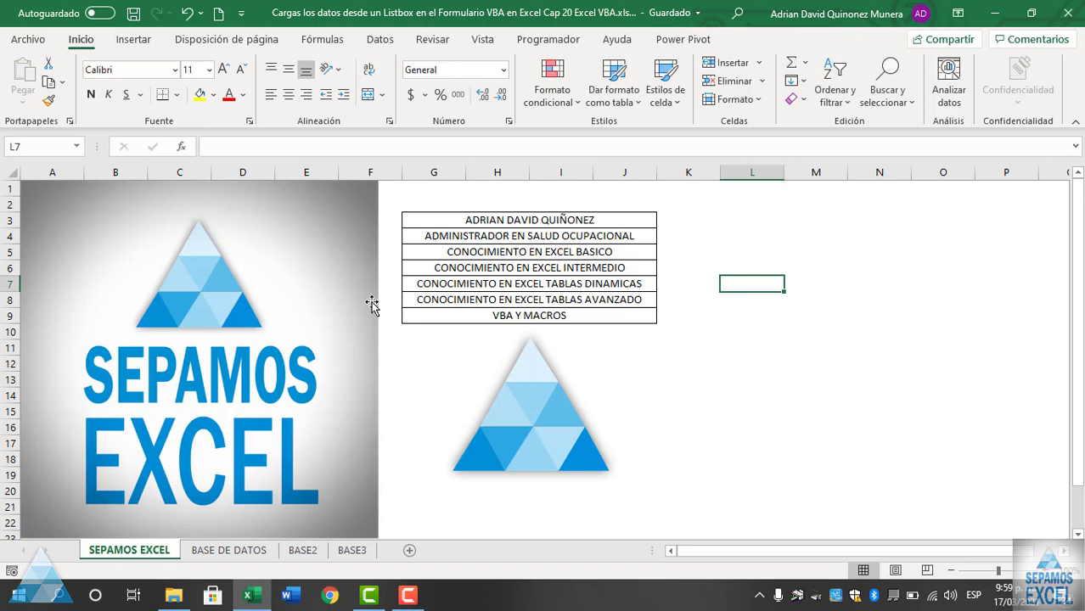
- Switch to the BASE DE DATOS sheet and look over its empty ITEM-to-CELULAR table rows
click(242, 548)
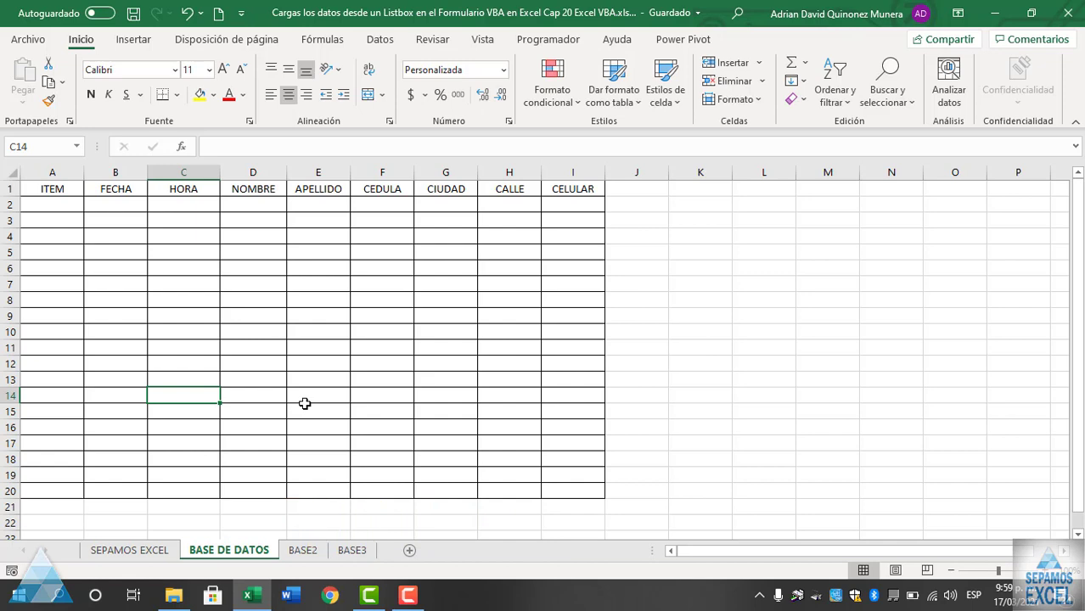
mouse_move(52, 205)
mouse_down()
mouse_move(380, 197)
mouse_move(583, 335)
mouse_up()
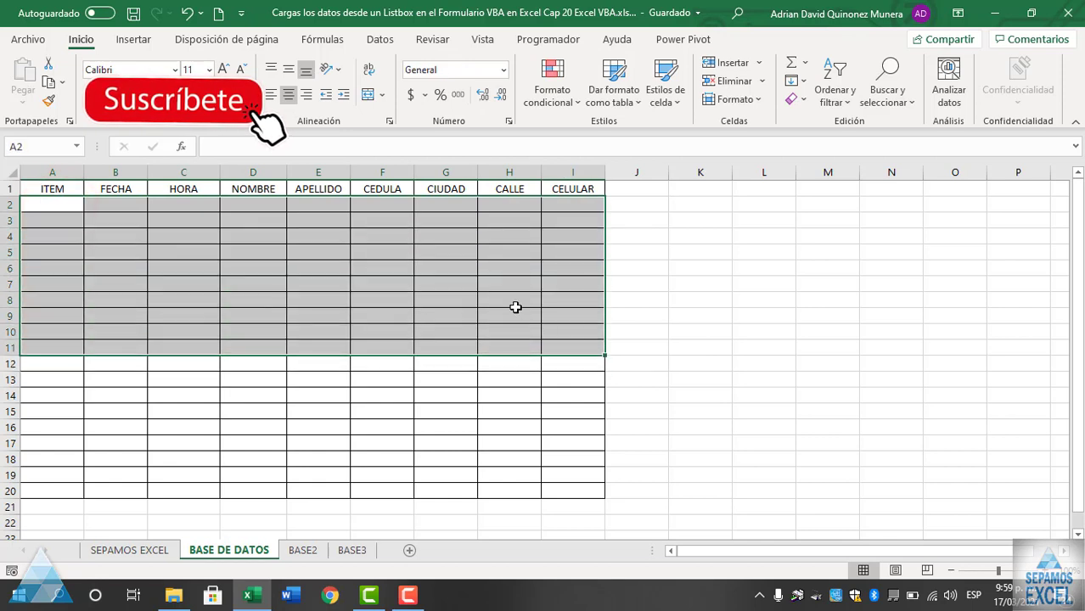
click(516, 309)
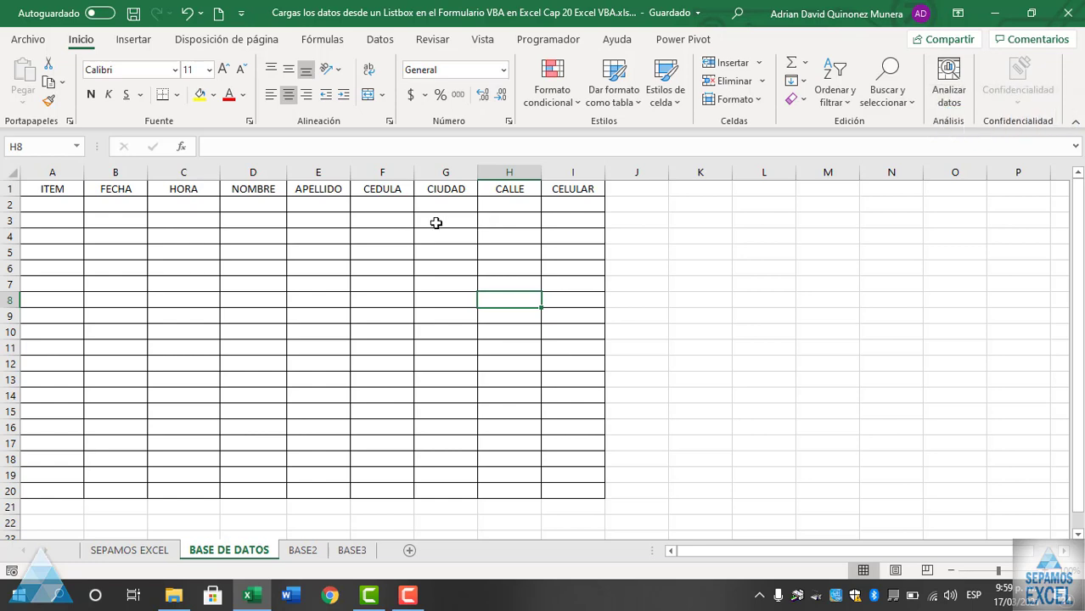
- Open the Visual Basic editor and bring up the UserForm1 design
click(549, 39)
click(23, 94)
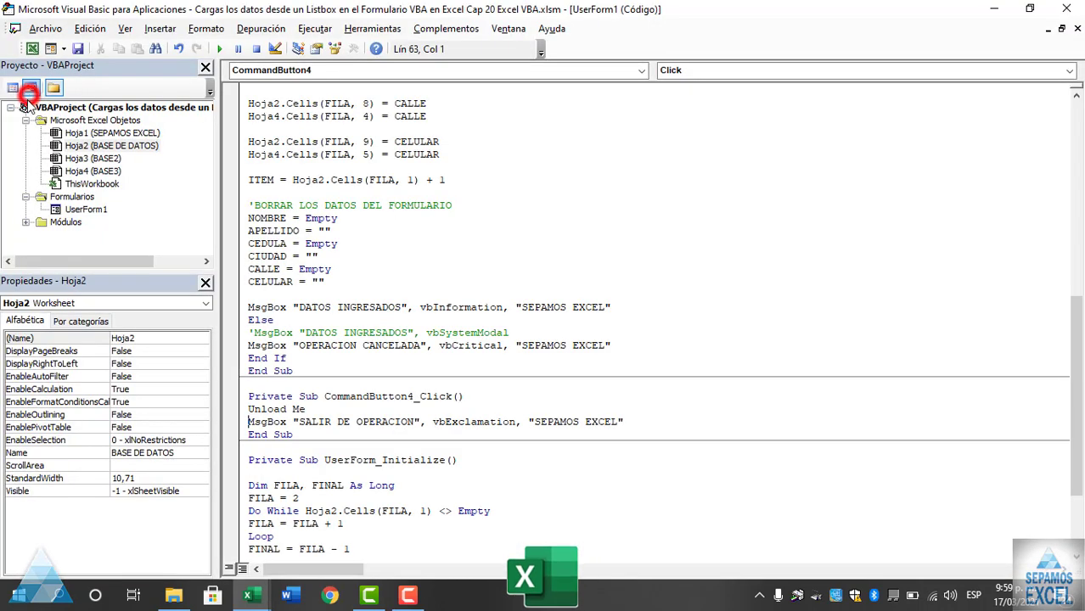
double_click(95, 210)
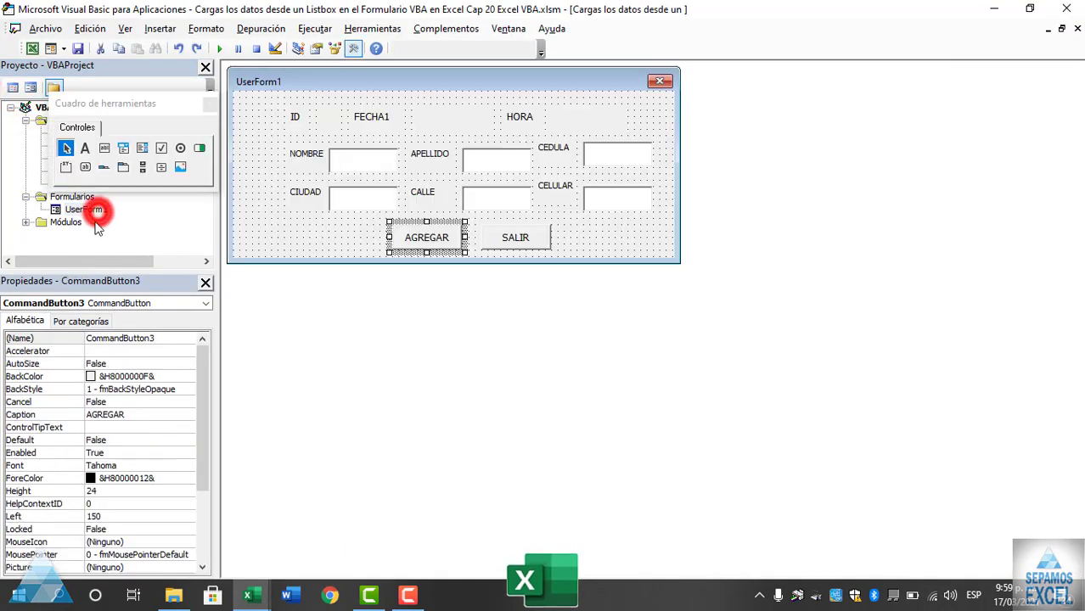
click(615, 235)
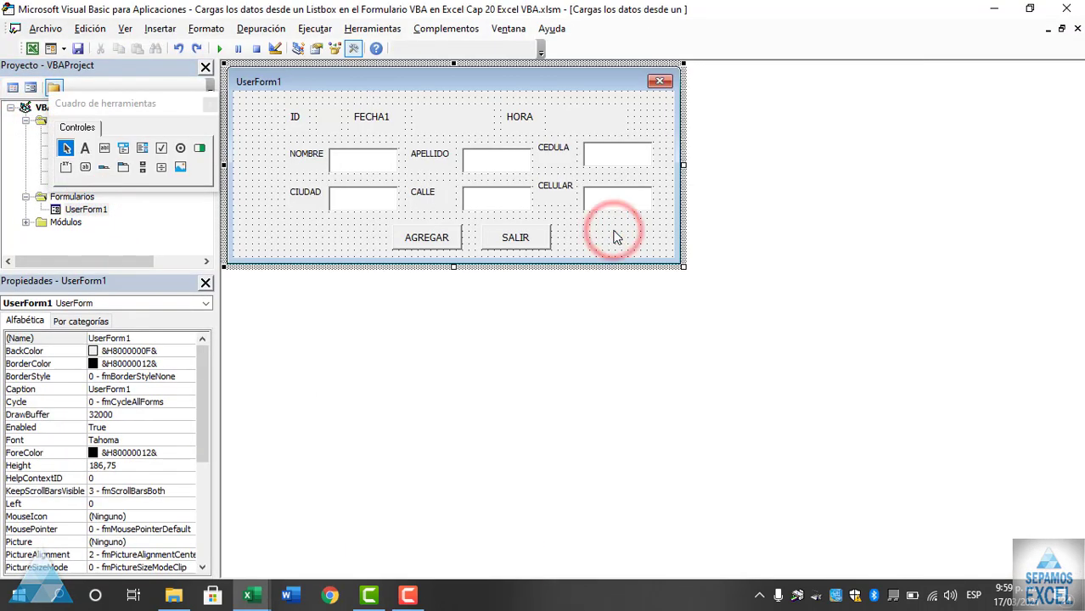
- Run UserForm1, add a test record as item 1 dated 17/03/2021, then return to Excel
key(F5)
drag(527, 215, 574, 268)
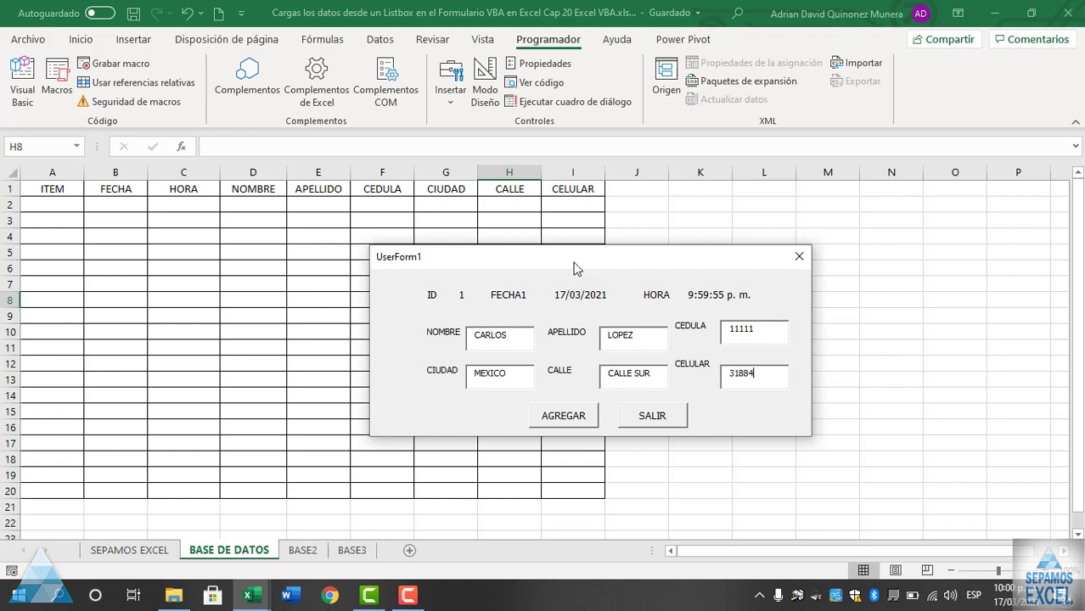
click(565, 415)
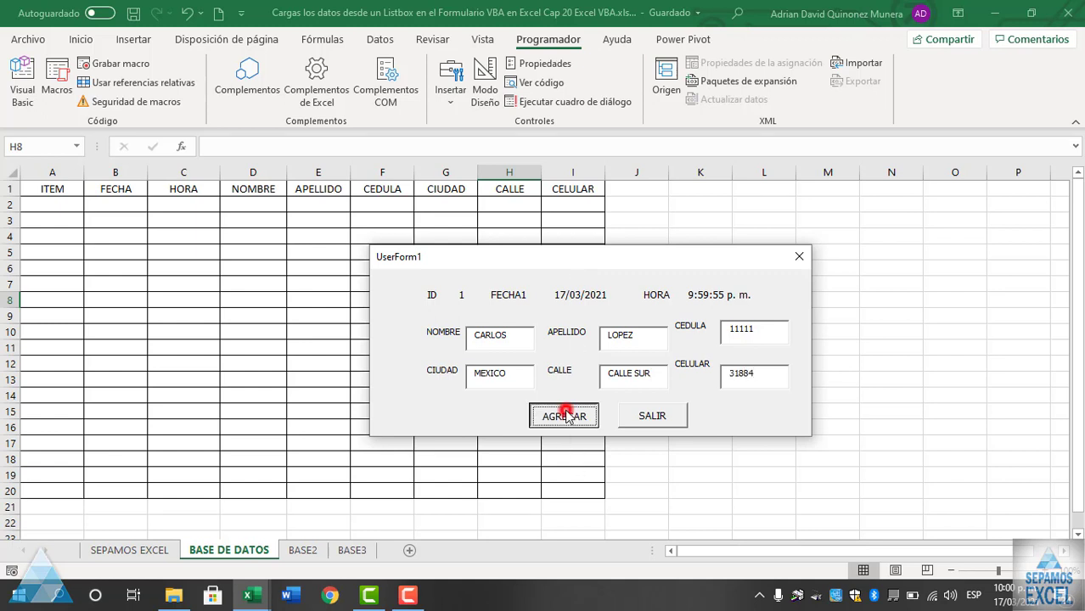
click(565, 357)
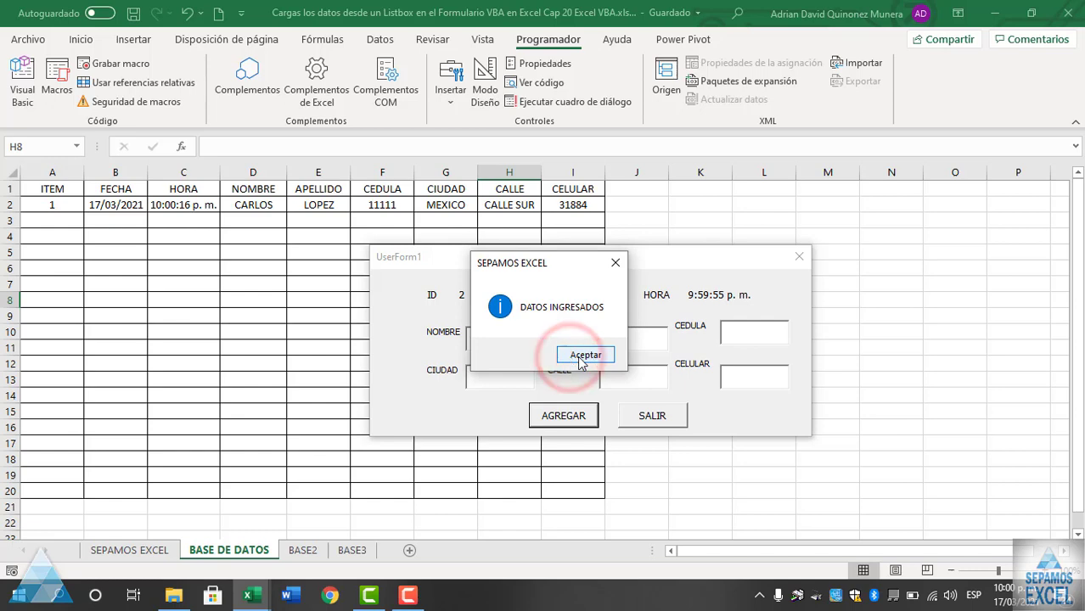
click(572, 356)
click(799, 256)
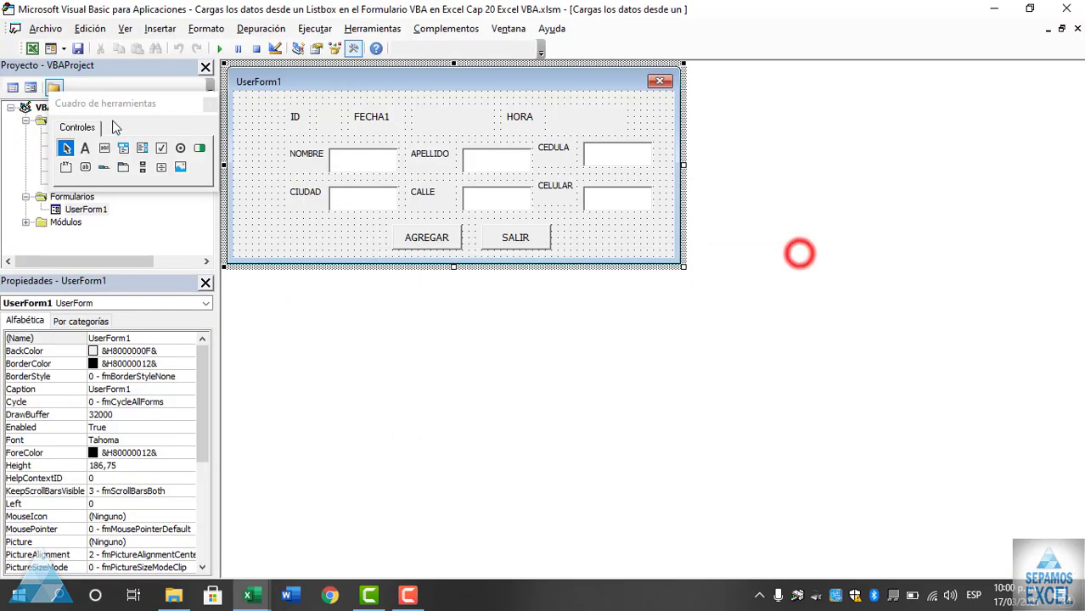
click(32, 49)
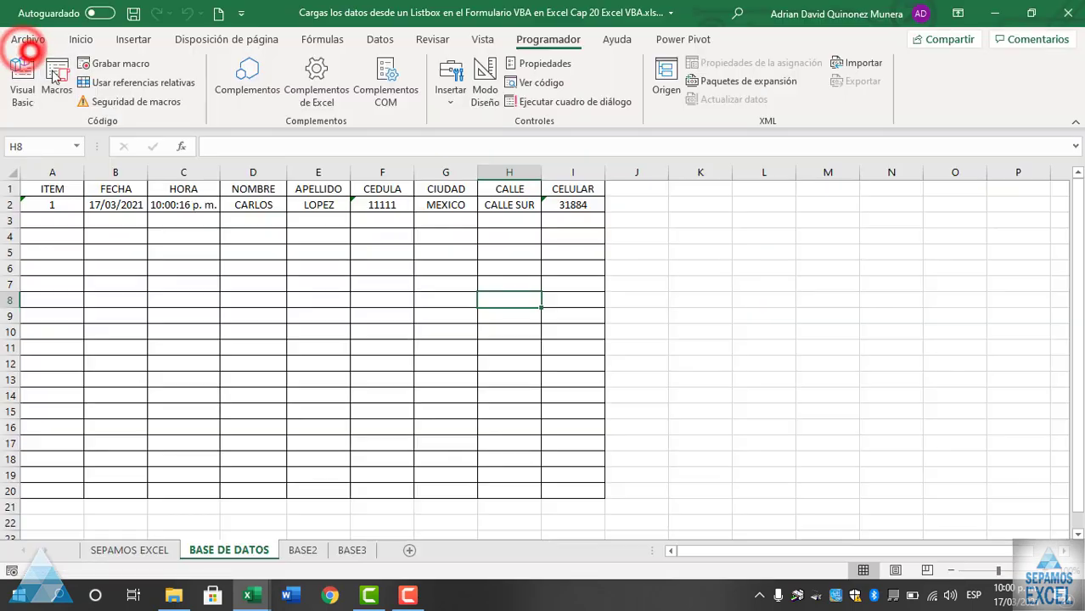
- Look through the BASE2, BASE3 and BASE DE DATOS sheets
click(301, 550)
click(353, 550)
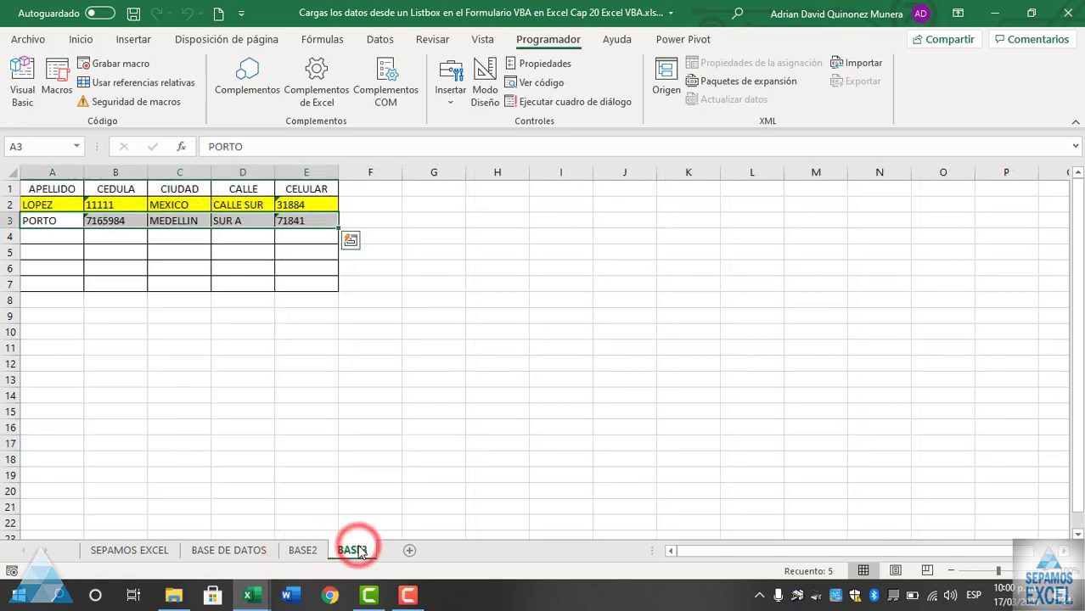
click(291, 552)
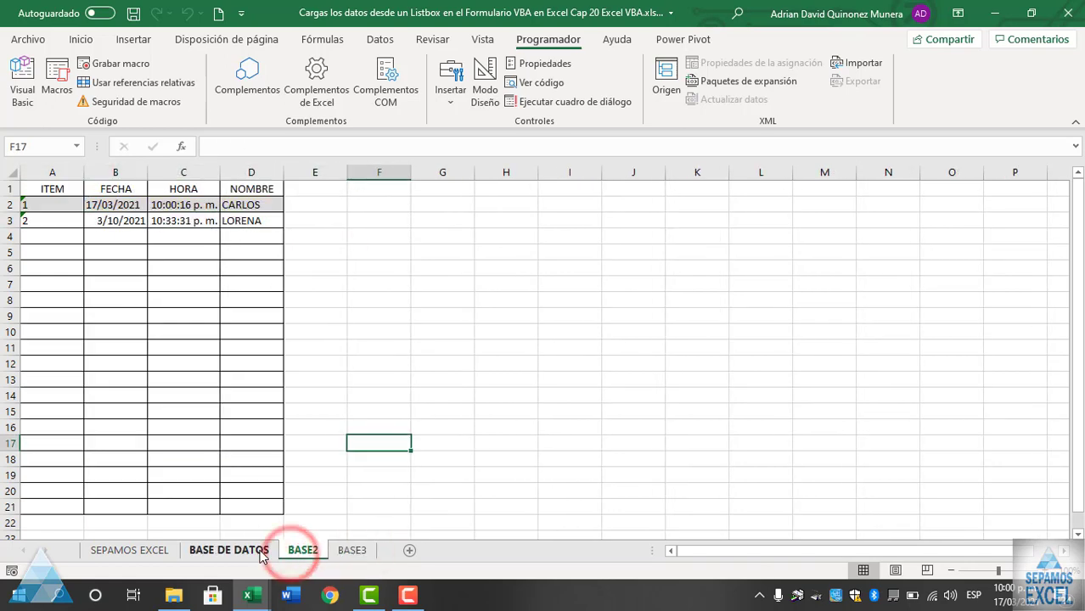
click(244, 554)
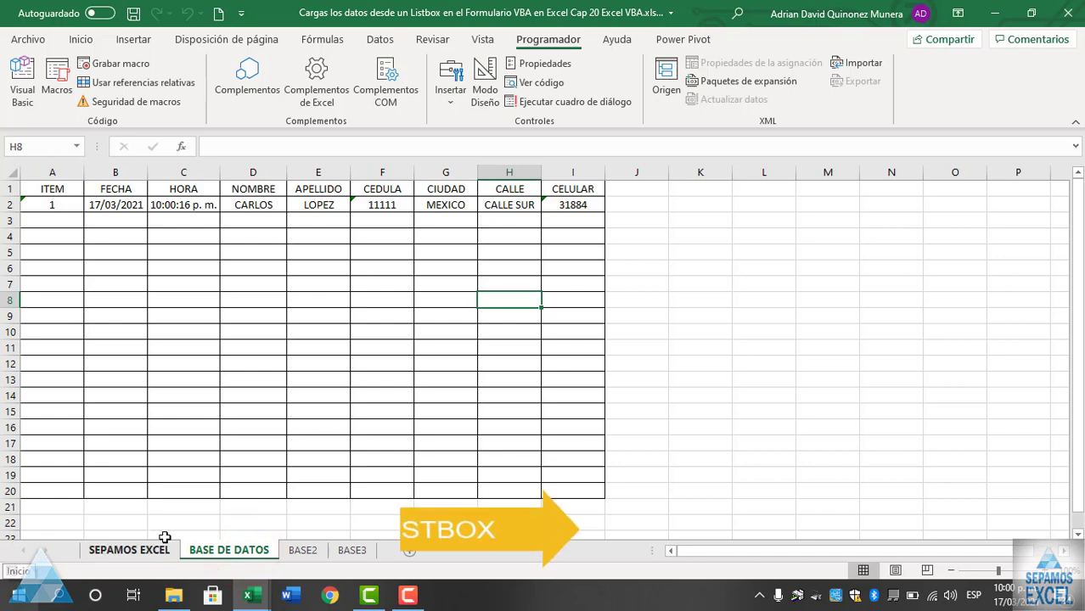
- Delete the BASE2 and BASE3 sheets, then go back to the VBA editor
right_click(304, 552)
click(333, 352)
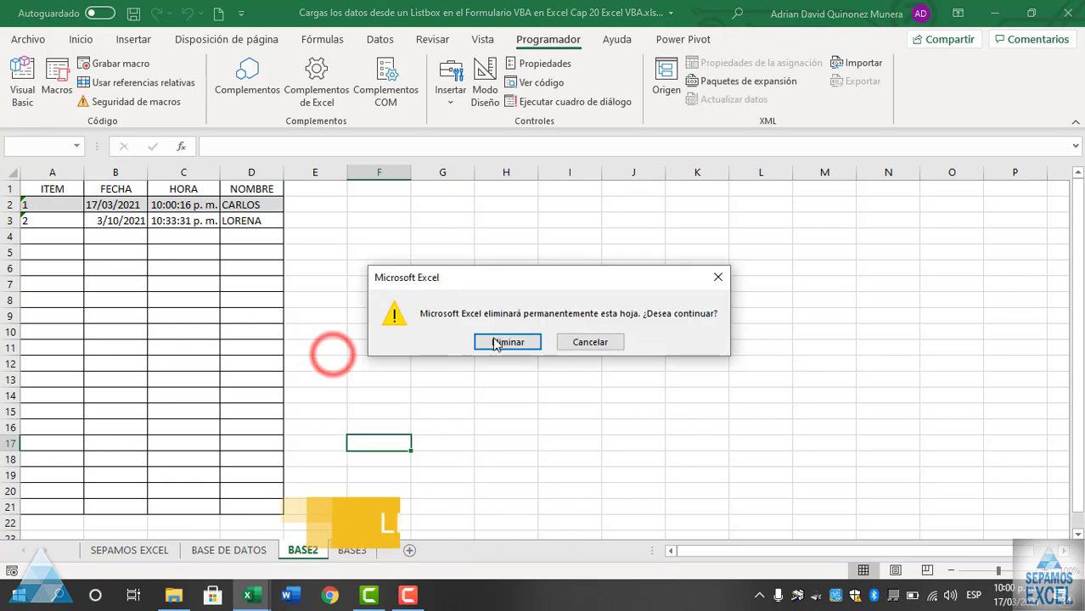
click(501, 340)
right_click(304, 552)
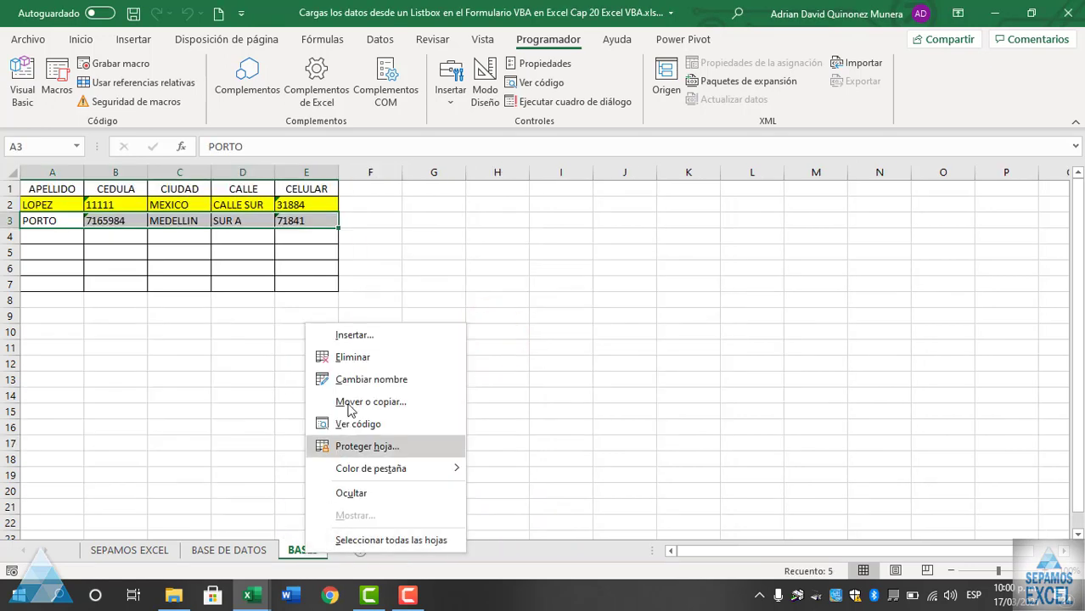
click(346, 356)
click(494, 343)
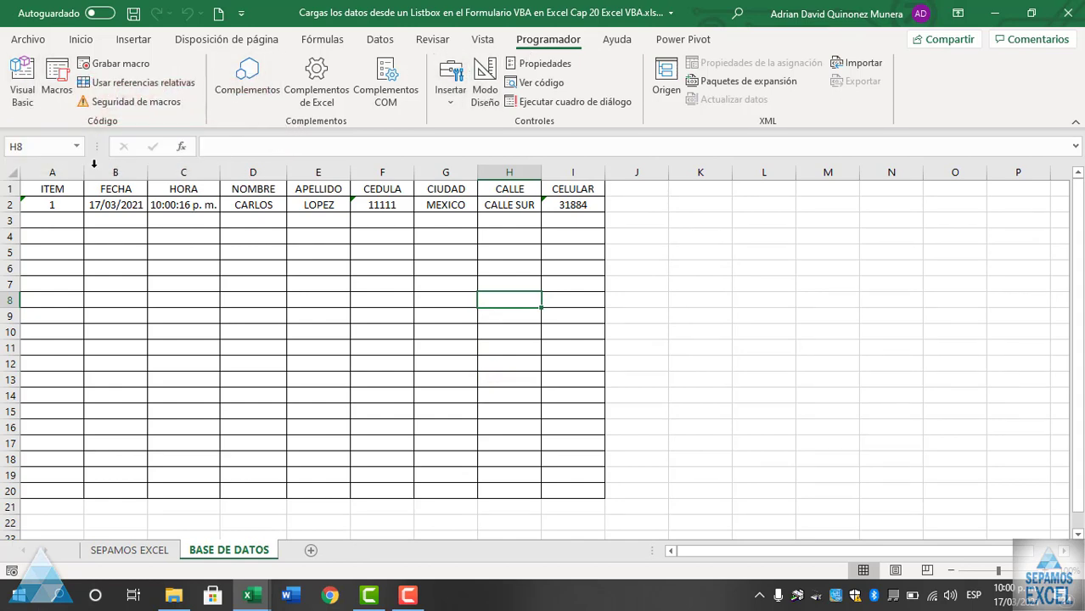
click(22, 85)
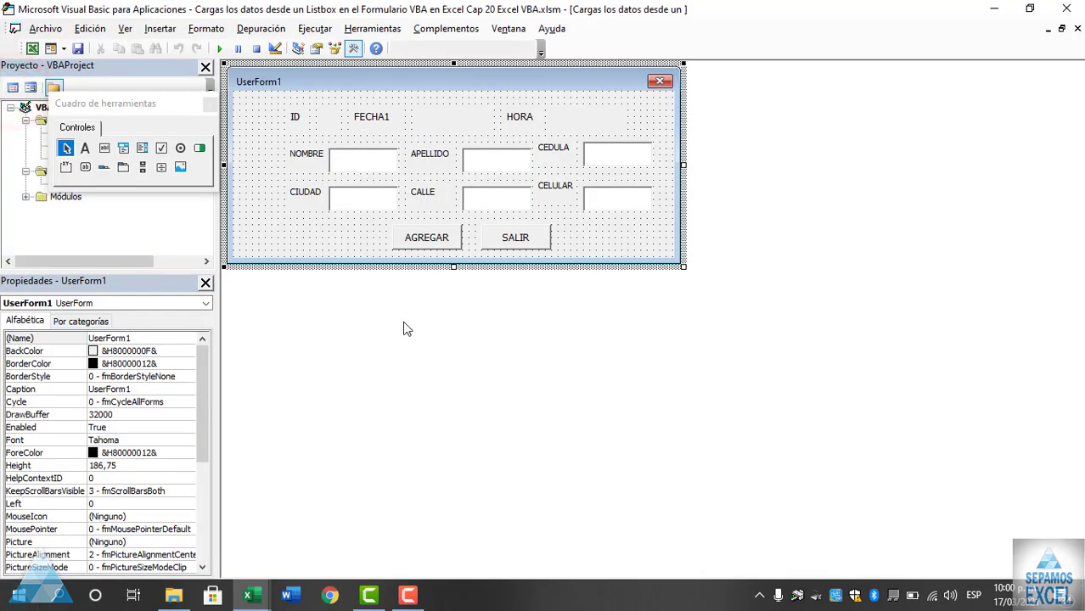
- In the AGREGAR button's code, comment out the Hoja3 ITEM, date and Time lines
double_click(409, 243)
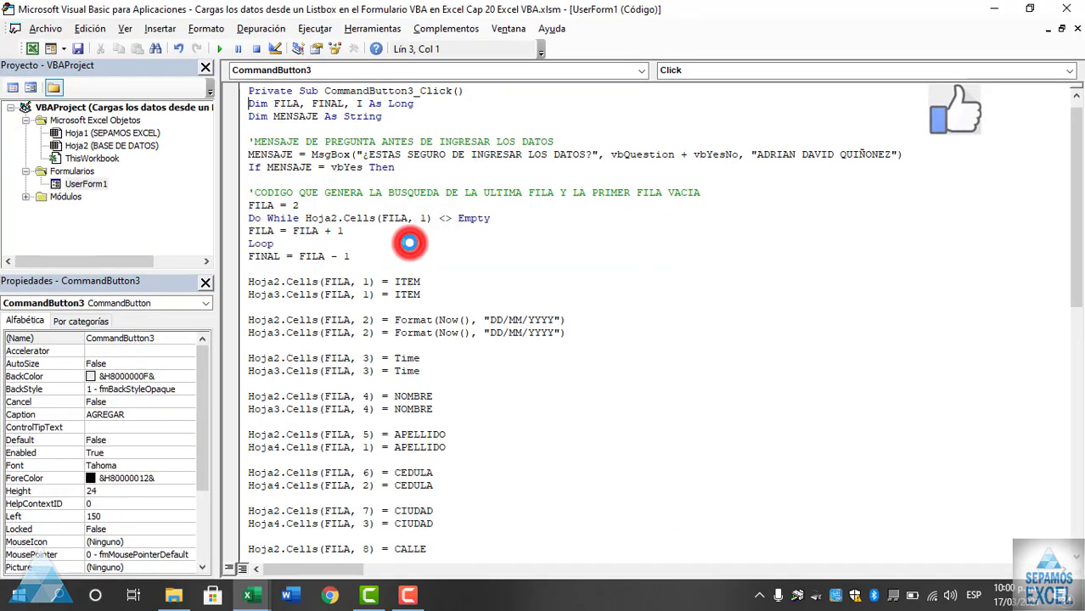
click(249, 295)
text(')
key(Down)
key(Down)
key(Down)
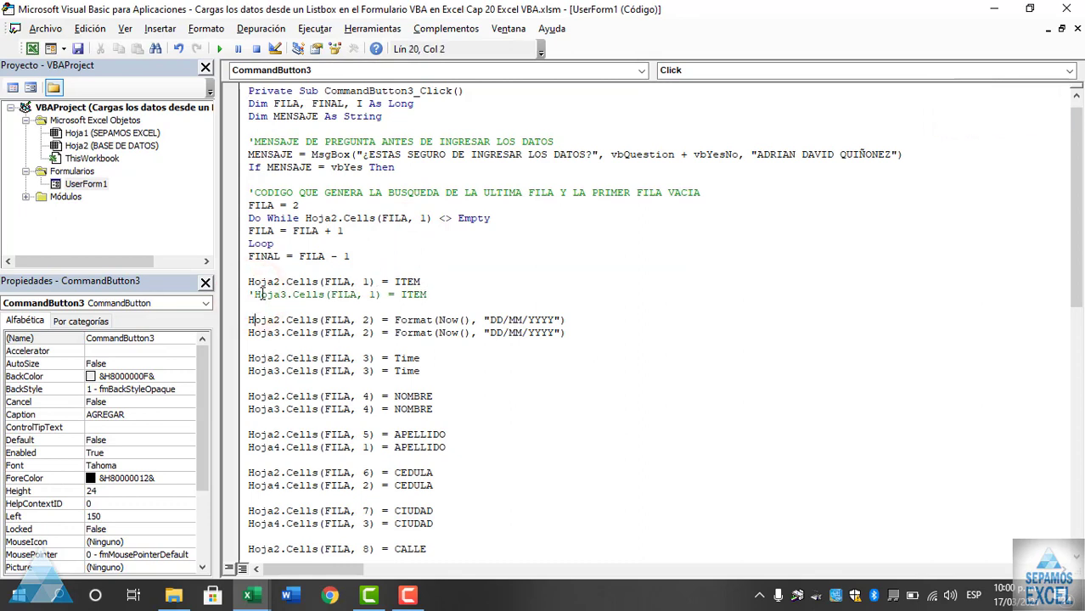
text(')
key(Down)
key(Down)
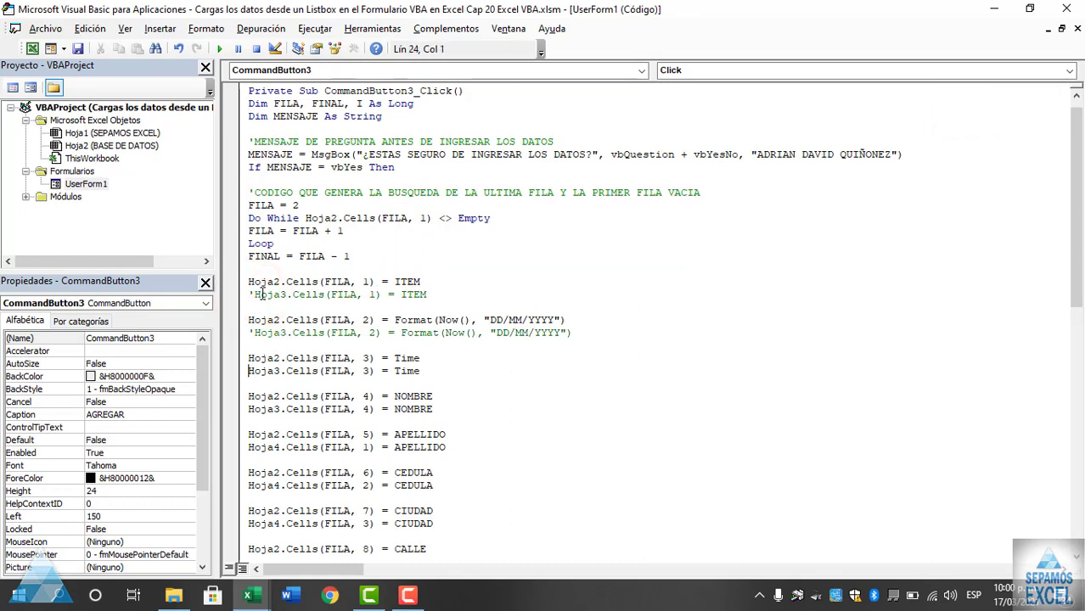
text(')
scroll(254, 294, down, 3)
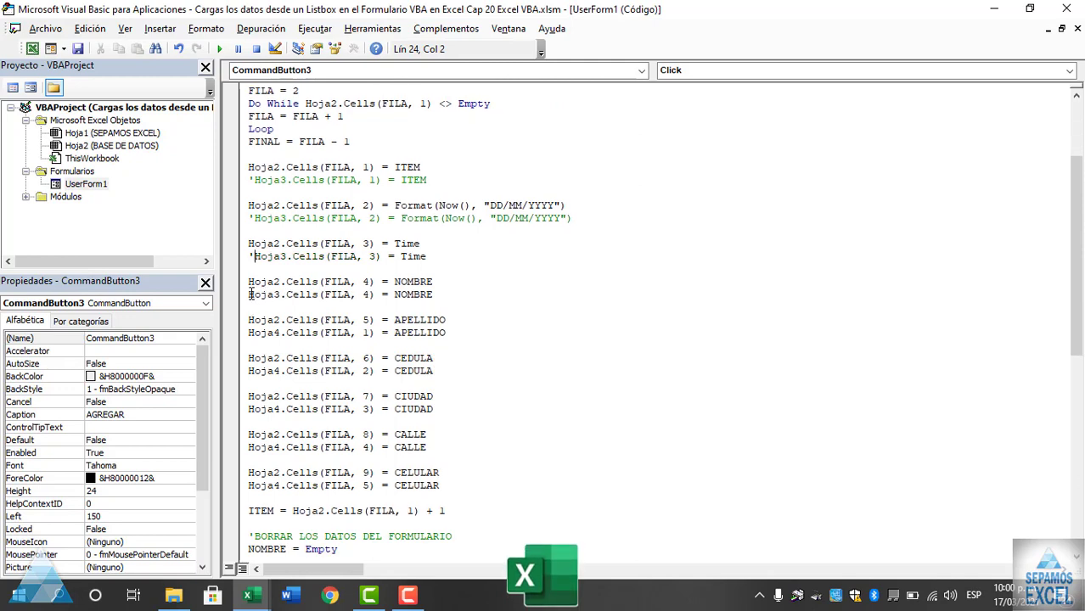
- Comment out the Hoja3 NOMBRE line and the Hoja4 APELLIDO, CEDULA, CIUDAD, CALLE and CELULAR lines
click(252, 295)
text(')
click(250, 333)
text(')
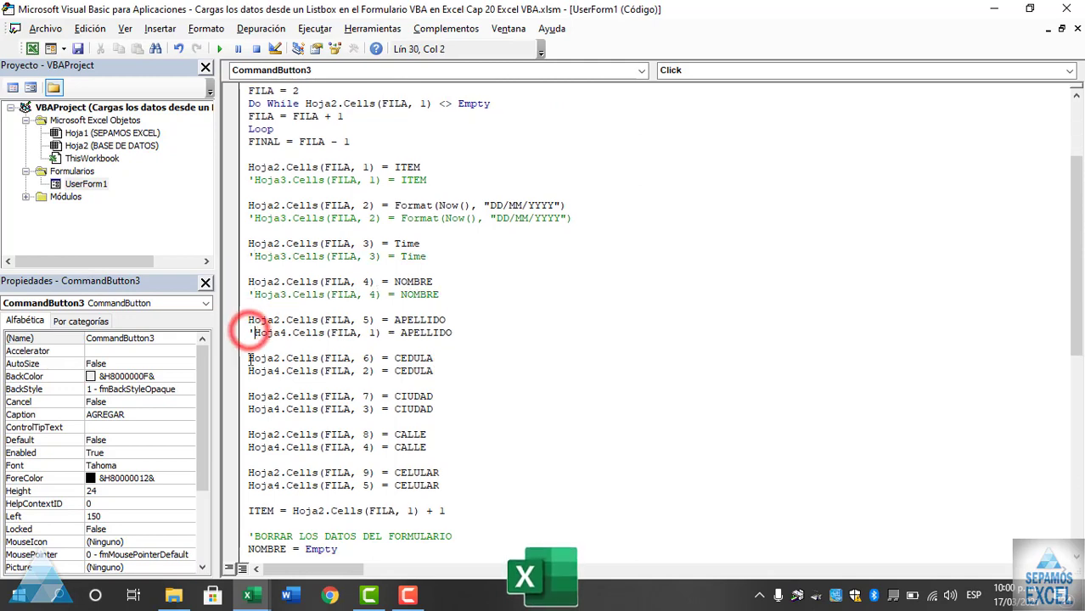
click(250, 371)
text(')
click(249, 410)
text(')
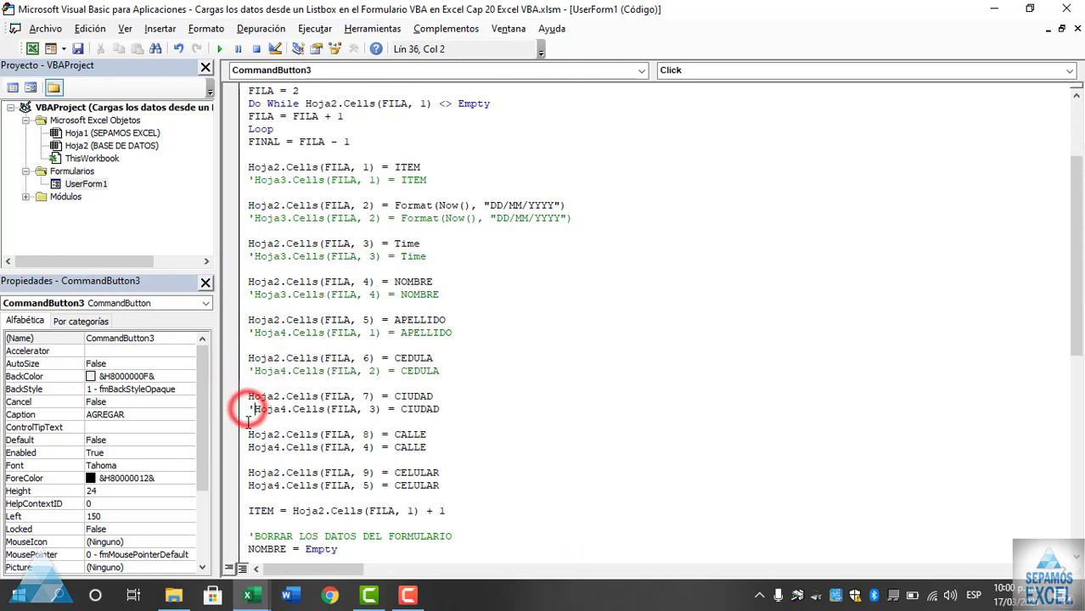
click(250, 447)
text(')
scroll(248, 441, down, 1)
scroll(248, 438, down, 1)
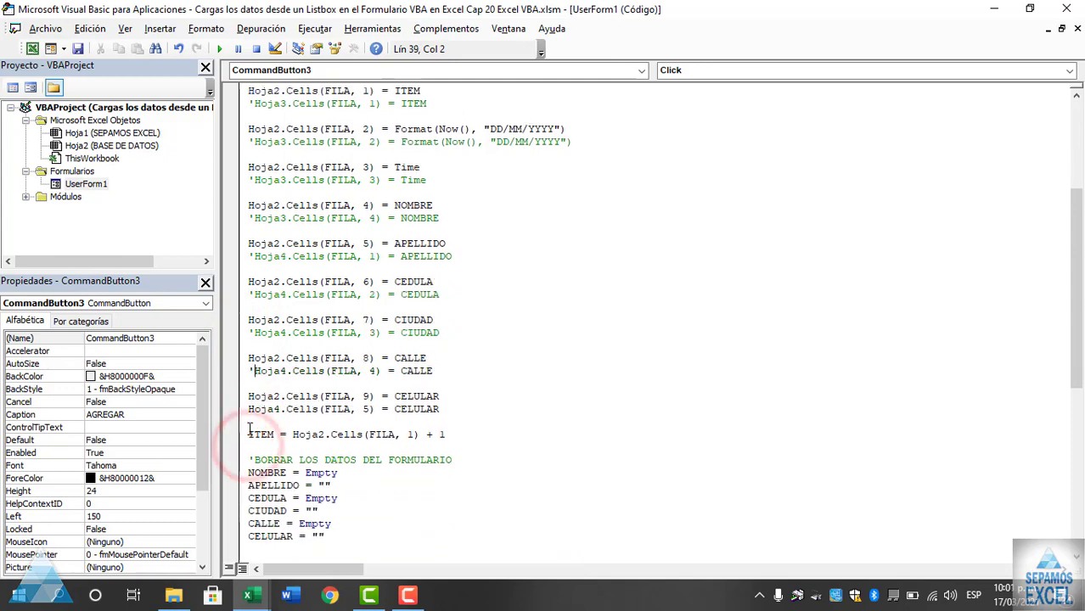
click(250, 409)
text(')
scroll(251, 411, down, 2)
click(412, 394)
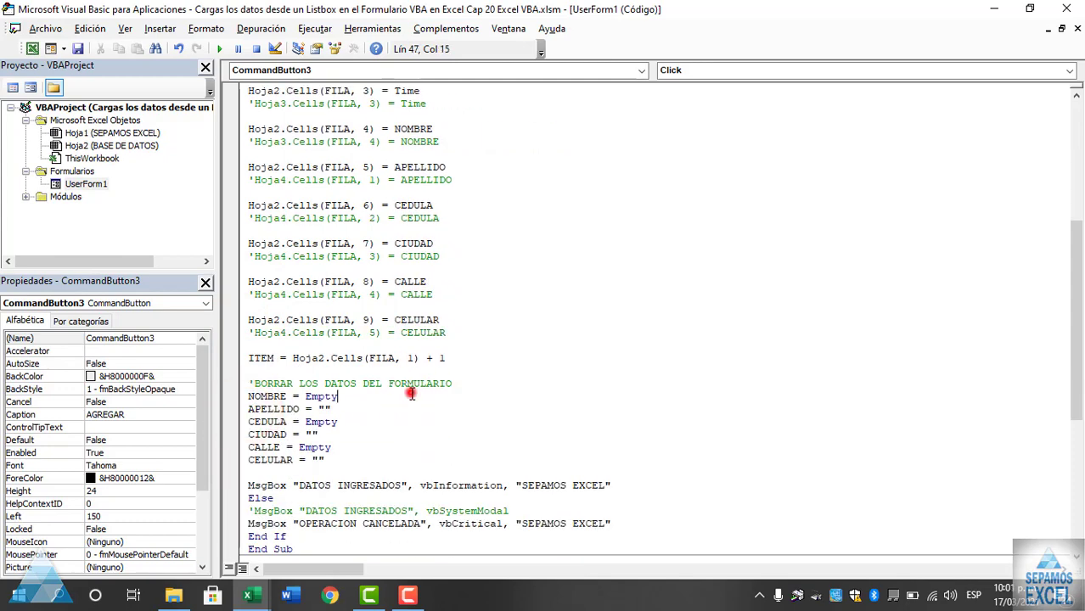
scroll(411, 393, down, 4)
scroll(409, 390, up, 6)
scroll(424, 411, up, 4)
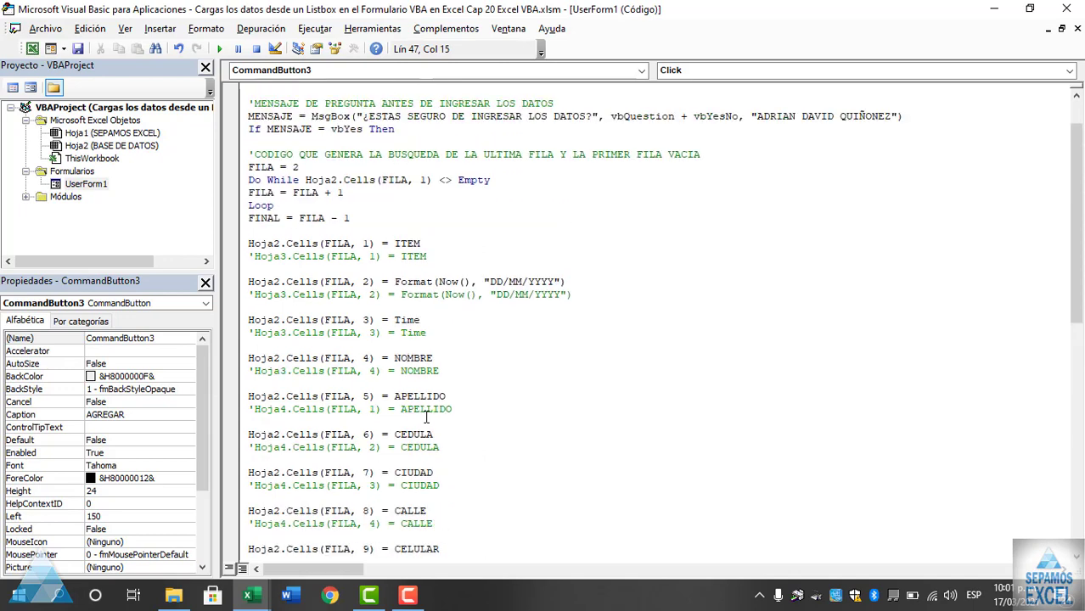
scroll(427, 416, up, 2)
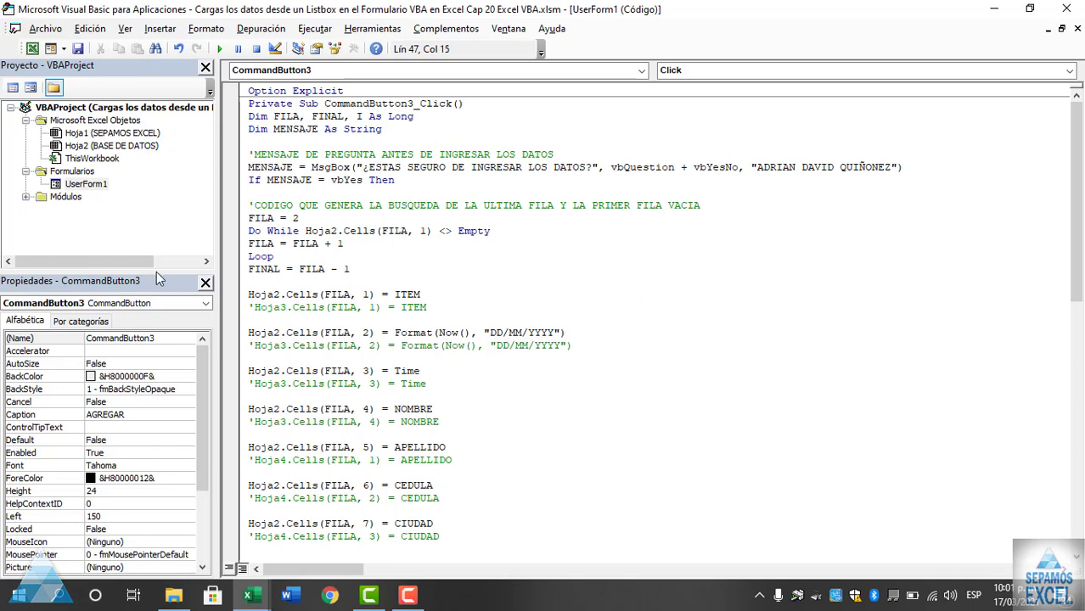
double_click(85, 183)
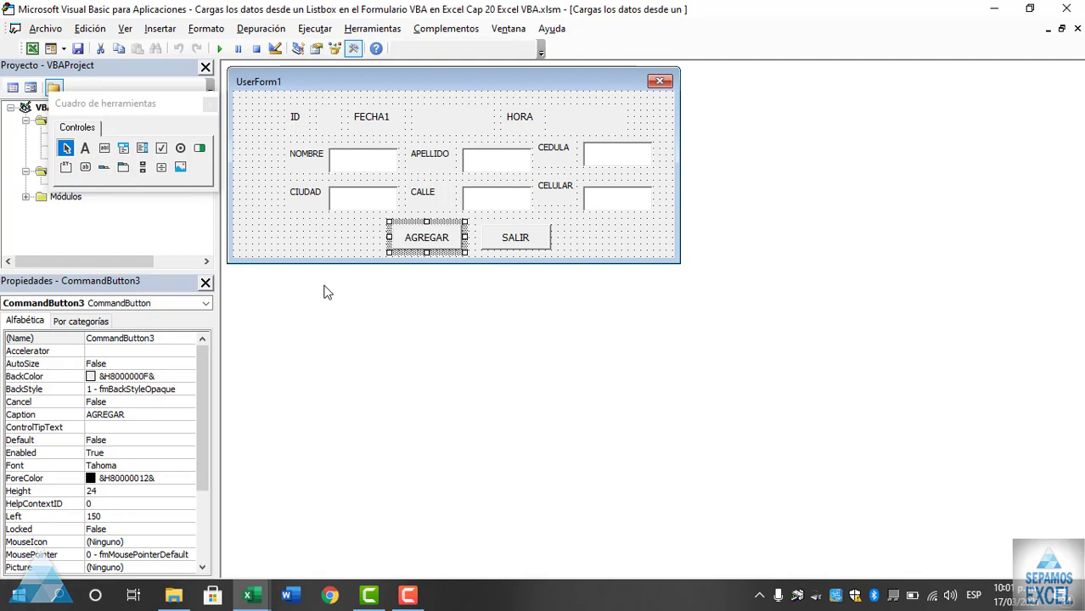
- Make UserForm1 taller and move the AGREGAR and SALIR buttons toward its bottom
click(316, 235)
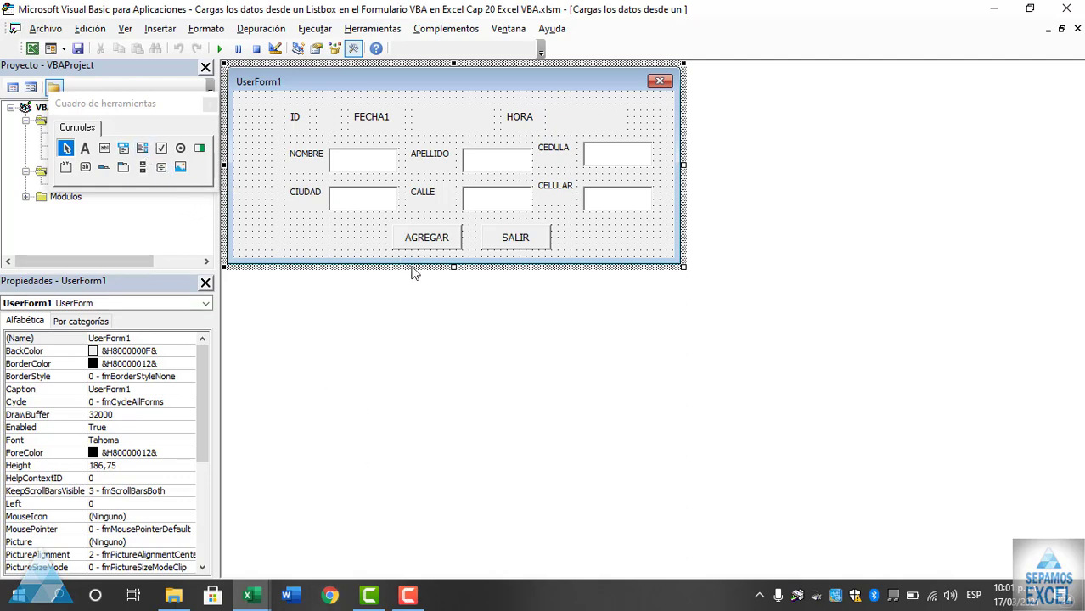
drag(454, 266, 454, 455)
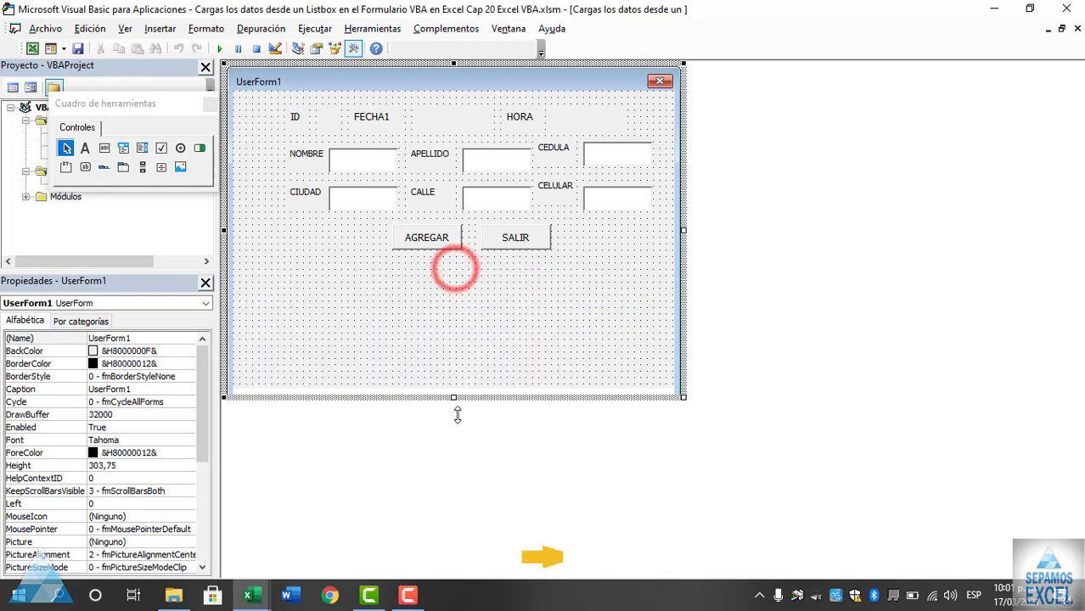
mouse_move(548, 351)
mouse_down()
mouse_move(455, 216)
mouse_move(497, 373)
mouse_move(496, 418)
mouse_up()
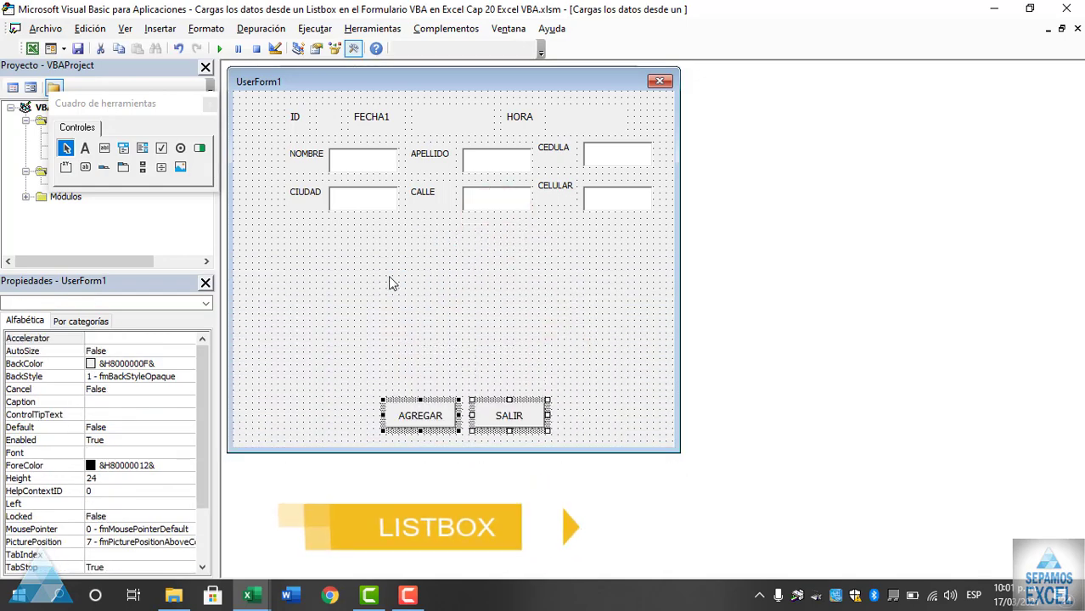
click(388, 276)
- Draw a wide ListBox below the input fields, with the two buttons just beneath it
click(142, 149)
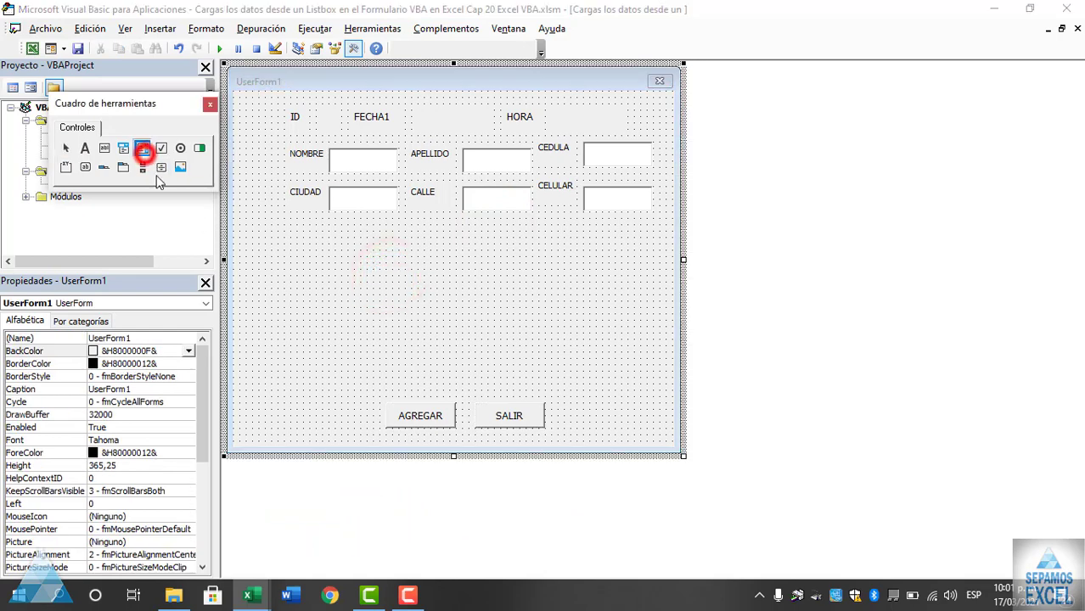
mouse_move(276, 240)
mouse_down()
mouse_move(633, 378)
mouse_move(640, 393)
mouse_up()
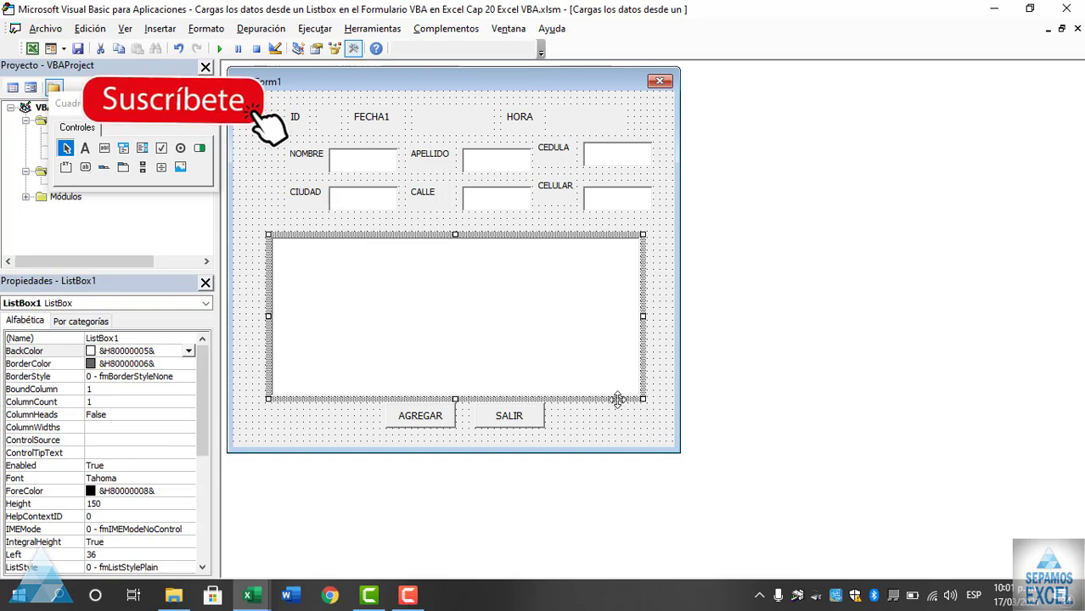
click(576, 416)
drag(502, 425, 407, 424)
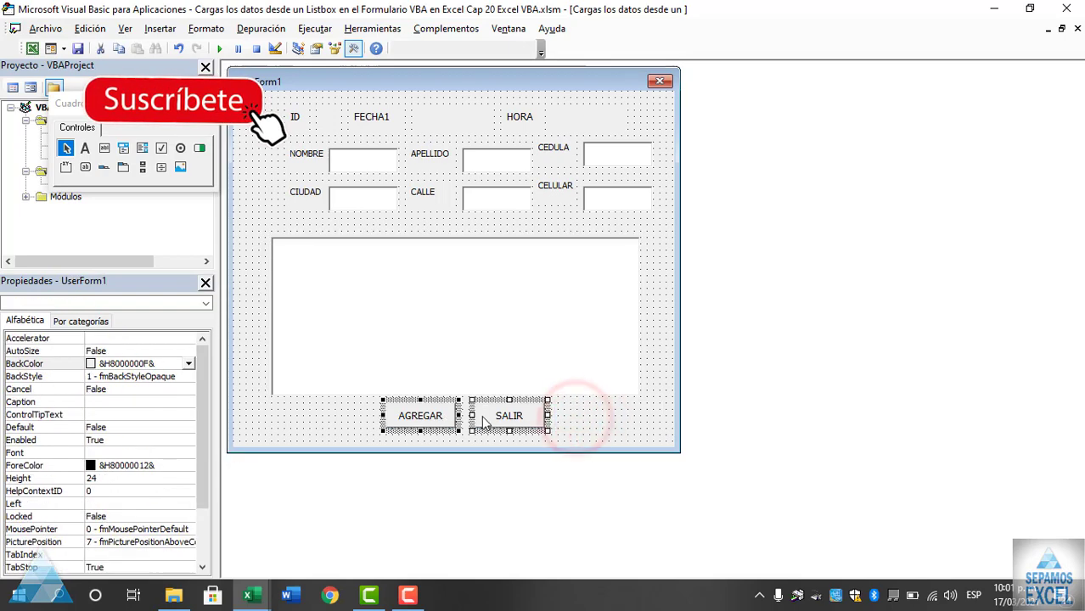
drag(484, 415, 484, 422)
click(580, 426)
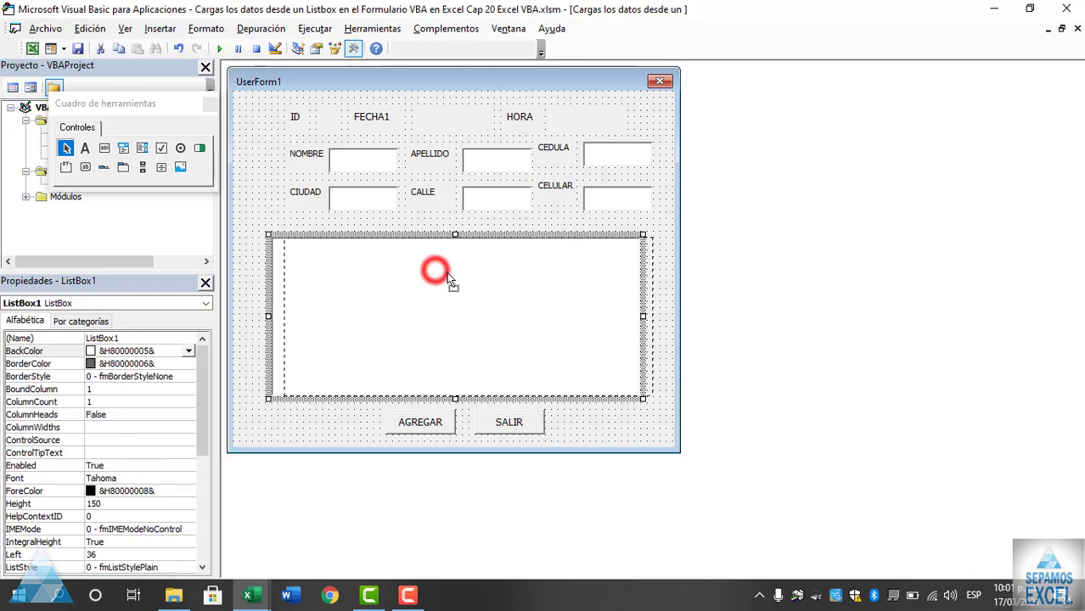
drag(435, 271, 447, 272)
click(261, 212)
- Shift all controls left together and narrow the form to fit them
drag(256, 99, 649, 429)
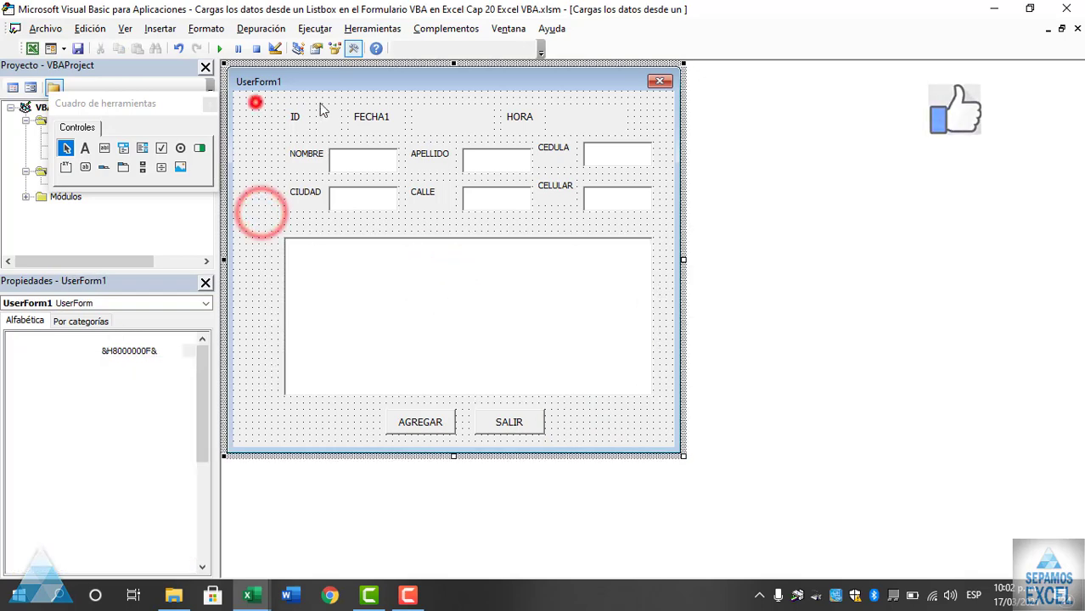
drag(615, 362, 577, 363)
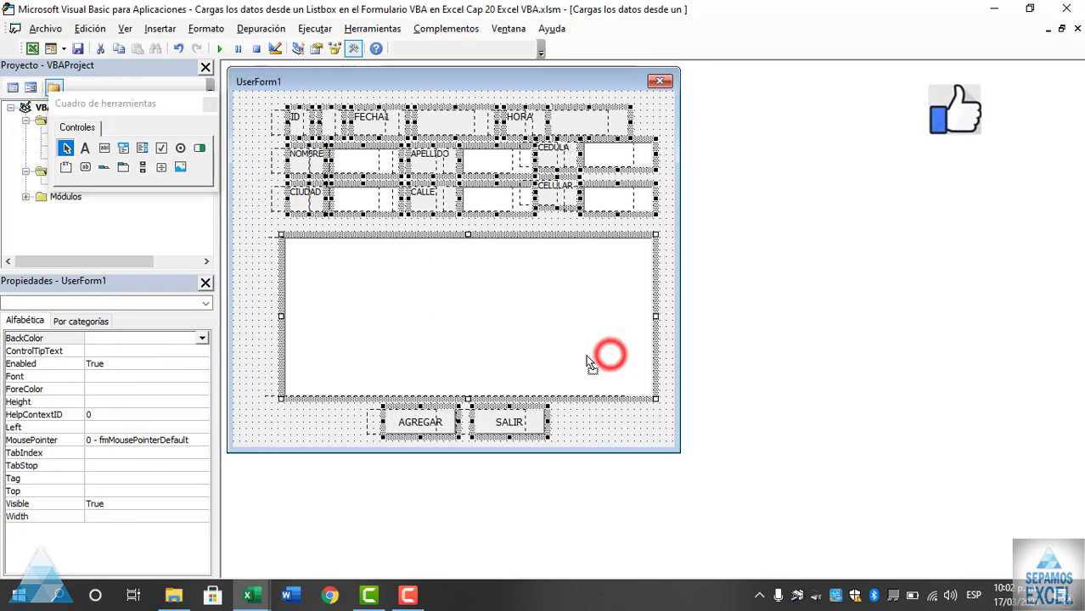
click(648, 321)
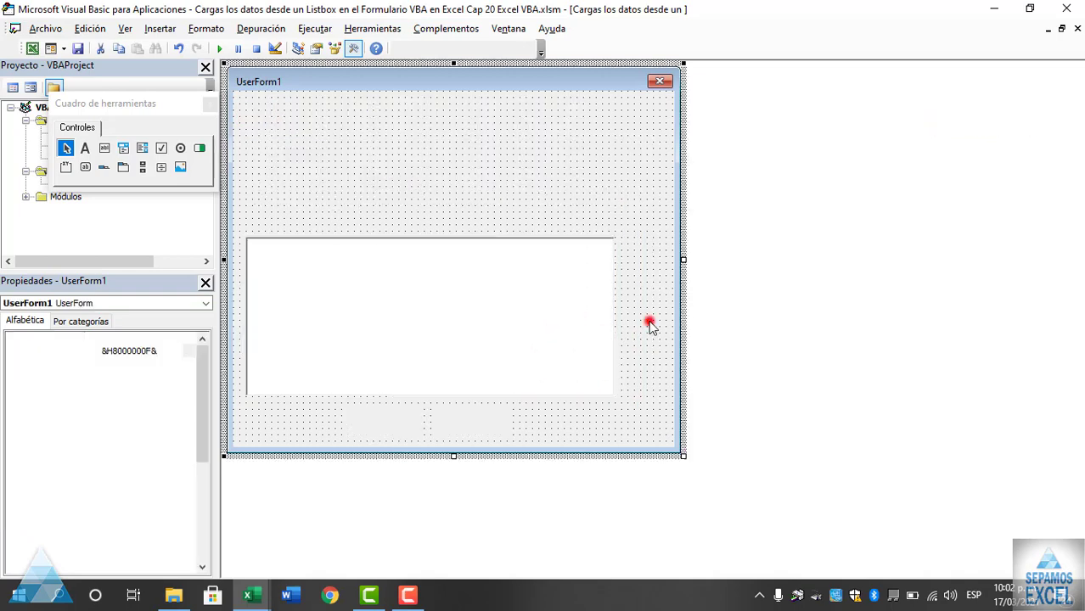
drag(685, 261, 638, 261)
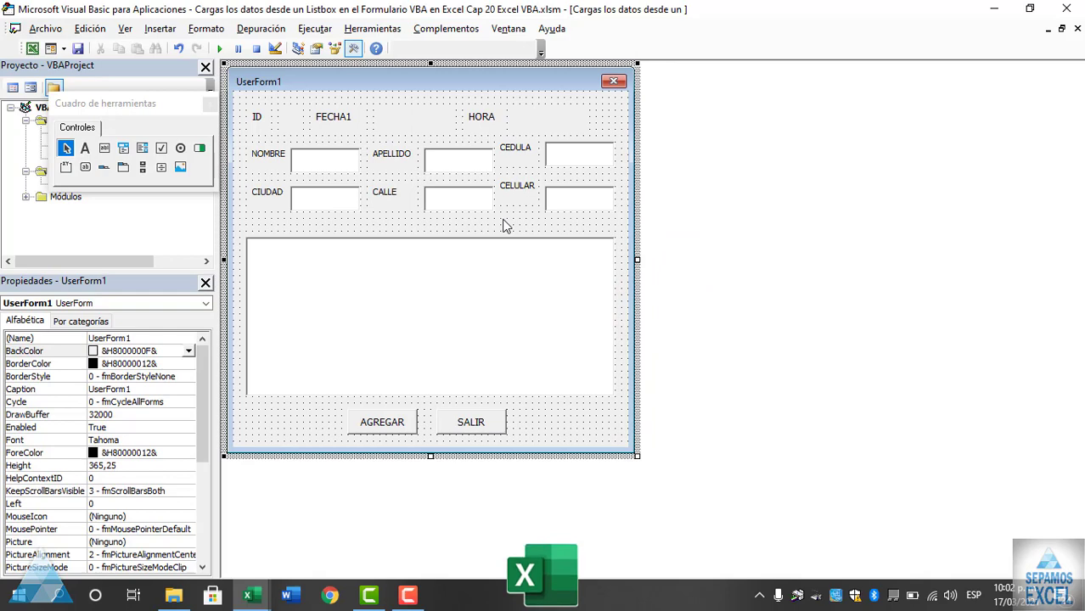
- Test-run the form, then exit it with SALIR and dismiss the message
key(F5)
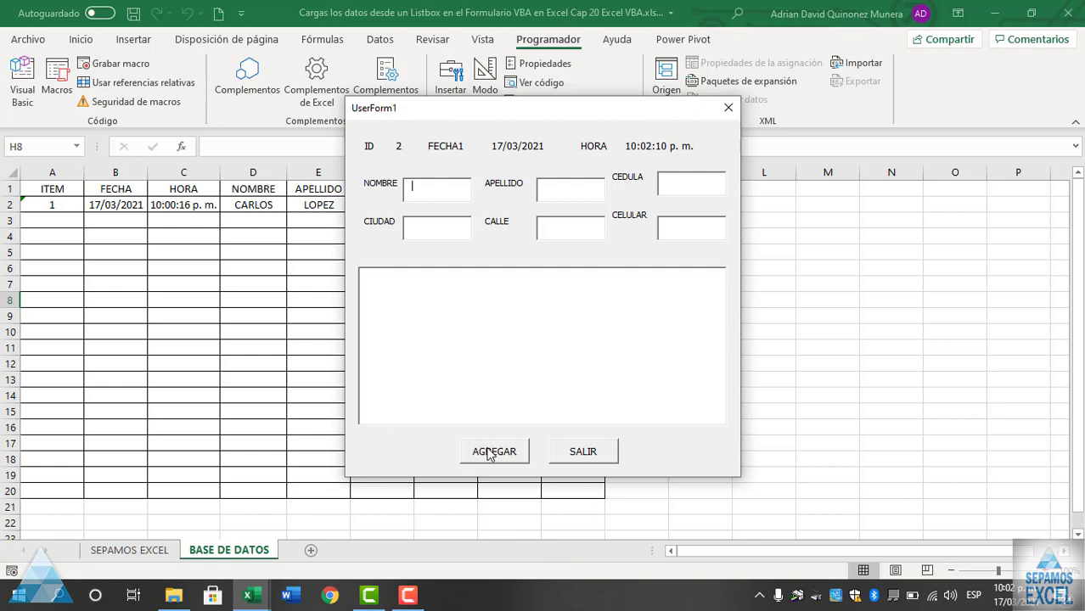
click(586, 451)
click(586, 355)
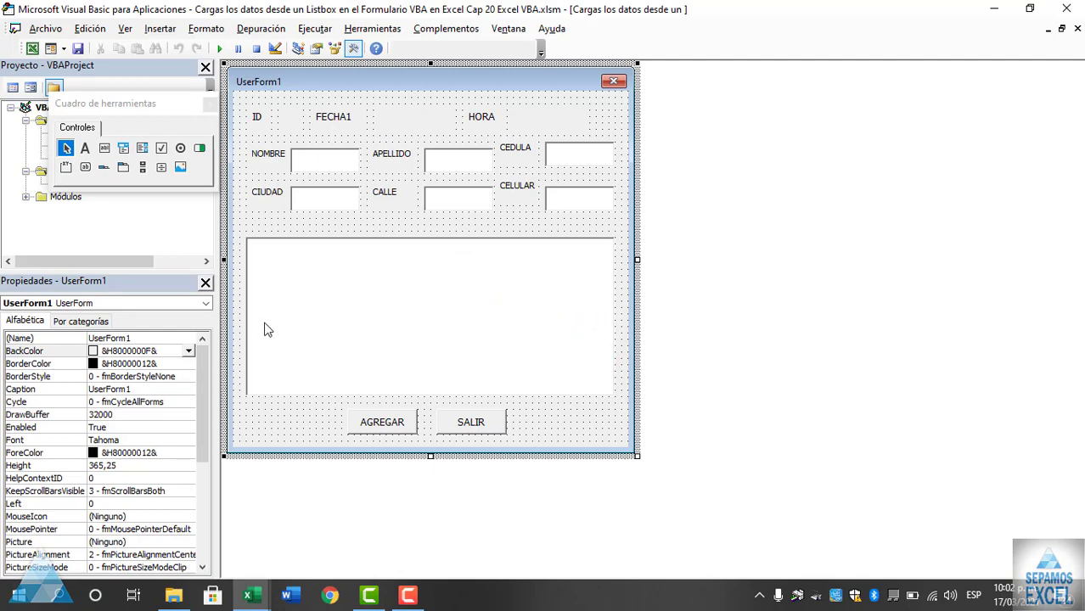
- Open UserForm1's code at the UserForm_Initialize procedure
double_click(302, 414)
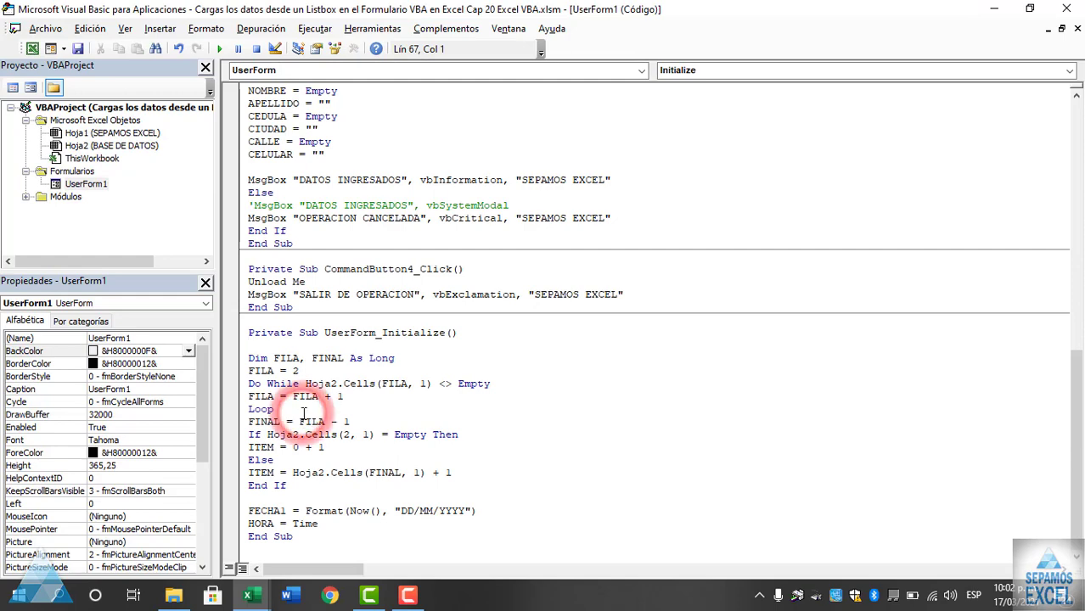
click(85, 185)
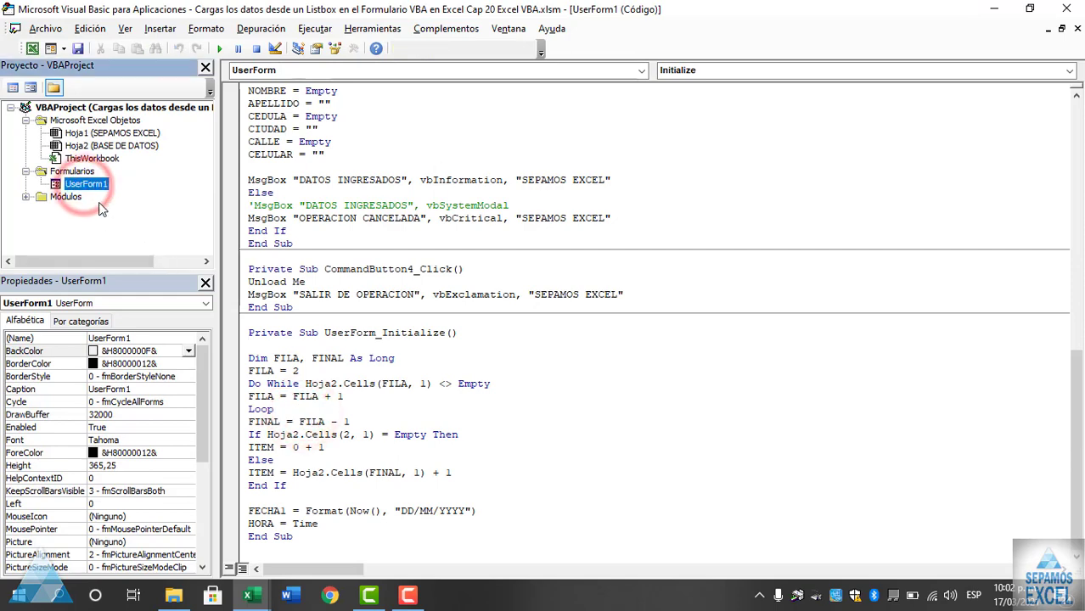
double_click(85, 185)
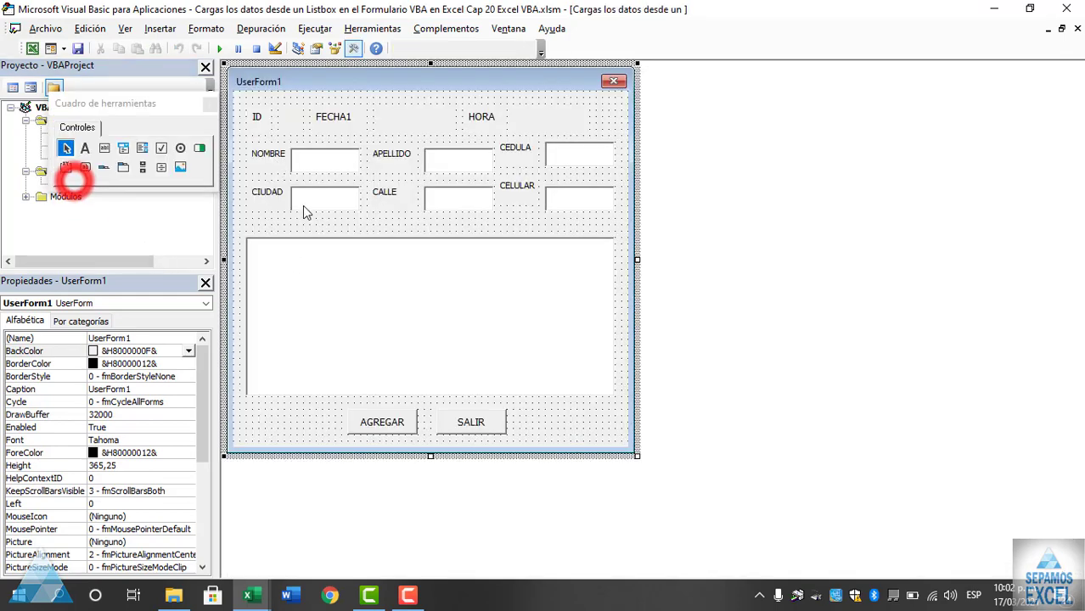
double_click(304, 421)
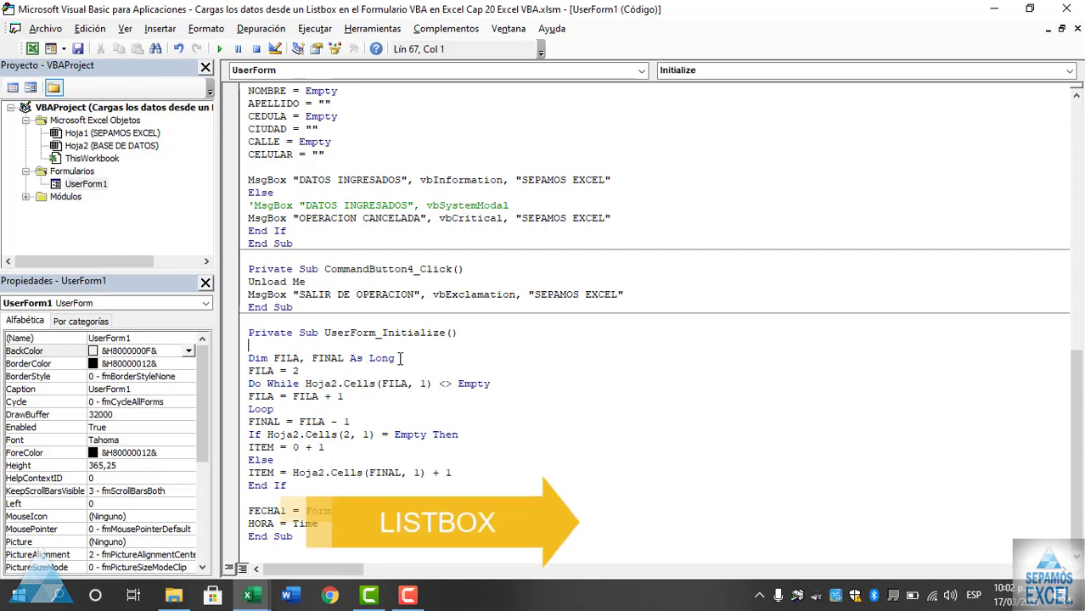
- Declare Dim I As Integer below the Dim FILA, FINAL As Long line
click(402, 359)
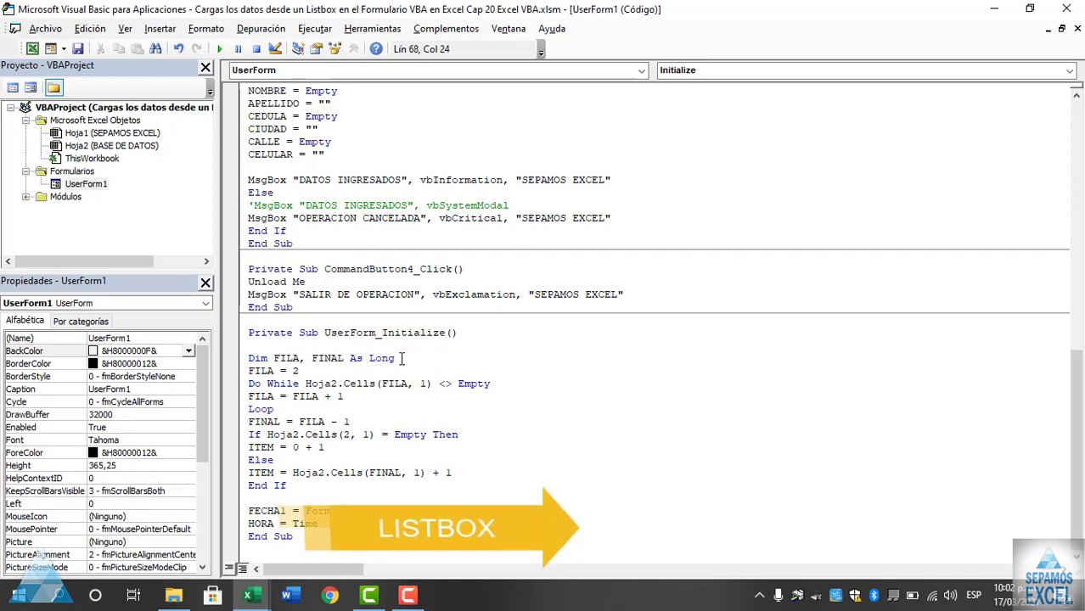
key(Return)
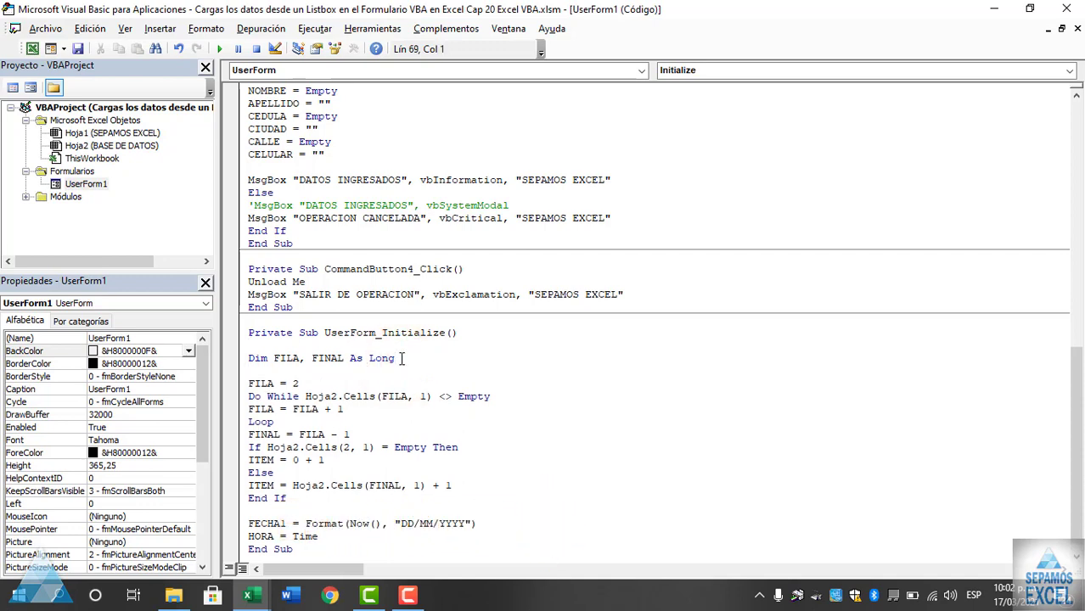
text(DM)
text(IM)
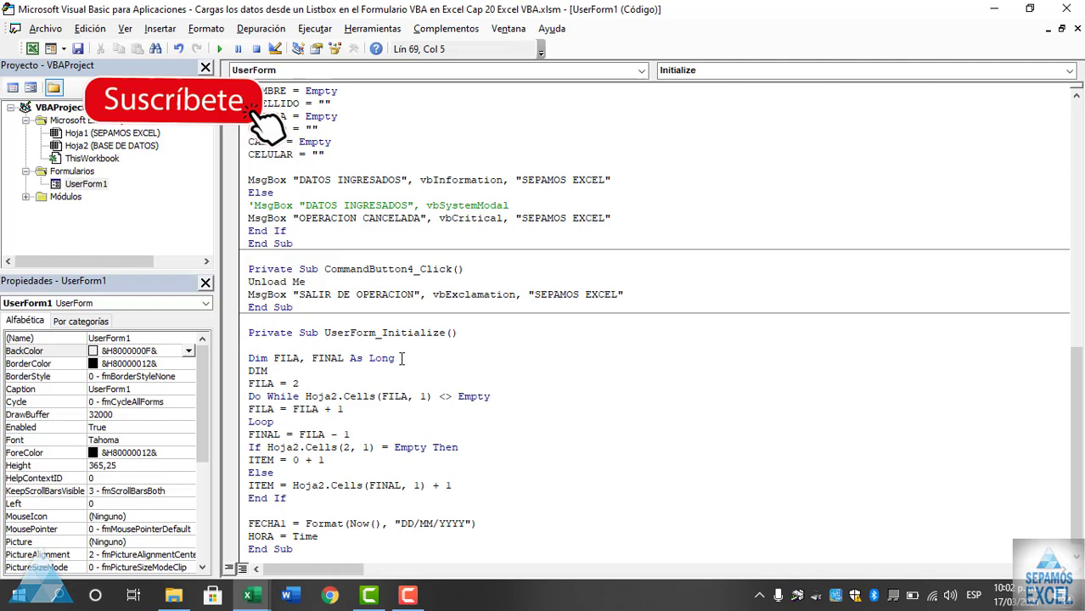
text( S)
text( IN)
key(space)
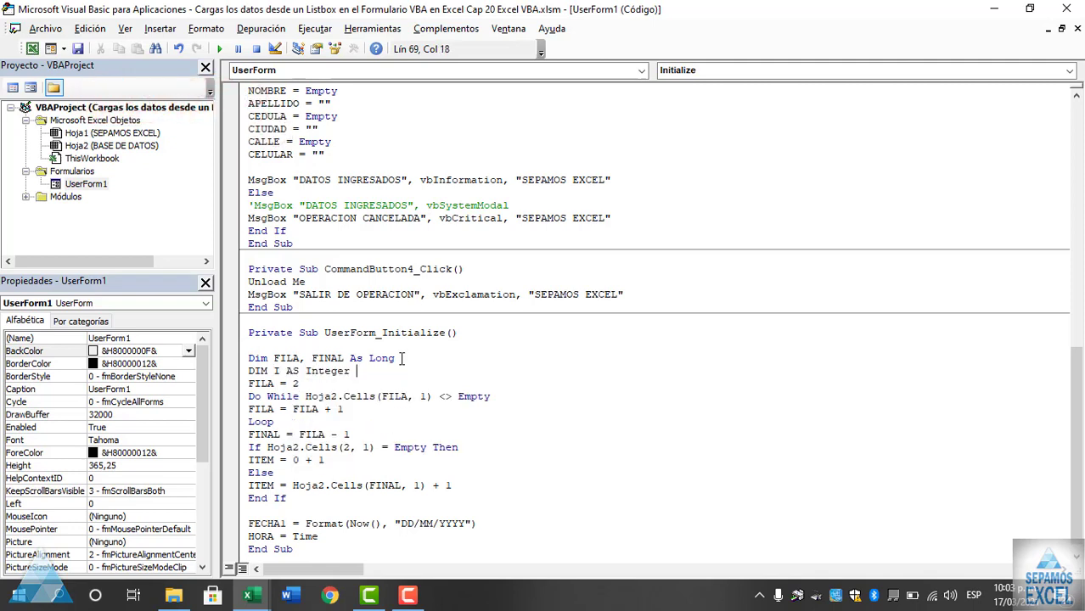
click(464, 372)
scroll(292, 371, down, 1)
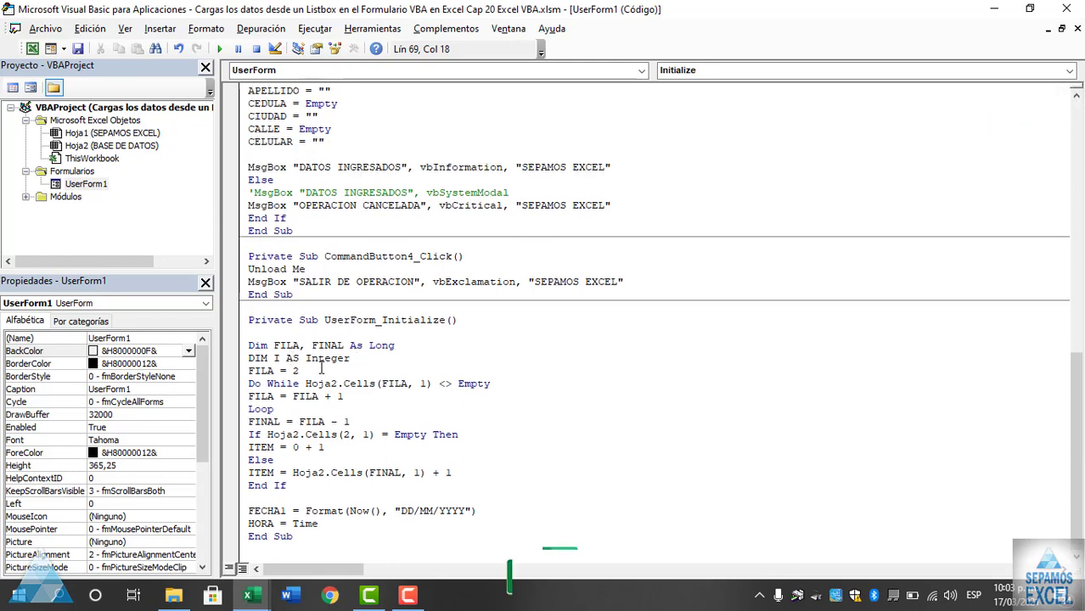
key(Return)
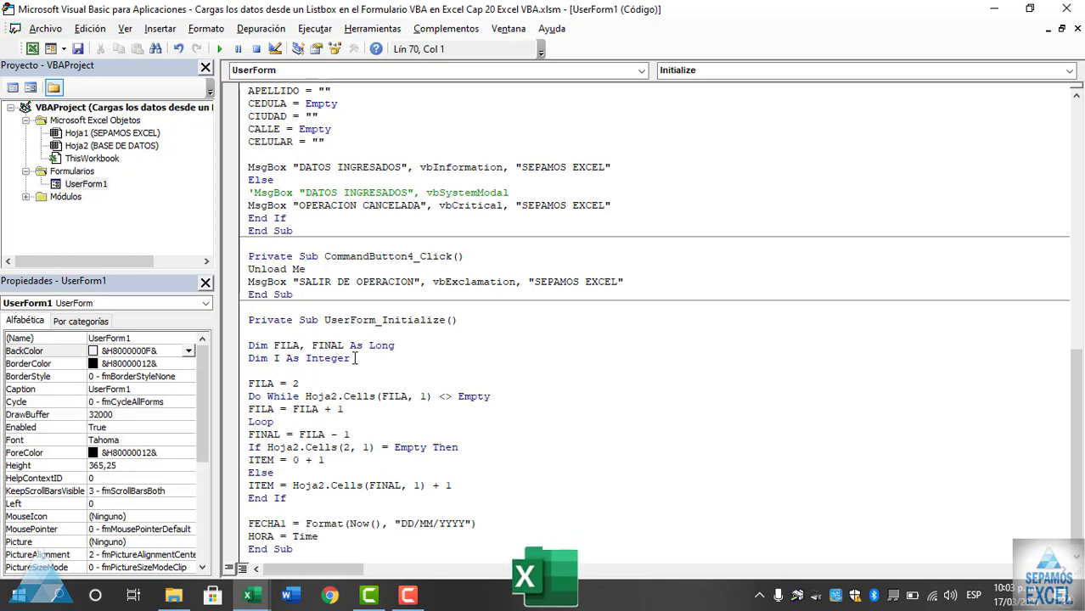
- Add a blank line after End If and begin a With ListBox1 block there
scroll(355, 358, down, 1)
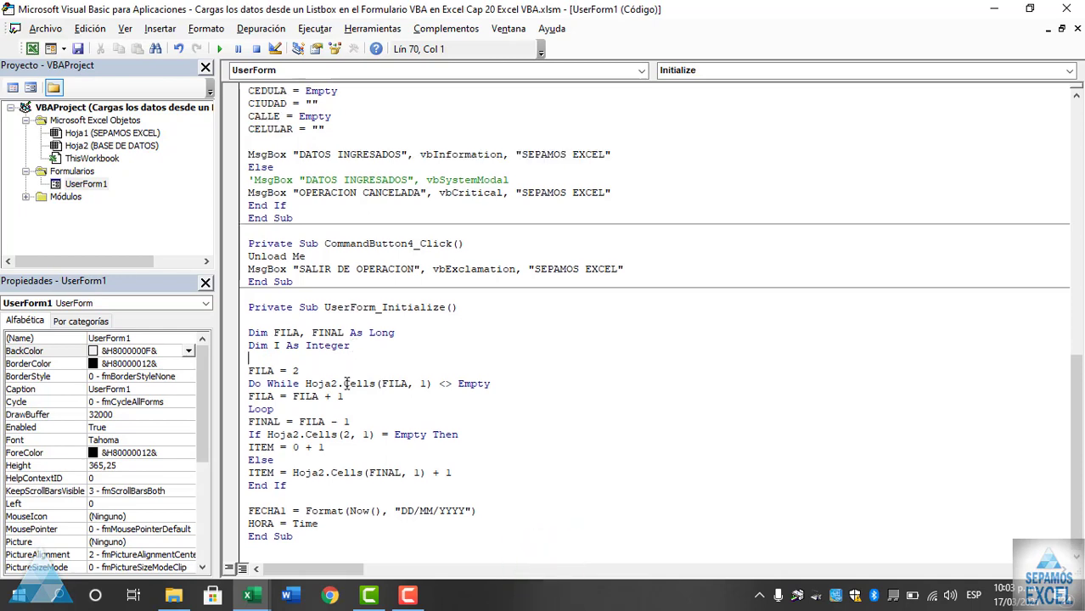
click(315, 495)
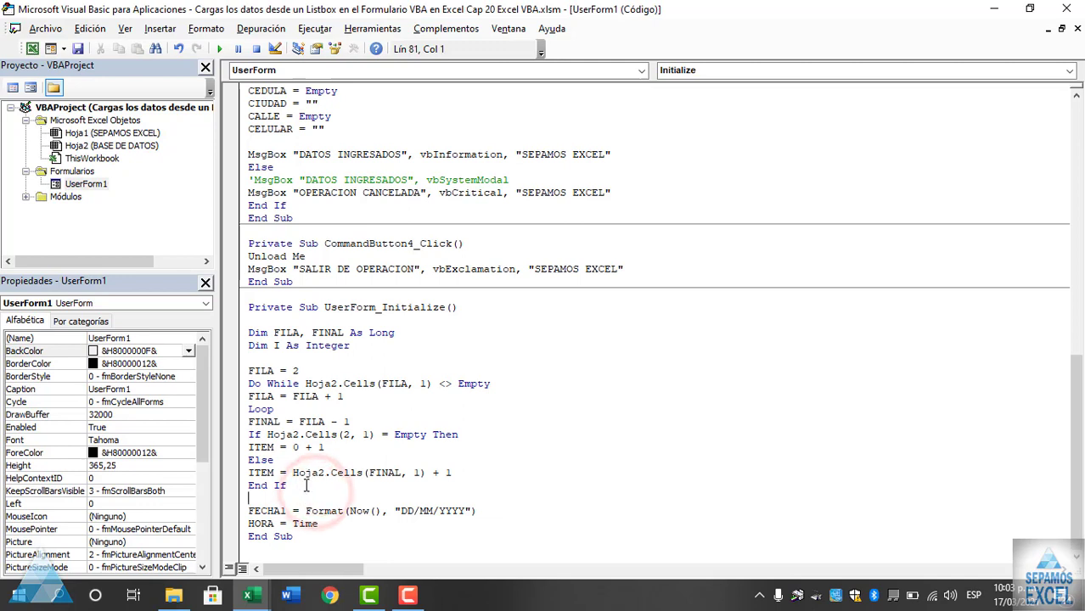
key(Return)
key(Return)
key(Return)
key(Return)
key(Return)
key(Return)
key(Return)
scroll(307, 485, down, 1)
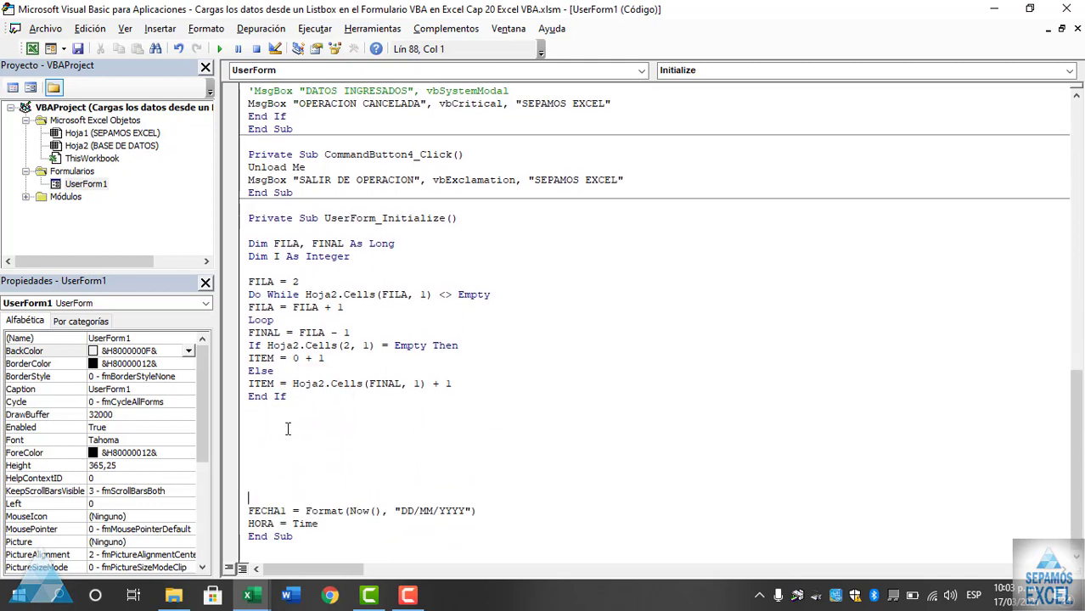
click(278, 414)
text(WITH )
text(L)
text(I)
text(ST)
text(BO)
text(1)
- Complete the With ListBox1 line, check the ListBox in the design, and return below that line
click(313, 450)
double_click(102, 185)
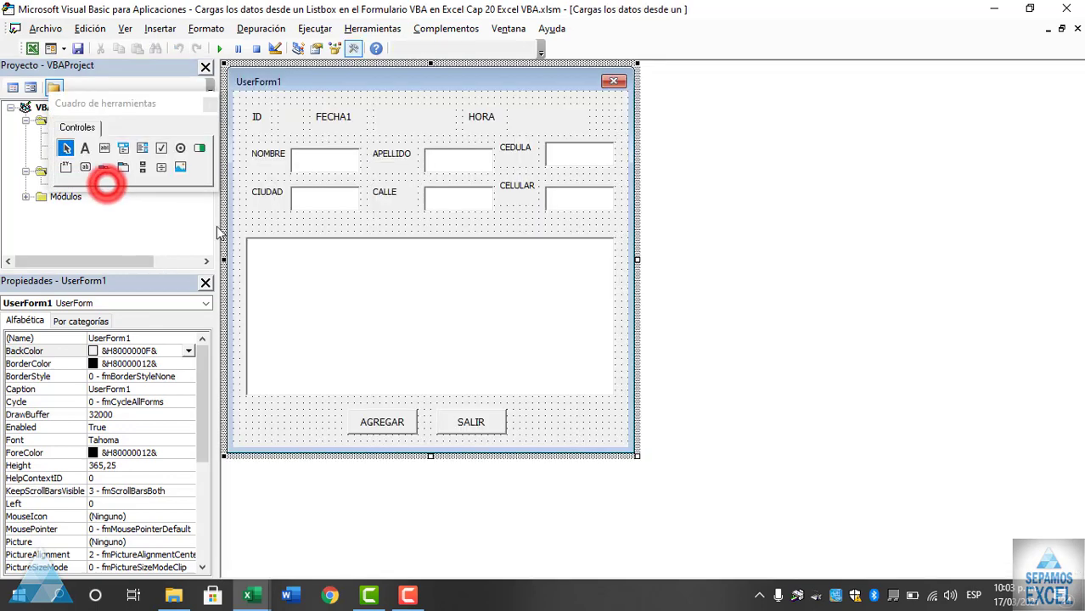
click(344, 315)
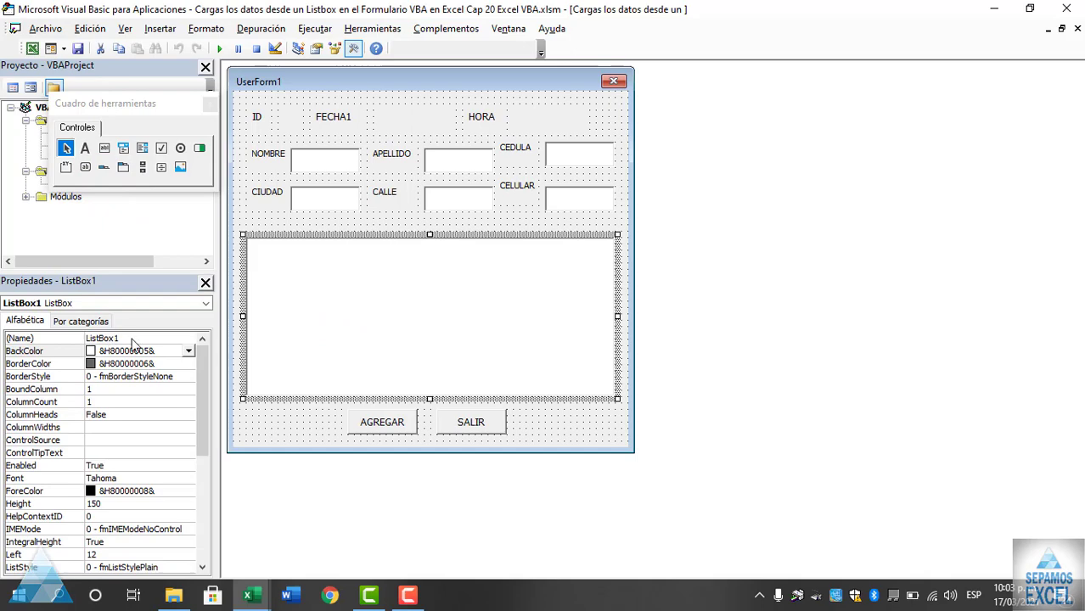
double_click(270, 424)
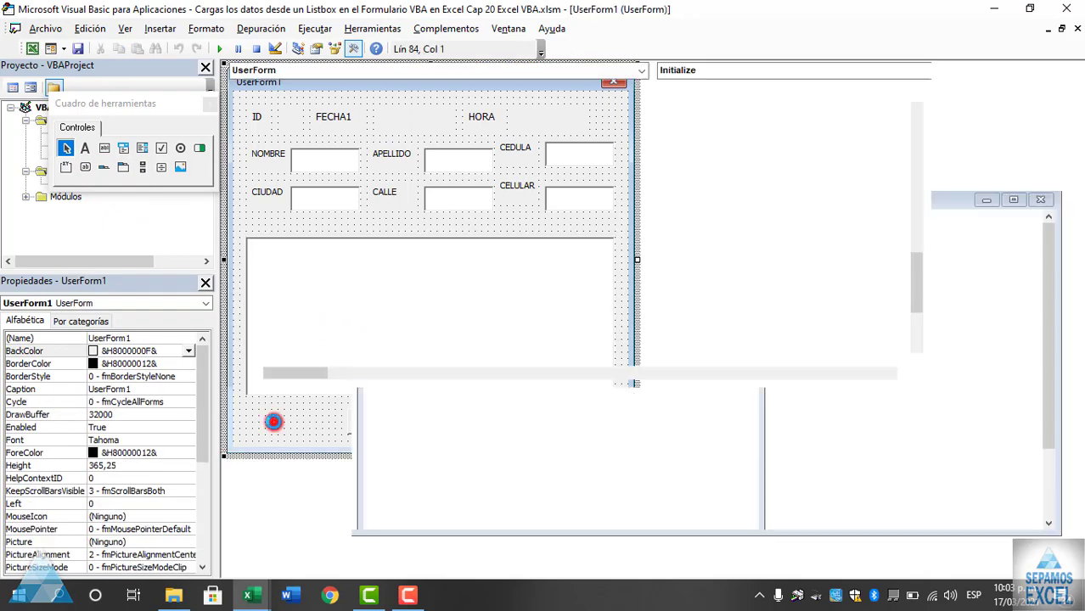
click(273, 448)
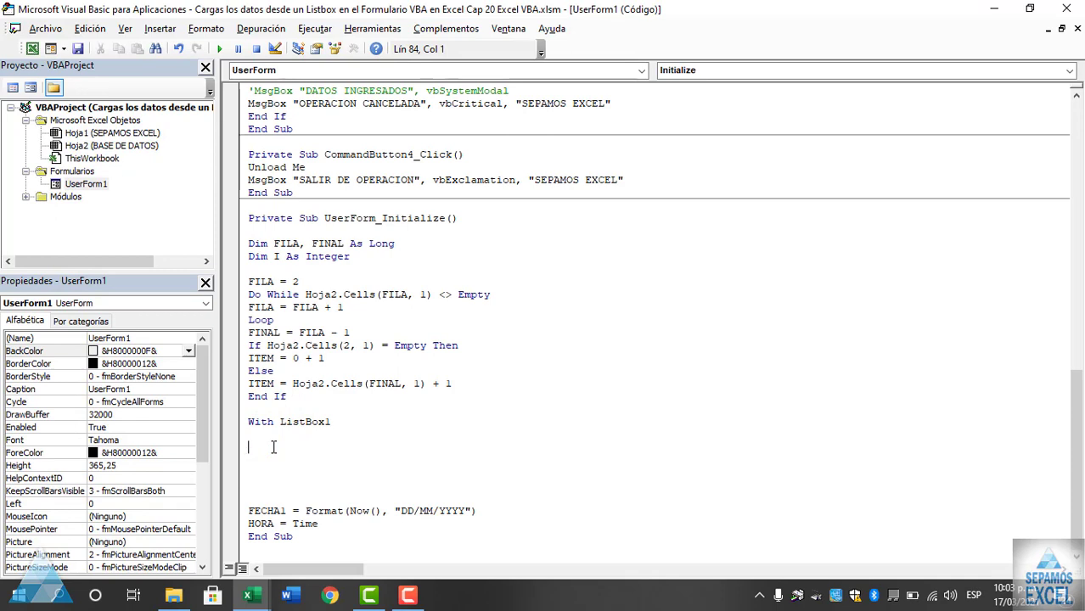
- Add .ColumnCount = 1 directly under With ListBox1
key(Up)
text(.)
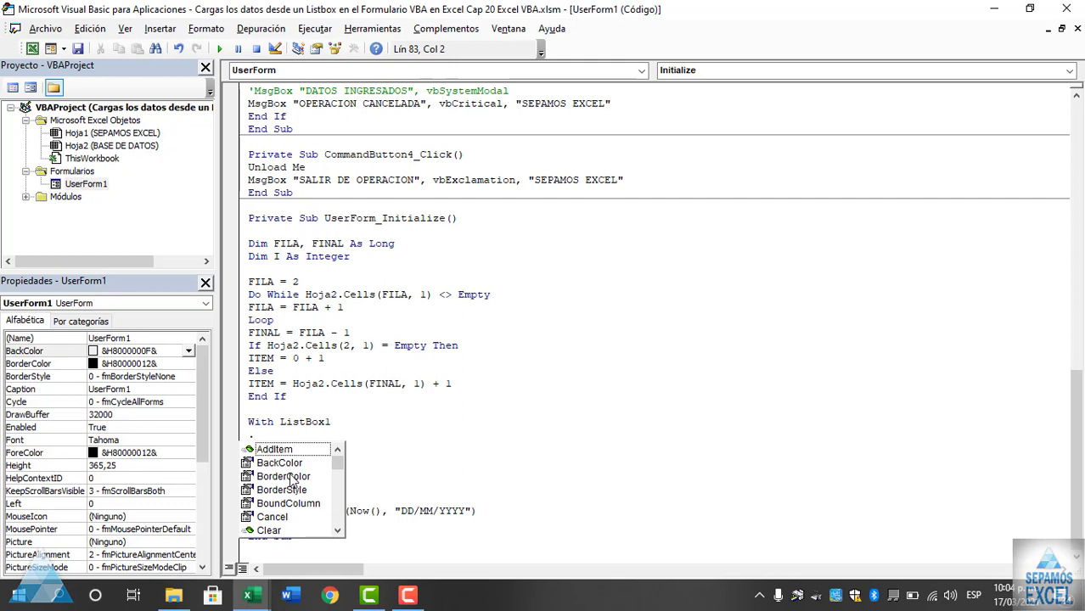
text(CO)
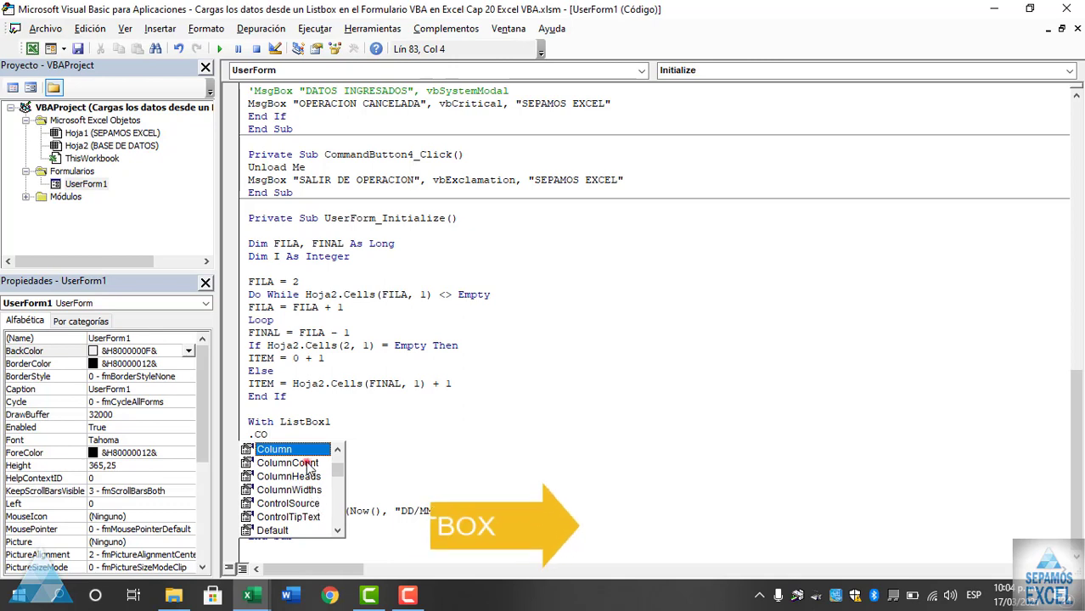
double_click(308, 462)
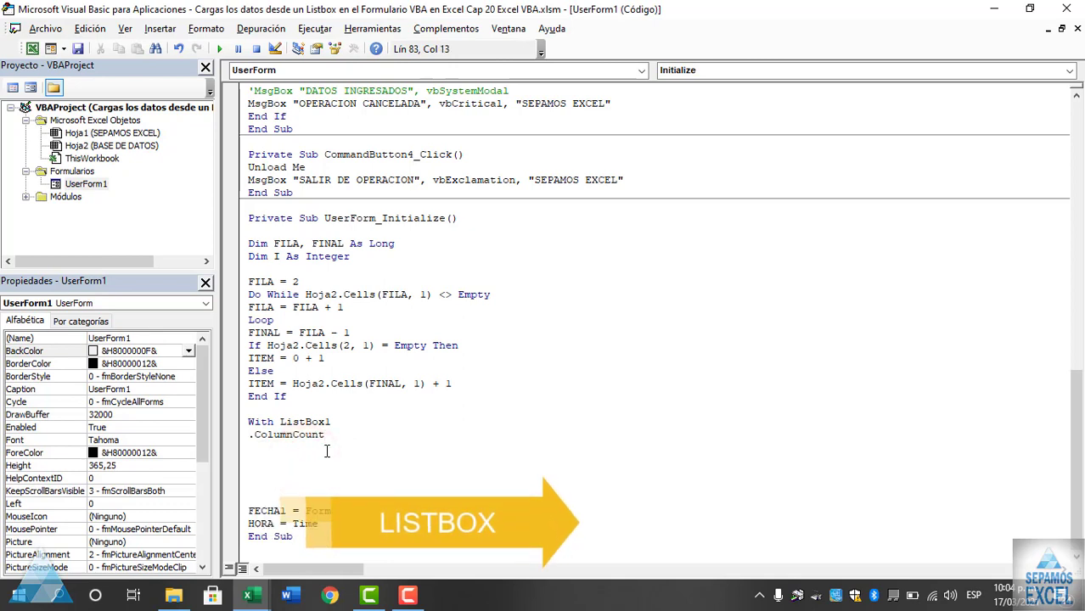
text(=)
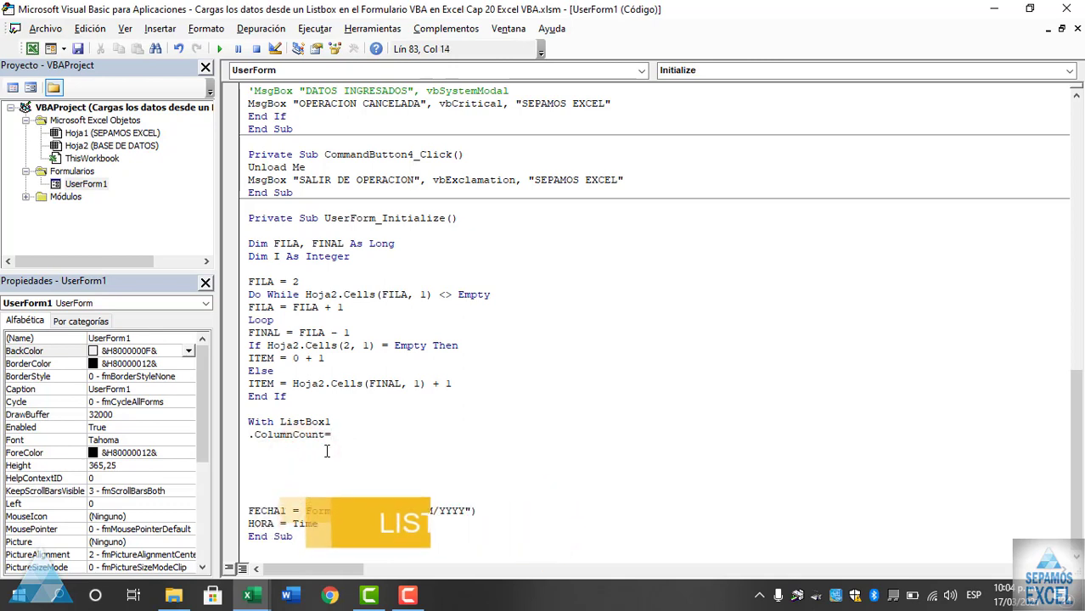
text(1)
key(Return)
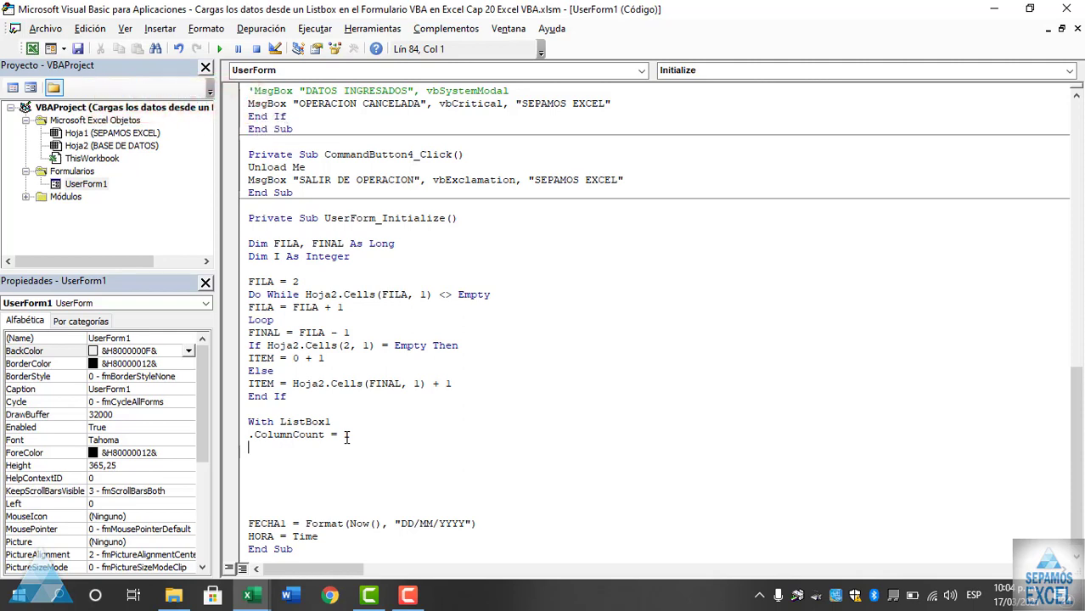
- Add .ColumnWidths = "50;50;50" and type the closing line as END WTIH
text(.)
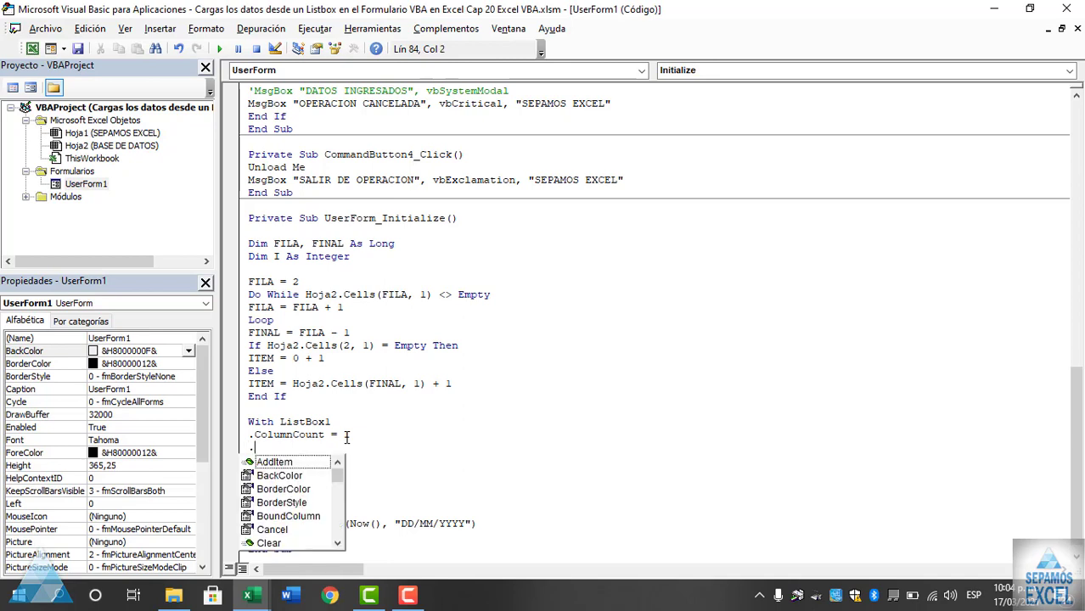
text(COL)
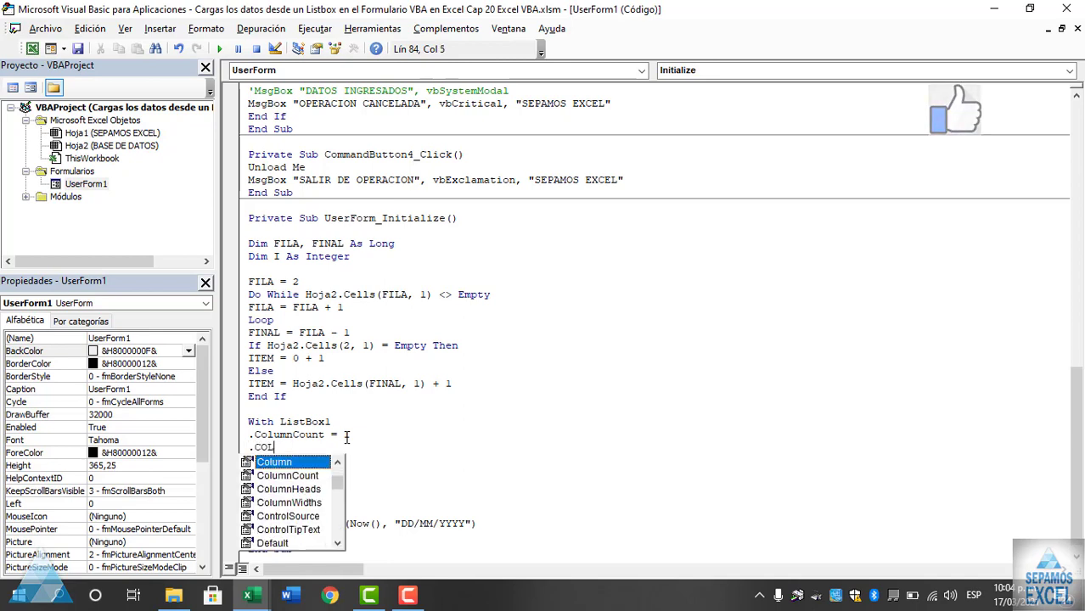
double_click(317, 504)
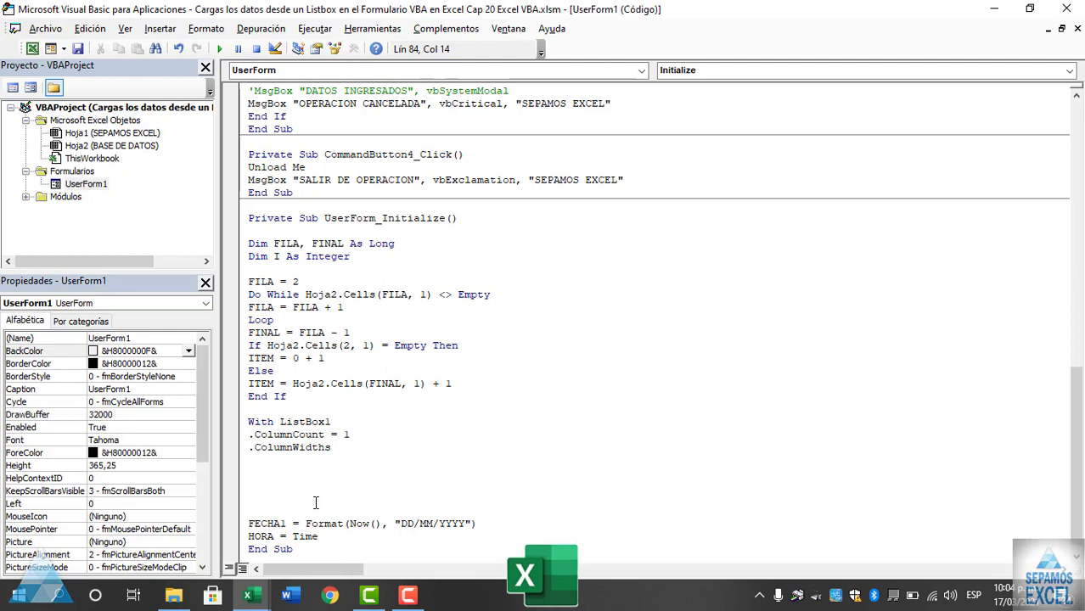
text(=)
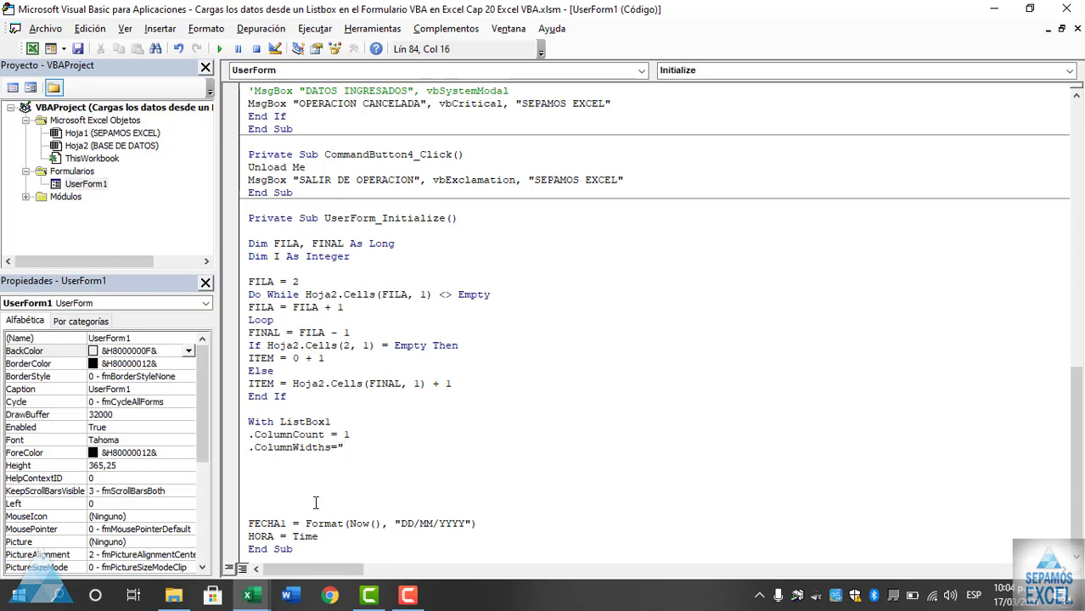
text(5)
text(0;)
text(50;)
text(50)
text(")
key(Return)
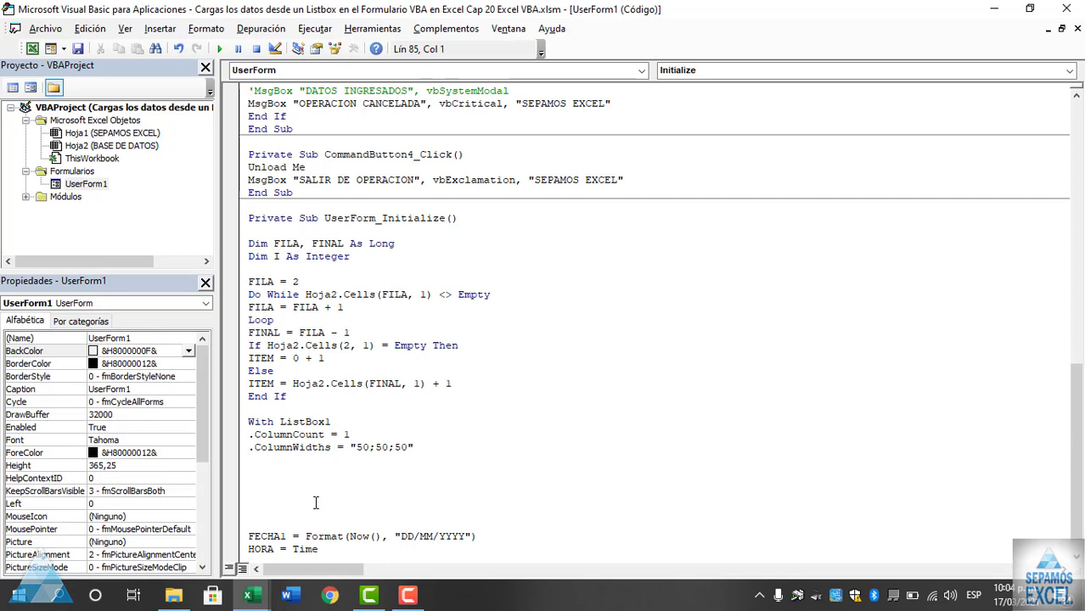
text(END W)
text(TIH)
- Dismiss the compile error and correct the misspelled END WTIH to End With
key(Return)
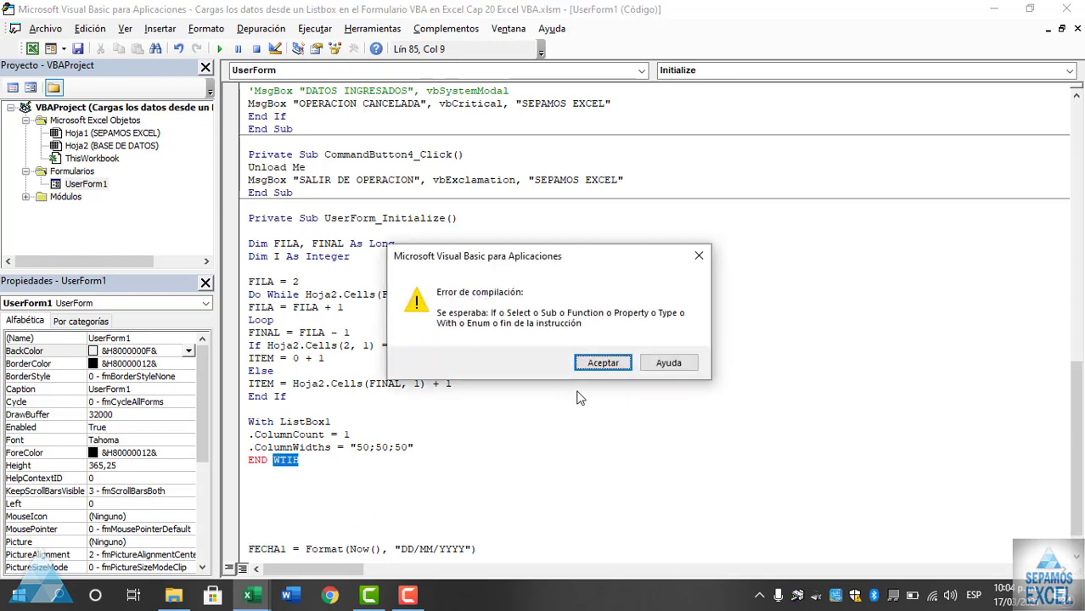
click(601, 363)
click(318, 467)
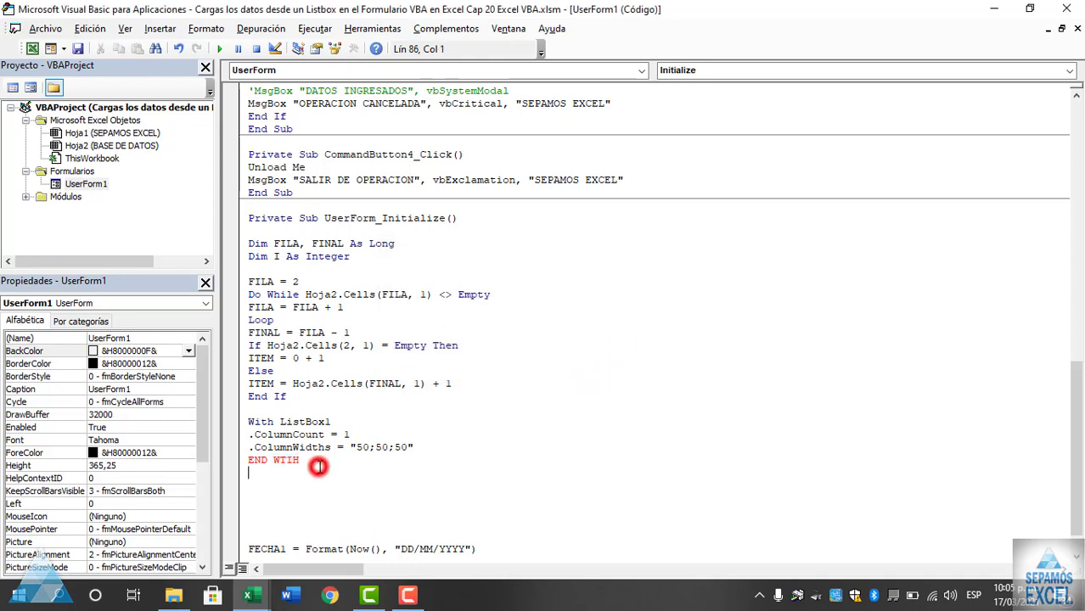
click(313, 461)
key(BackSpace)
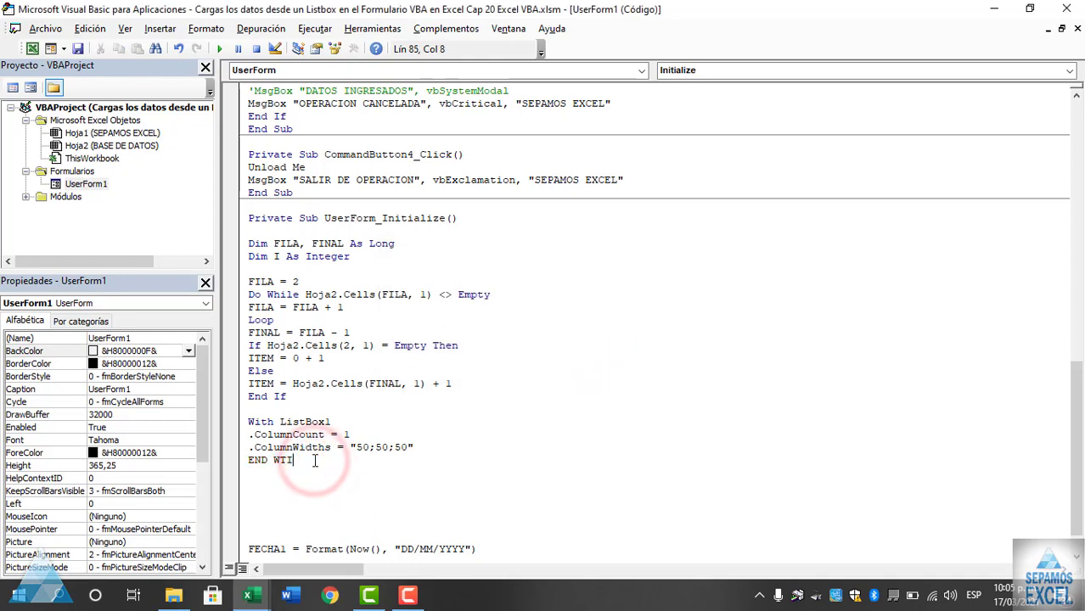
key(BackSpace)
key(BackSpace)
text(ITH)
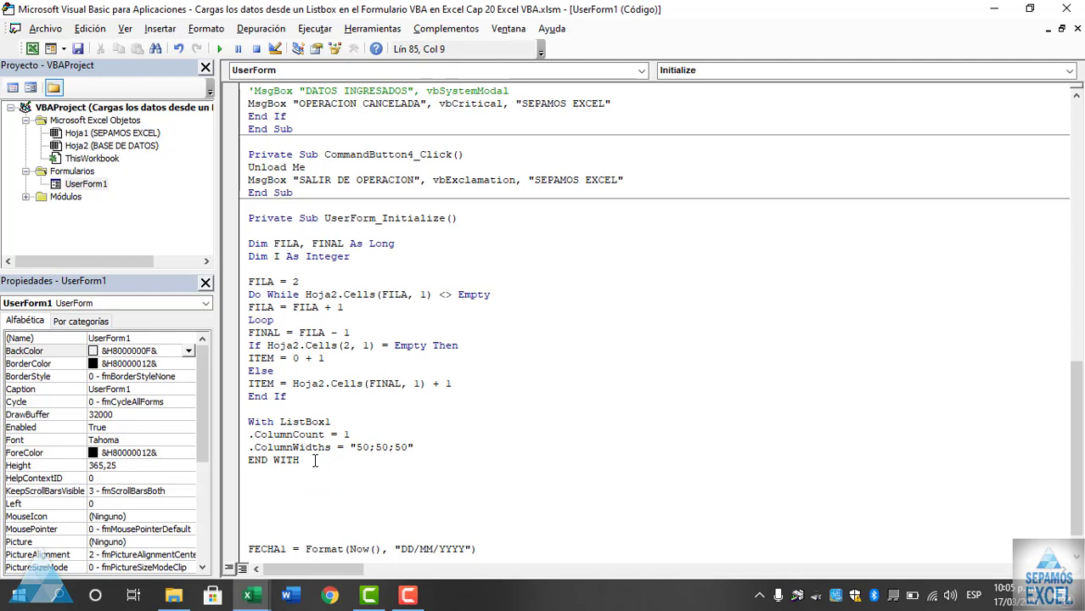
click(307, 483)
scroll(310, 485, down, 1)
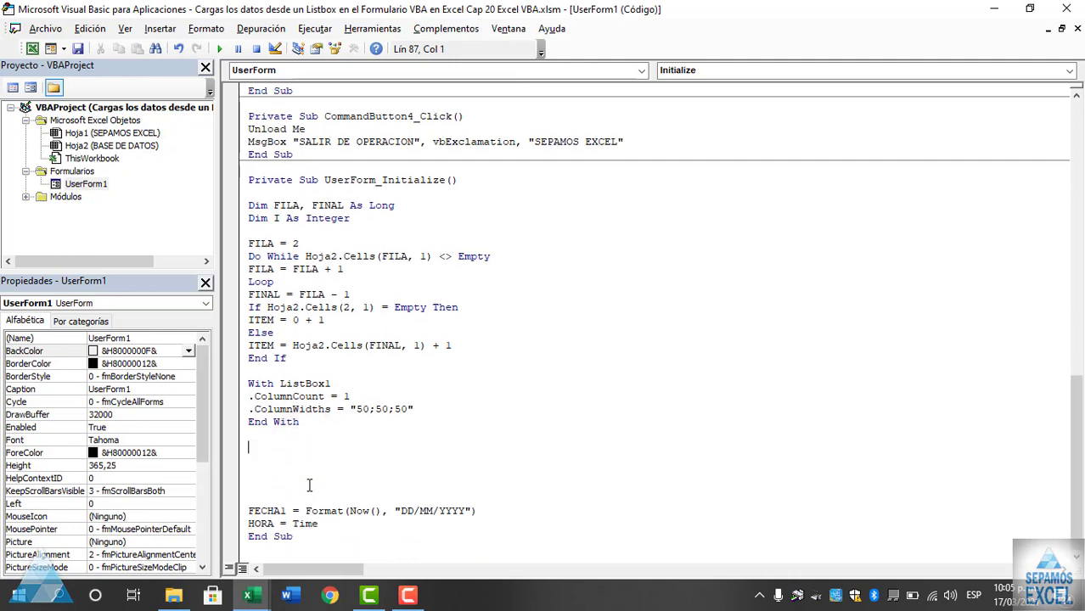
- Test-run the UserForm, close it, and reopen its code below End With
key(F5)
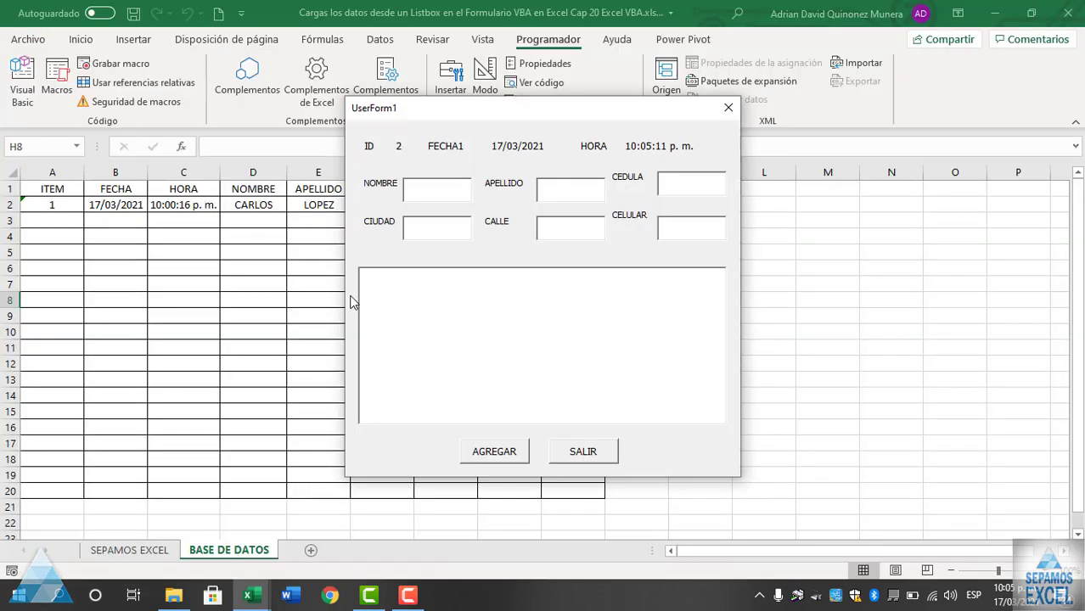
click(728, 108)
click(297, 423)
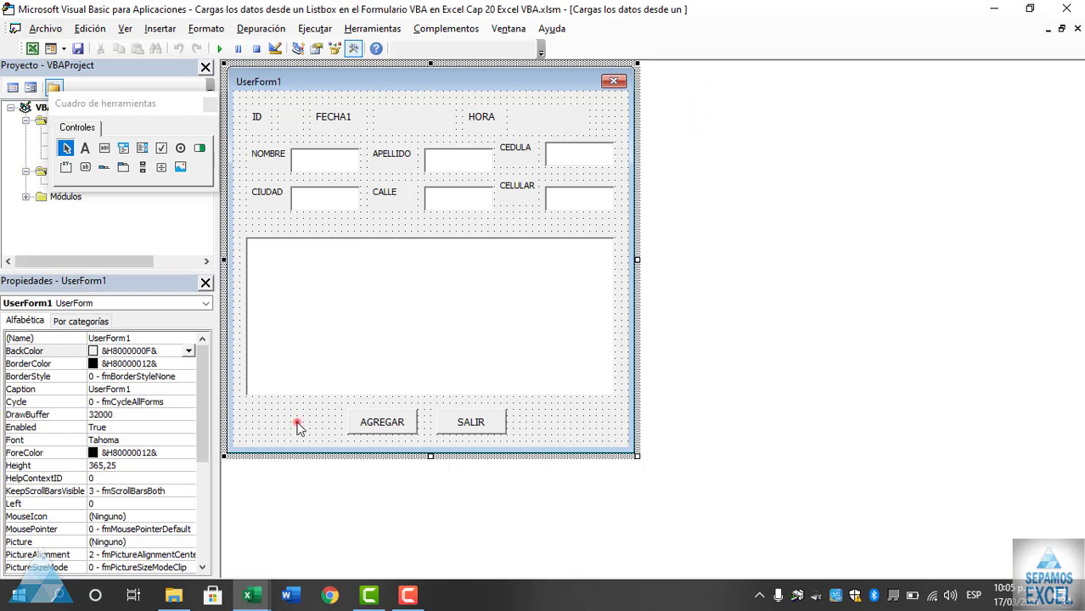
double_click(297, 423)
click(277, 437)
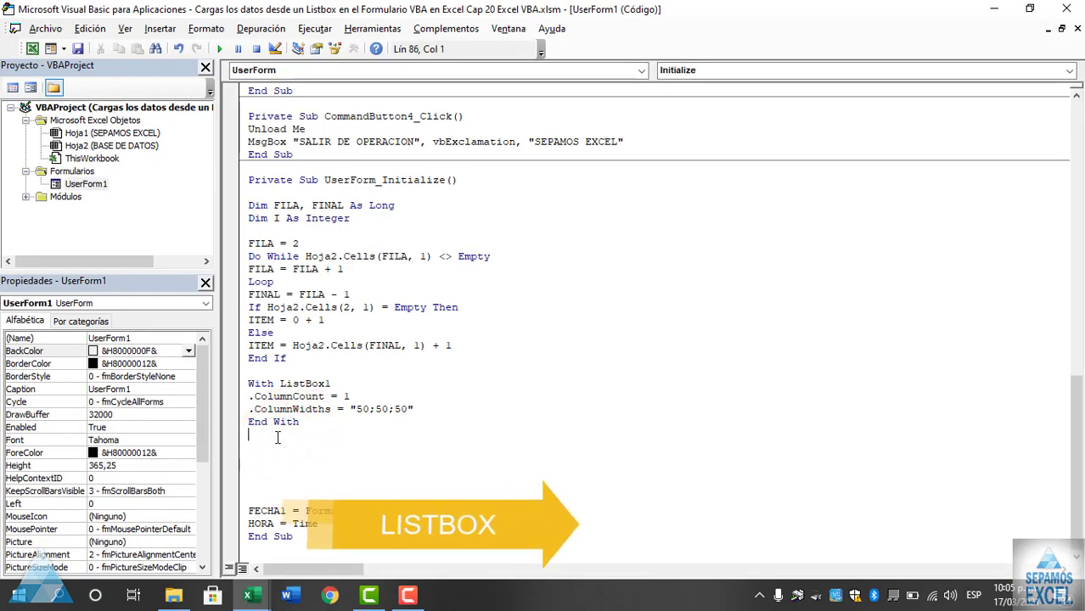
- Add the line For I = 2 To FINAL below End With
key(Return)
text(FOR)
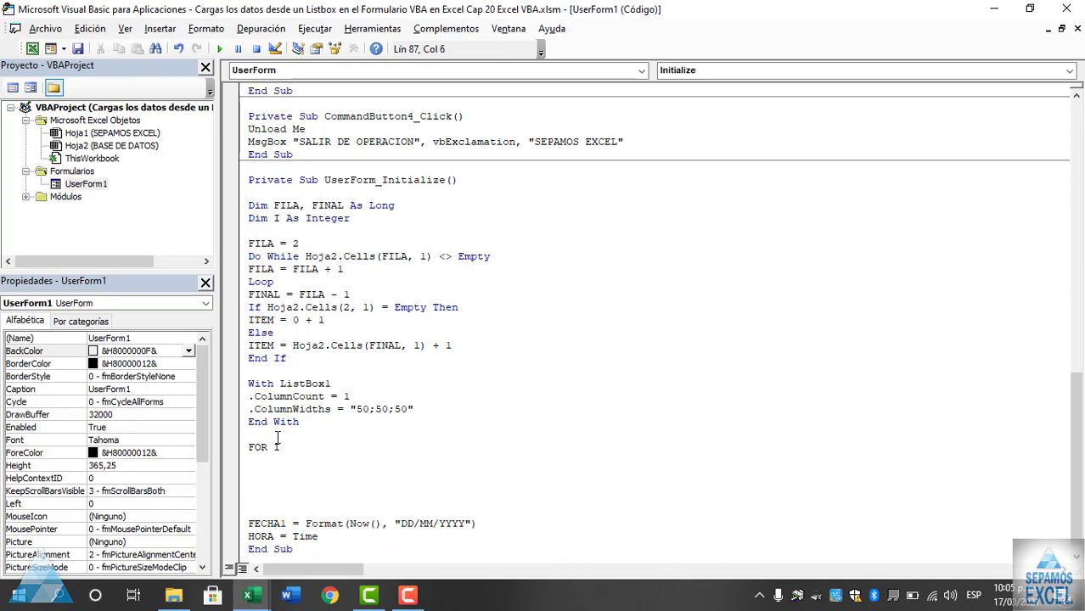
text( I )
text(= 2)
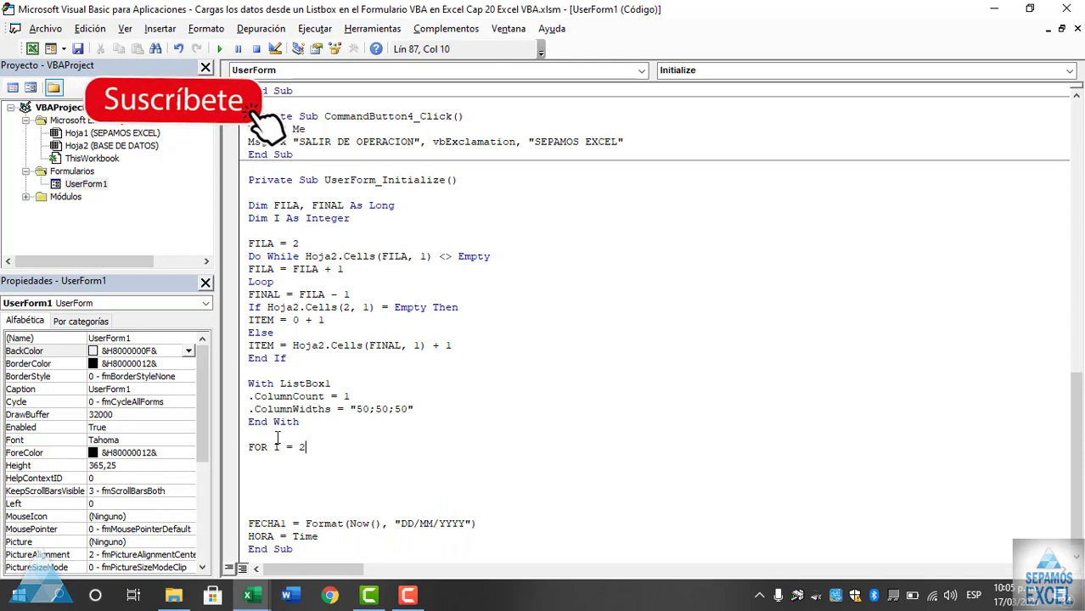
text( TO FINAL)
click(328, 484)
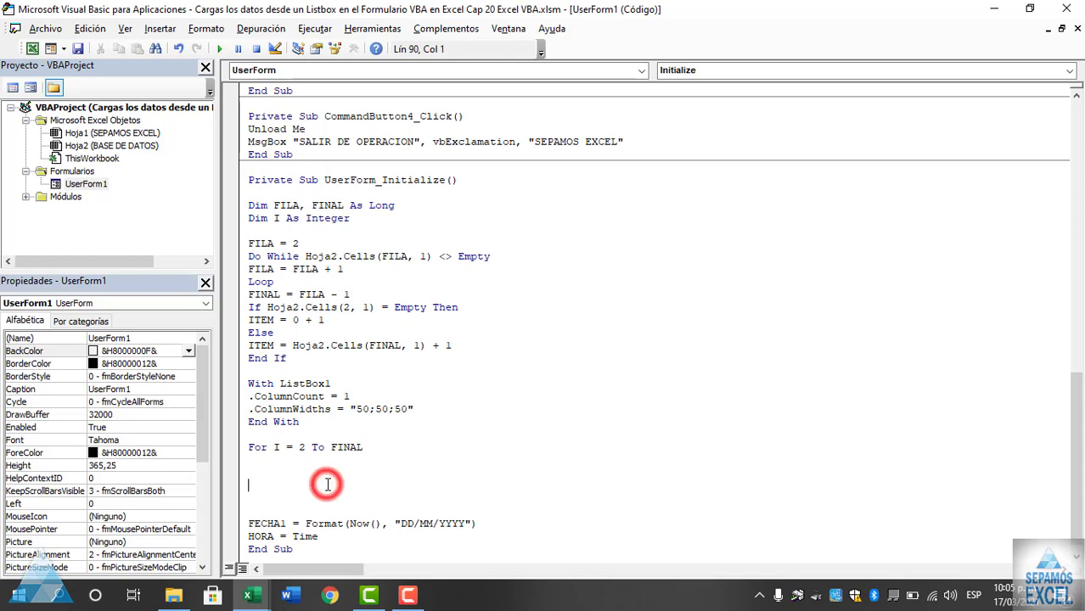
- Test-run the form, dismiss the For without Next errors, reset the code and return to Excel
key(F5)
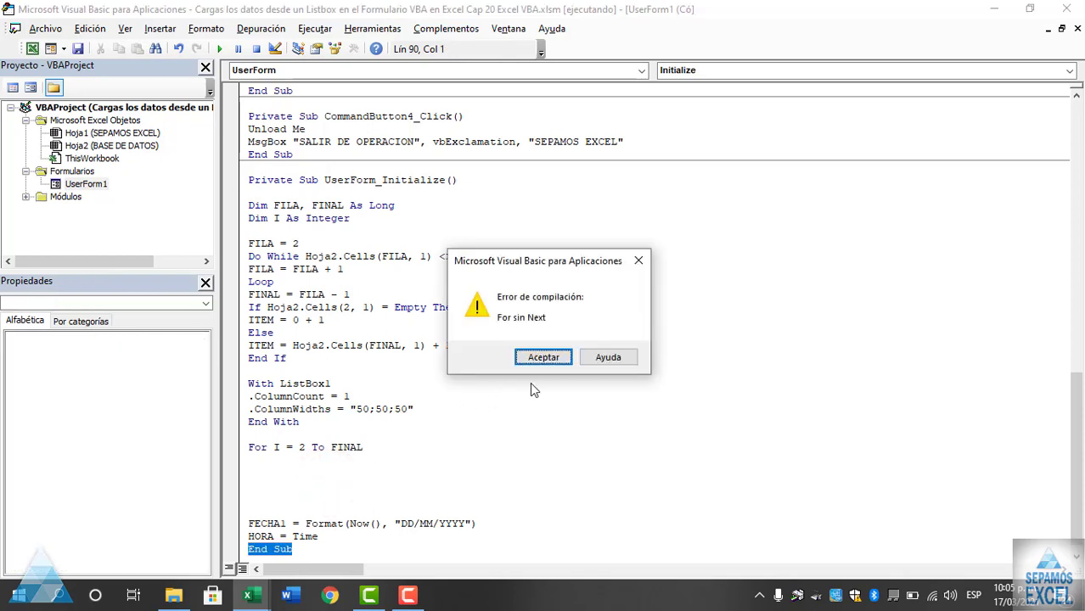
click(638, 261)
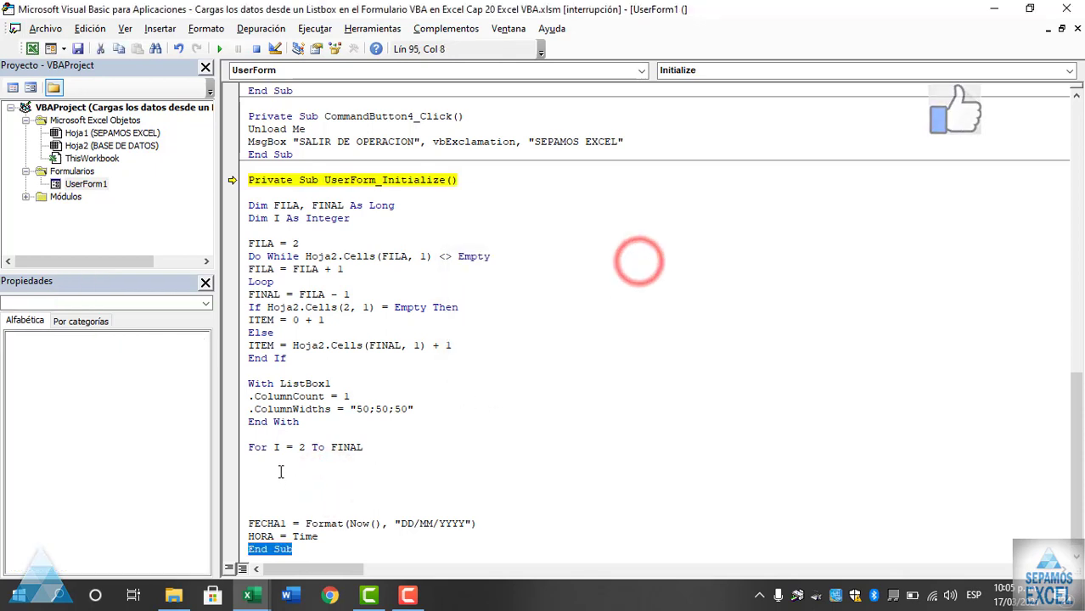
click(279, 467)
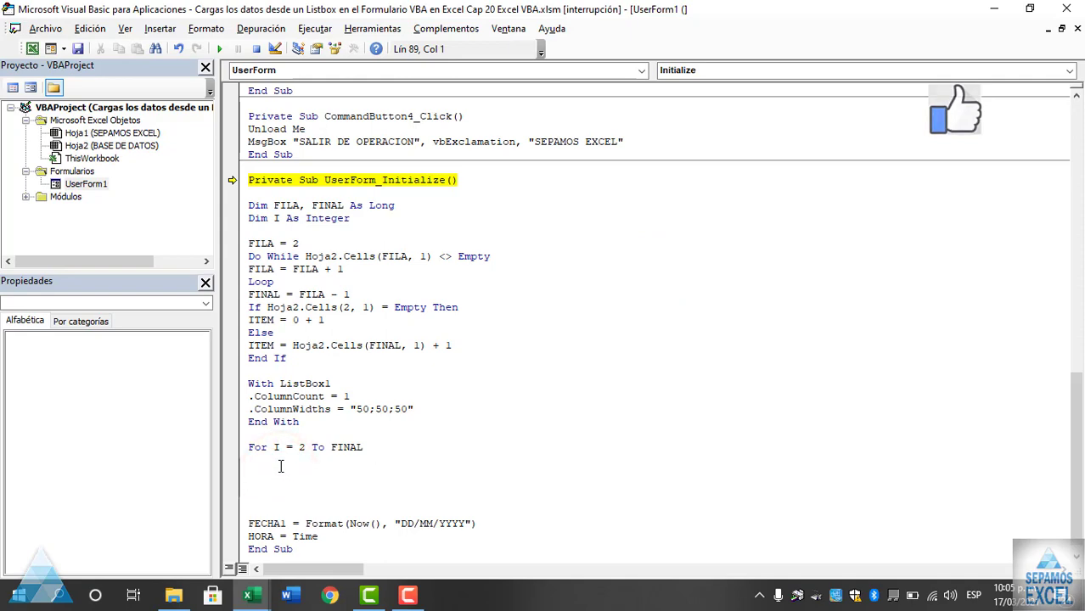
click(256, 48)
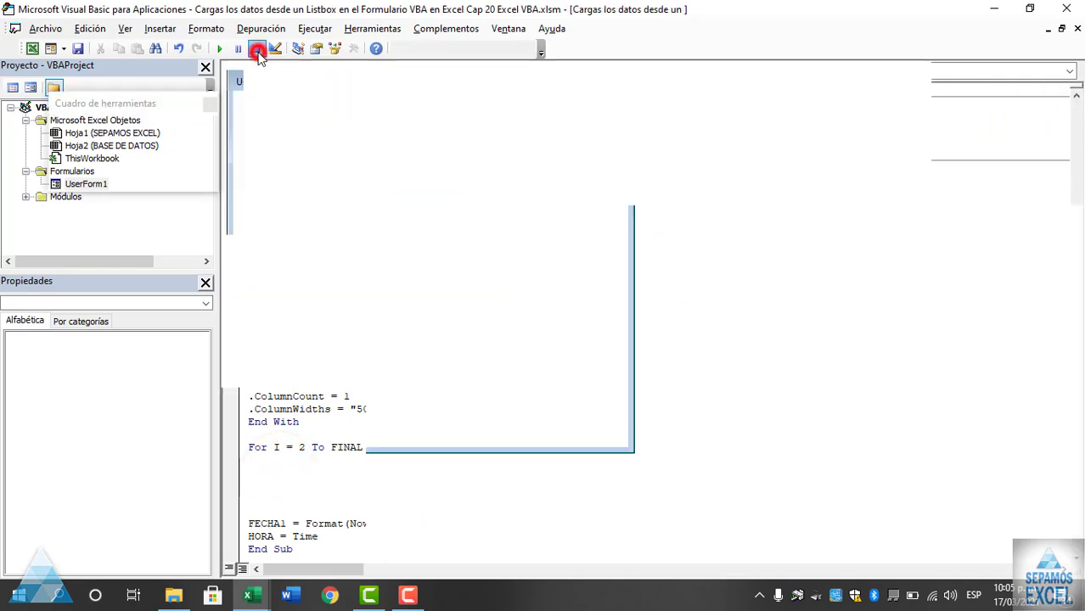
key(F5)
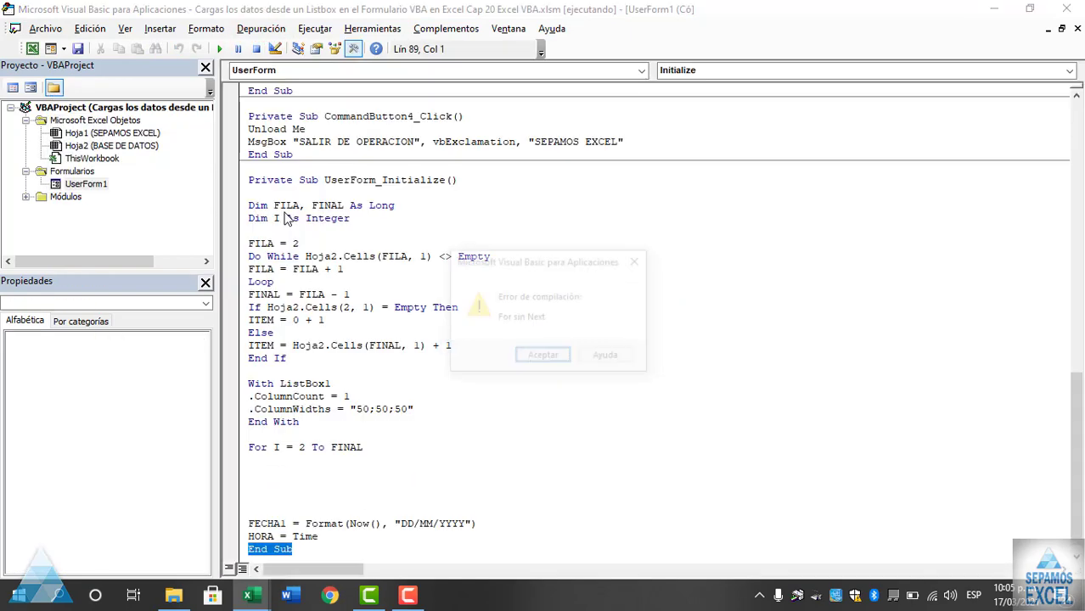
click(649, 261)
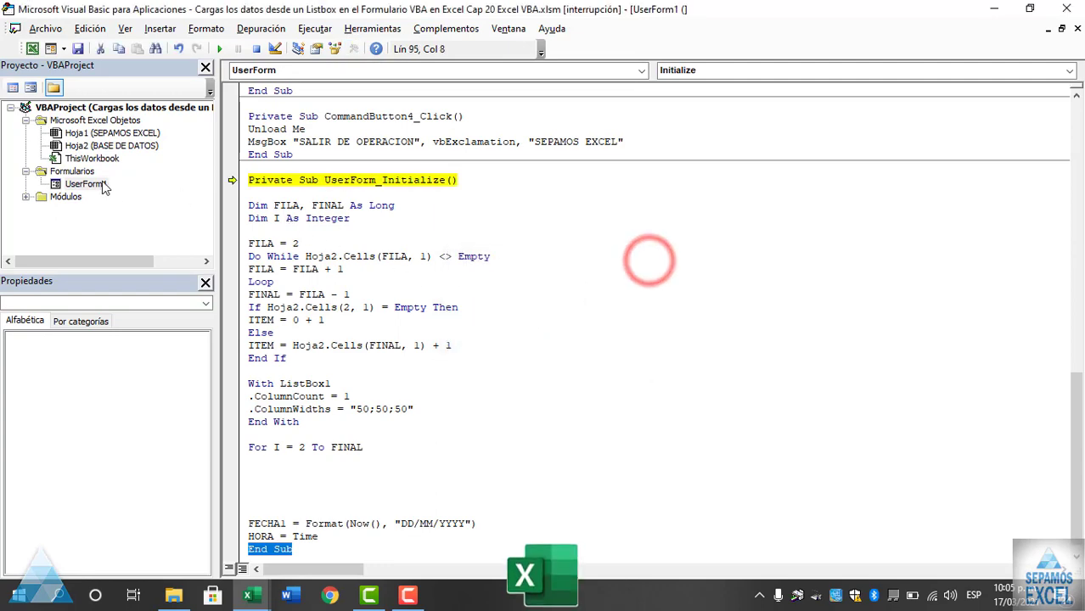
click(255, 48)
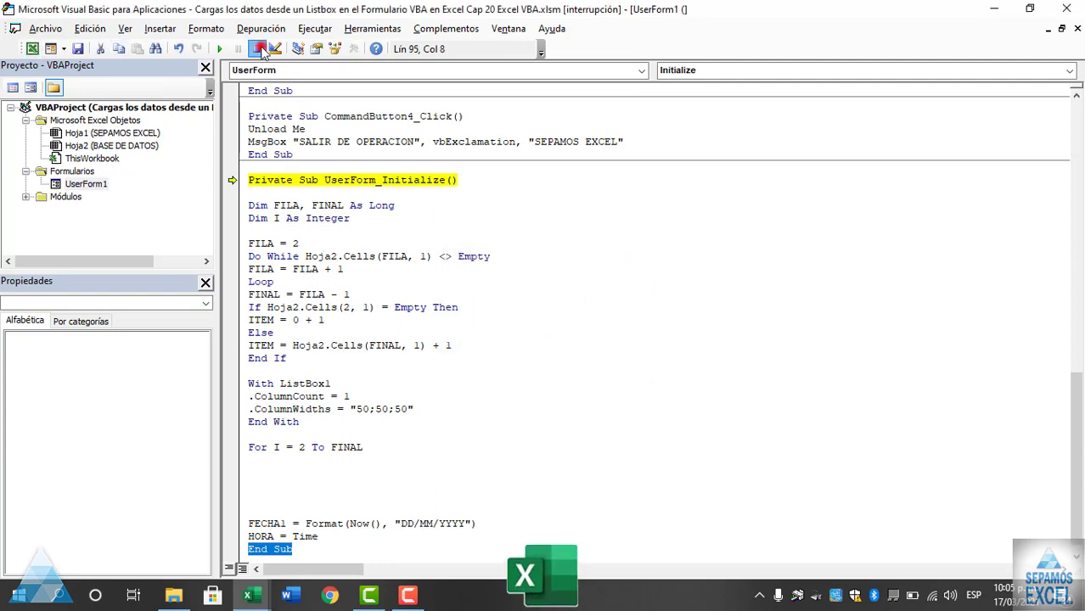
click(32, 49)
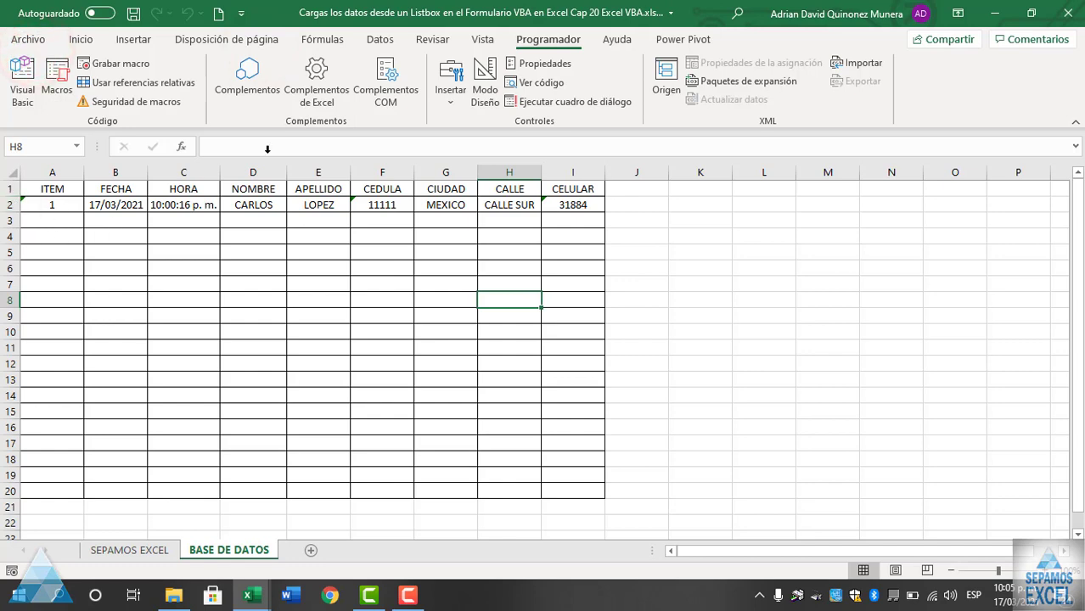
- Return to the VBA editor and open UserForm1's code at UserForm_Initialize
click(23, 85)
double_click(290, 417)
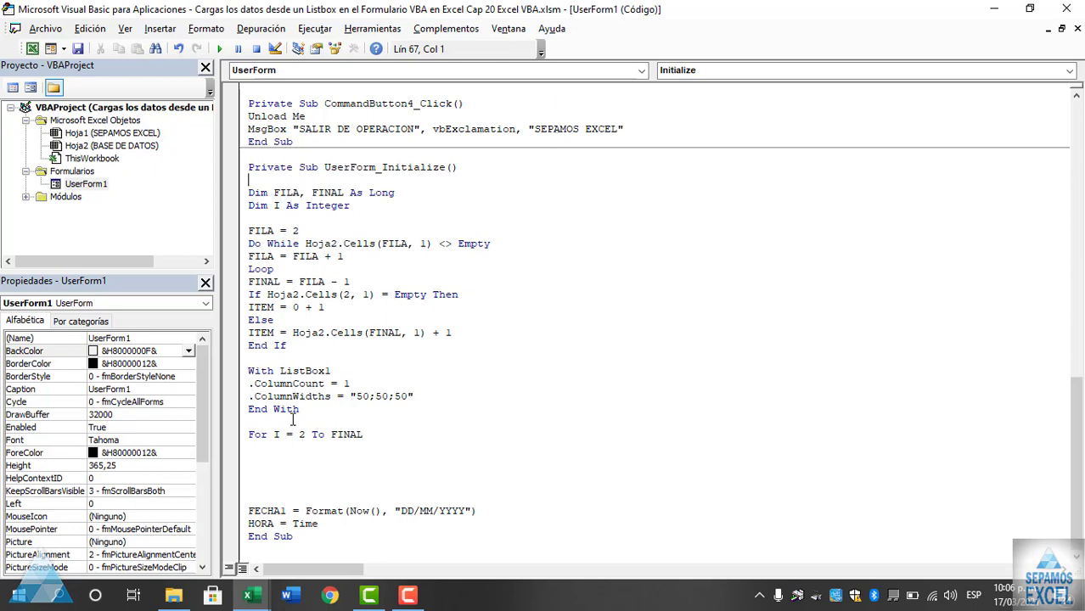
- Write a With ListBox1 line under the For loop, correcting the list box name
click(289, 460)
text(SBI)
text(1)
click(293, 469)
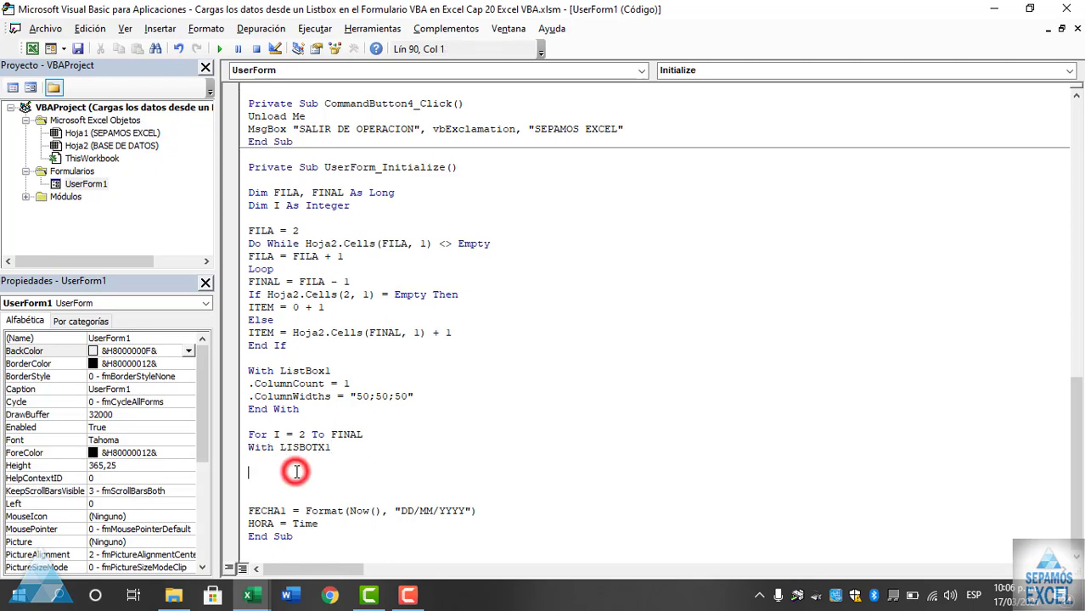
click(337, 453)
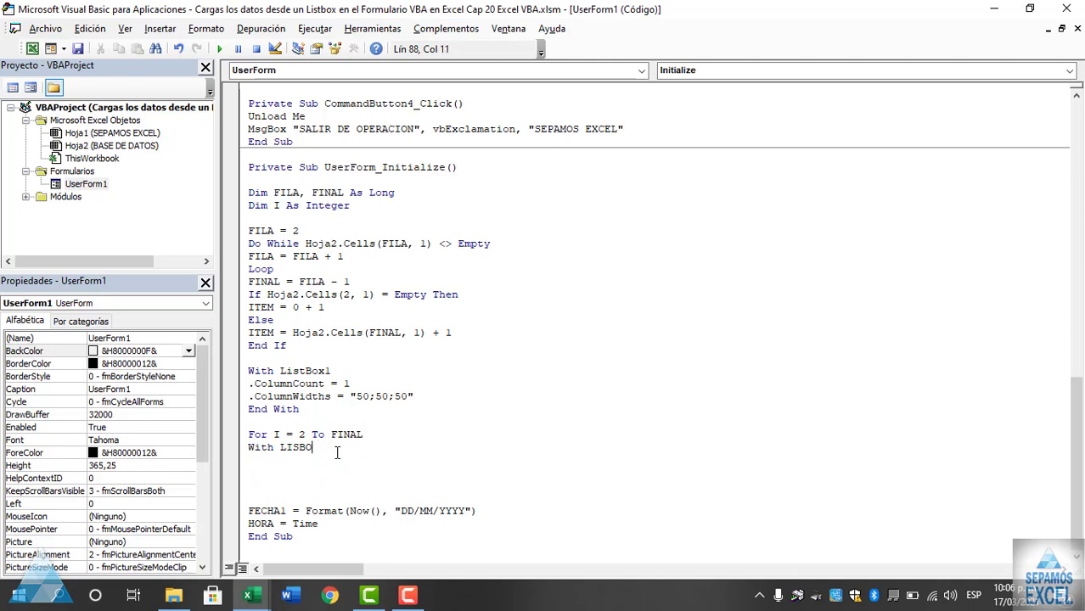
text(1)
click(350, 470)
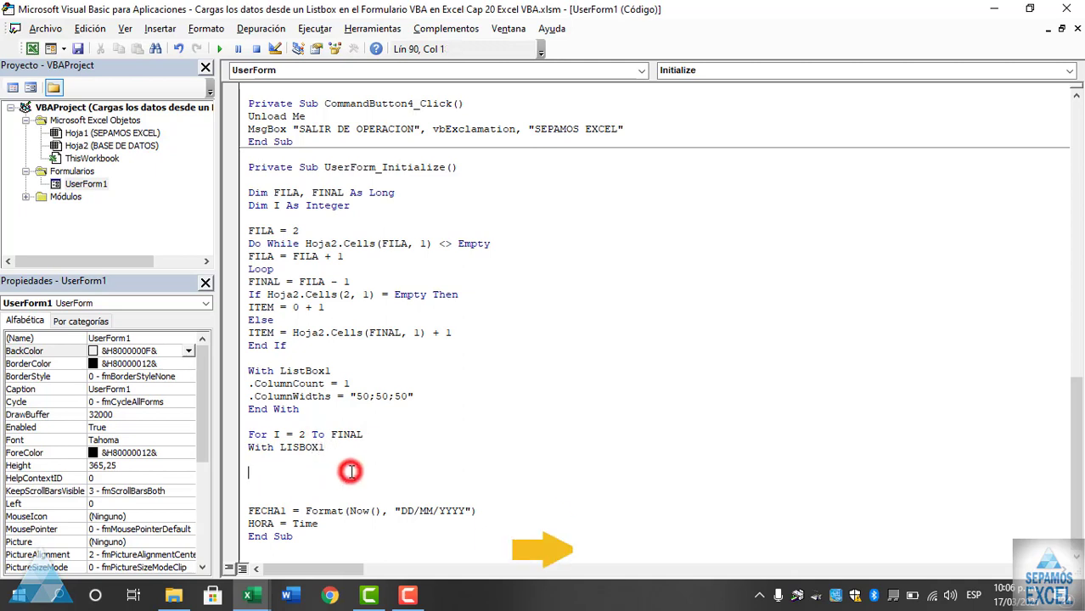
click(299, 447)
text(T)
click(291, 477)
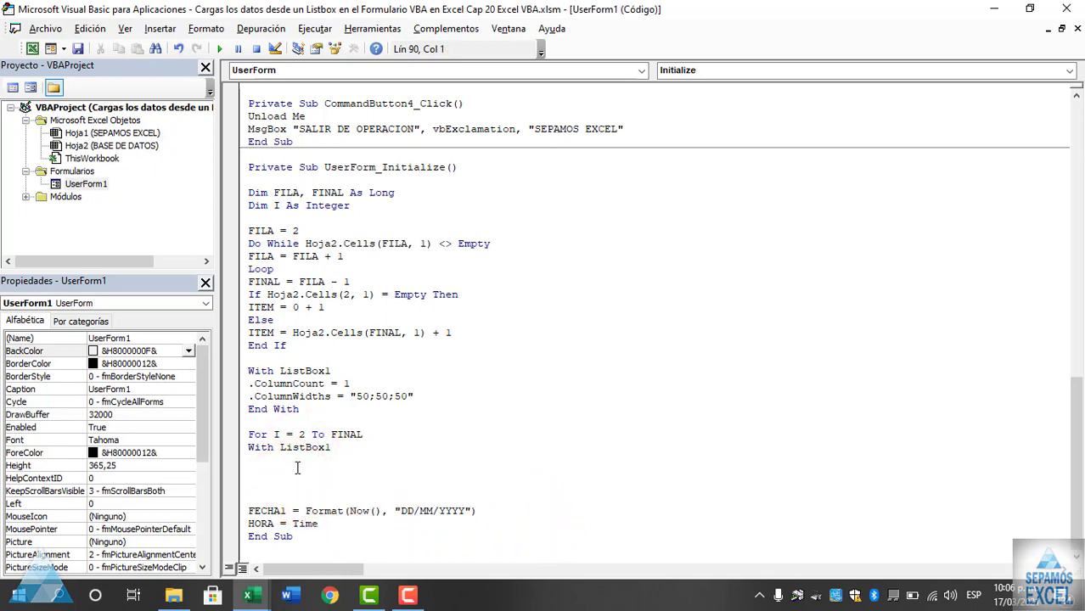
- Add .AddItem inside the block and start a .List line below it using IntelliSense
text(.AD)
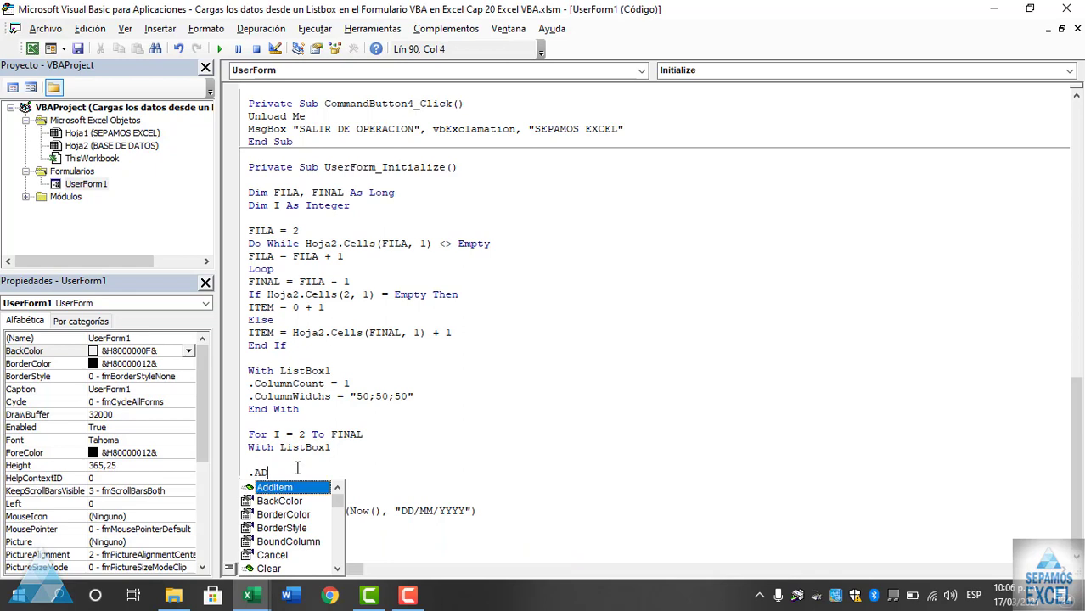
double_click(280, 488)
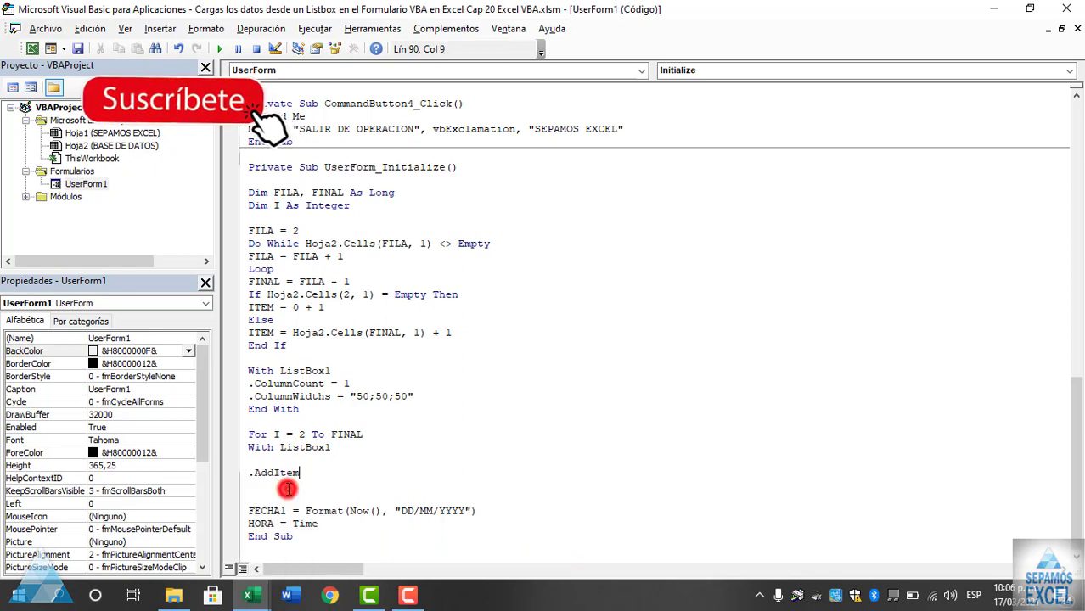
click(278, 485)
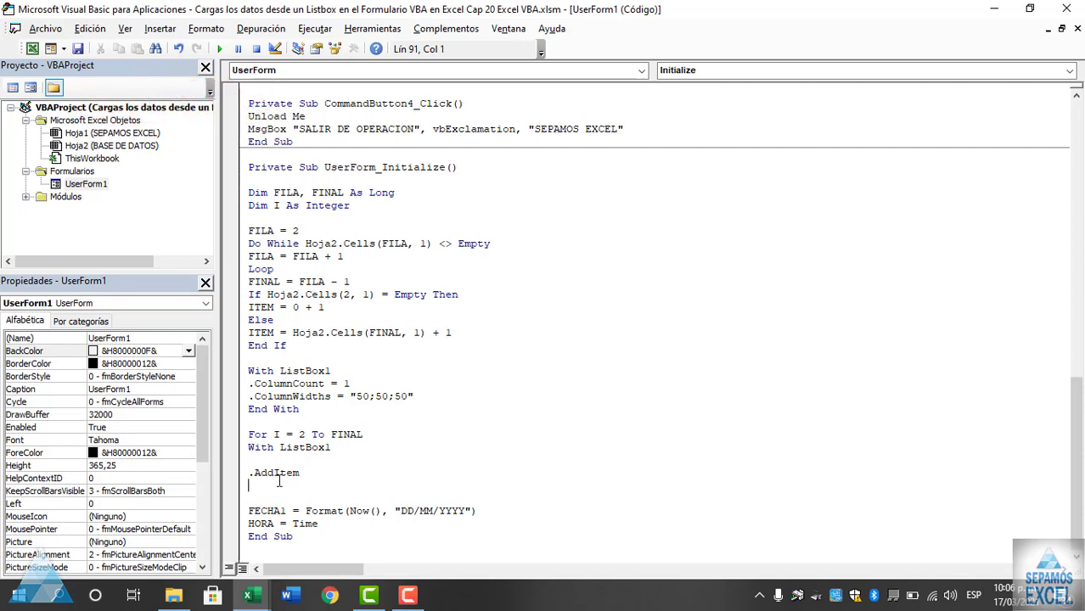
key(Return)
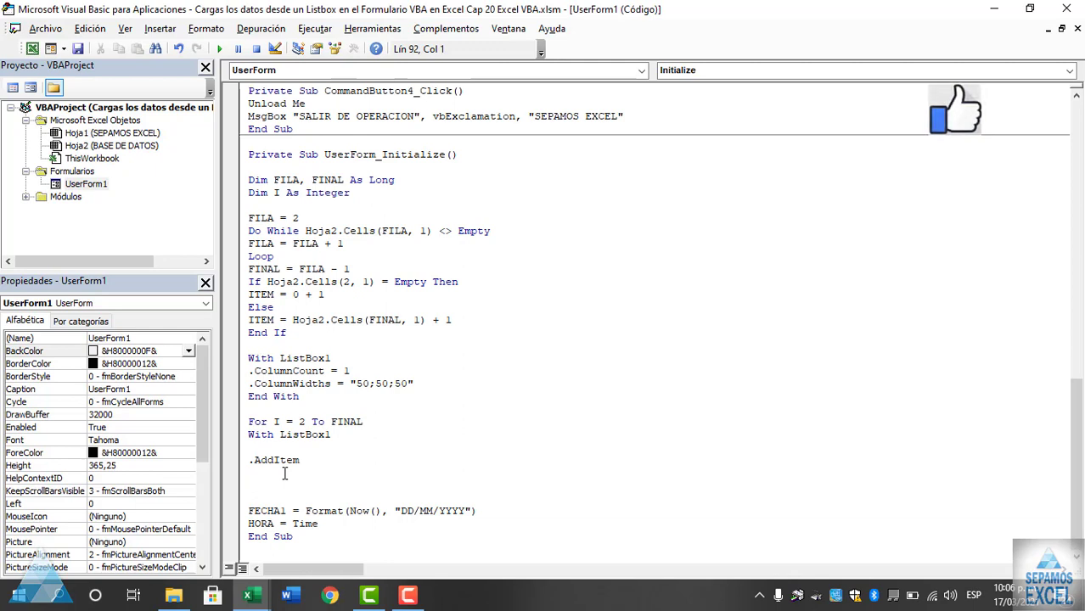
text(.L)
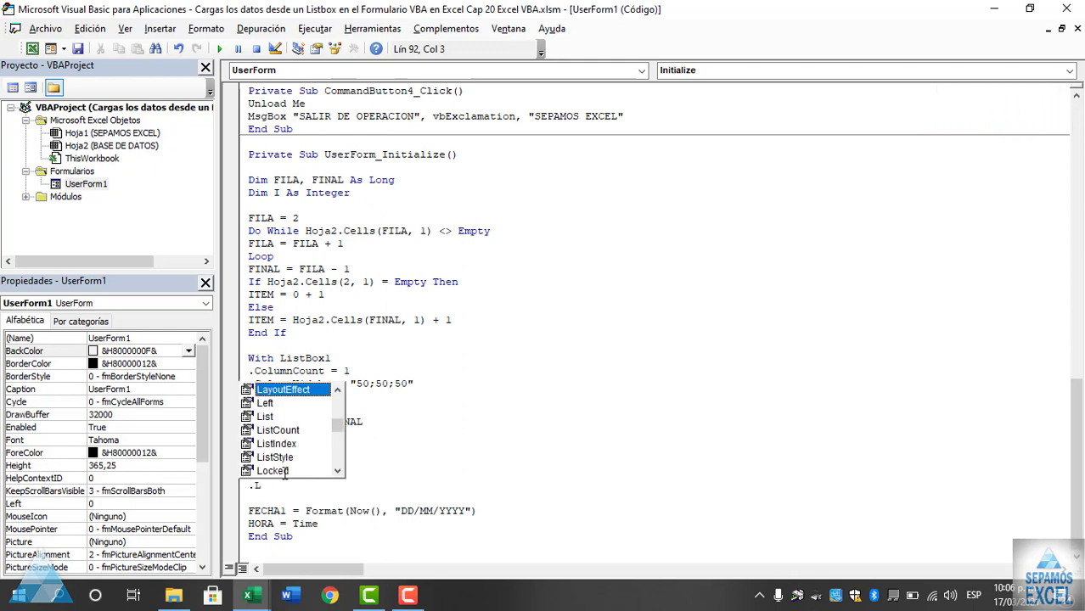
text(I)
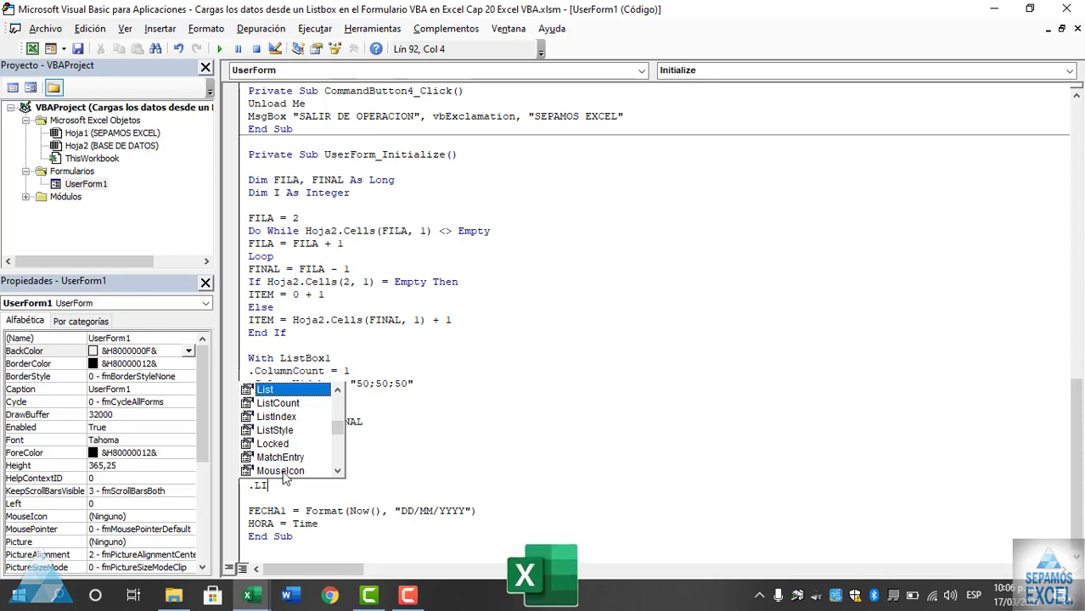
double_click(280, 390)
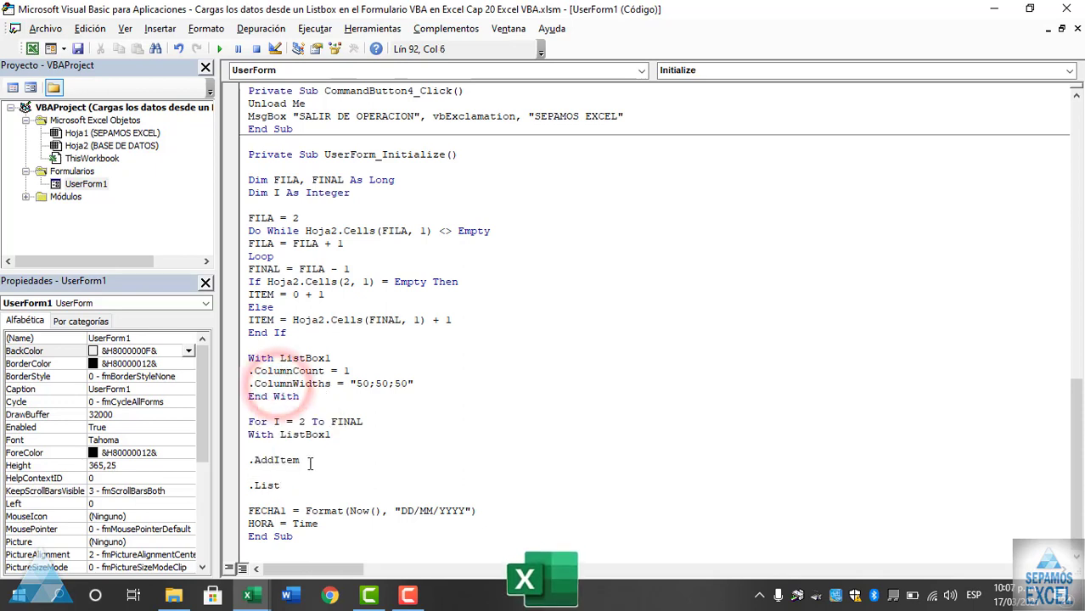
- Complete the line .List(.ListCount - 1, 0) = Hoja2.Cells(I, 1)
text(()
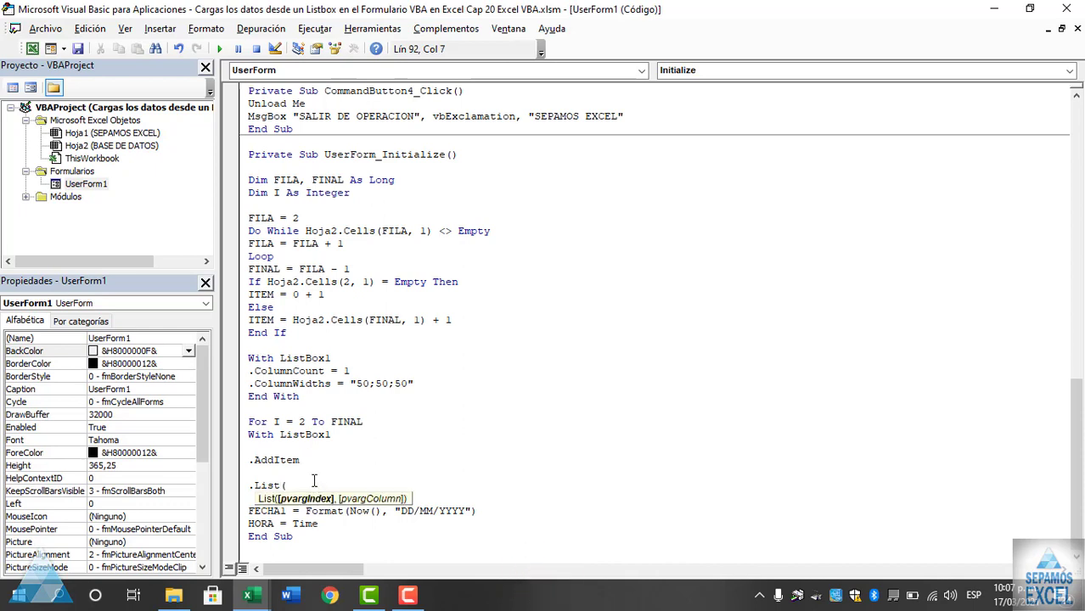
text(.LI)
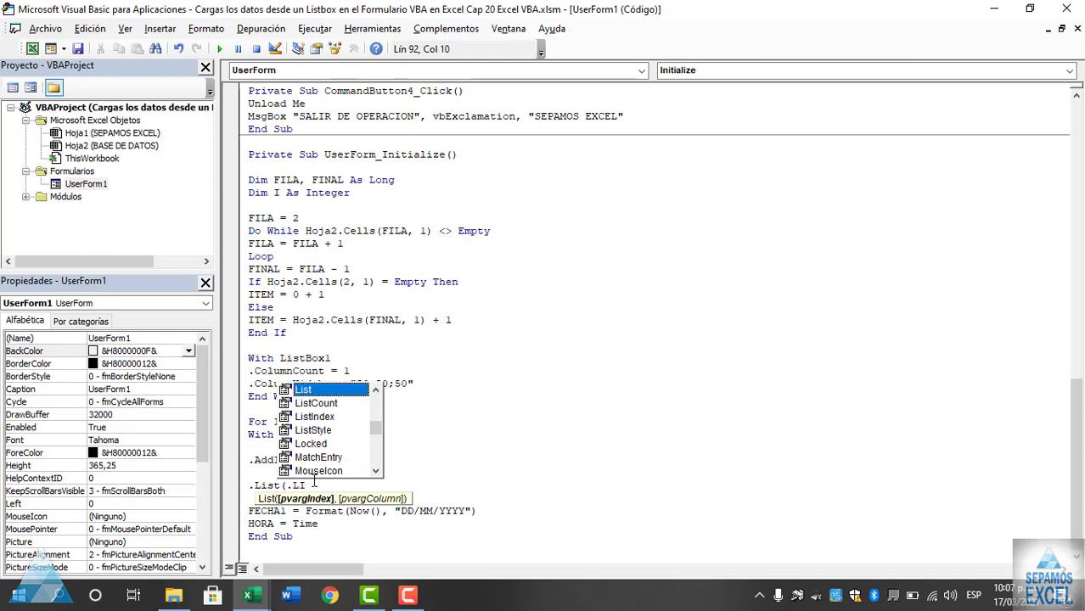
double_click(318, 404)
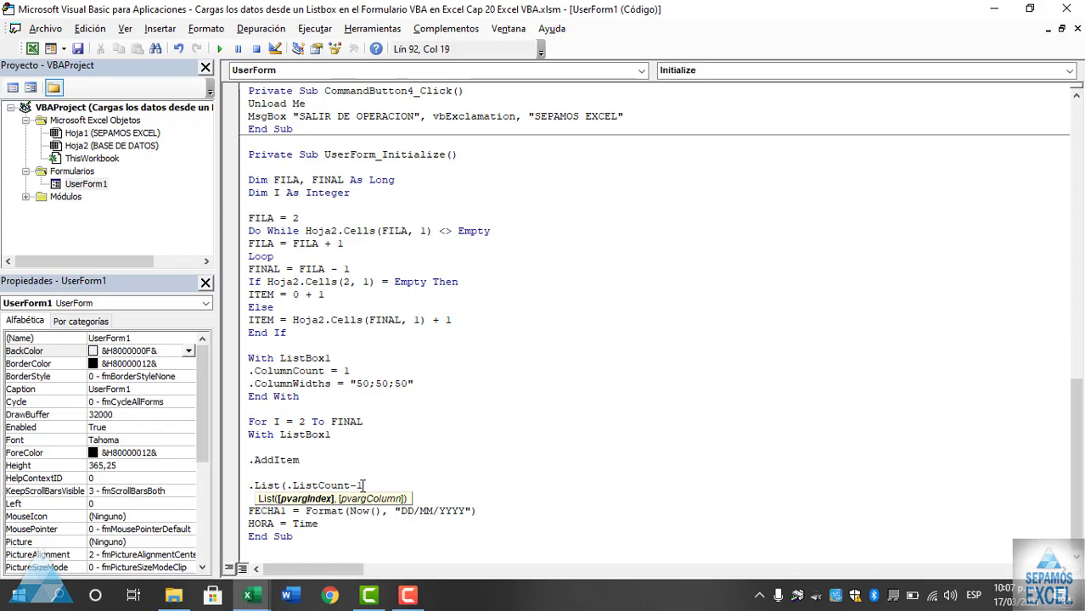
text(,)
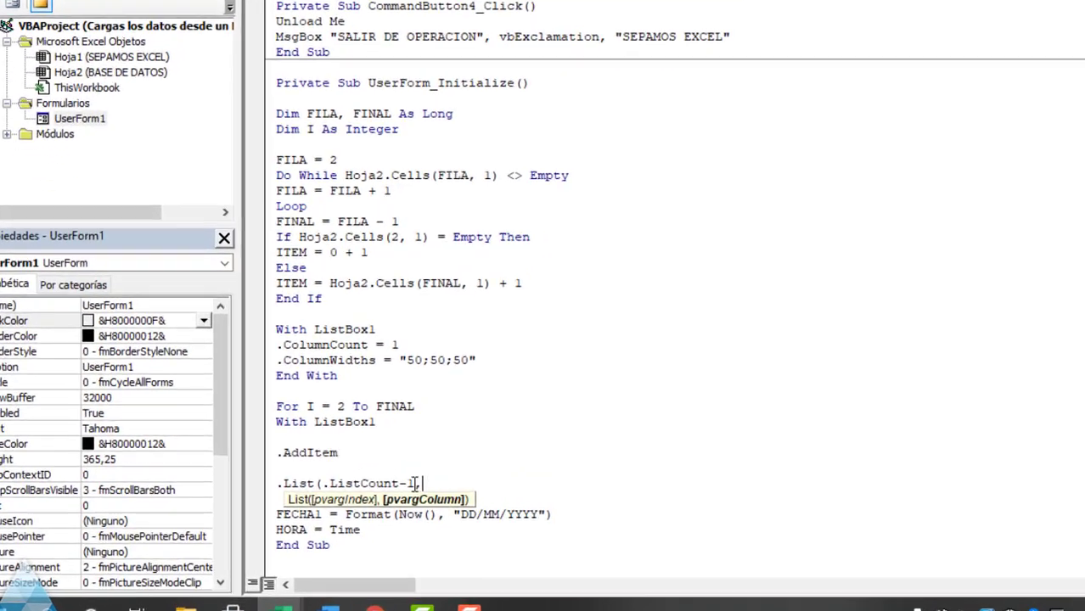
text(0))
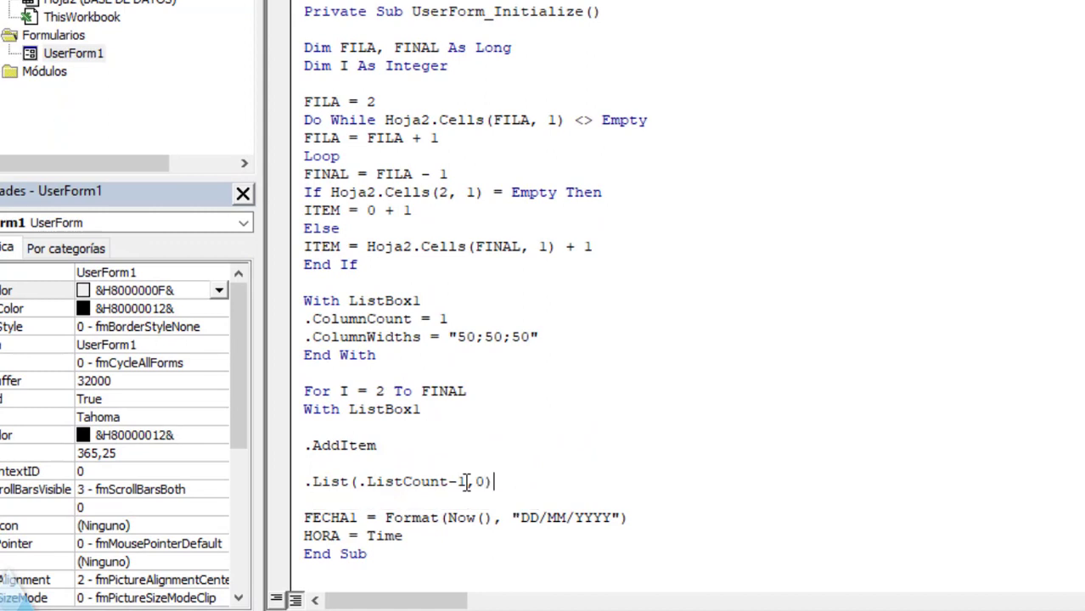
text(=)
text(HOJA)
text(.CELL)
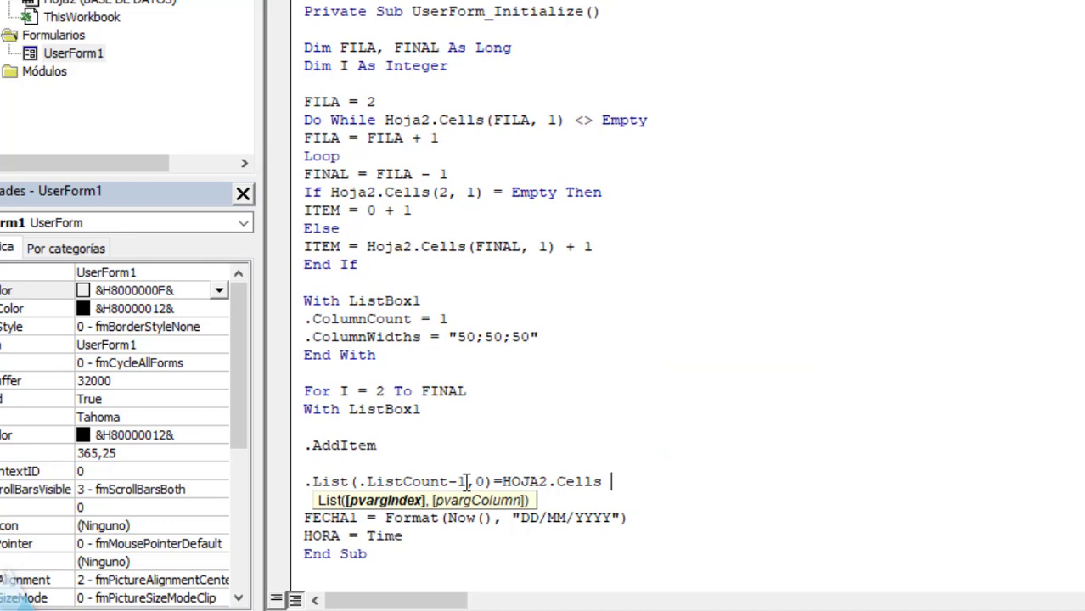
text( (I)
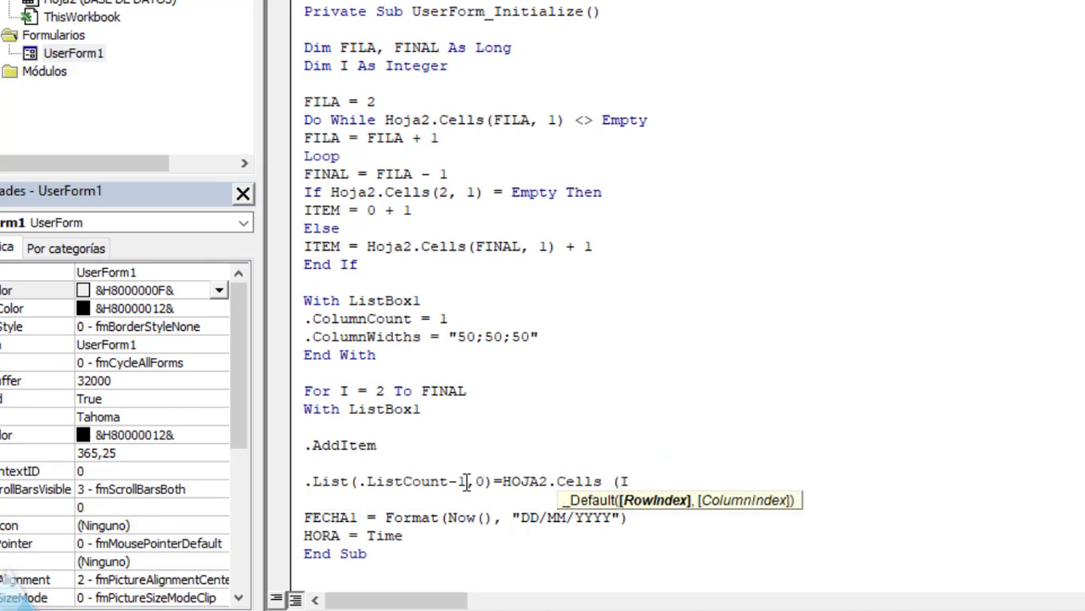
text(,1))
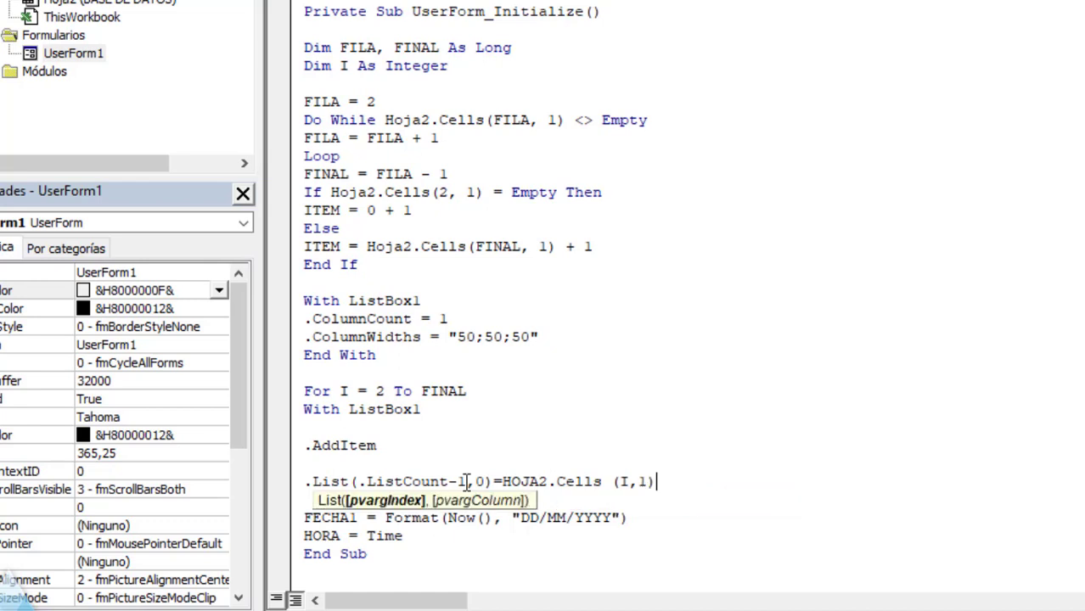
key(Return)
- Close the block with End With and Next I, then run the form with F5
scroll(468, 484, down, 1)
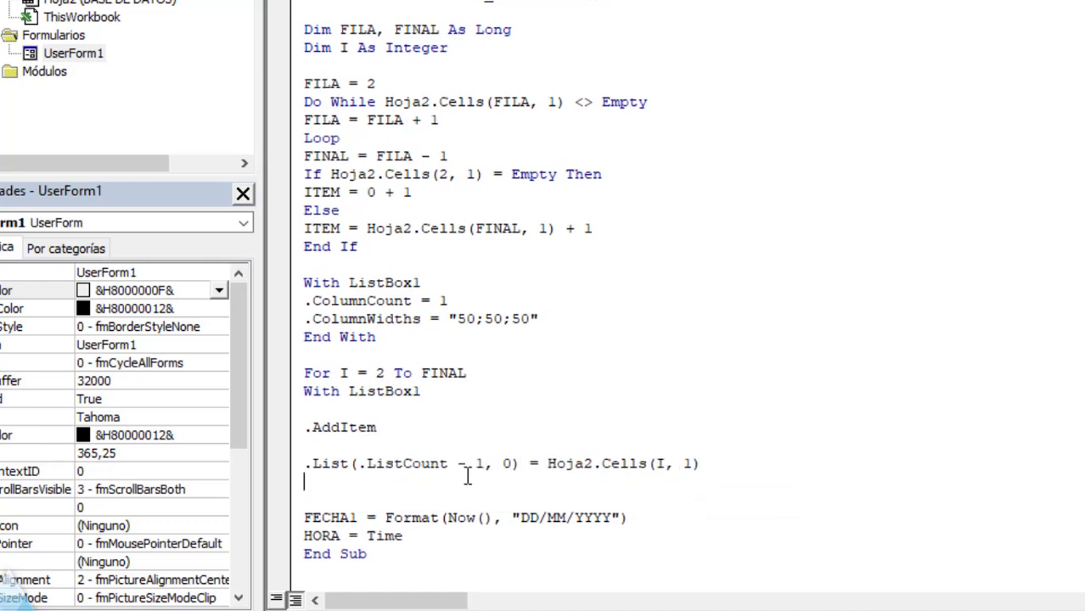
text(END)
text(WITH)
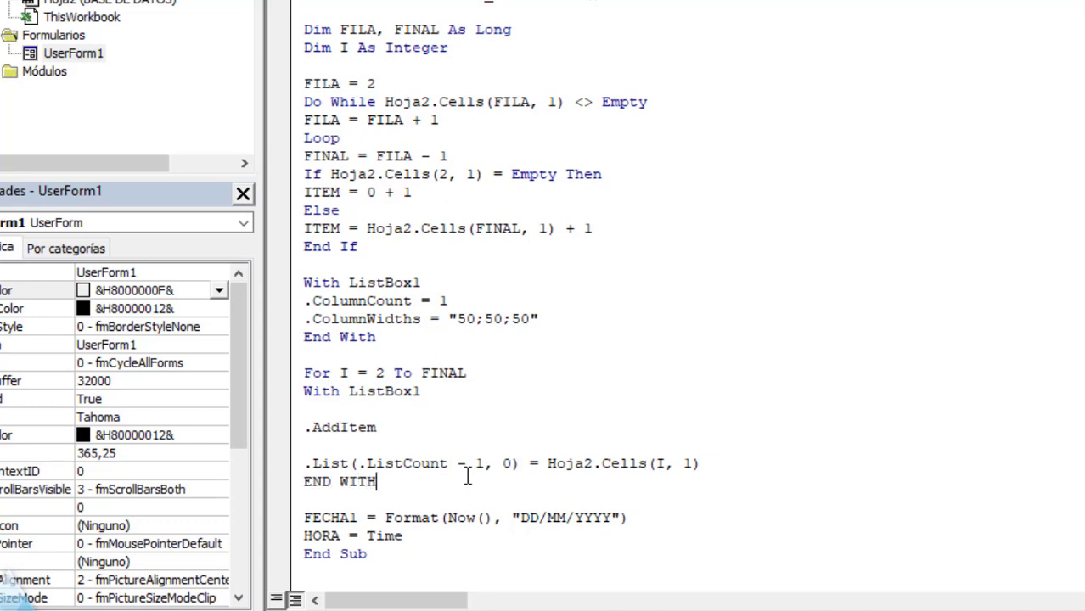
key(Return)
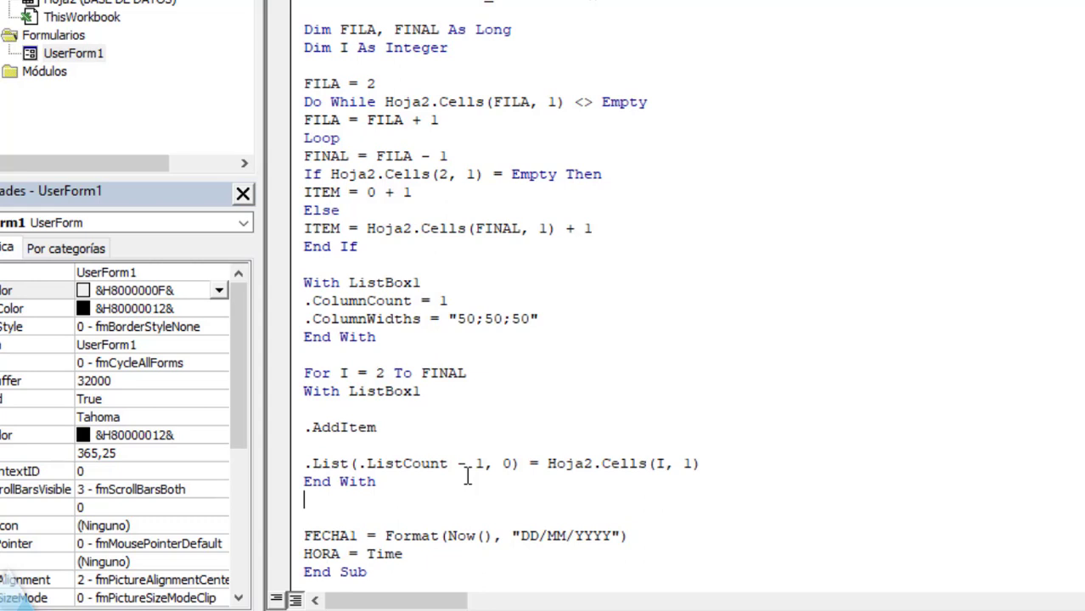
text(NEXT)
text( I)
click(566, 409)
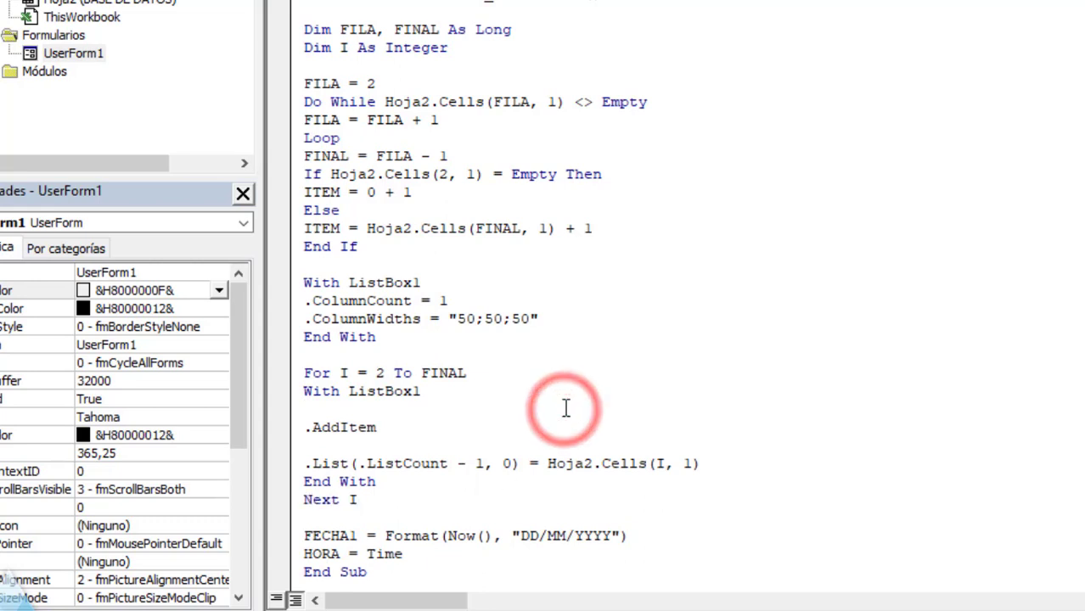
scroll(491, 393, down, 1)
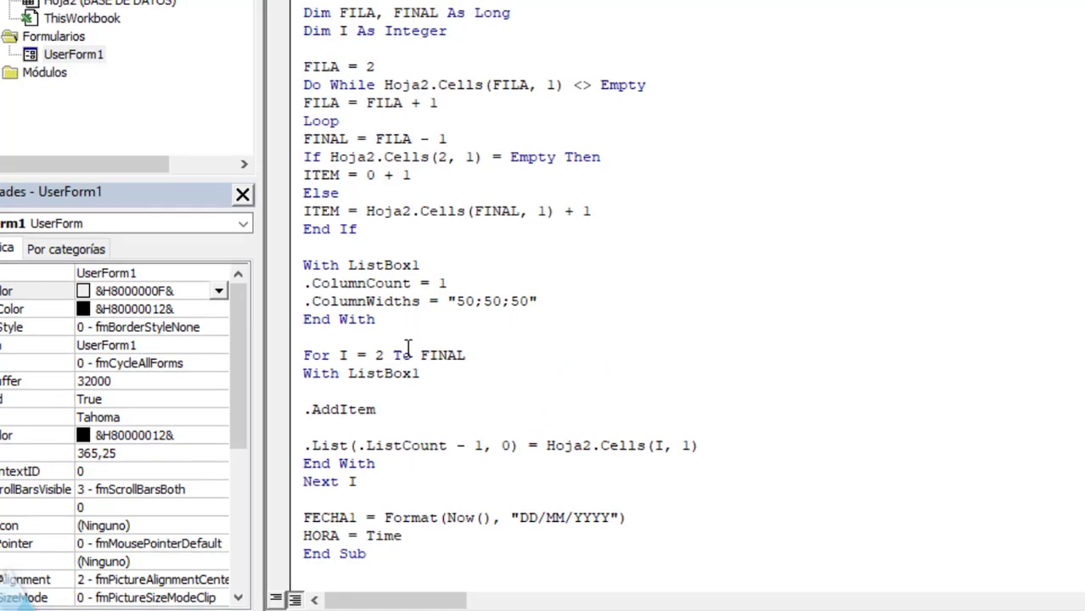
key(F5)
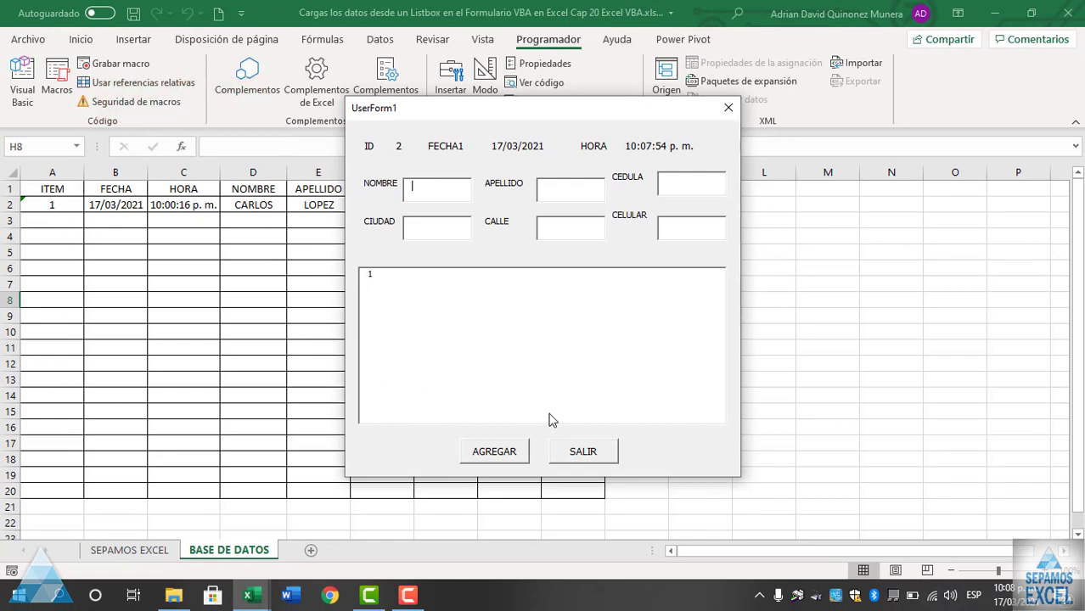
- Exit the running form with SALIR and click Aceptar on the exit message
click(575, 454)
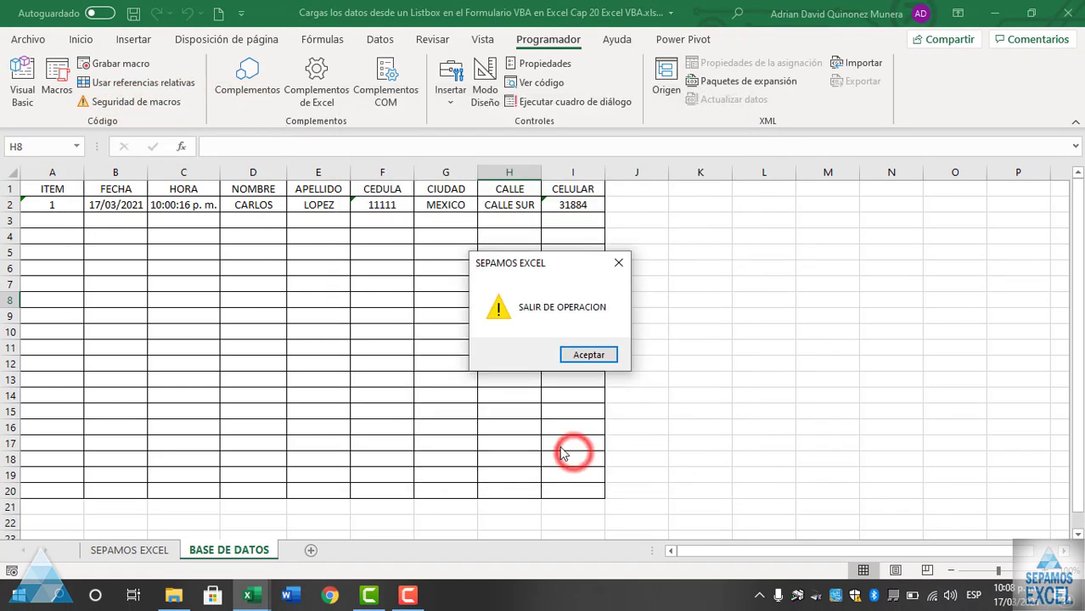
click(584, 356)
- Put an apostrophe before the SALIR DE OPERACION MsgBox line in CommandButton4_Click
double_click(448, 420)
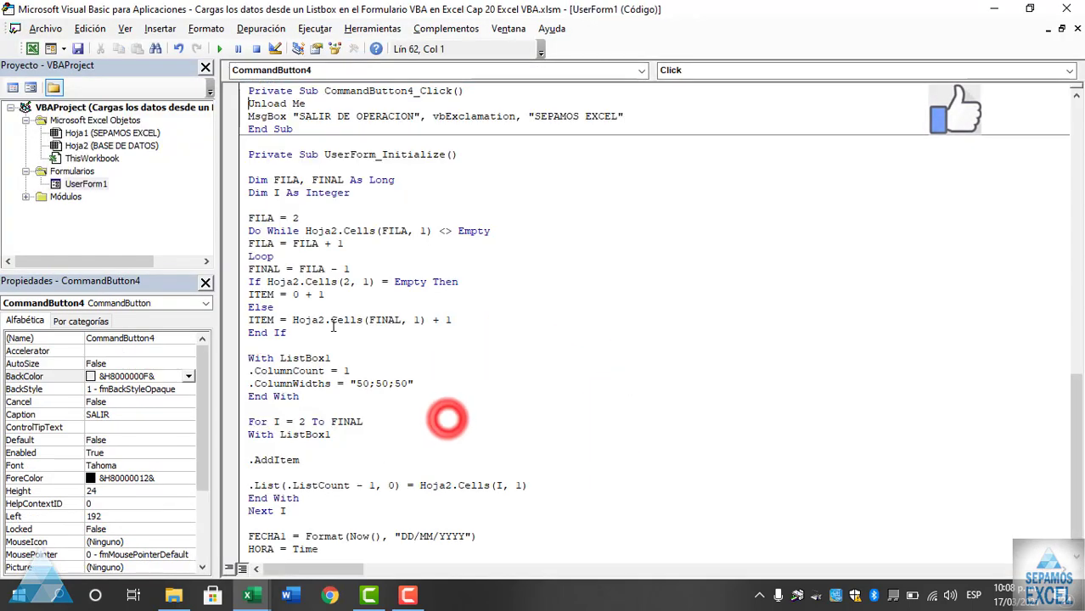
scroll(332, 326, up, 3)
click(252, 231)
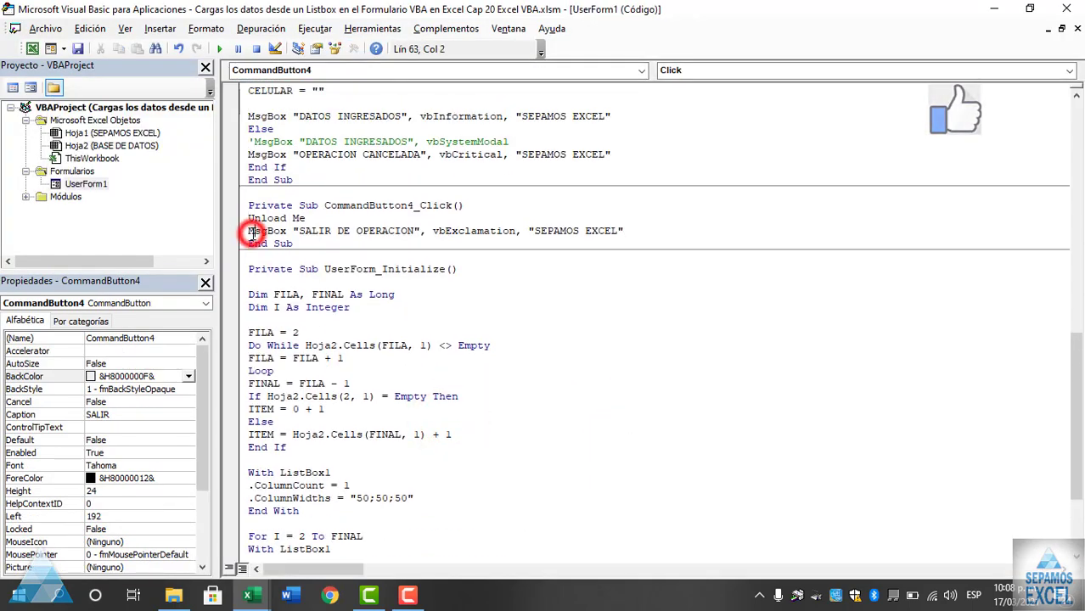
text(')
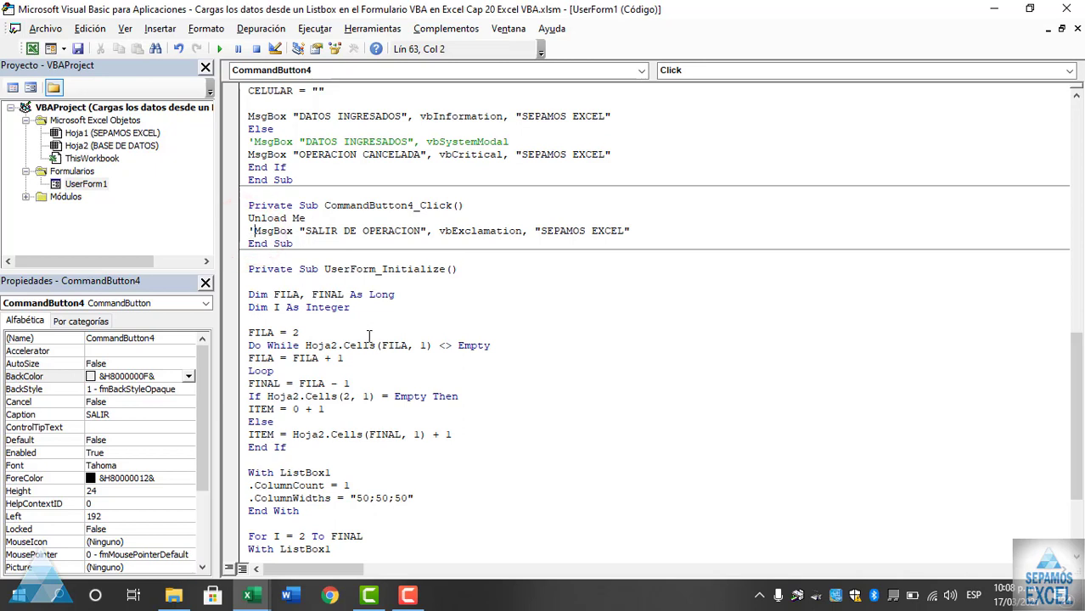
scroll(370, 336, down, 4)
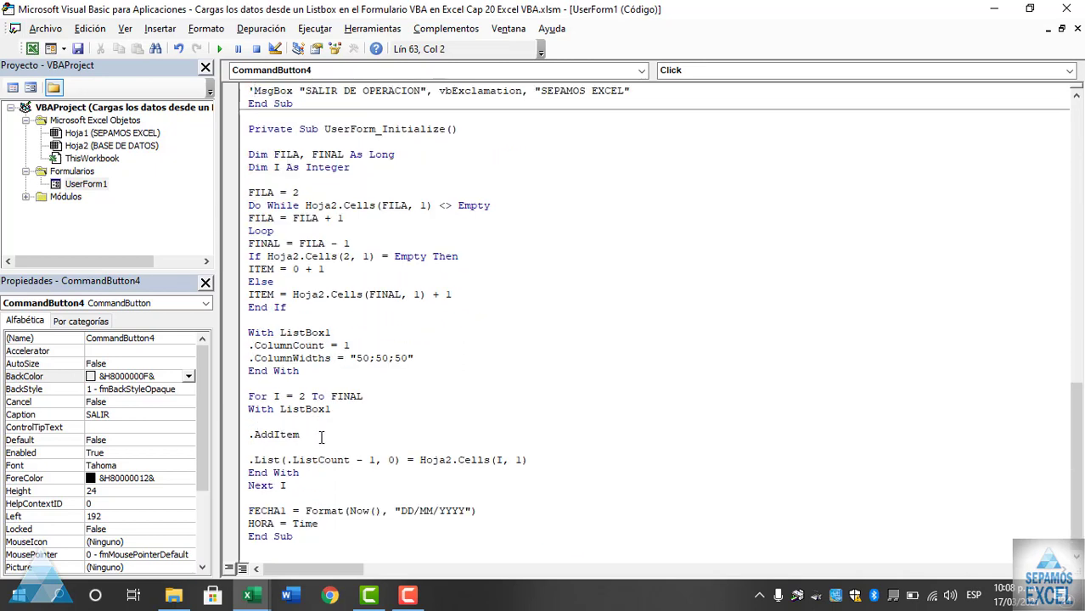
click(321, 441)
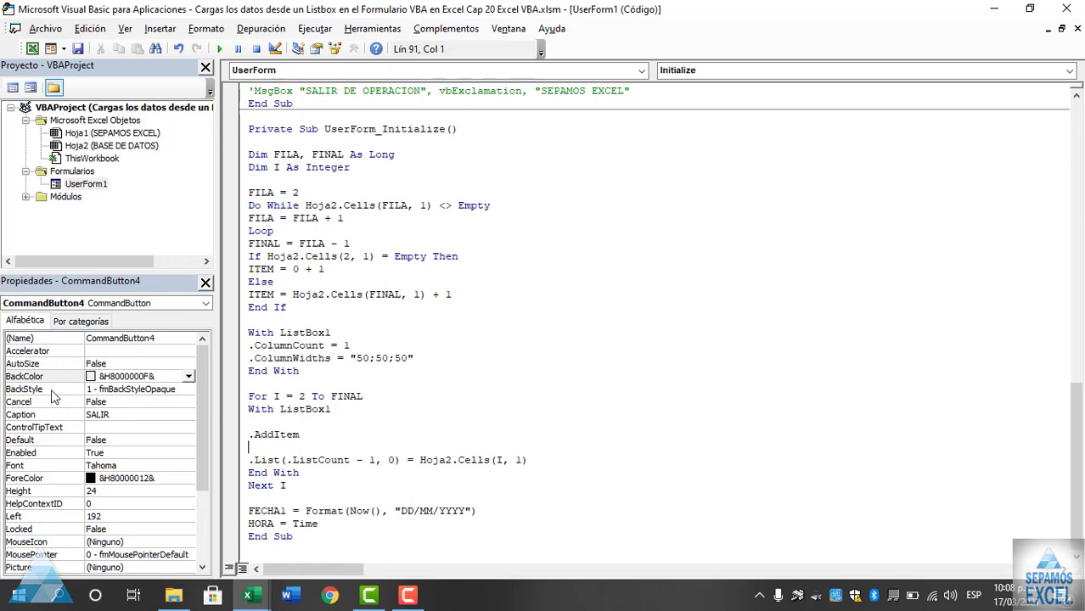
- Duplicate the .List line as .List(.ListCount - 1, 1) = Hoja2.Cells(I, 2)
drag(527, 460, 256, 460)
key(ctrl+c)
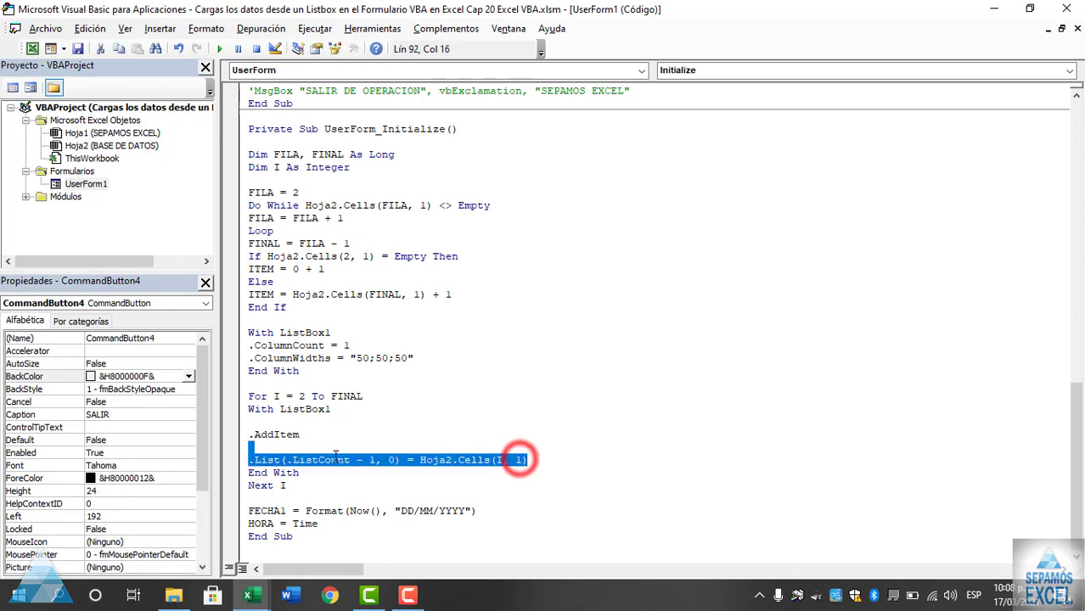
right_click(255, 460)
click(323, 220)
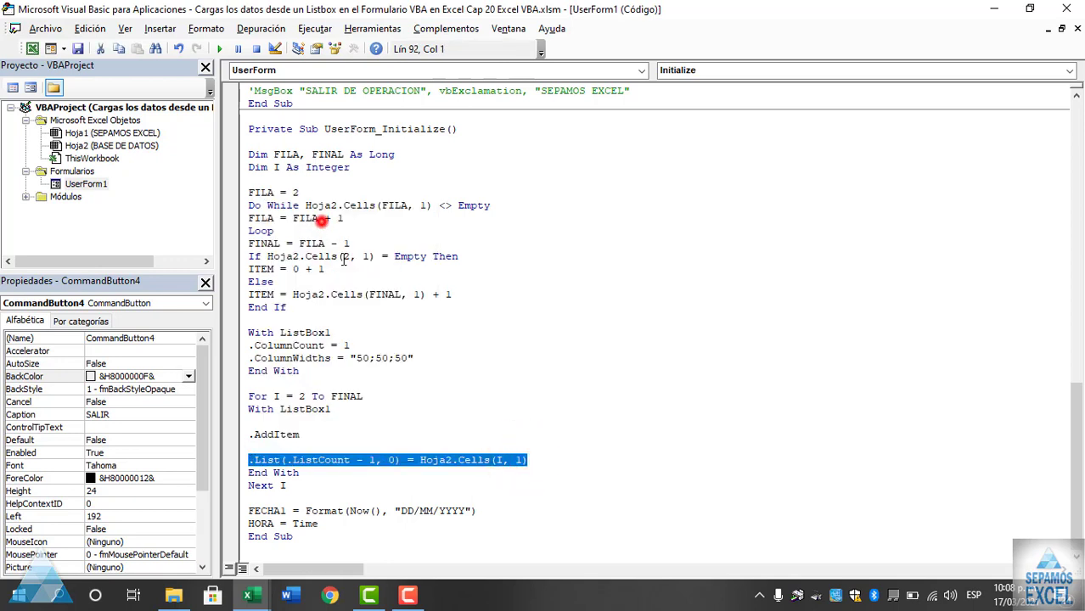
click(535, 459)
key(Return)
key(ctrl+v)
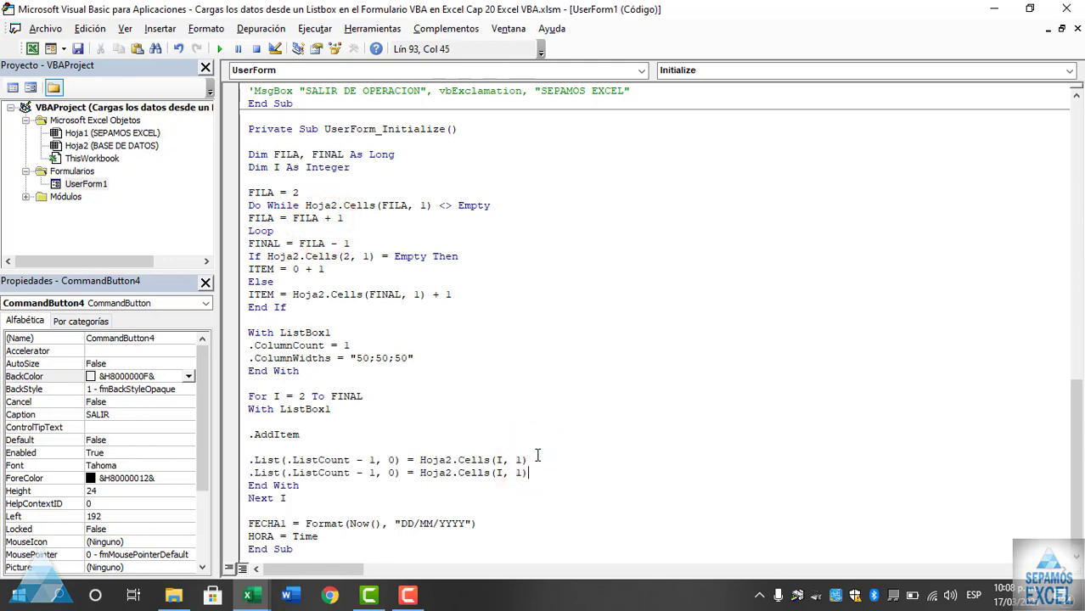
click(394, 473)
key(BackSpace)
text(1)
click(518, 473)
key(BackSpace)
text(2)
- Set .ColumnCount = 2 in the With ListBox1 block and run the form
click(551, 420)
click(238, 348)
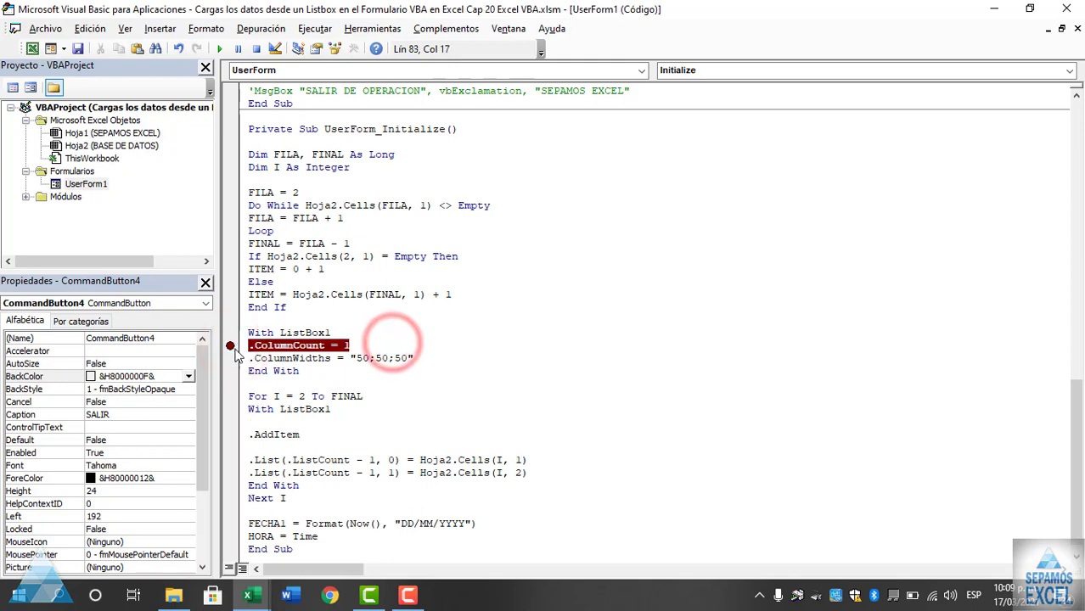
click(234, 348)
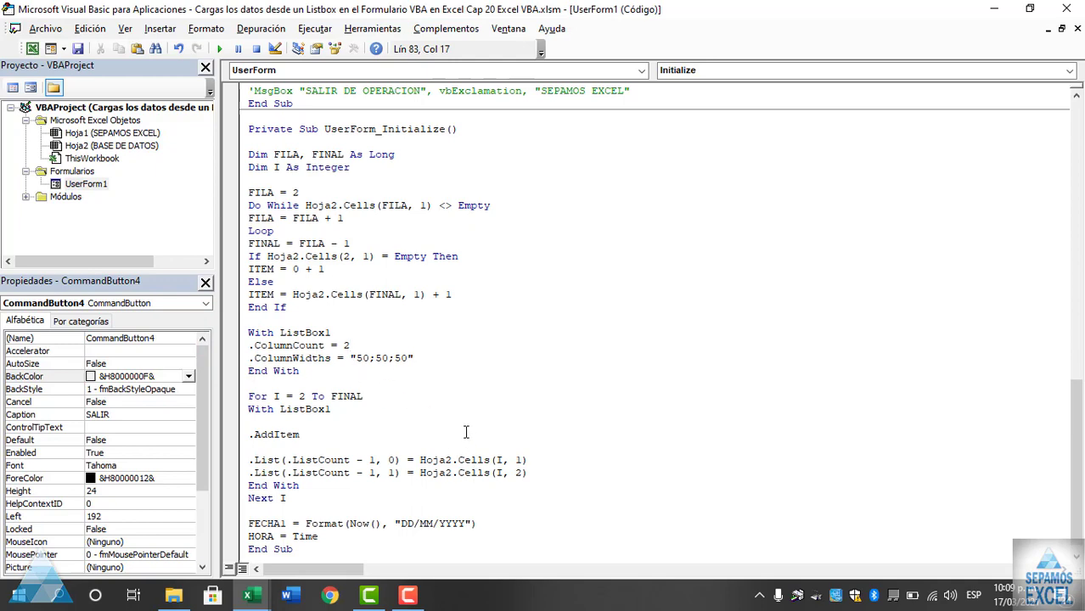
key(F5)
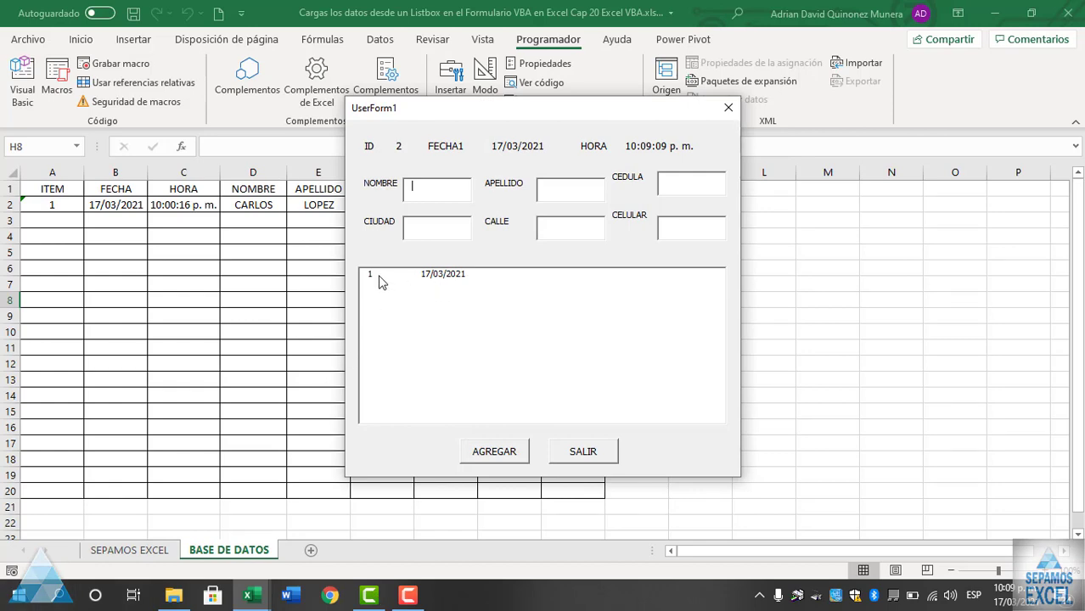
- Close the running form via SALIR, inspect BASE DE DATOS A1:I2, and return to the Initialize code
drag(452, 119, 486, 101)
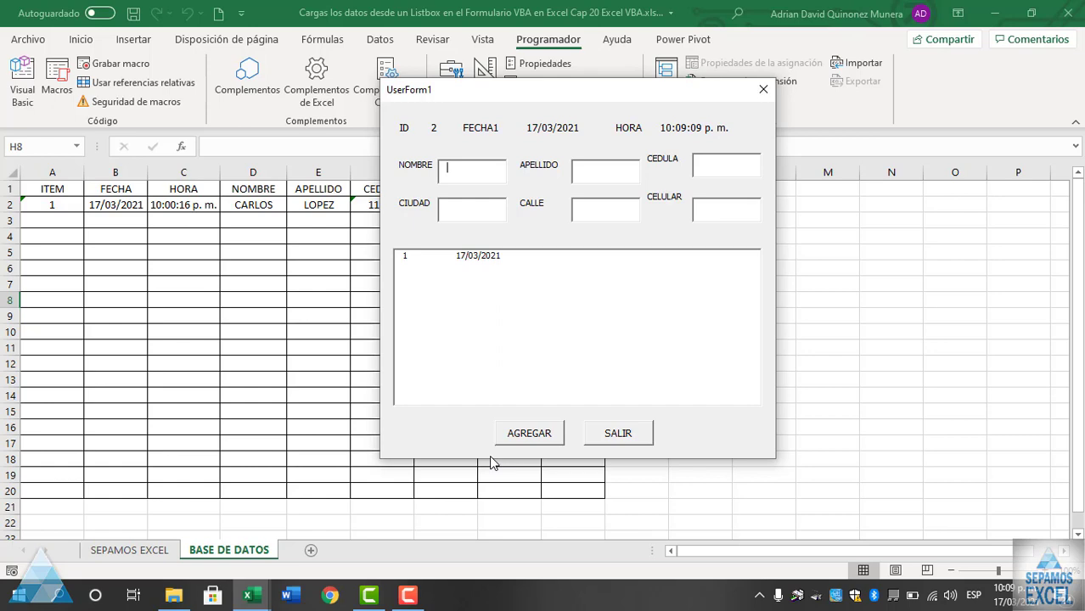
click(638, 436)
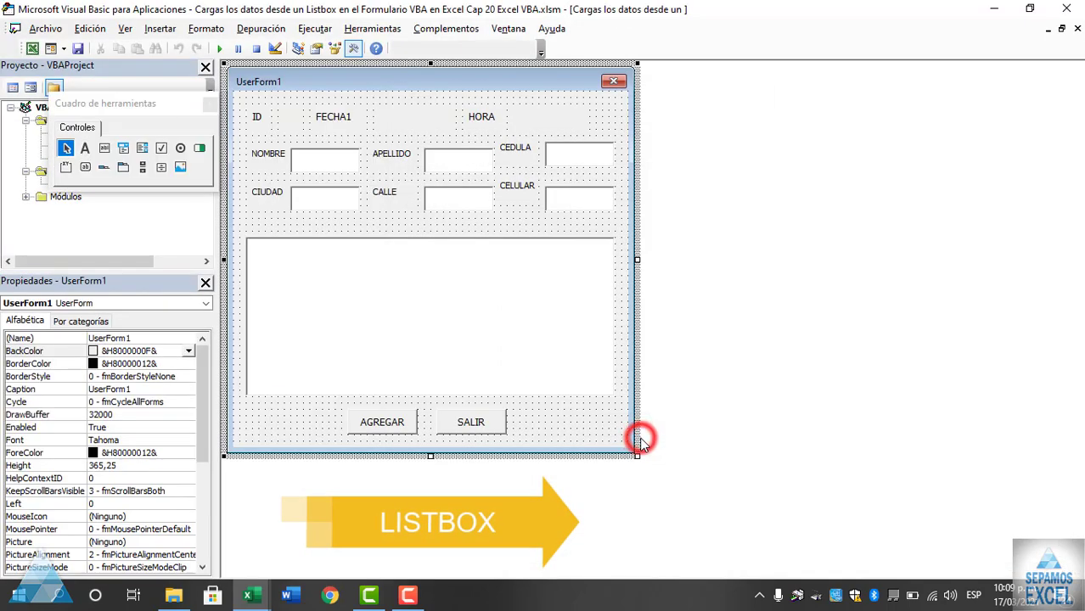
double_click(589, 426)
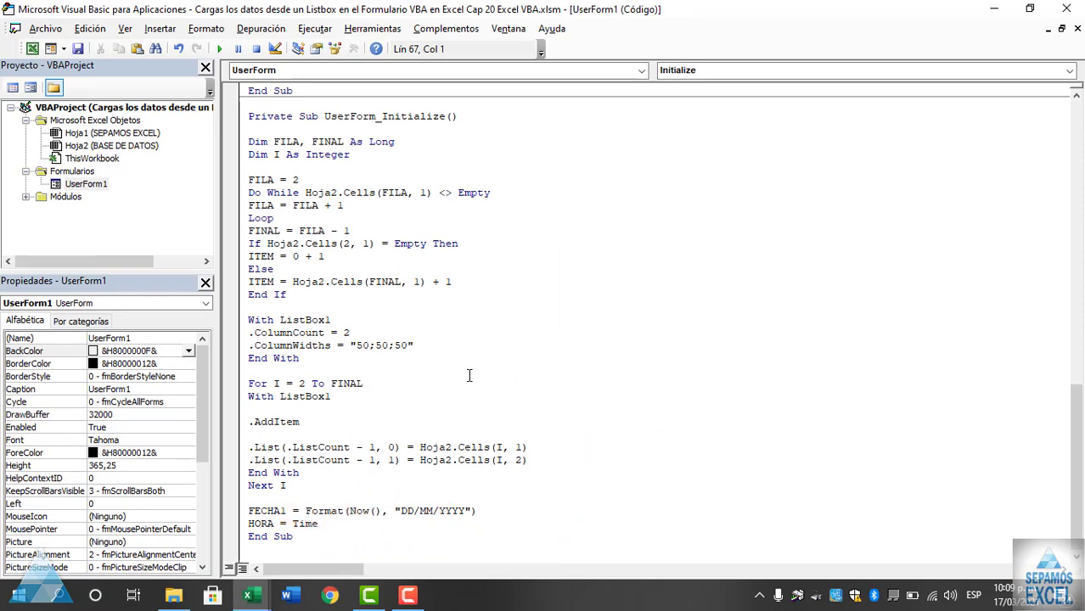
click(34, 50)
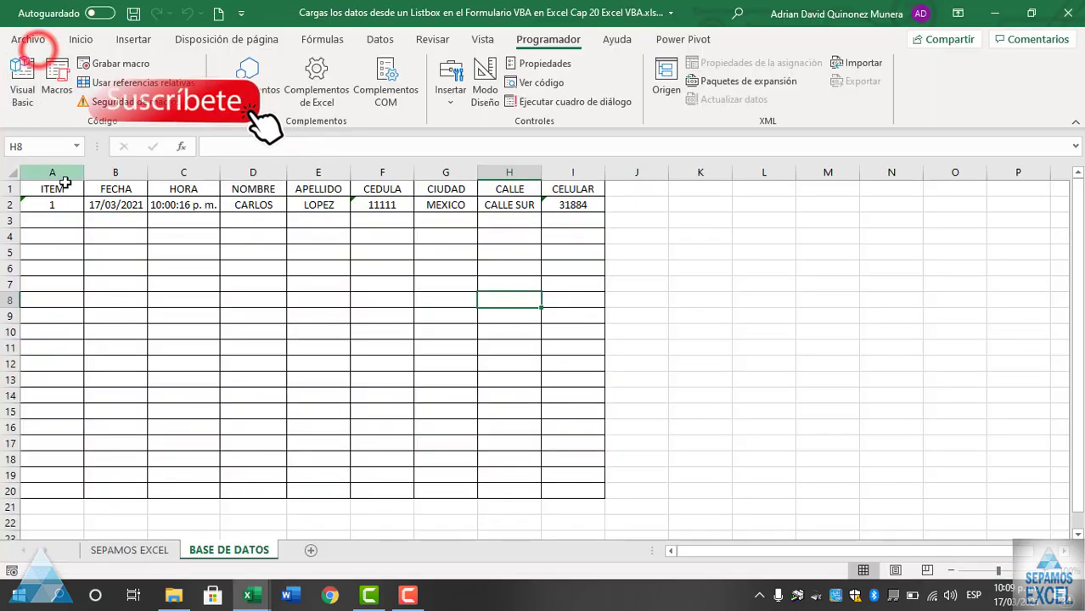
drag(52, 188, 563, 191)
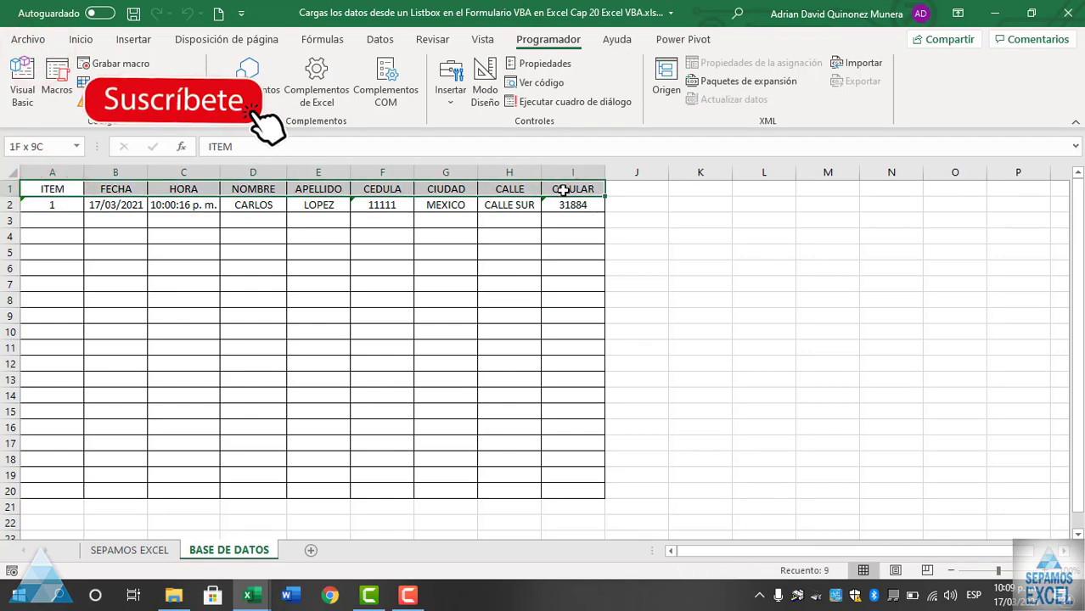
click(22, 85)
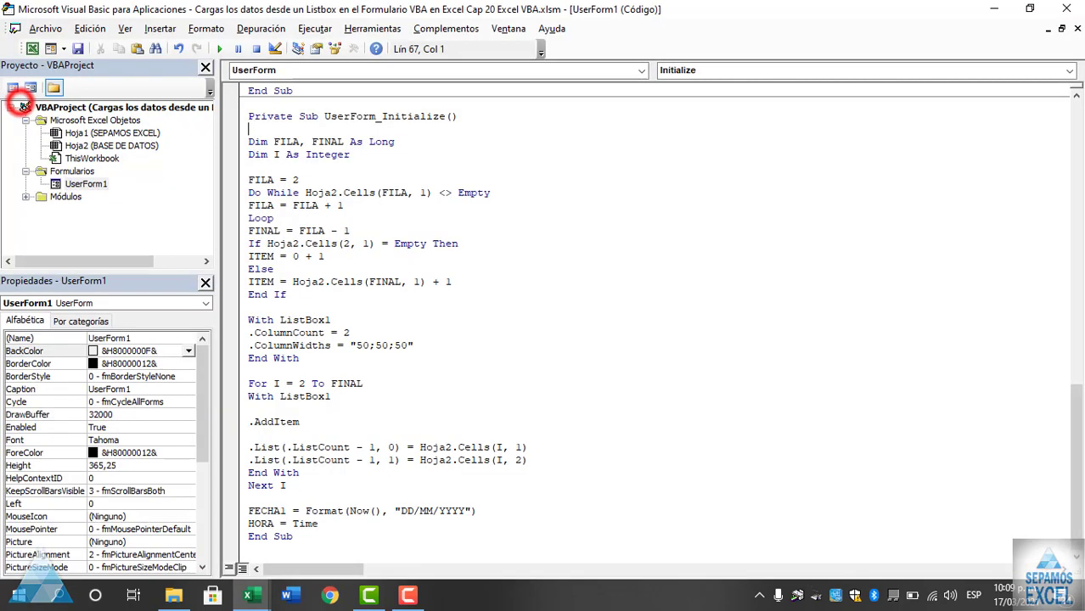
- Add a third line .List(.ListCount - 1, 2) = Hoja2.Cells(I, 3)
click(546, 459)
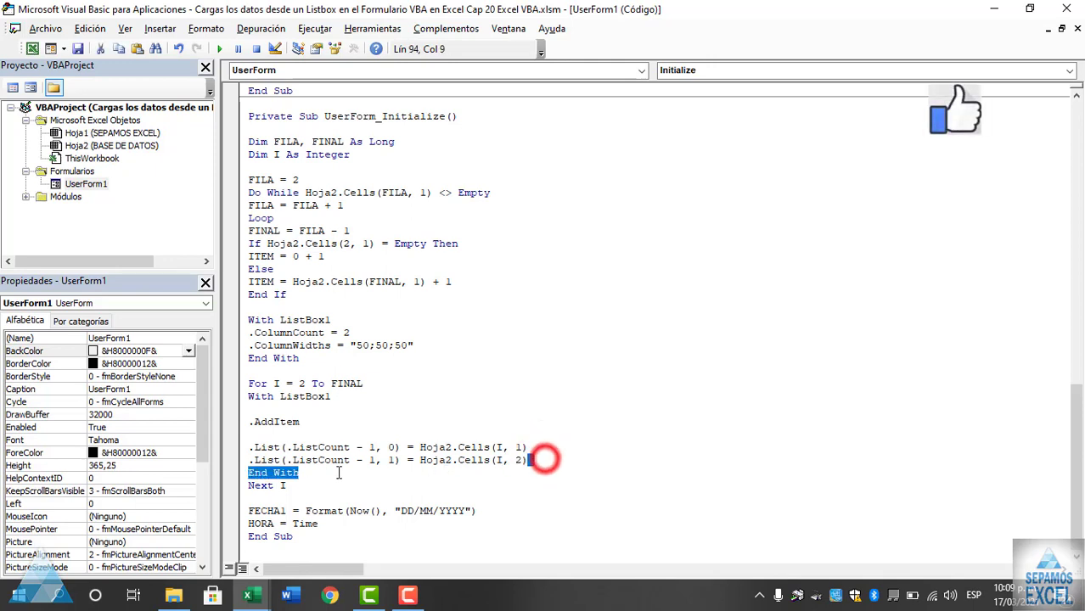
drag(546, 460, 257, 466)
key(ctrl+c)
right_click(258, 466)
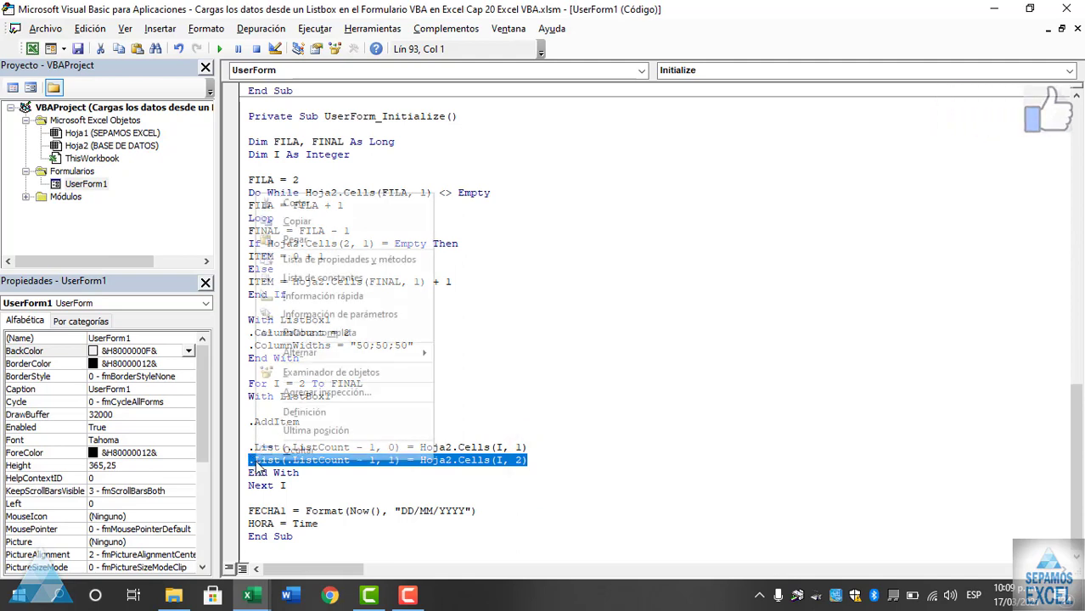
click(293, 225)
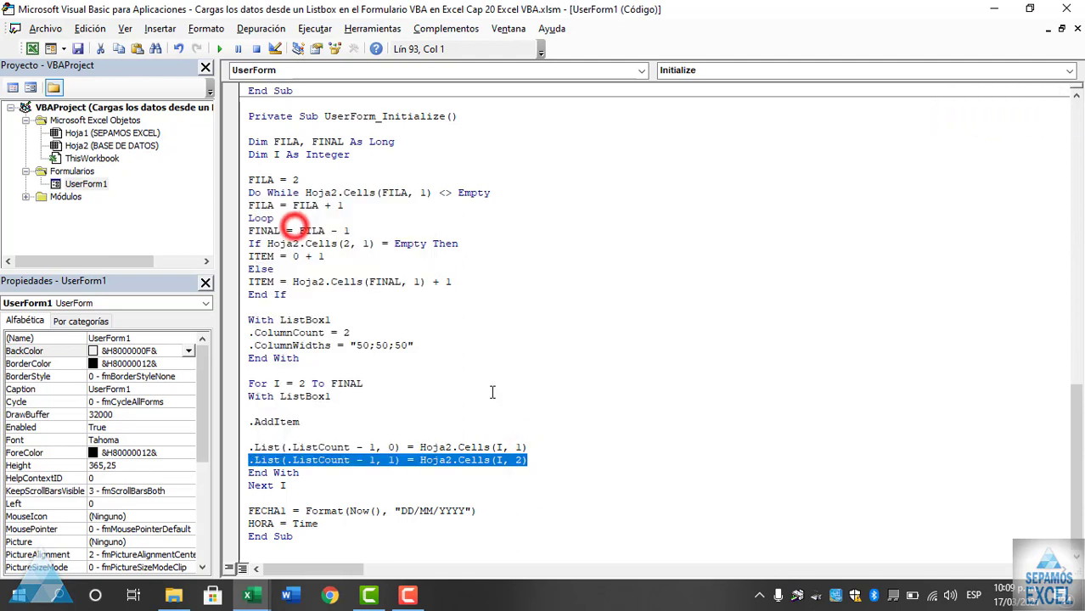
click(532, 461)
key(Return)
key(ctrl+v)
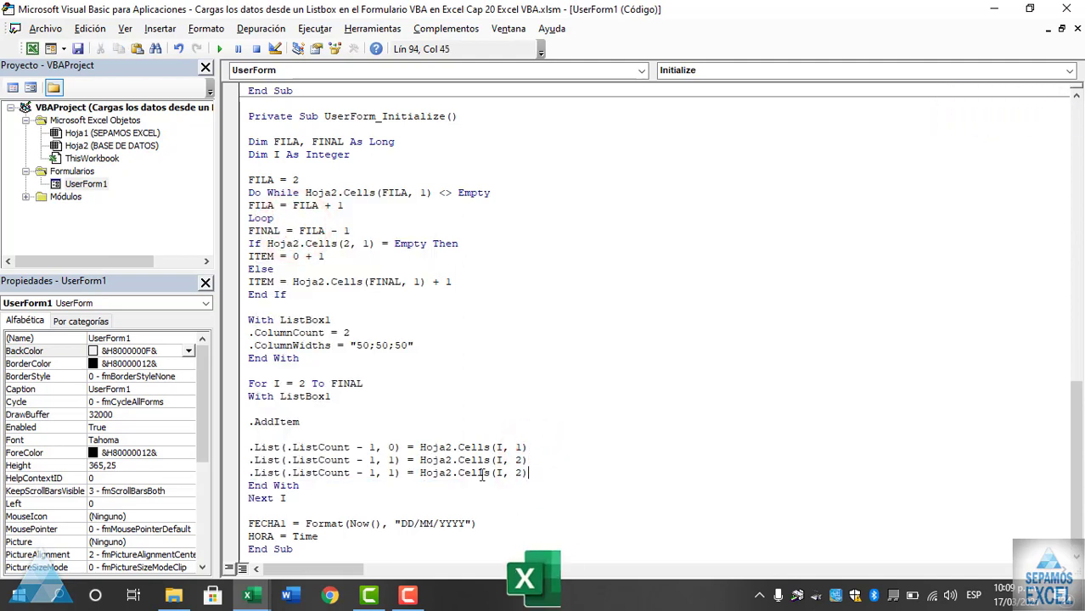
double_click(392, 473)
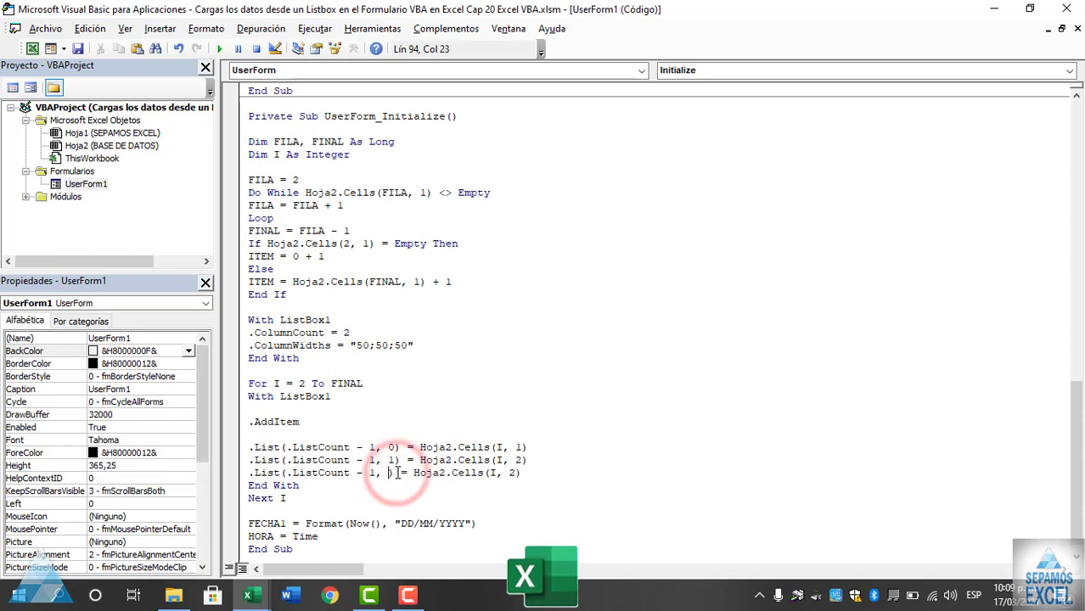
text(2)
double_click(518, 473)
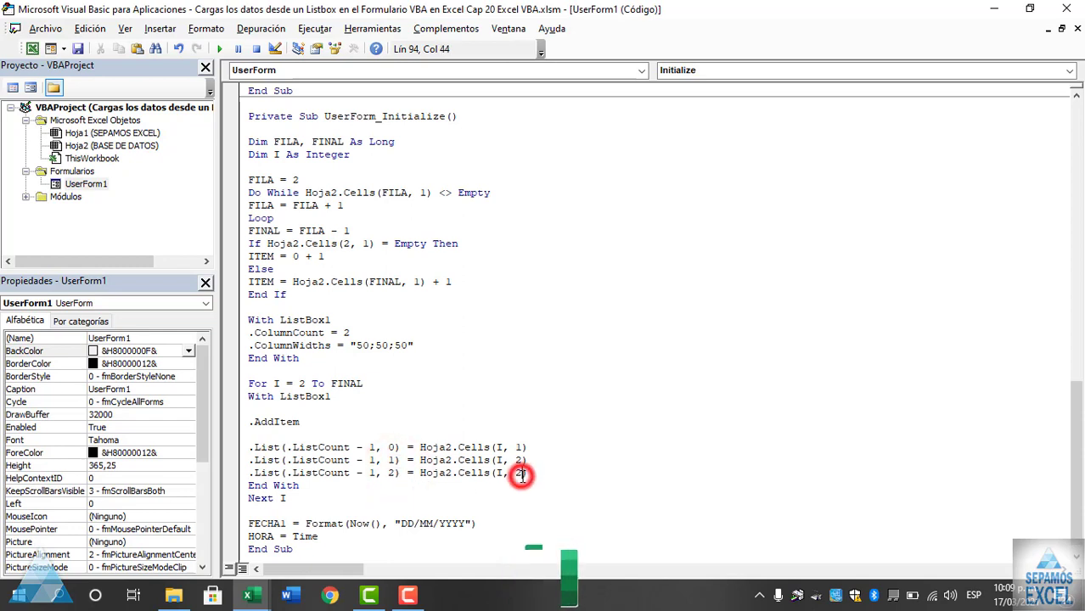
text(3)
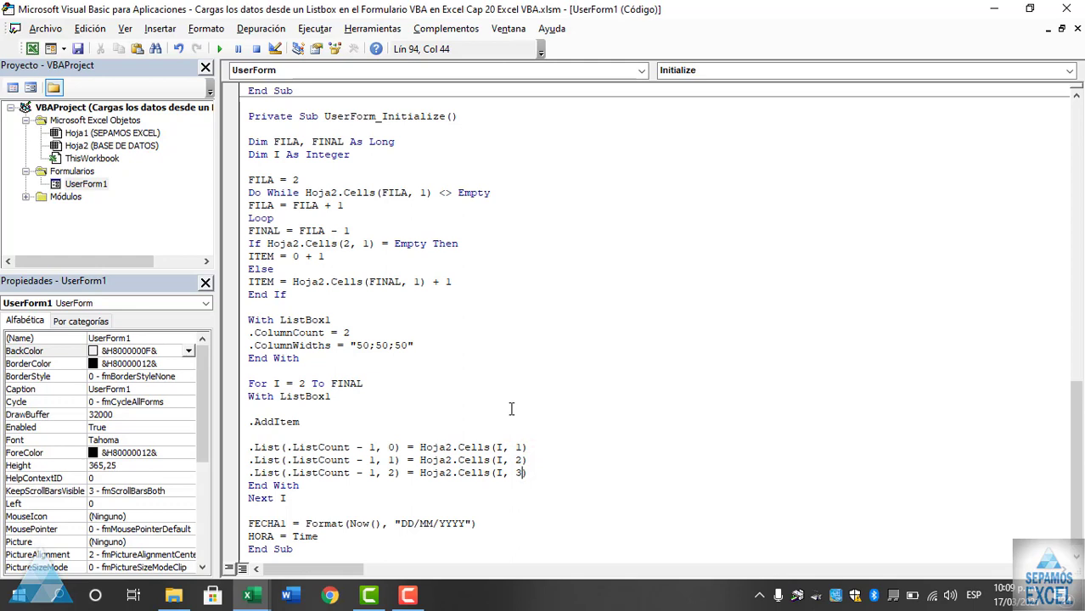
- Change .ColumnCount to 3 and run the form
click(512, 410)
click(370, 328)
key(F5)
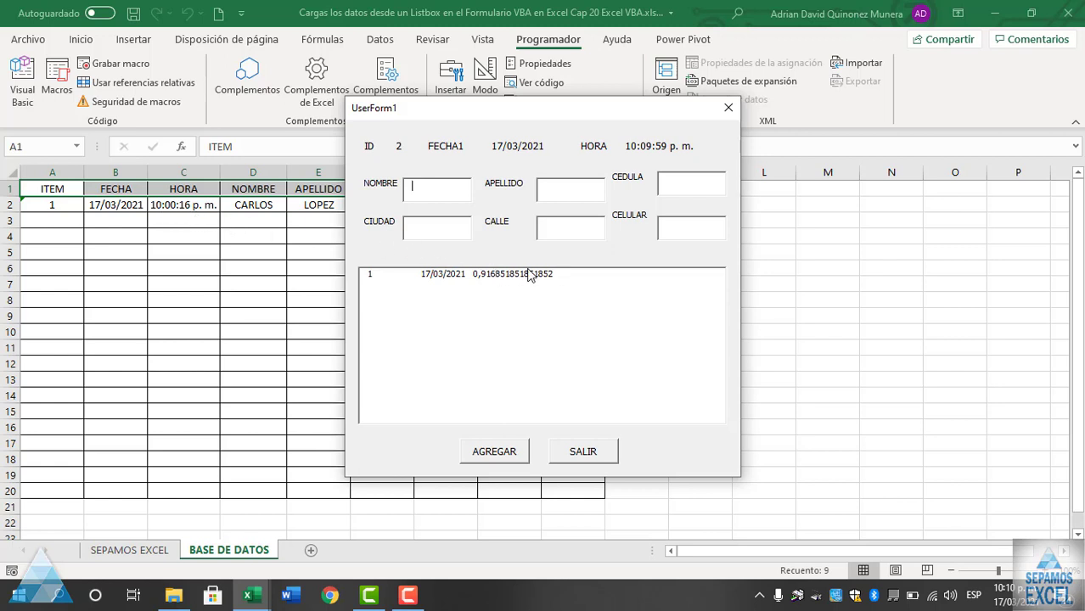
- Close the three-column form with SALIR and reopen UserForm1's Initialize code
click(596, 453)
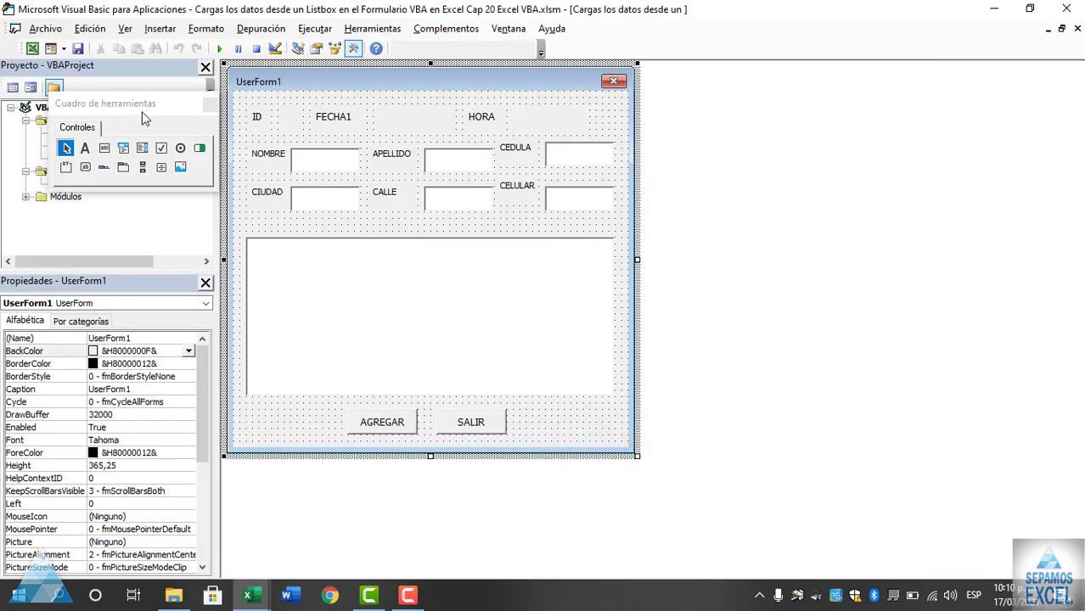
double_click(330, 433)
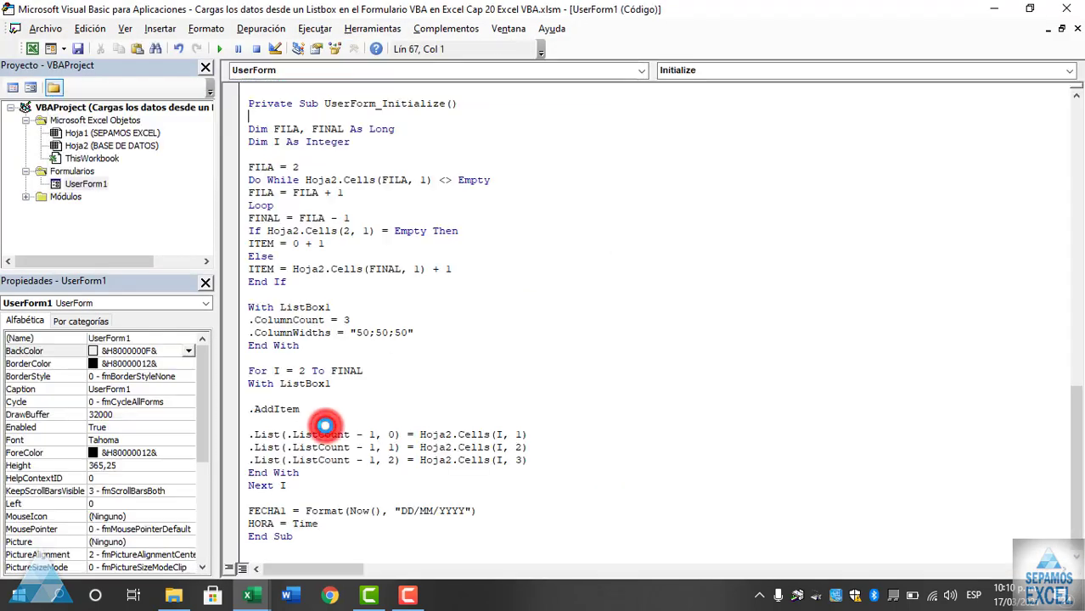
- Comment out the Hoja2.Cells(FILA, 3) = Time line with an apostrophe
click(246, 521)
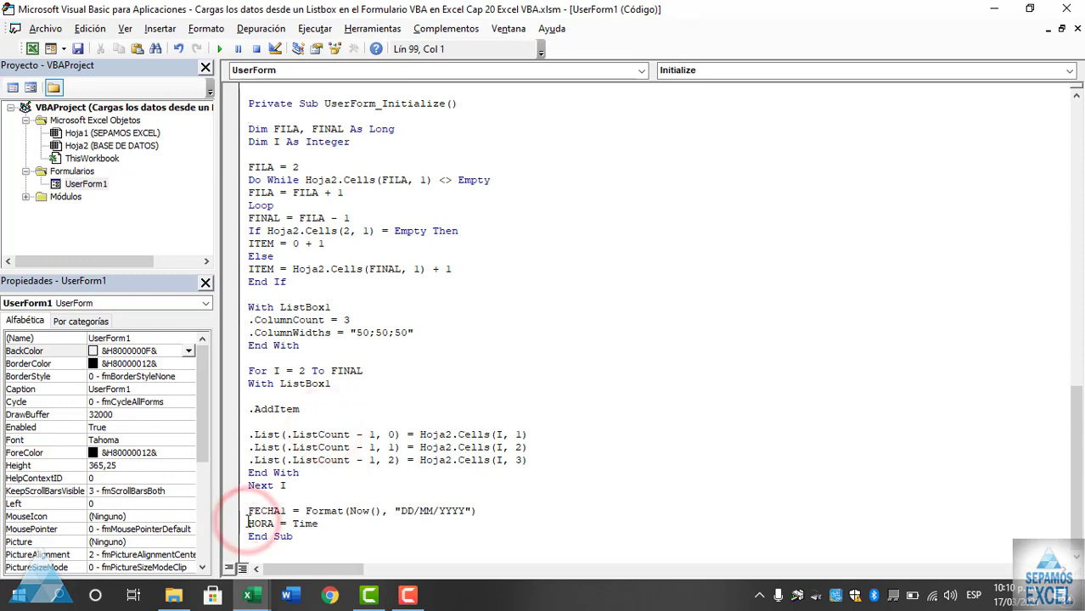
text(')
scroll(294, 406, up, 10)
scroll(294, 406, up, 3)
scroll(294, 406, up, 5)
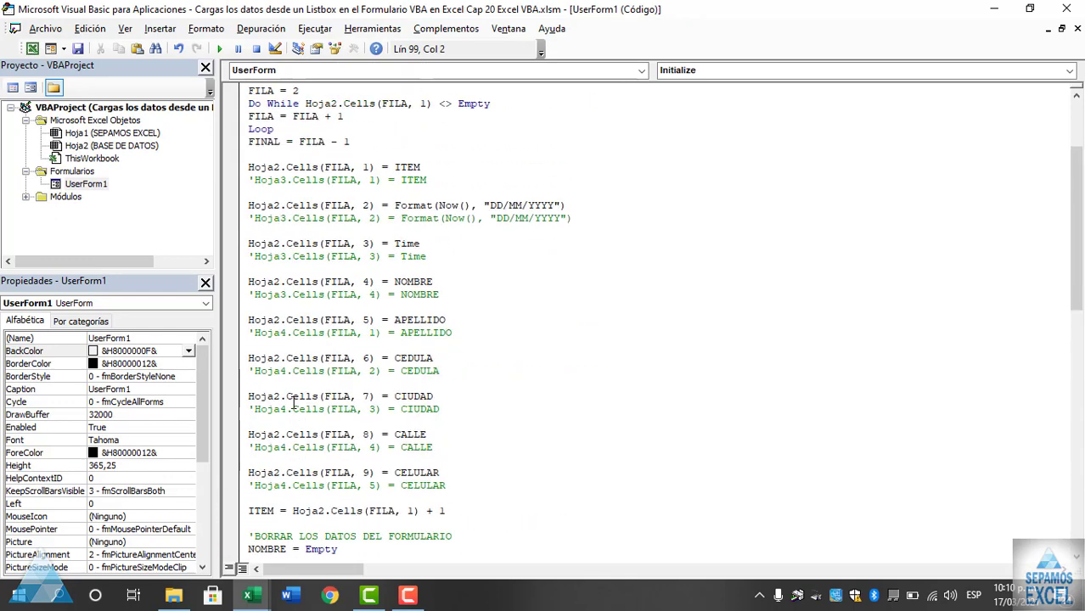
click(250, 244)
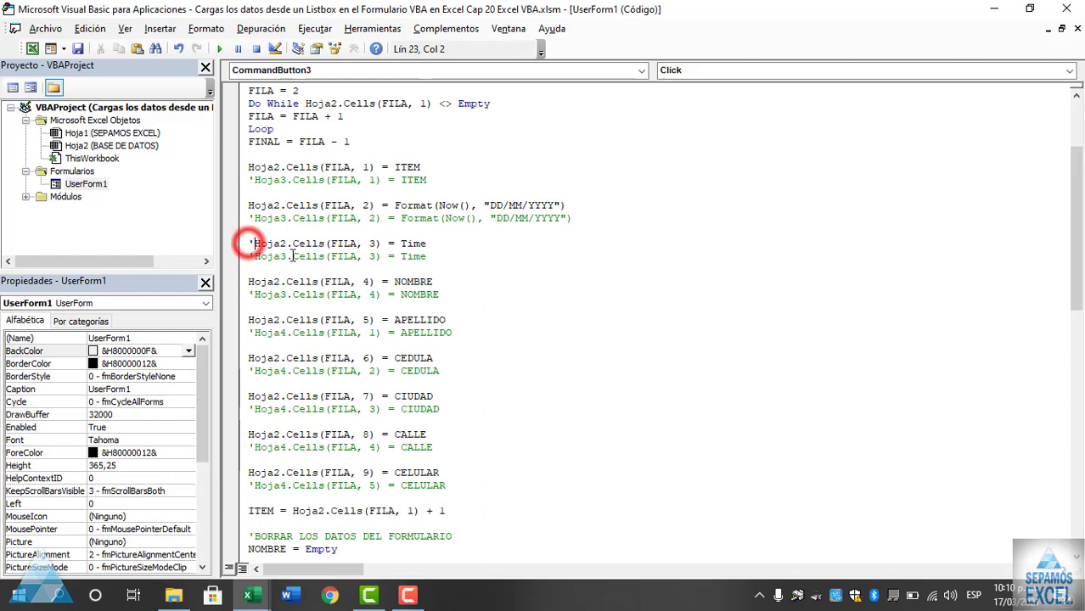
text(')
- Return to UserForm_Initialize and run the form with F5
click(485, 308)
scroll(485, 308, down, 4)
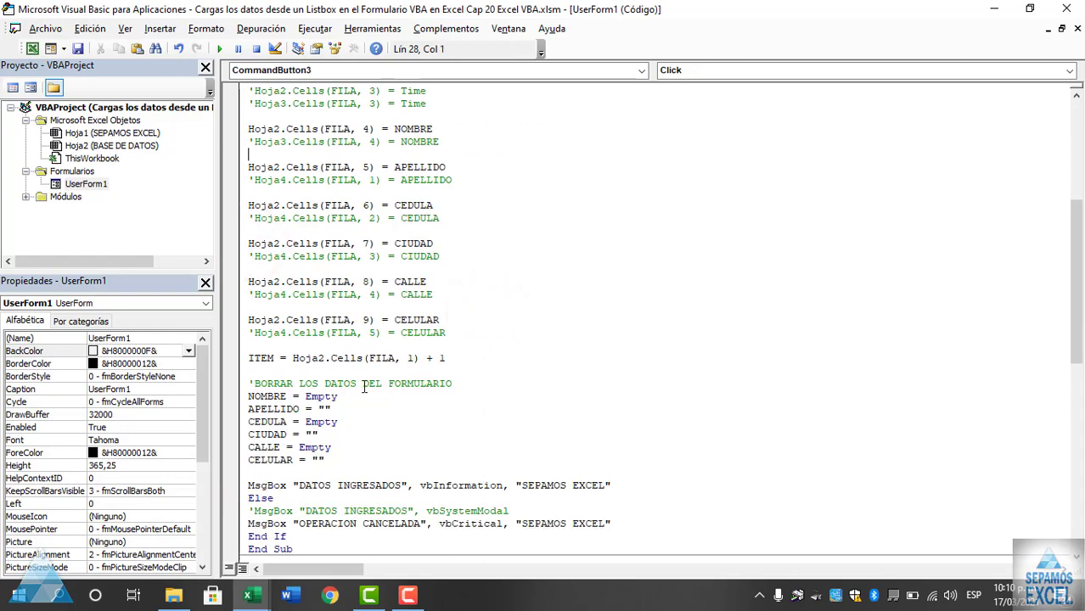
scroll(364, 386, down, 5)
scroll(363, 387, down, 8)
scroll(374, 394, down, 1)
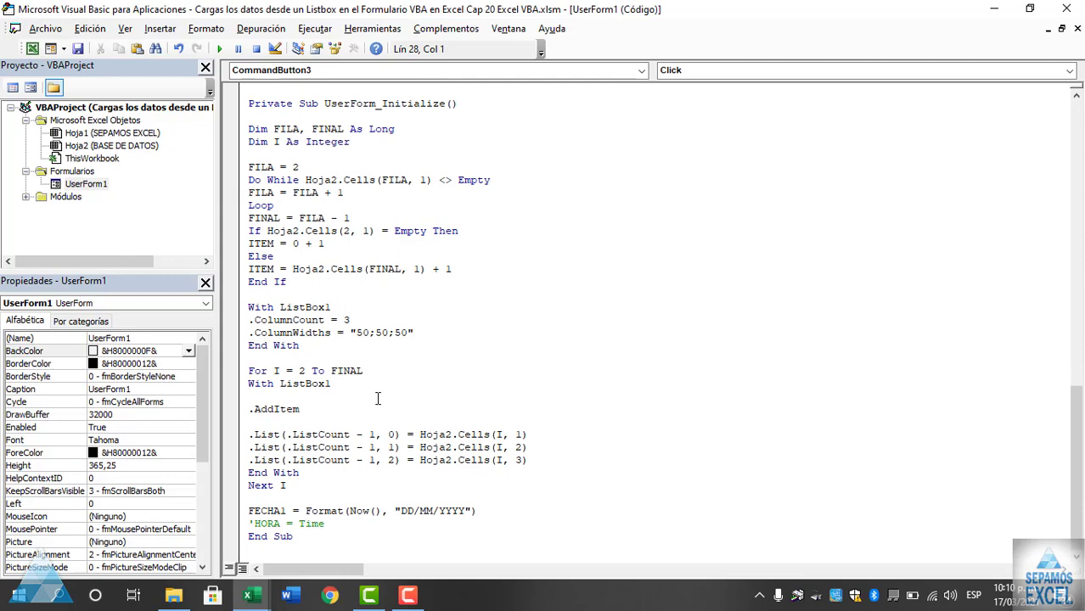
key(F5)
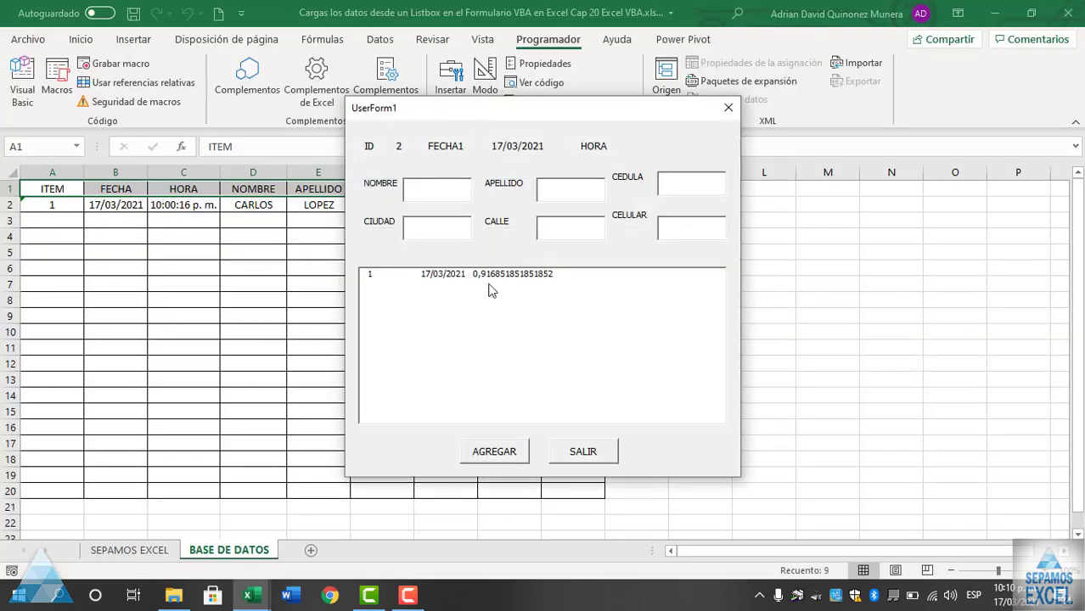
- Close the form and format cell C2 under HORA as Número
click(566, 454)
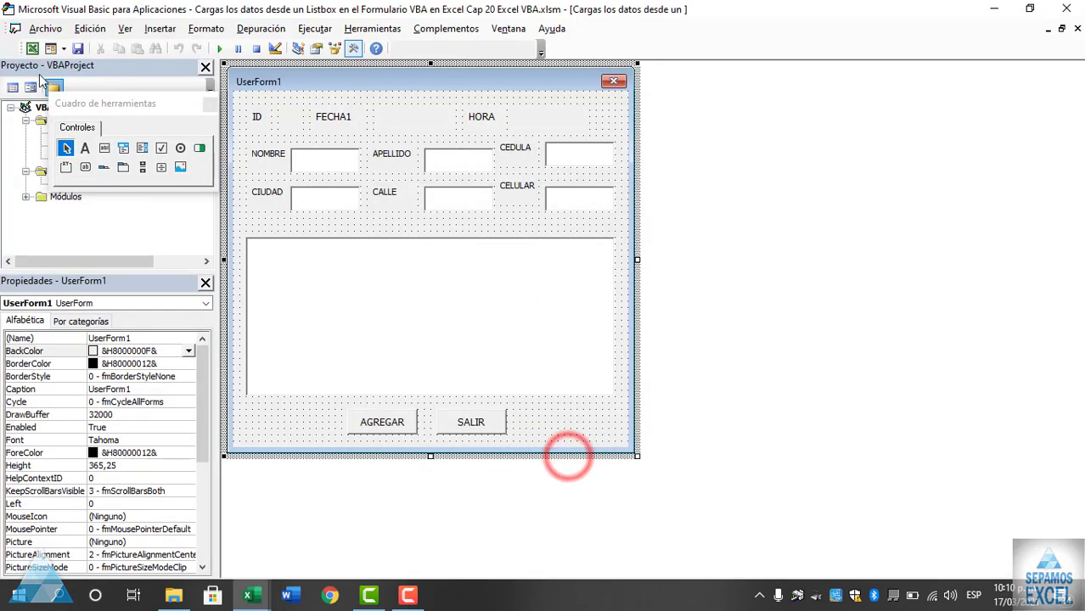
click(23, 49)
click(184, 205)
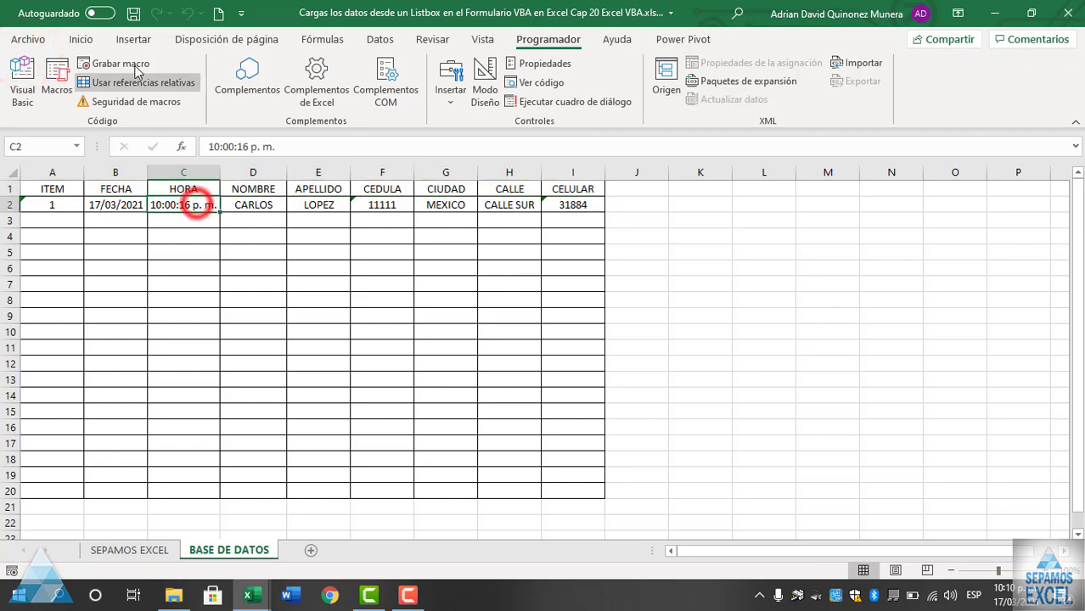
click(82, 39)
click(503, 70)
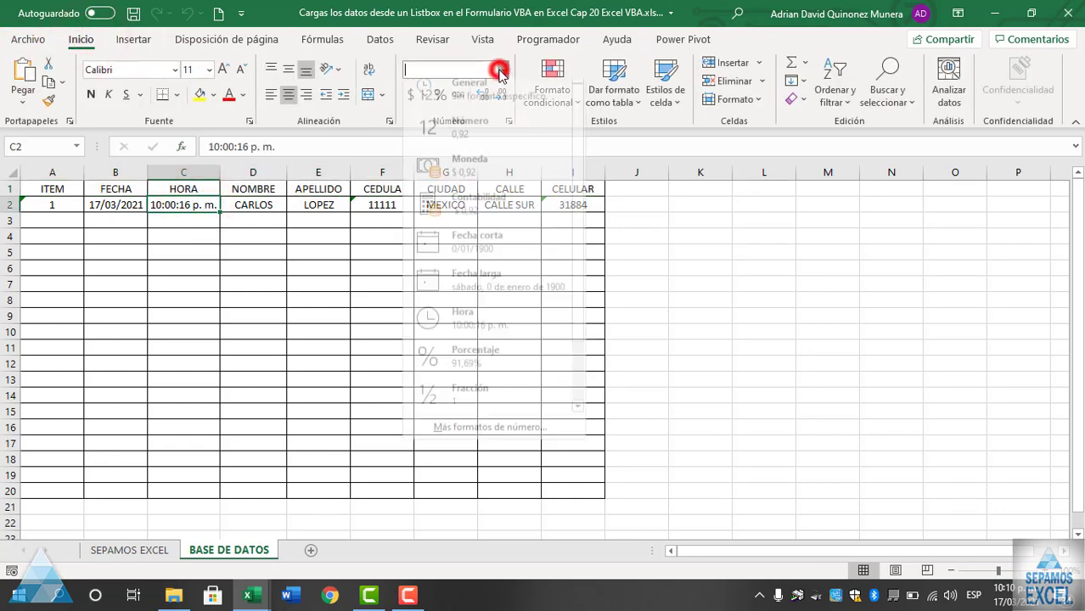
click(489, 141)
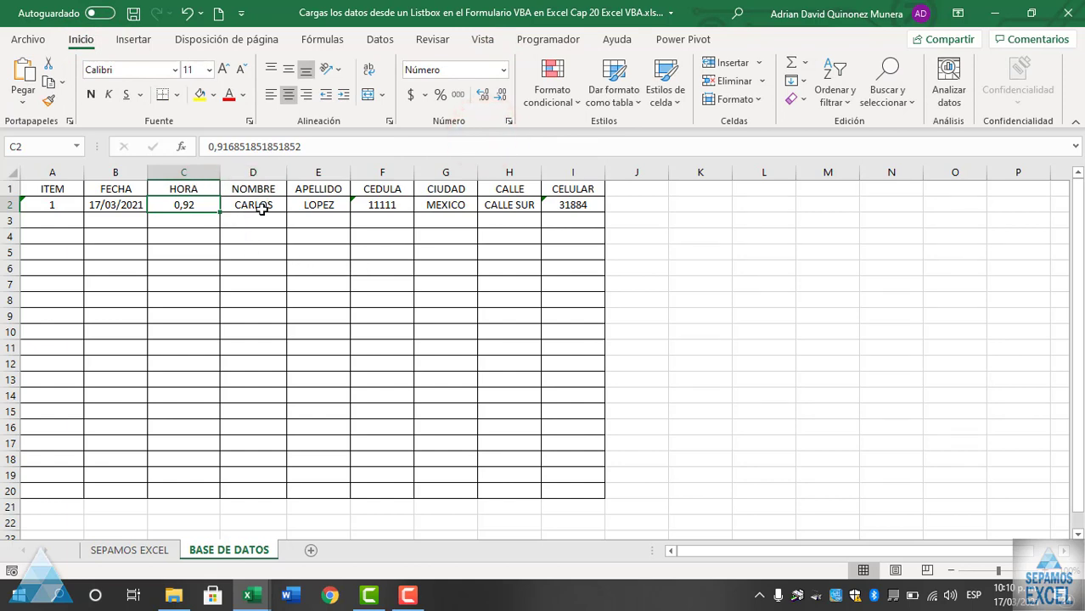
click(273, 269)
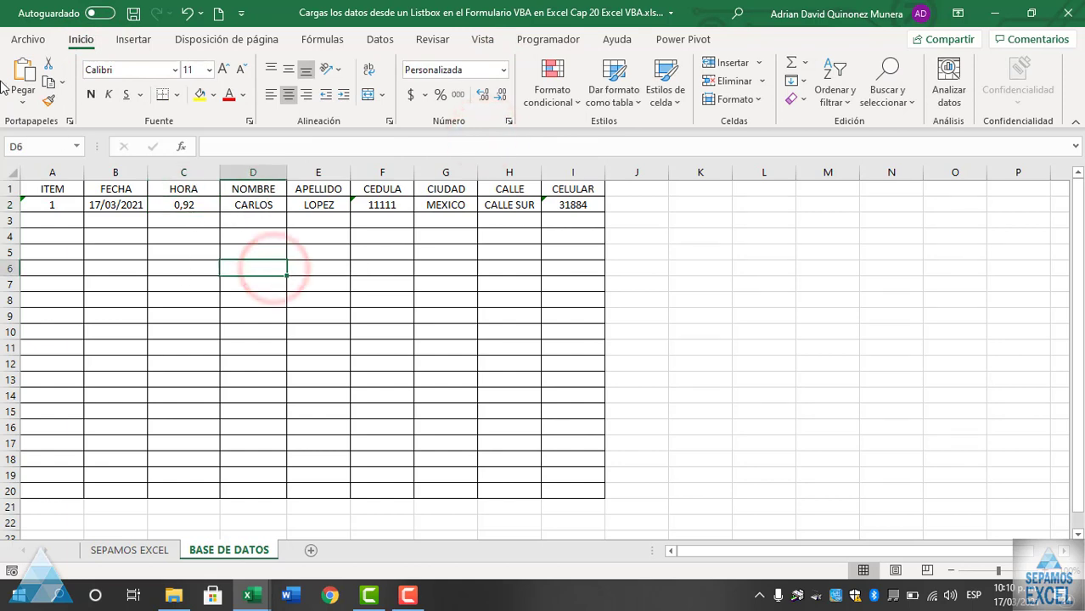
- Rerun the form from the VBA editor to check its list, then close it
click(514, 40)
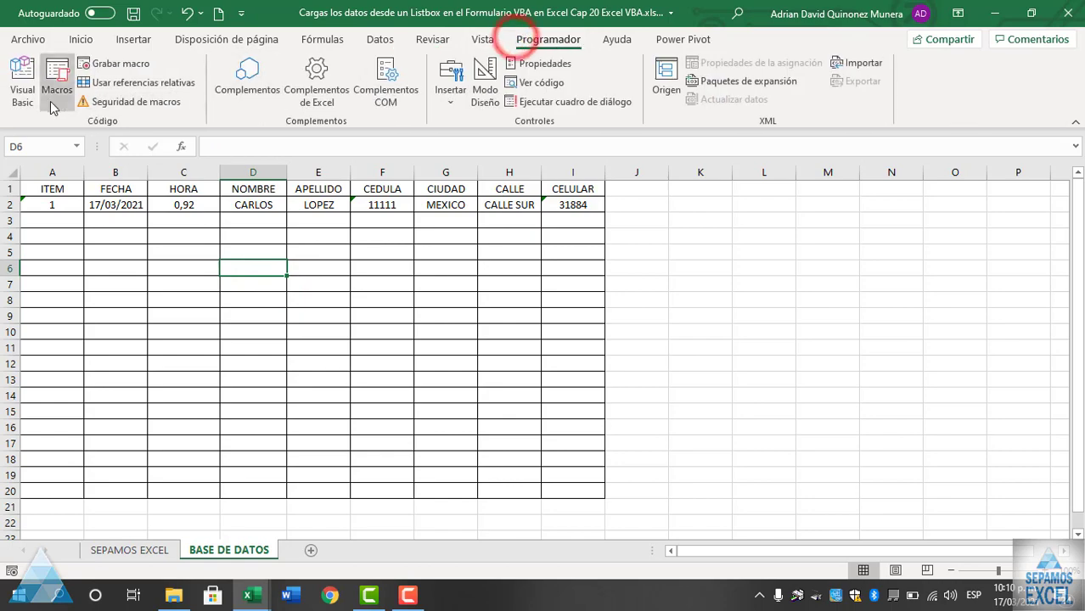
click(22, 97)
key(F5)
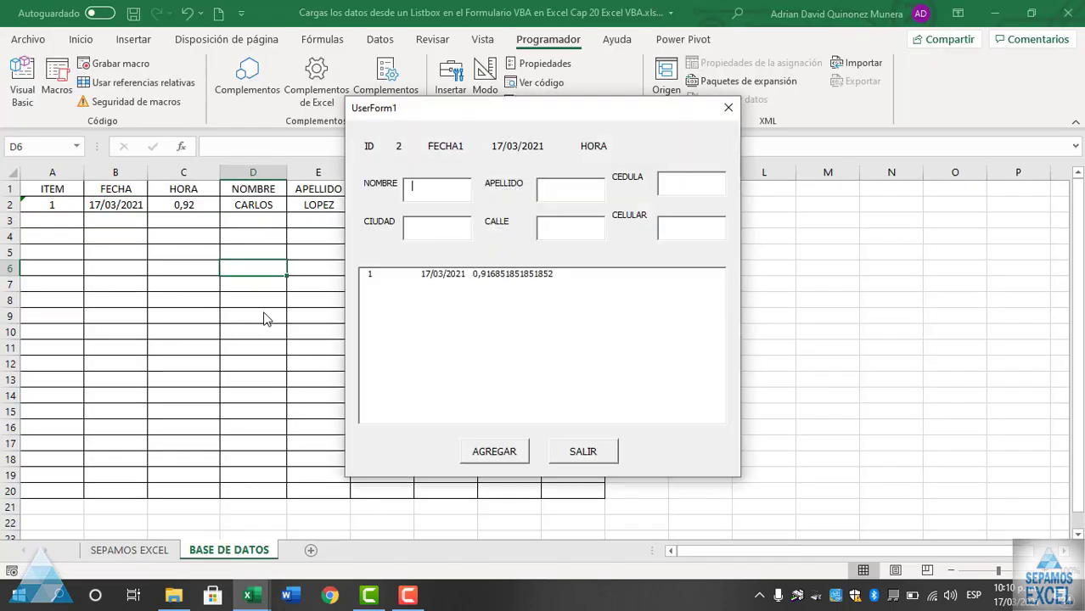
click(728, 108)
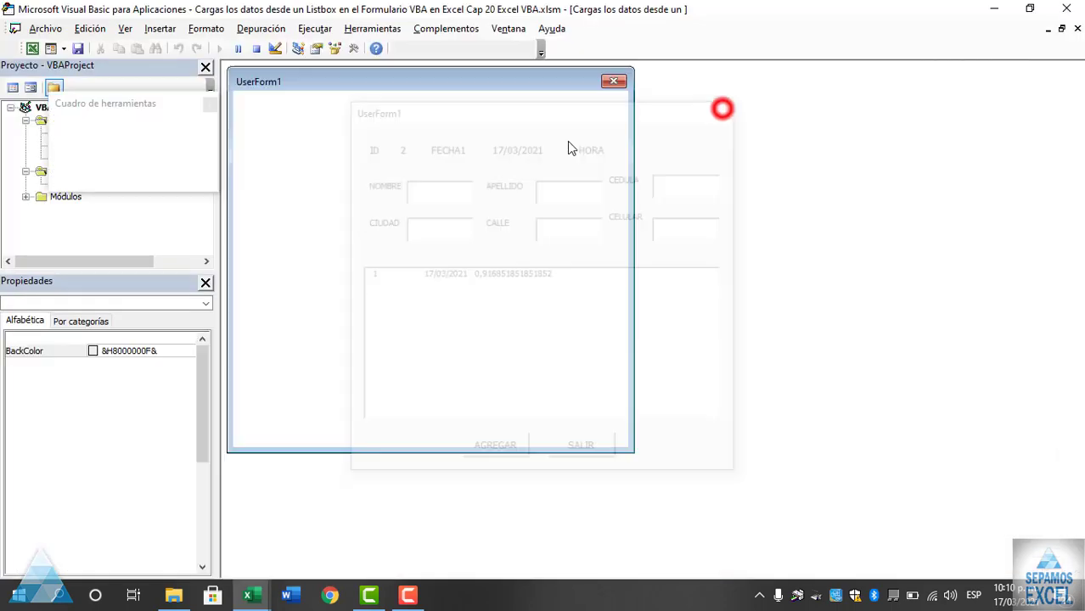
- Enter 1 in cell C2 and strip its decimals with Decrease Decimal
click(26, 47)
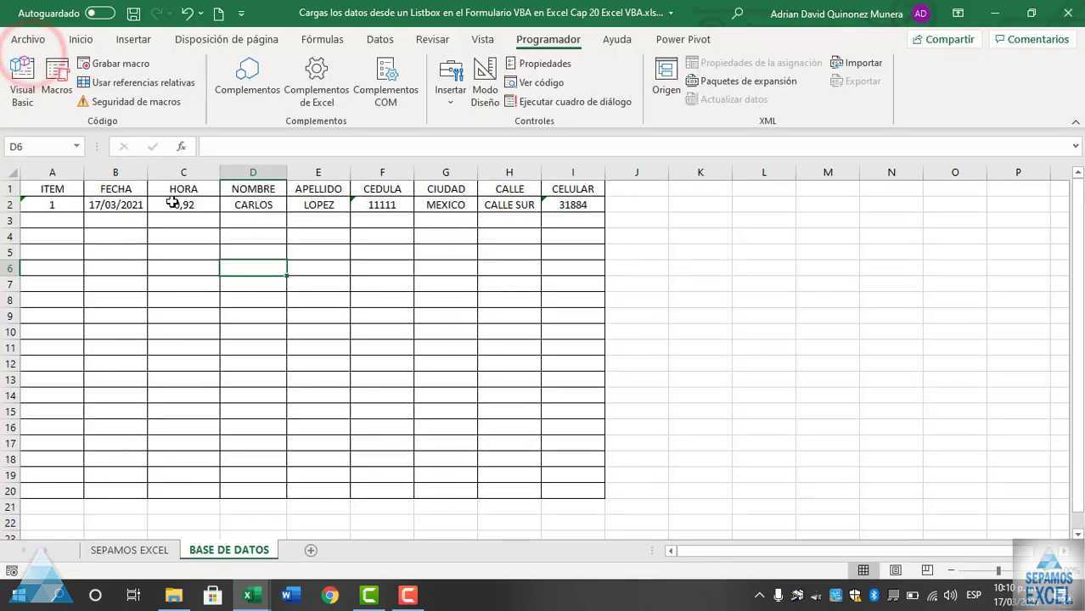
click(172, 203)
text(1)
key(Return)
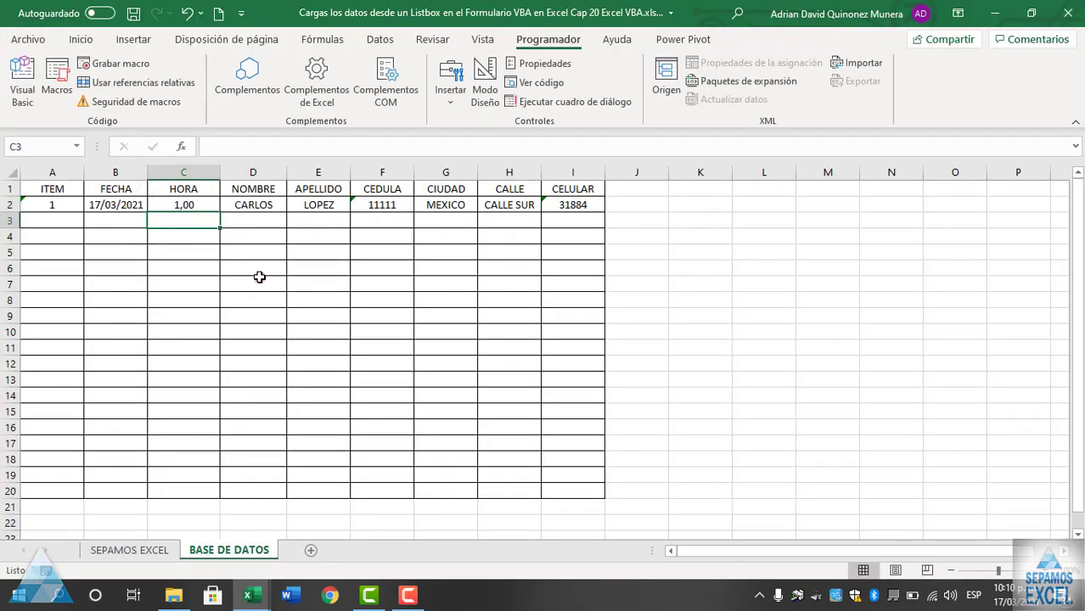
click(259, 277)
click(184, 204)
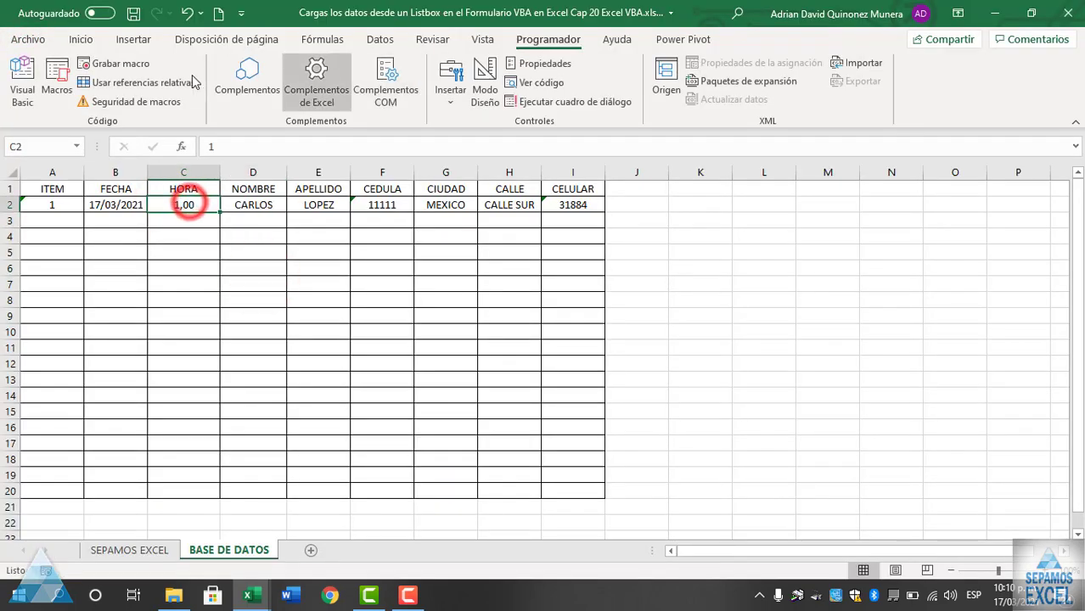
click(80, 40)
click(500, 94)
click(499, 94)
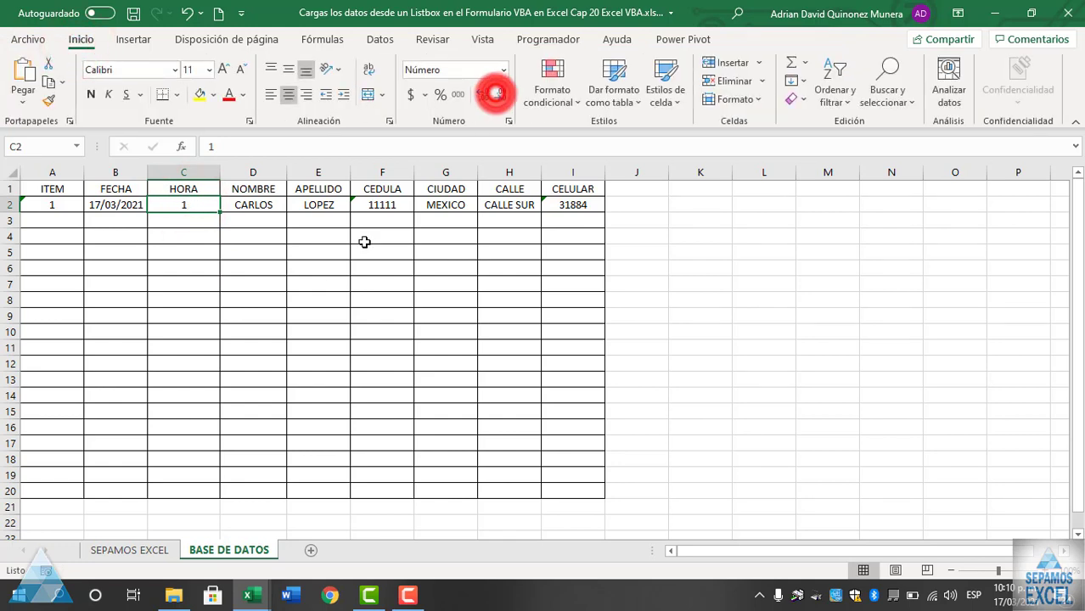
drag(331, 281, 330, 270)
- Rerun the form to confirm the list shows 1, then open its Initialize code
click(521, 41)
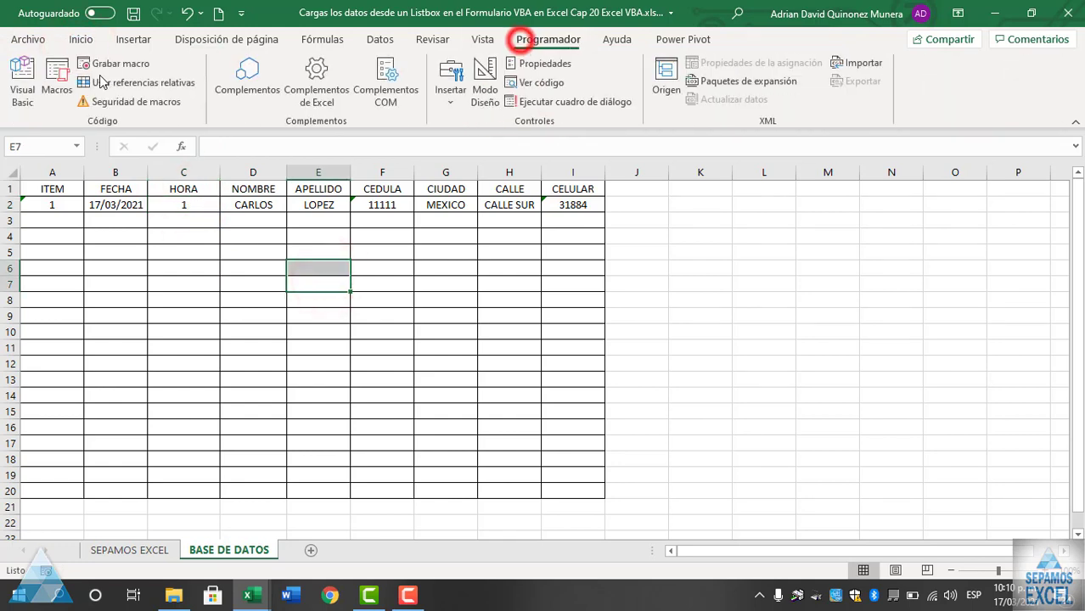
click(31, 96)
key(F5)
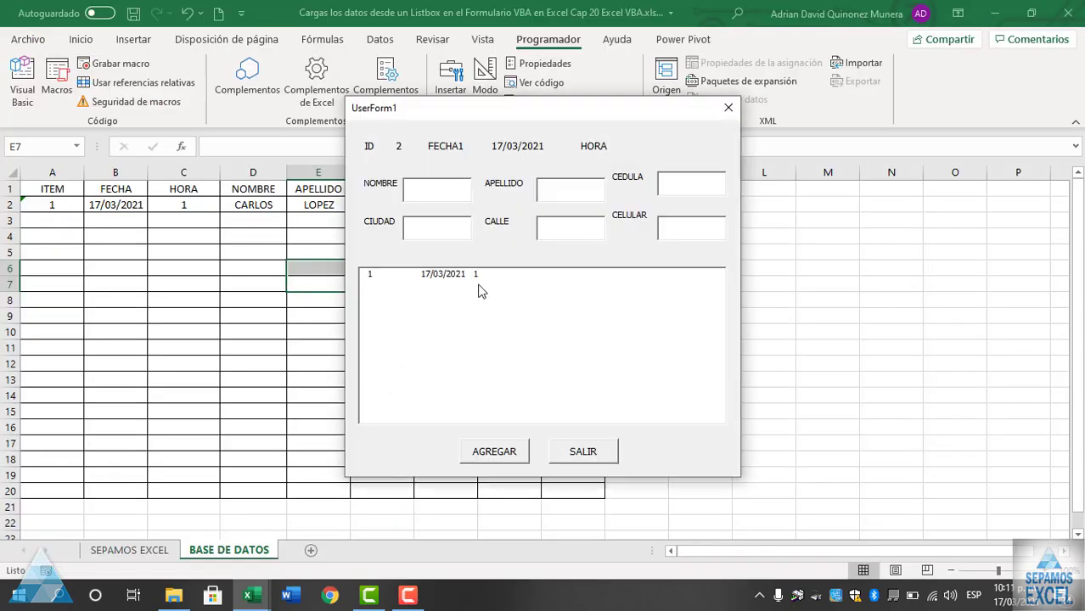
click(594, 455)
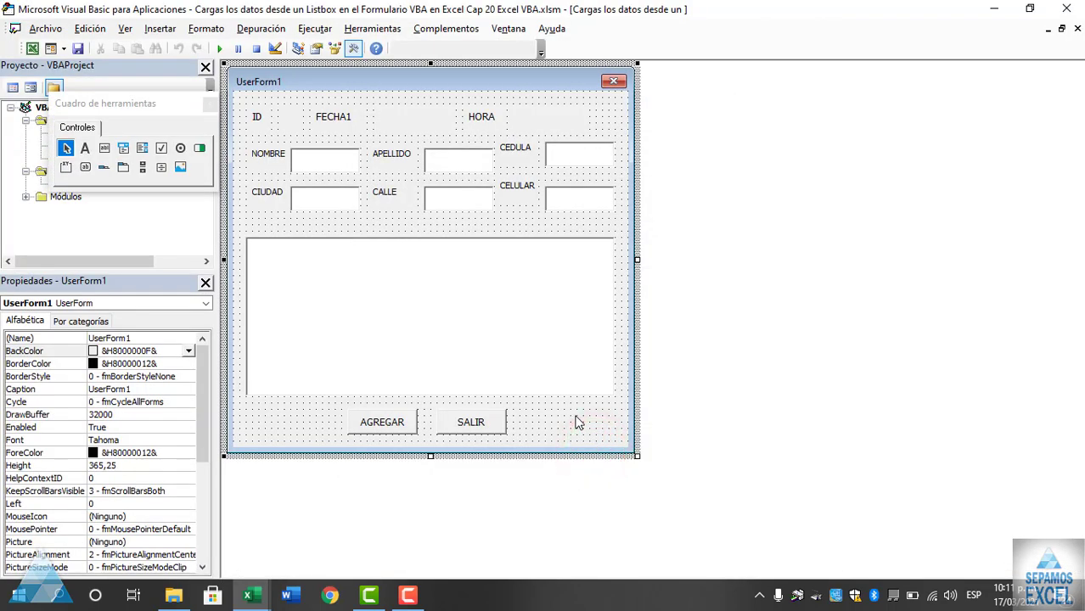
double_click(577, 422)
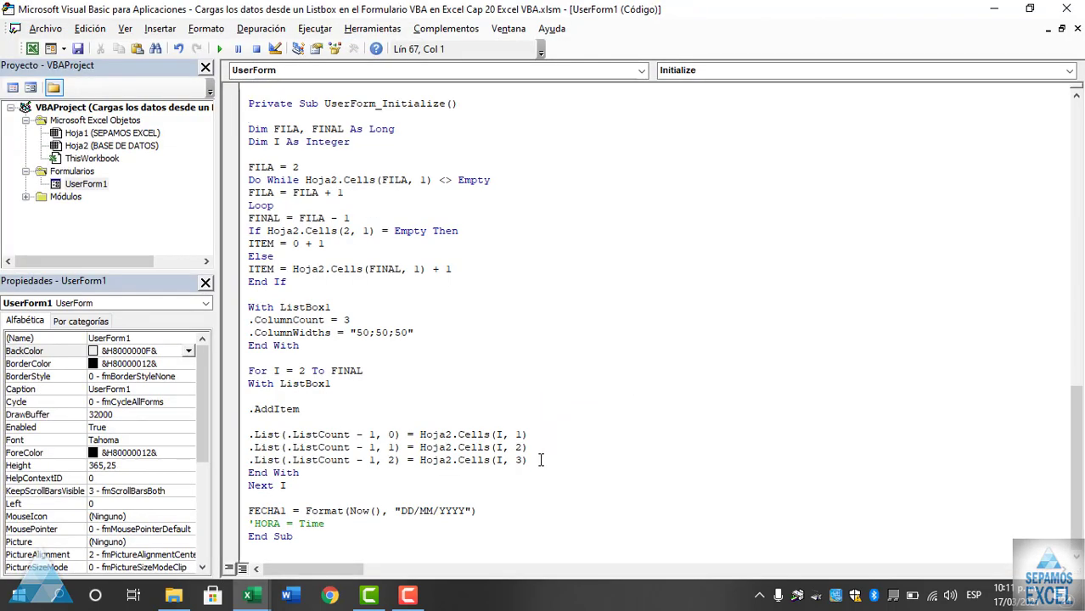
- Copy the three .List lines and paste them on a new line below the third
drag(541, 459, 253, 435)
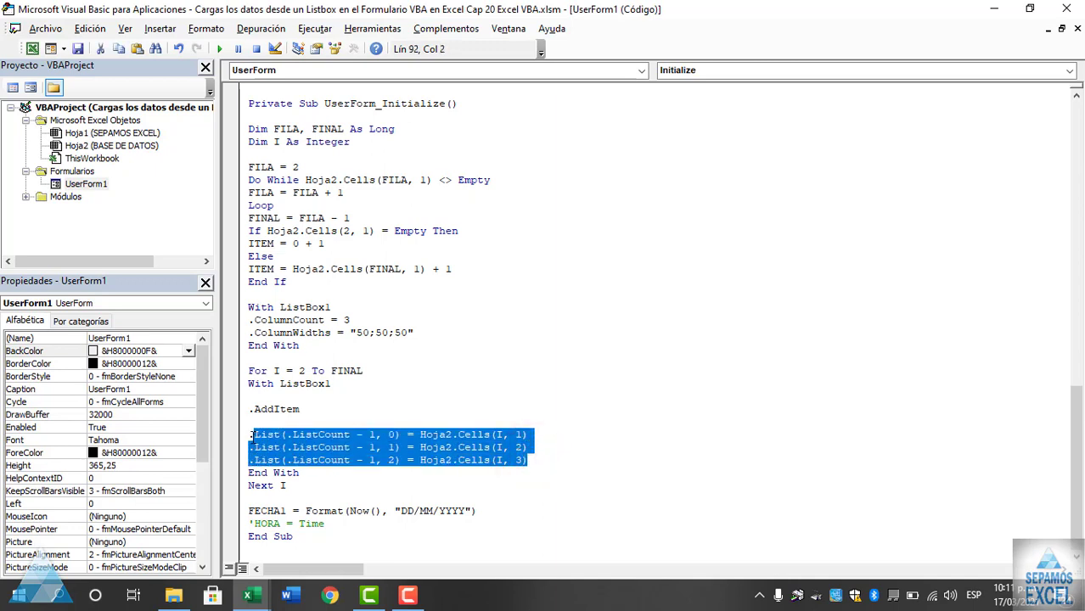
drag(526, 459, 249, 434)
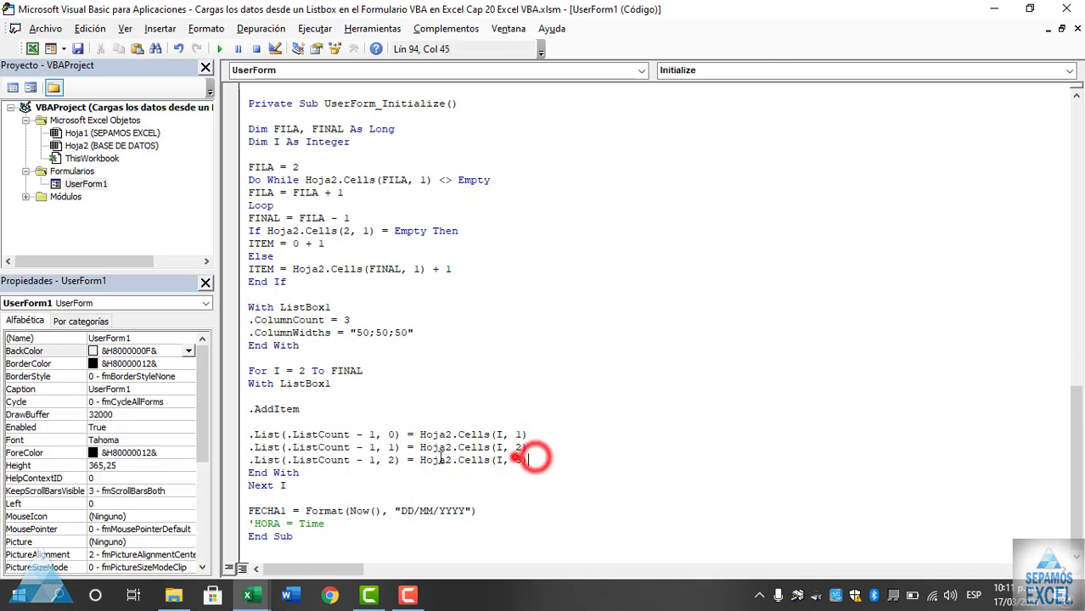
right_click(267, 449)
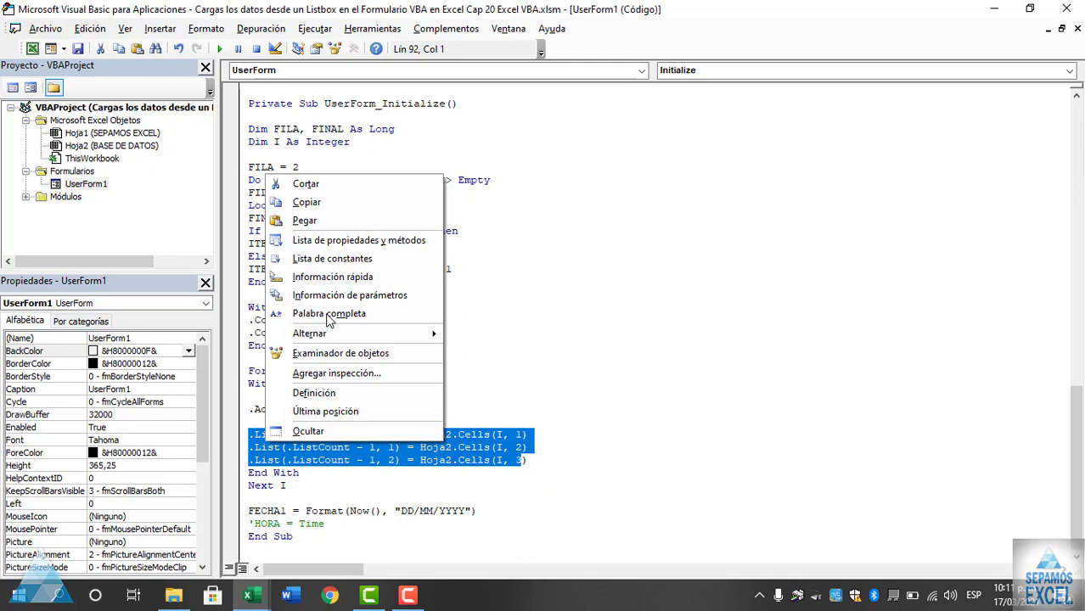
click(316, 204)
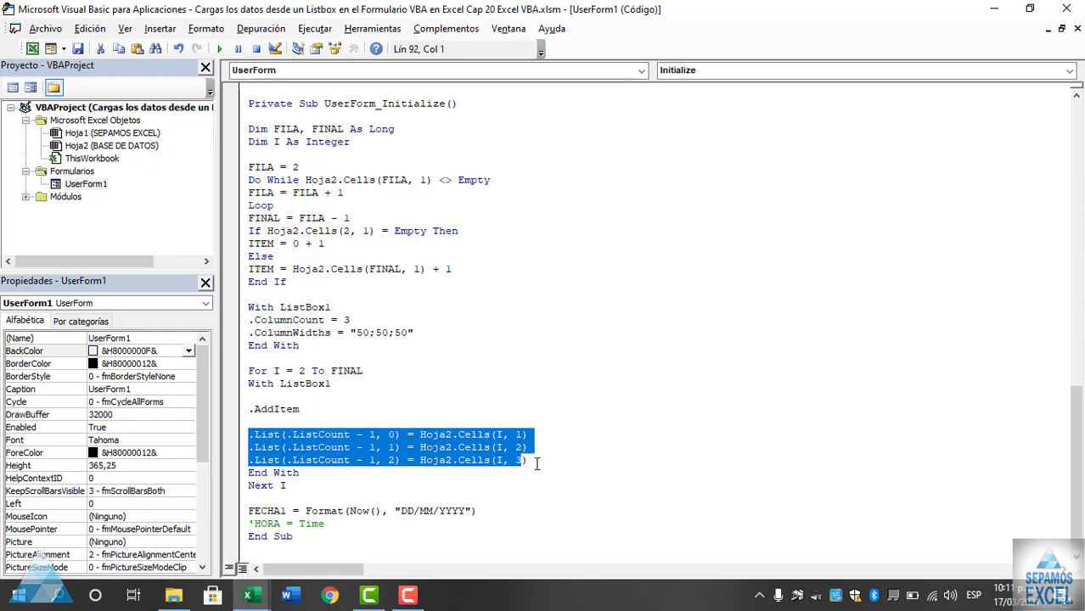
drag(533, 461, 384, 461)
drag(534, 461, 249, 435)
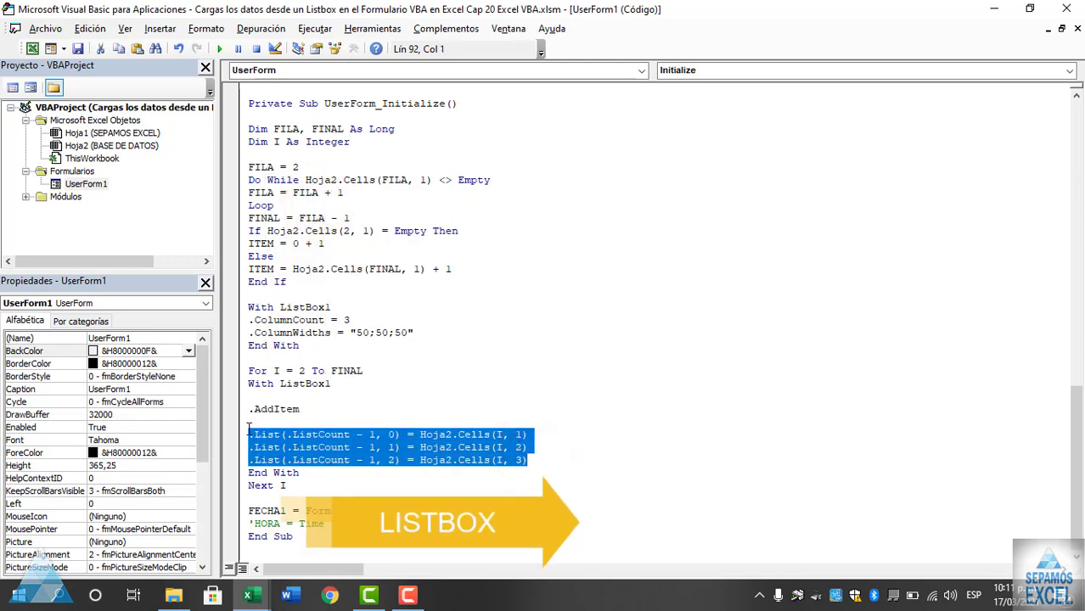
right_click(269, 443)
click(309, 198)
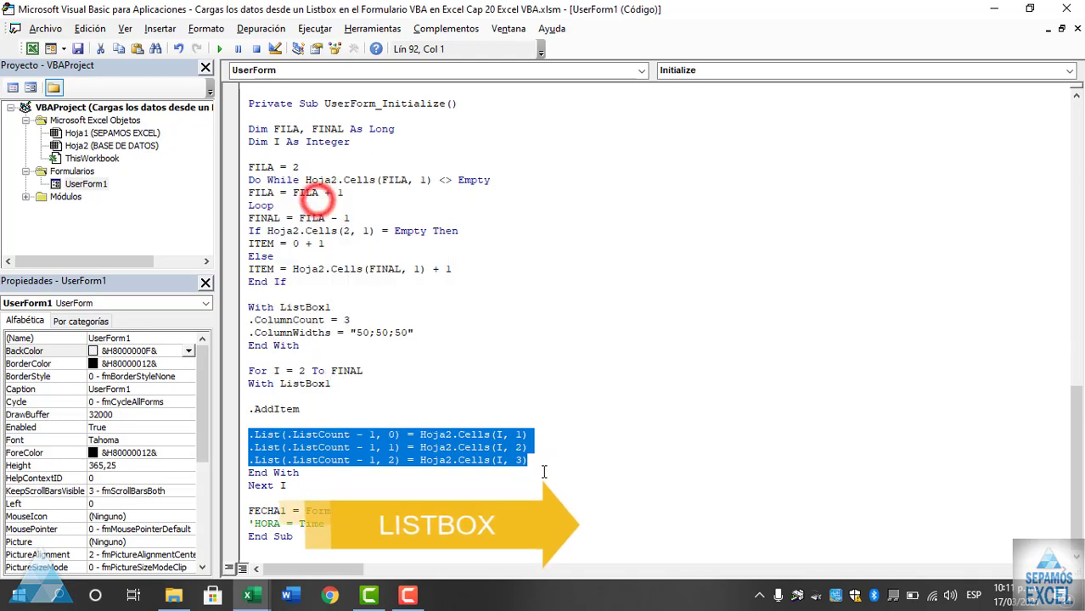
click(531, 461)
key(Return)
text(.List(.ListCount - 1, 0) = Hoja2.Cells(I, 1) .List(.ListCount - 1, 1) = Hoja2.Cells(I, 2) .List(.ListCount - 1, 2) = Hoja2.Cells(I, 3))
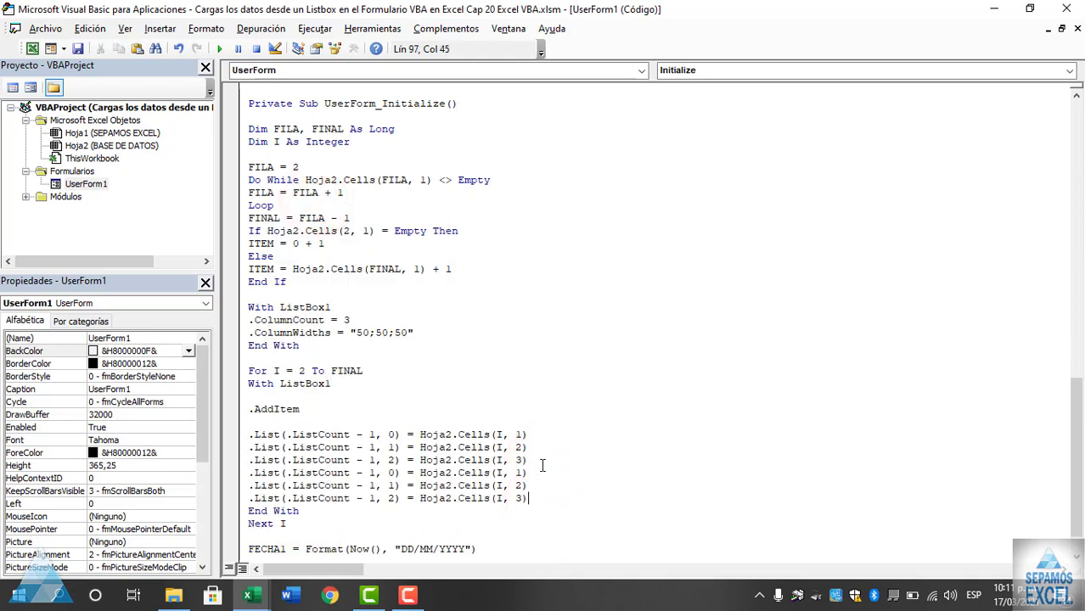
- Renumber the pasted .List lines to 3, 4 and 5
scroll(542, 465, down, 1)
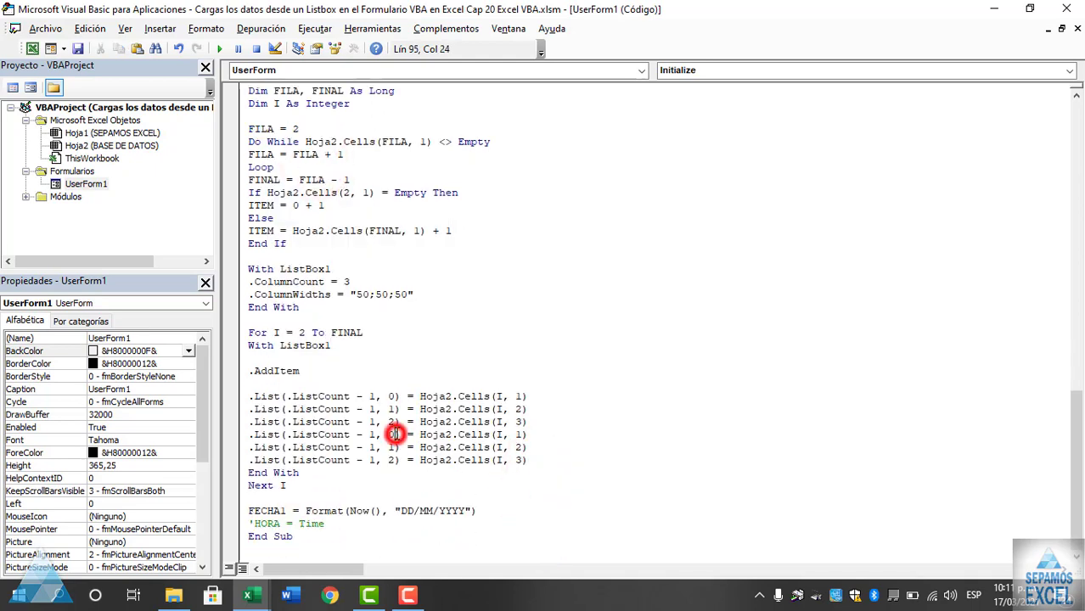
text(3)
key(BackSpace)
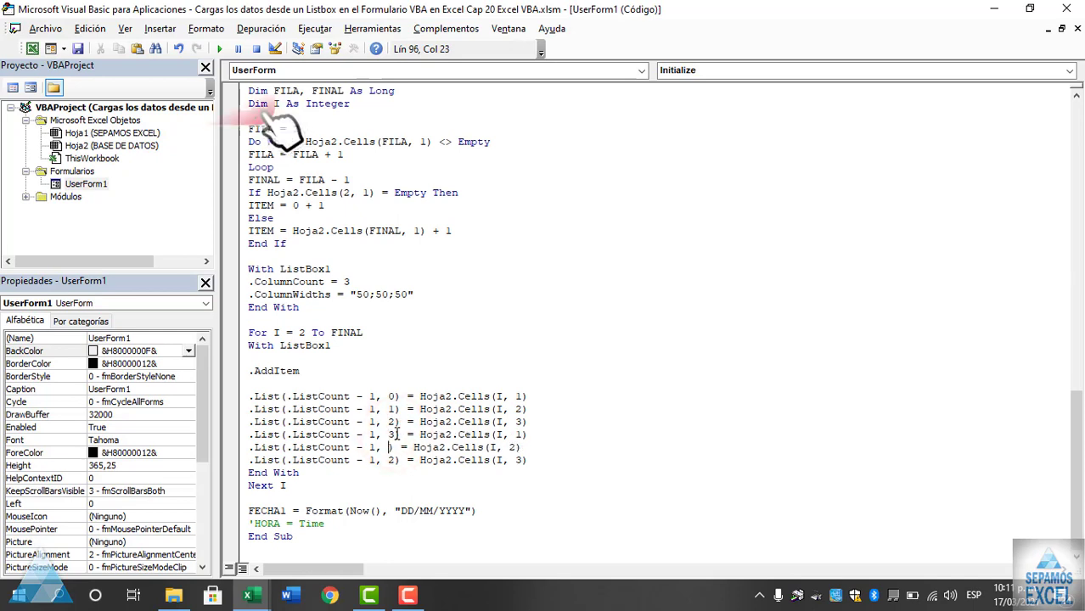
text(4)
key(Down)
key(BackSpace)
text(5)
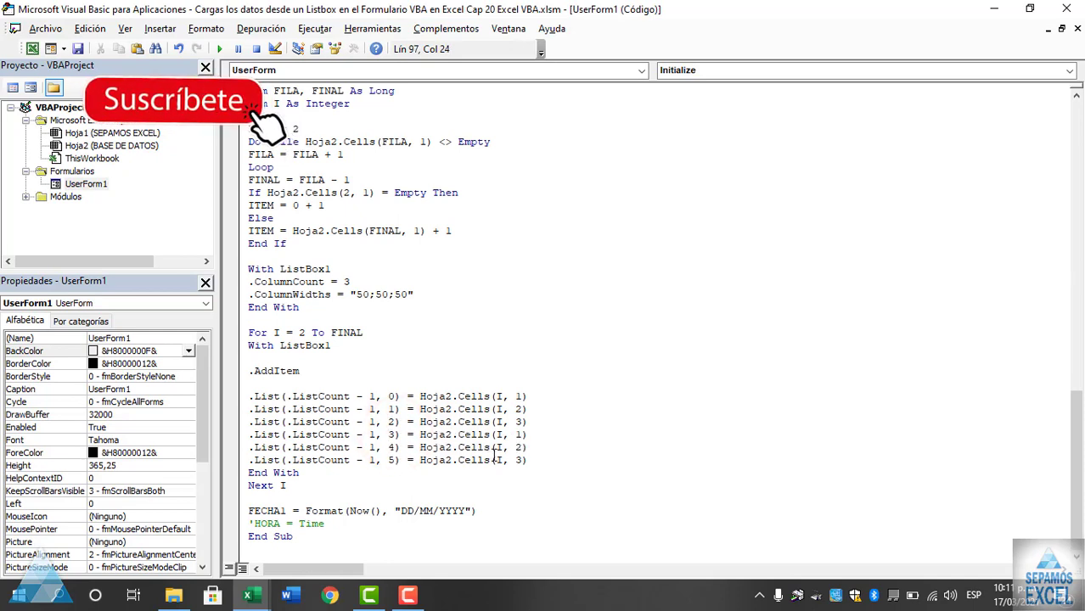
click(521, 435)
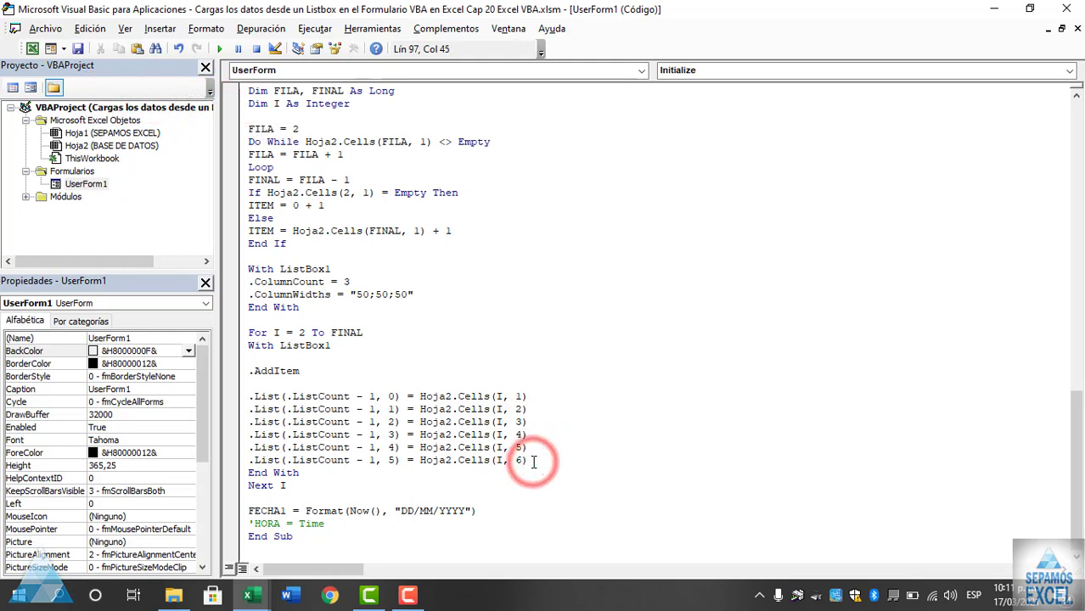
- Paste three more .List lines and renumber their indices and sheet columns for list columns 6–8
key(Return)
text(.List(.ListCount - 1, 0) = Hoja2.Cells(I, 1) .List(.ListCount - 1, 1) = Hoja2.Cells(I, 2) .List(.ListCount - 1, 2) = Hoja2.Cells(I, 3))
scroll(398, 467, down, 1)
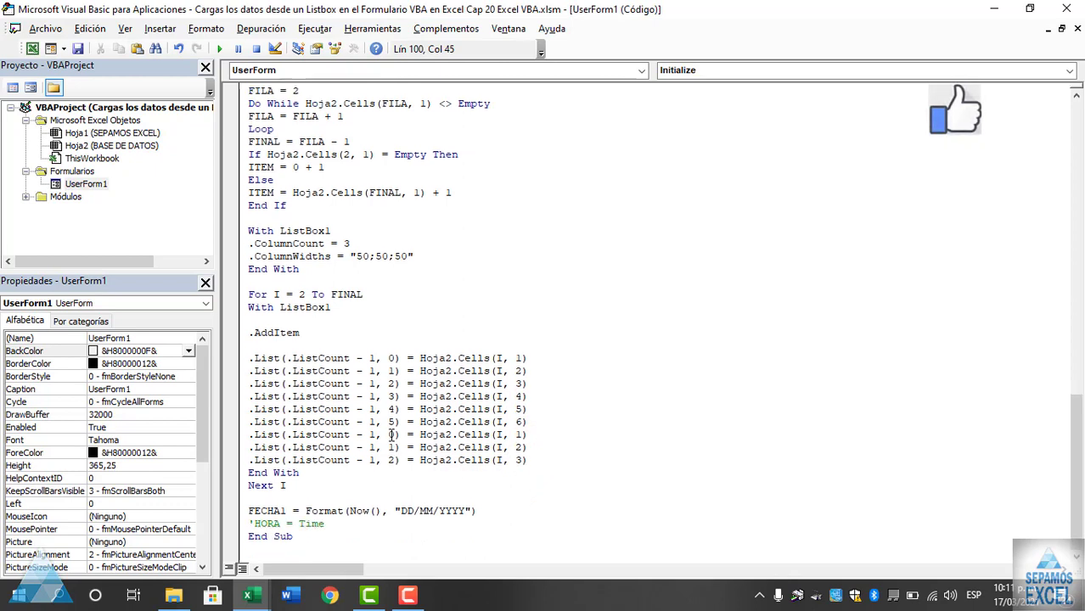
double_click(392, 435)
text(6)
key(Down)
key(BackSpace)
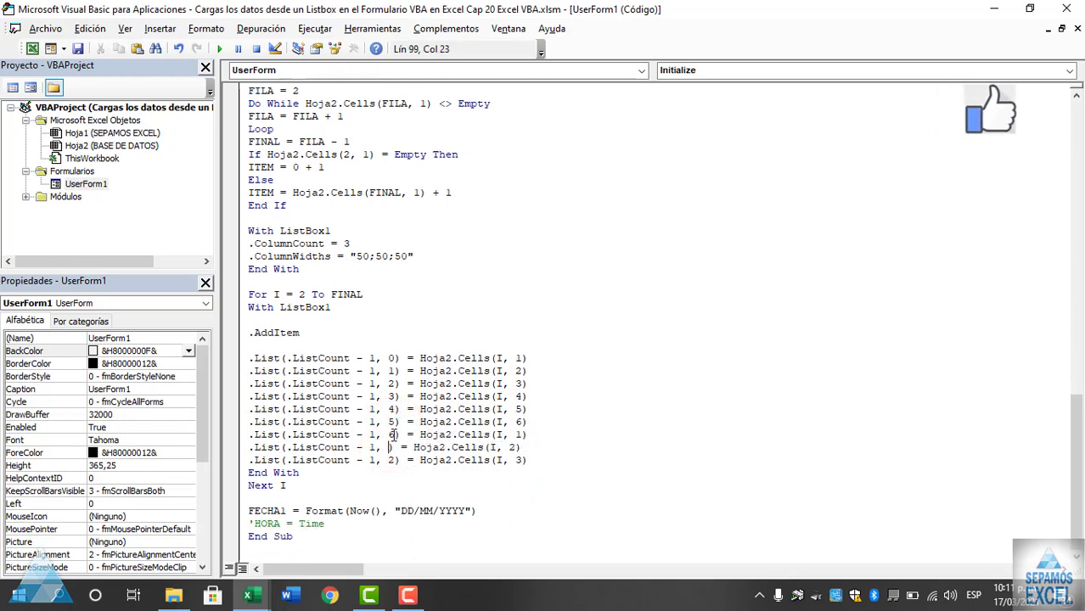
text(7)
key(Down)
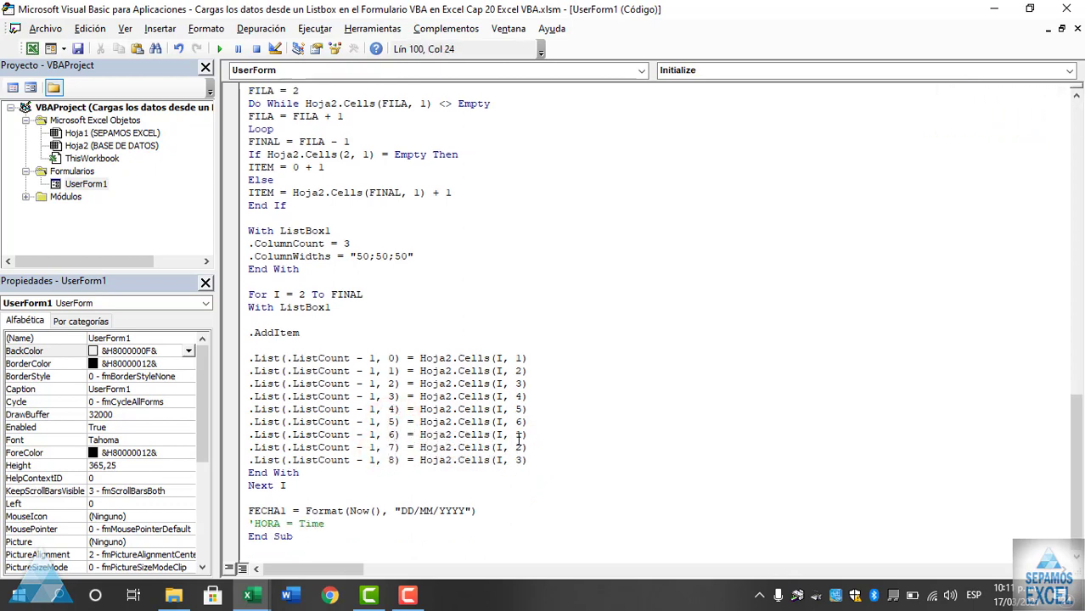
double_click(521, 435)
text(7)
key(Down)
key(BackSpace)
text(8)
key(Down)
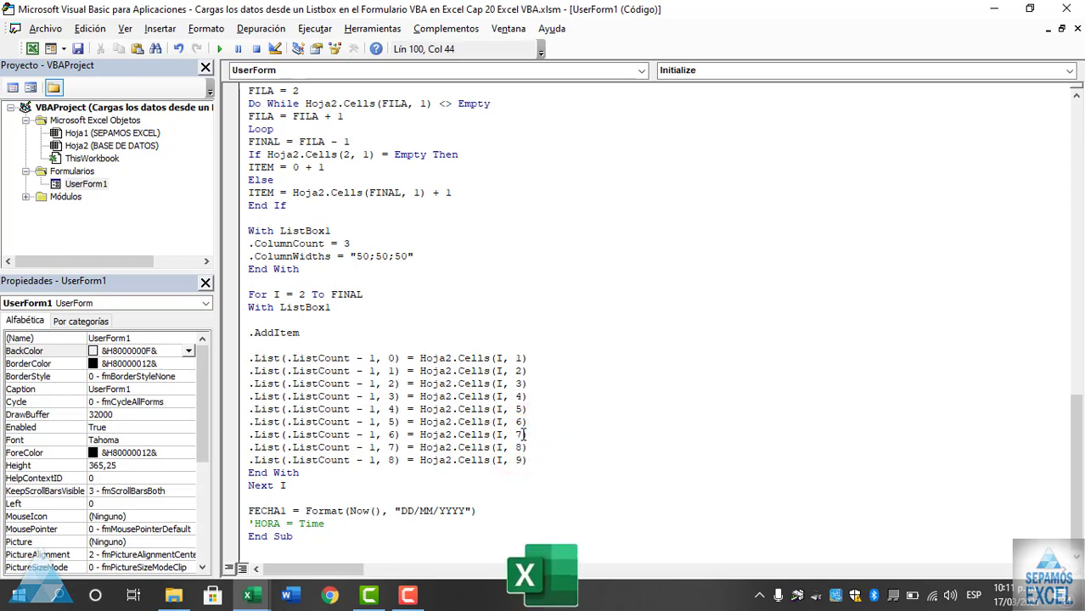
- Change .ColumnCount from 3 to 9
click(372, 244)
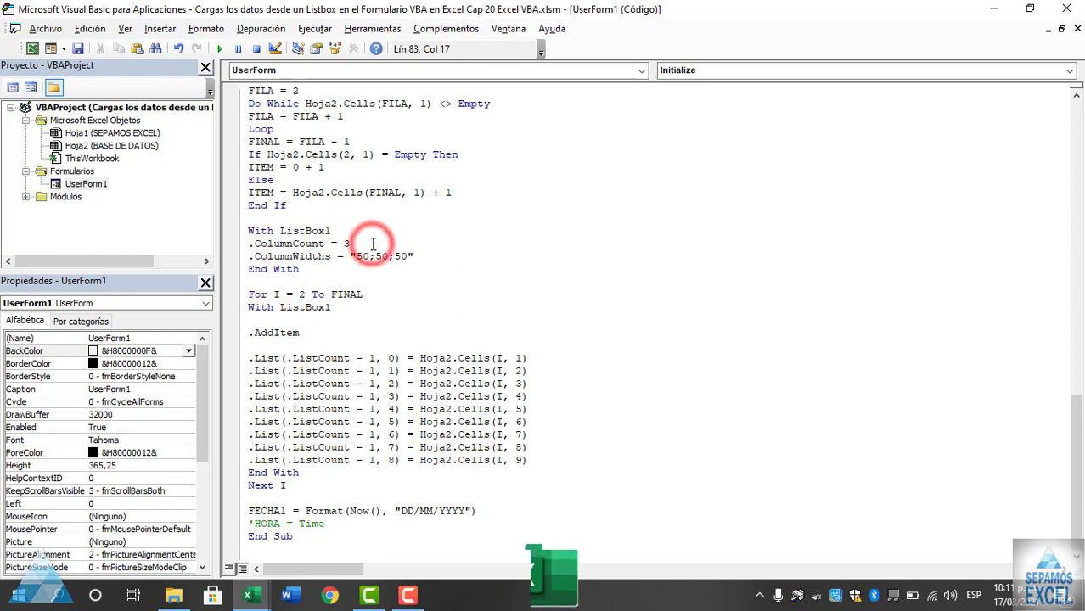
key(BackSpace)
text(9)
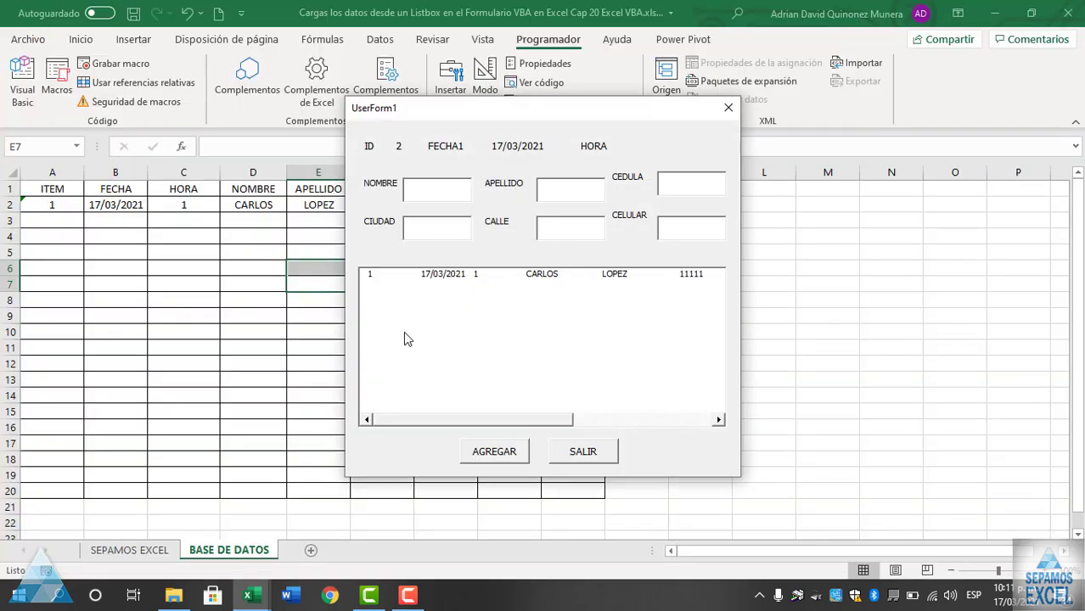
- Scroll the running form's list through the whole record, close it, and widen UserForm1 to the right
mouse_move(439, 425)
mouse_down()
mouse_move(583, 425)
mouse_move(416, 422)
mouse_up()
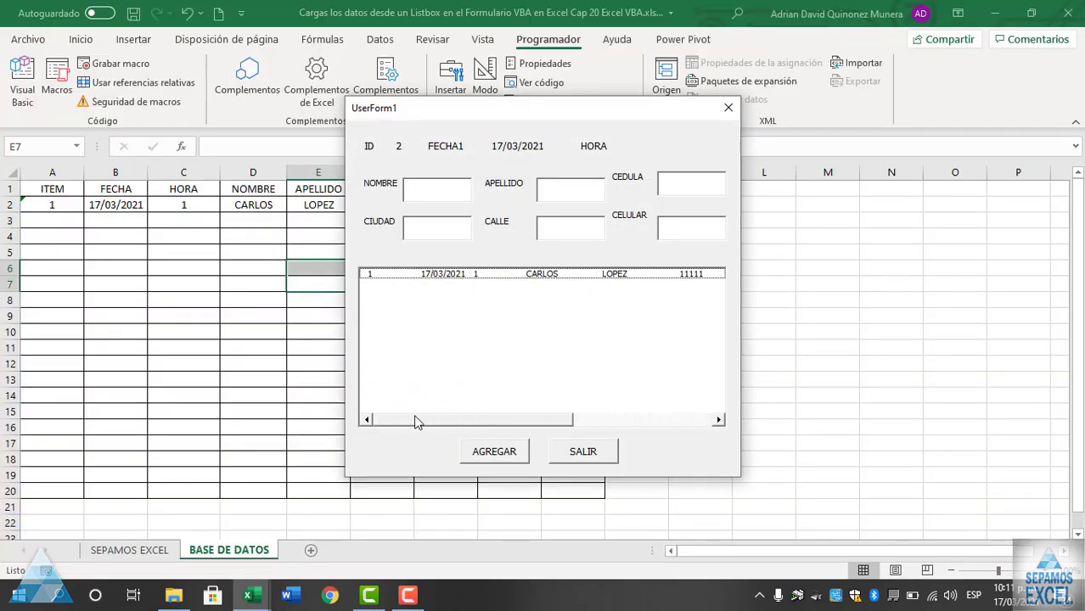
click(569, 460)
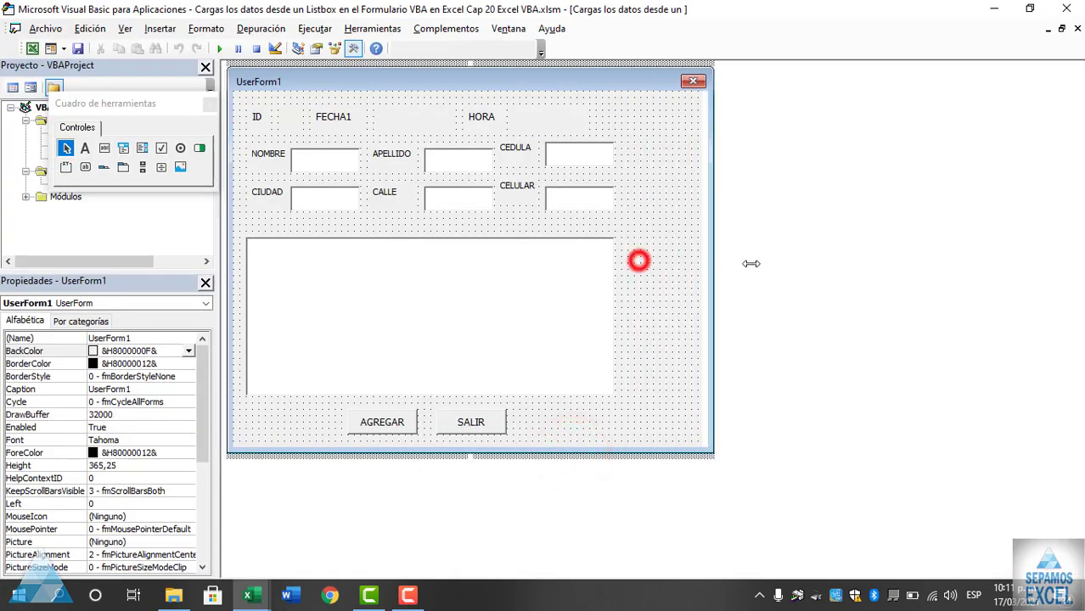
drag(640, 261, 902, 261)
click(594, 293)
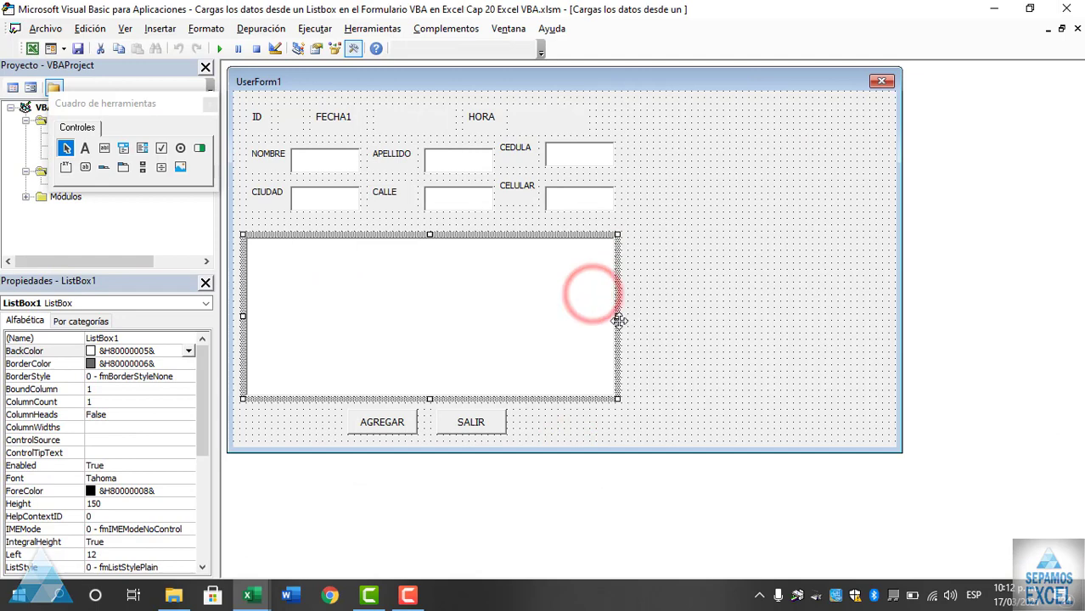
- Stretch ListBox1 wider to the right and test-run the form
drag(618, 316, 853, 316)
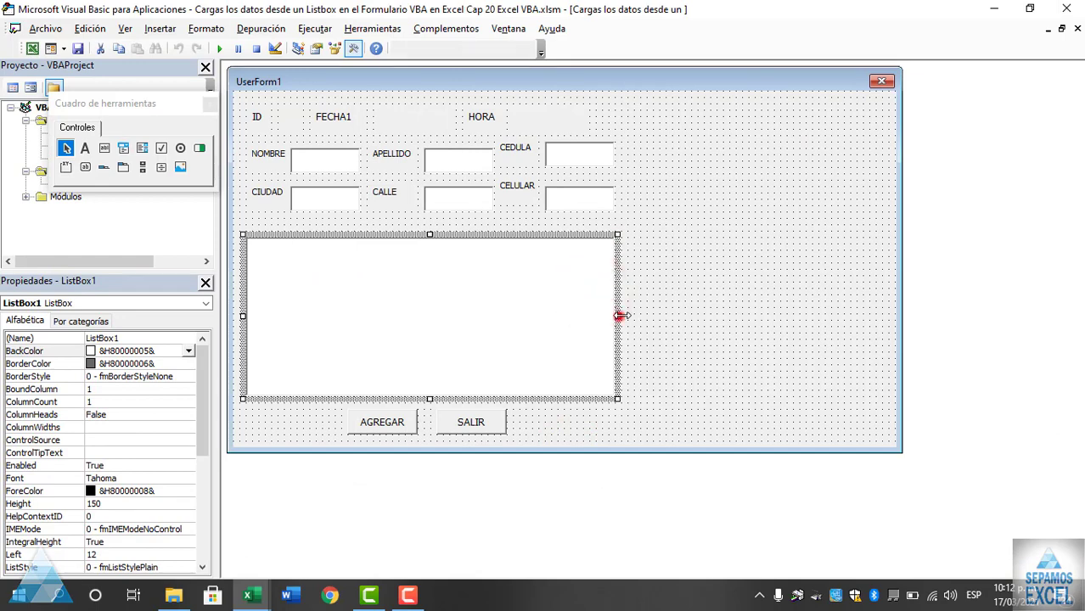
click(741, 185)
key(F5)
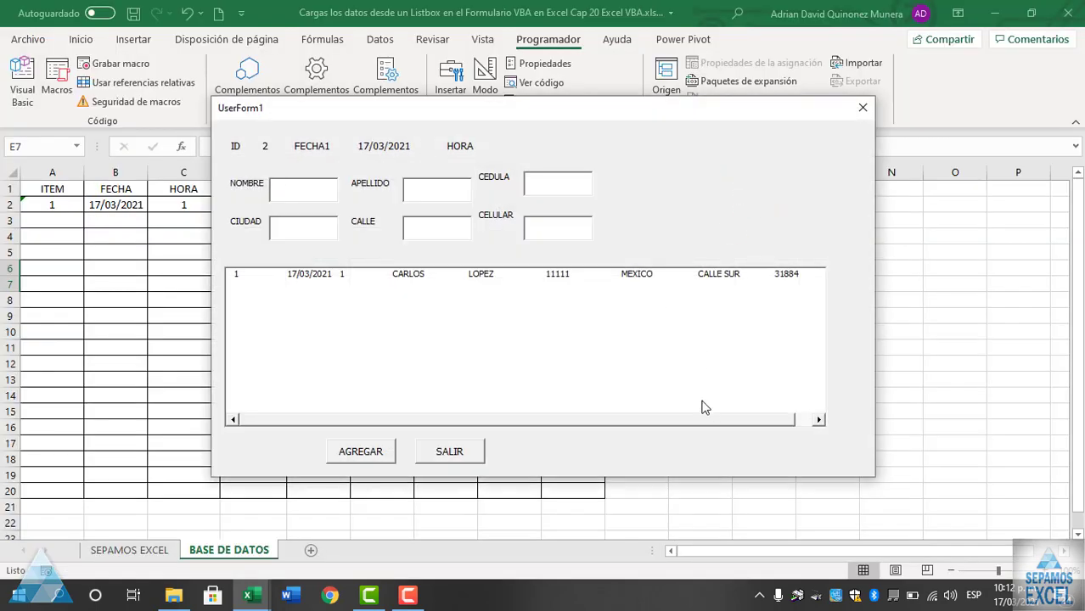
click(716, 422)
click(477, 445)
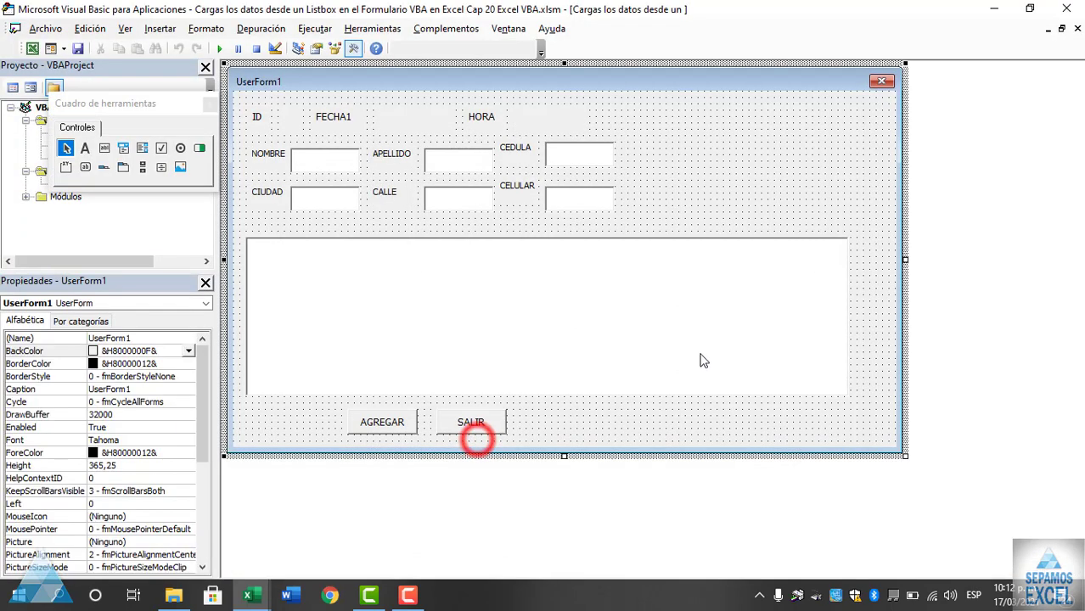
- Extend ListBox1 to the form's right edge and run the form again to check
click(851, 321)
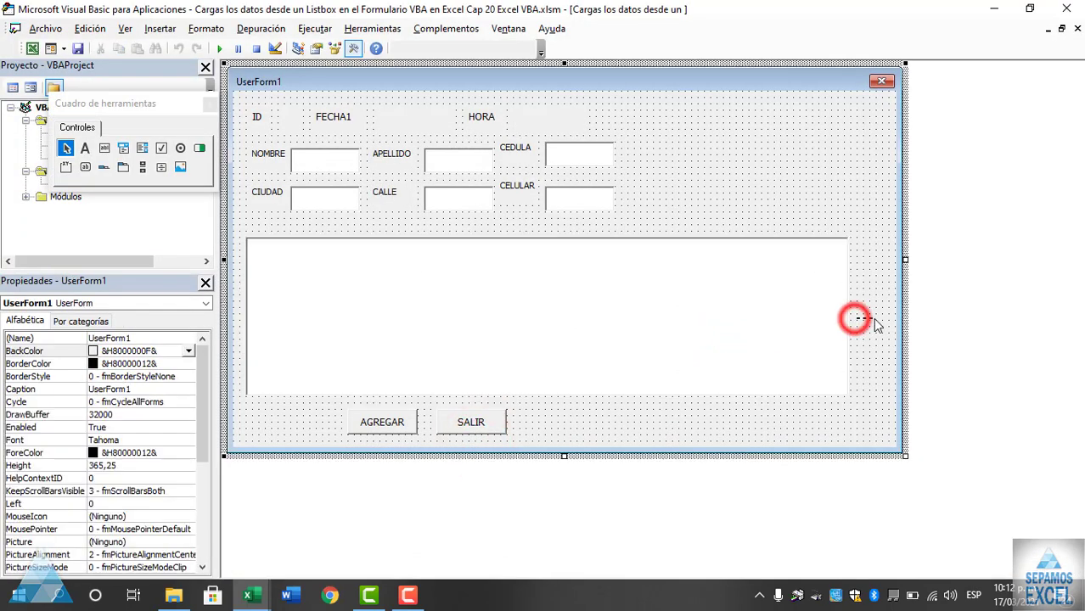
click(846, 322)
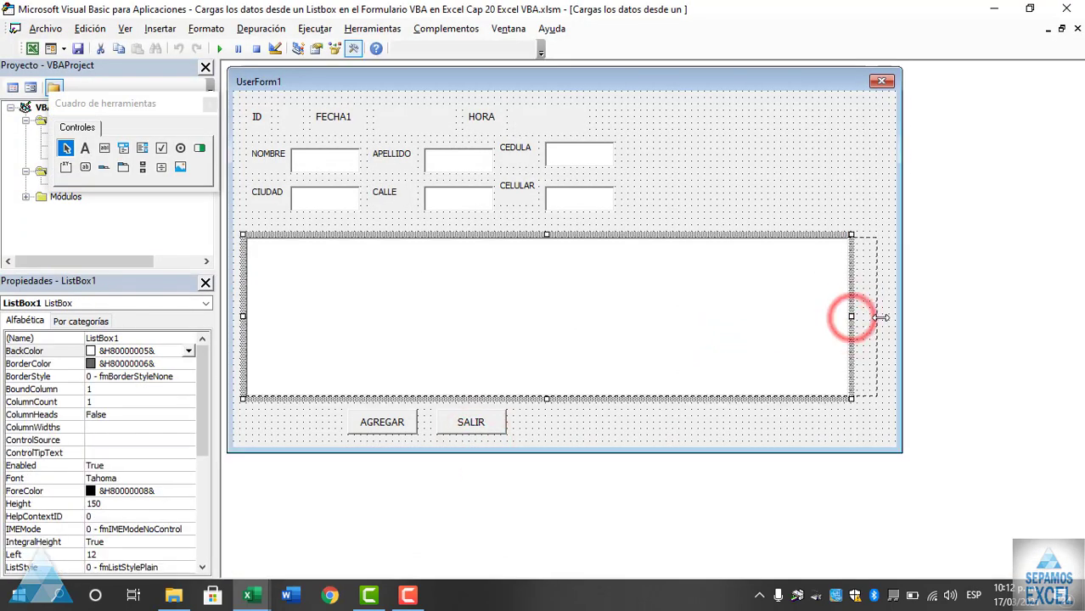
drag(849, 316, 884, 316)
click(768, 170)
key(F5)
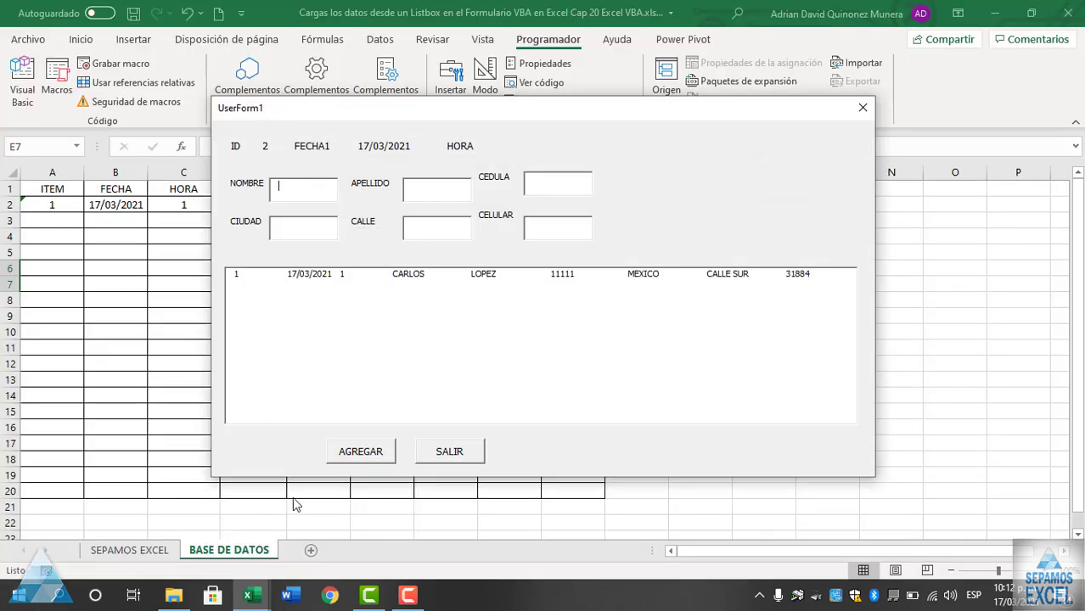
click(443, 452)
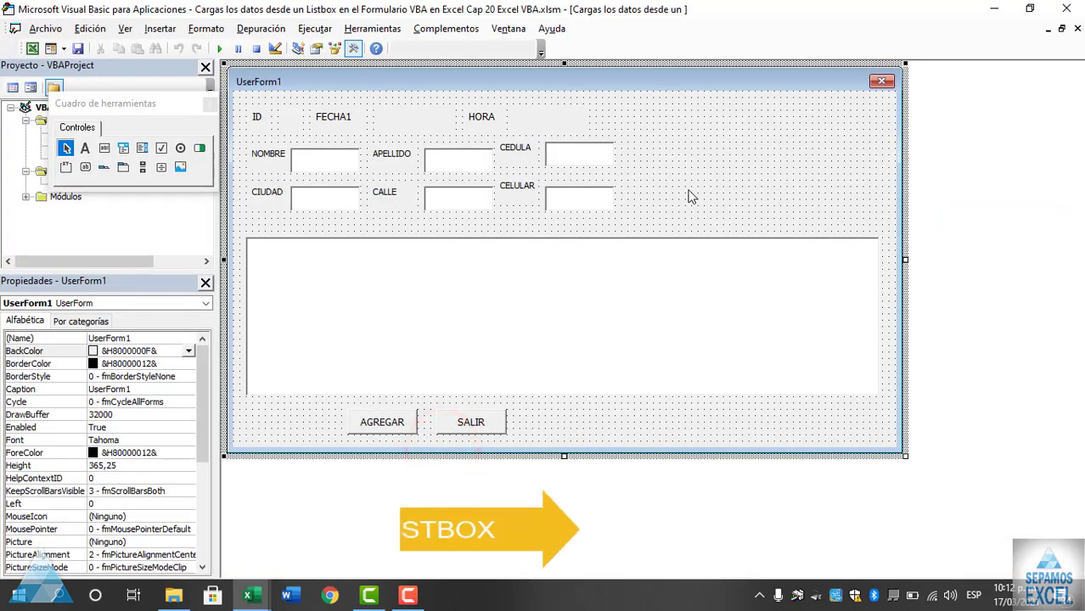
- Drag the CELULAR, CALLE, CIUDAD and CEDULA label-box pairs into one row
mouse_move(667, 197)
mouse_down()
mouse_move(521, 201)
mouse_move(822, 220)
mouse_up()
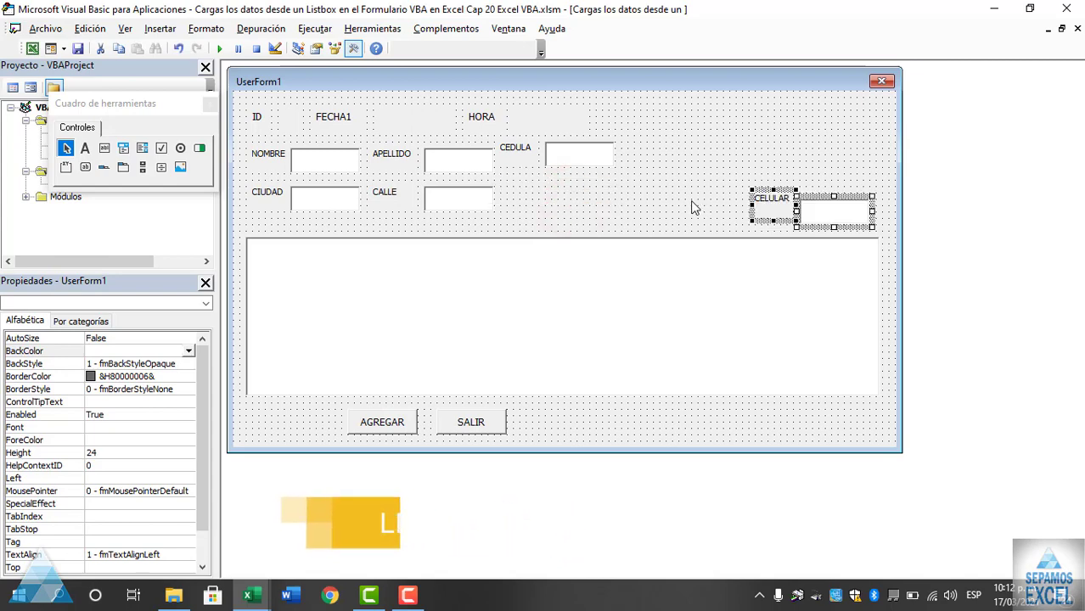
click(691, 202)
mouse_move(531, 194)
mouse_down()
mouse_move(413, 201)
mouse_move(692, 217)
mouse_up()
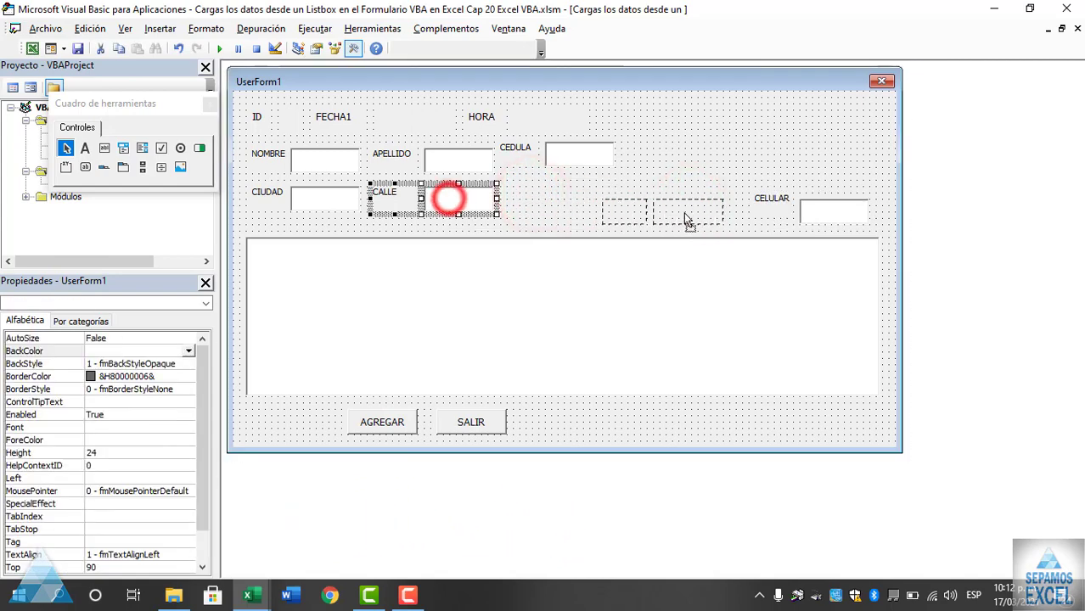
mouse_move(583, 212)
mouse_down()
mouse_move(375, 199)
mouse_move(571, 210)
mouse_up()
mouse_move(634, 151)
mouse_down()
mouse_move(544, 161)
mouse_move(465, 210)
mouse_move(417, 222)
mouse_up()
click(526, 162)
- Bring the APELLIDO pair down into that row, leaving NOMBRE above, and run the form
mouse_move(490, 166)
mouse_down()
mouse_move(402, 168)
mouse_move(313, 216)
mouse_up()
click(497, 167)
mouse_move(427, 165)
mouse_down()
mouse_move(329, 161)
mouse_move(343, 161)
mouse_up()
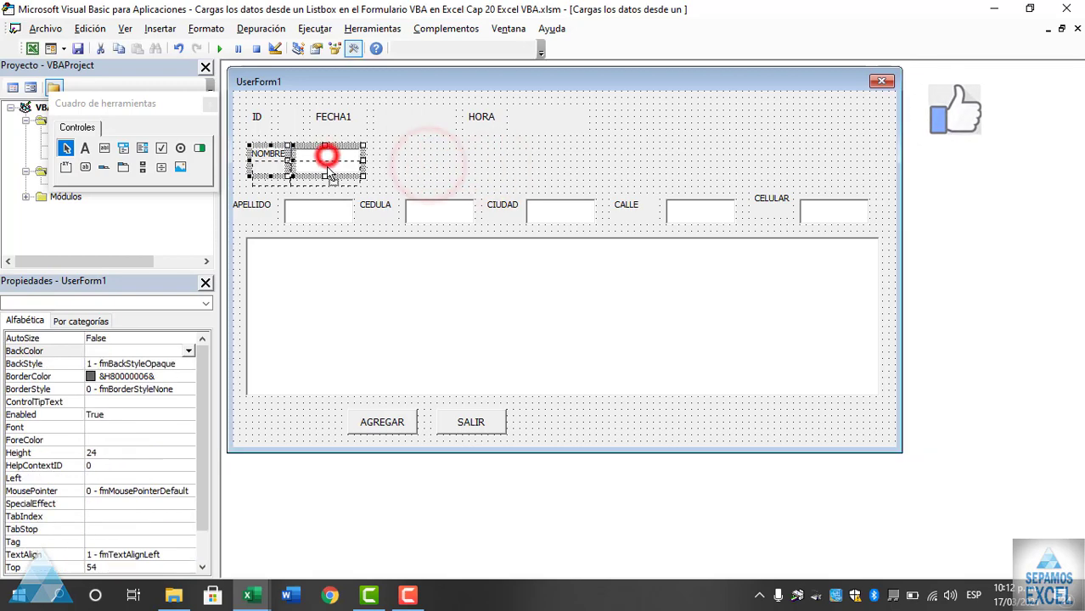
click(416, 167)
click(472, 169)
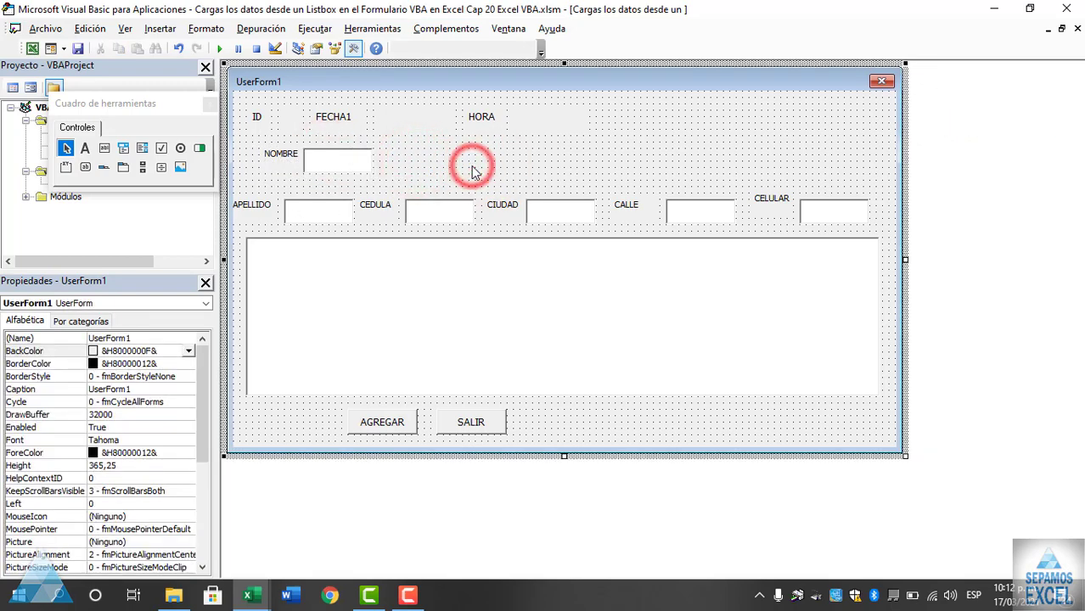
key(F5)
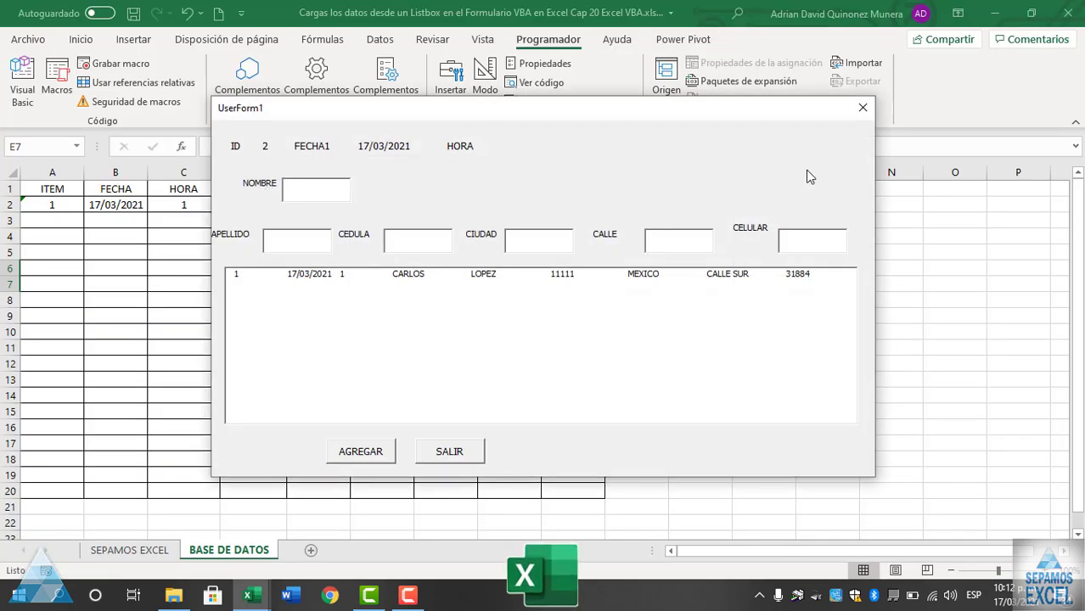
- Close the form and shrink the CALLE, CIUDAD, CEDULA and APELLIDO labels to height 12
click(863, 110)
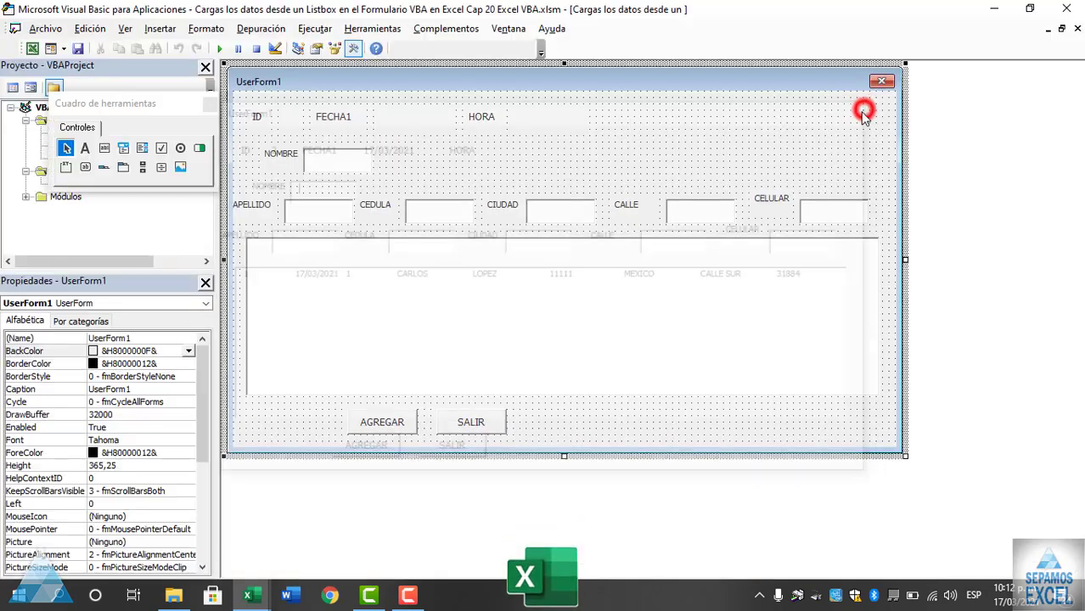
click(769, 211)
click(770, 221)
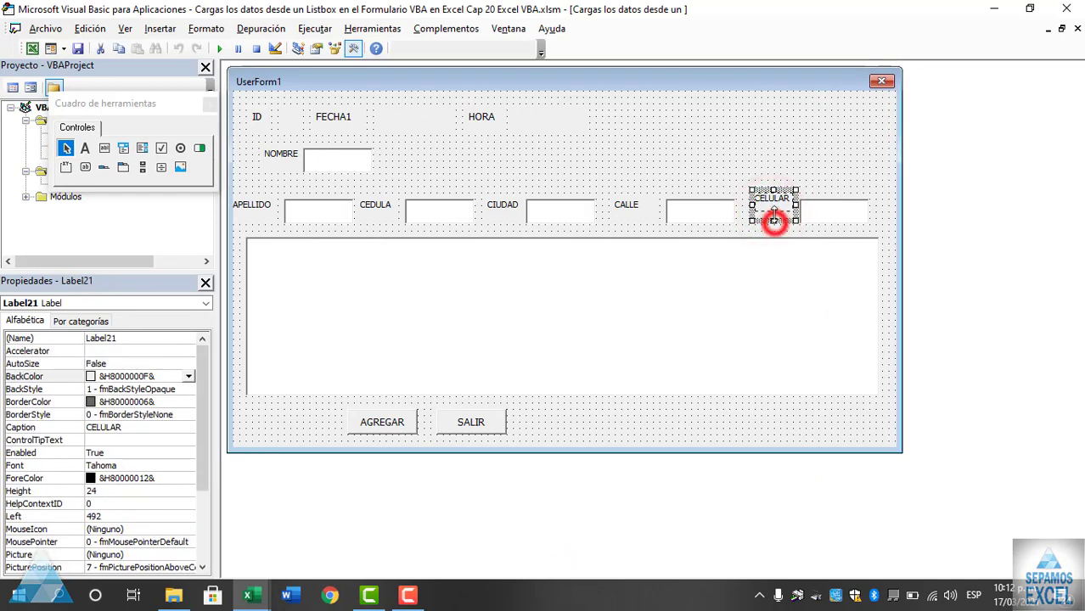
click(626, 211)
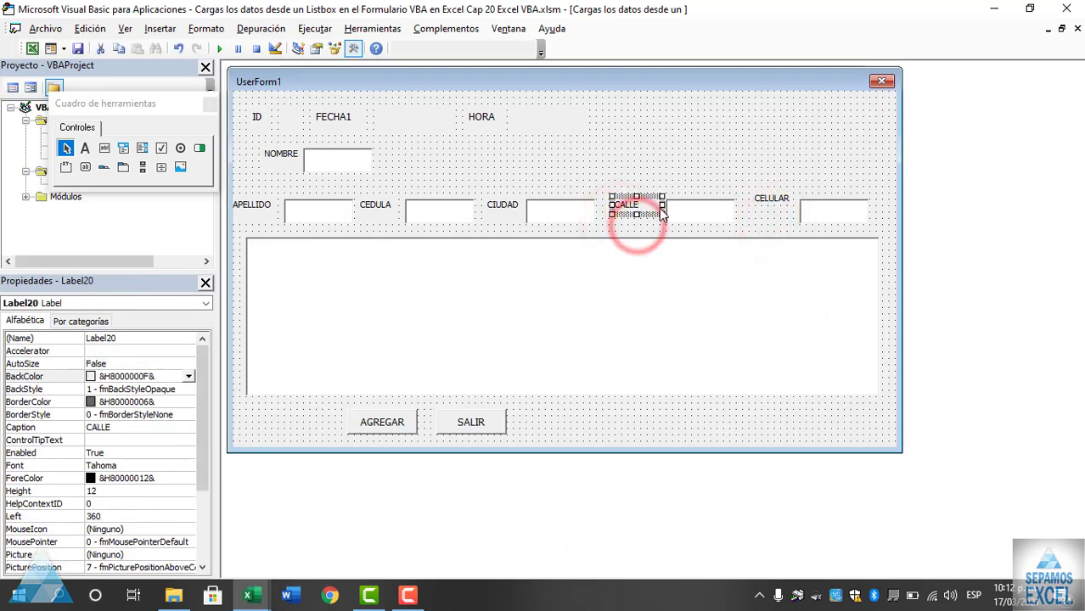
drag(663, 214, 663, 227)
click(506, 221)
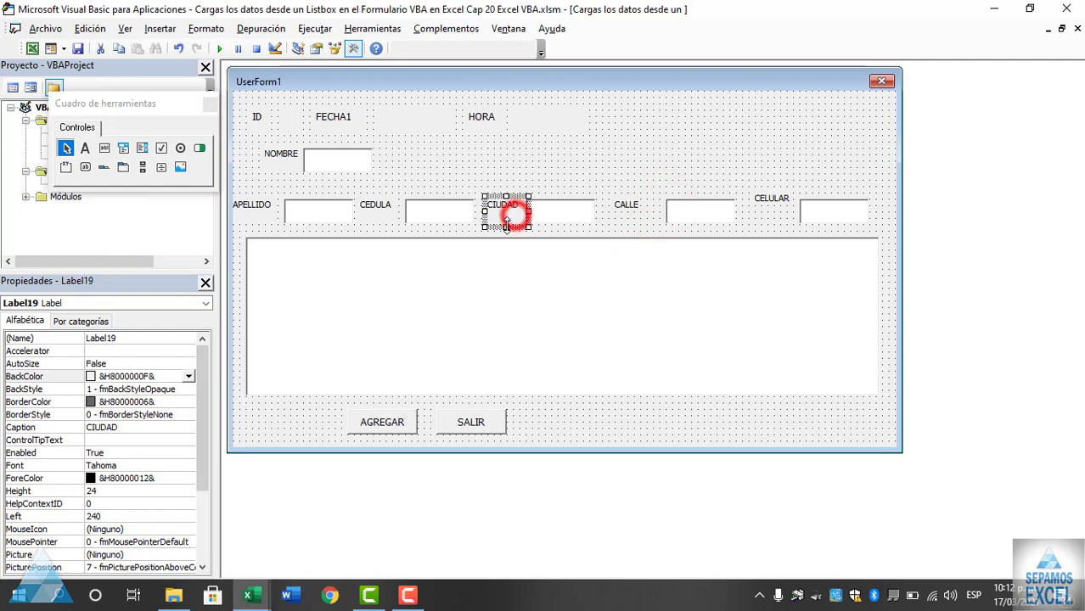
drag(506, 227, 522, 206)
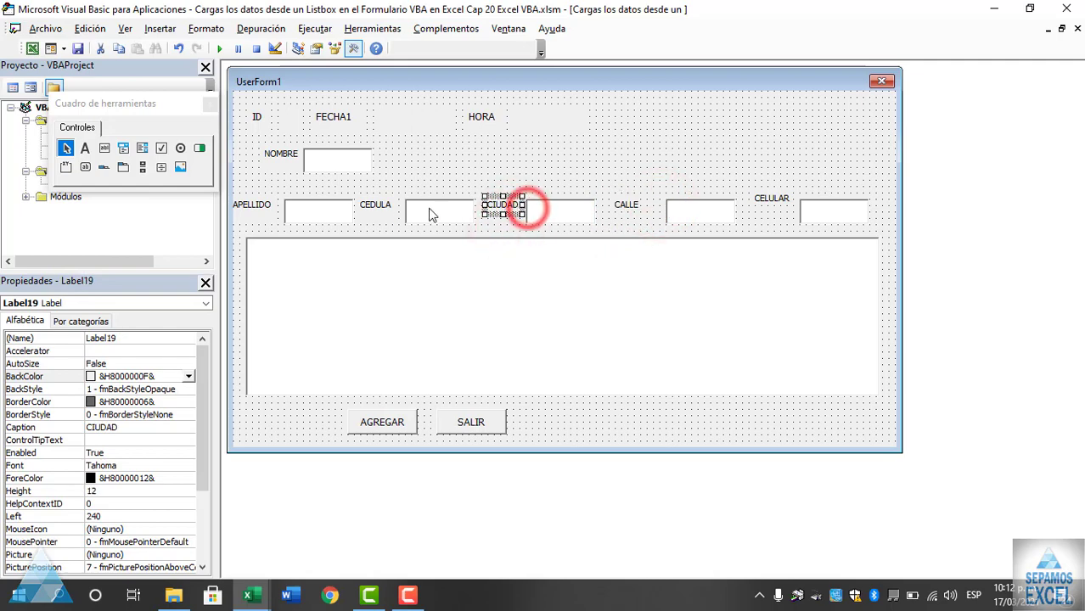
click(379, 212)
mouse_move(379, 232)
mouse_down()
mouse_move(379, 215)
mouse_move(404, 208)
mouse_up()
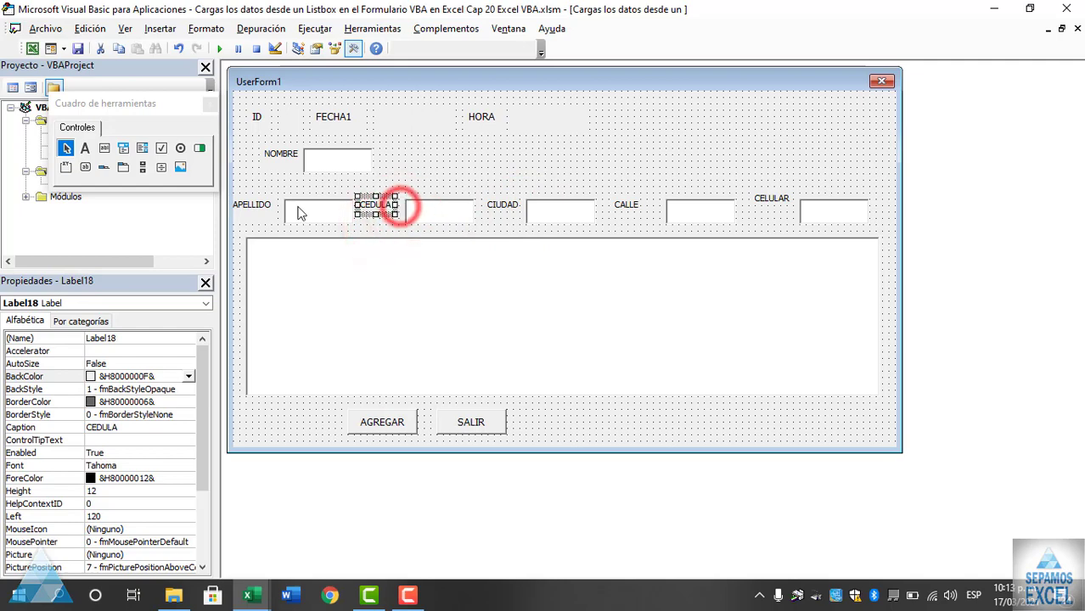
click(253, 226)
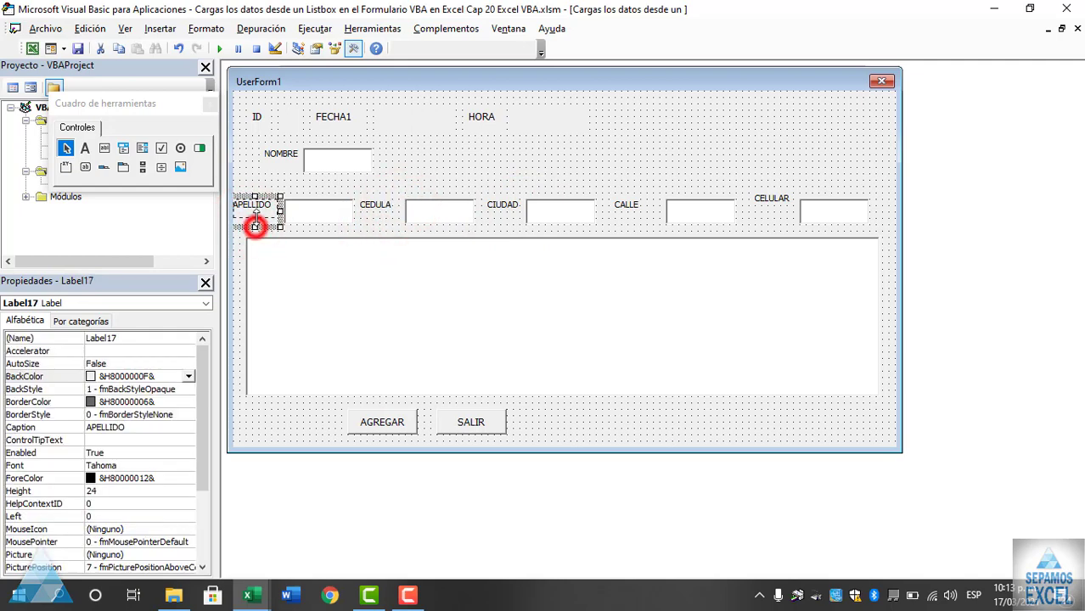
drag(253, 226, 253, 216)
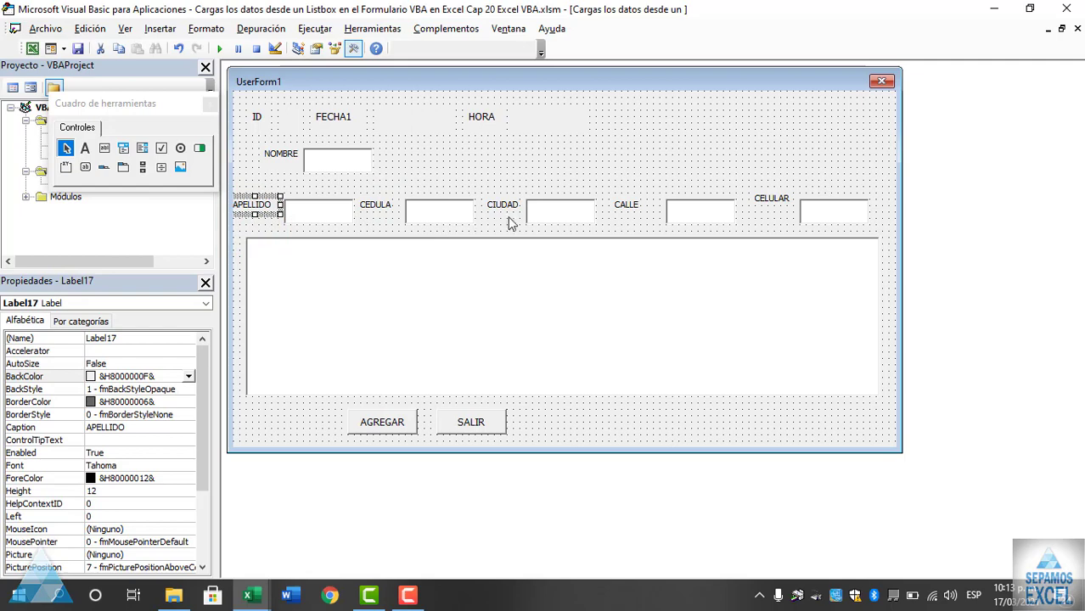
- Move the CELULAR, CALLE, CIUDAD, CEDULA and APELLIDO labels above their text boxes
drag(775, 204, 835, 194)
drag(625, 204, 702, 192)
drag(507, 206, 564, 194)
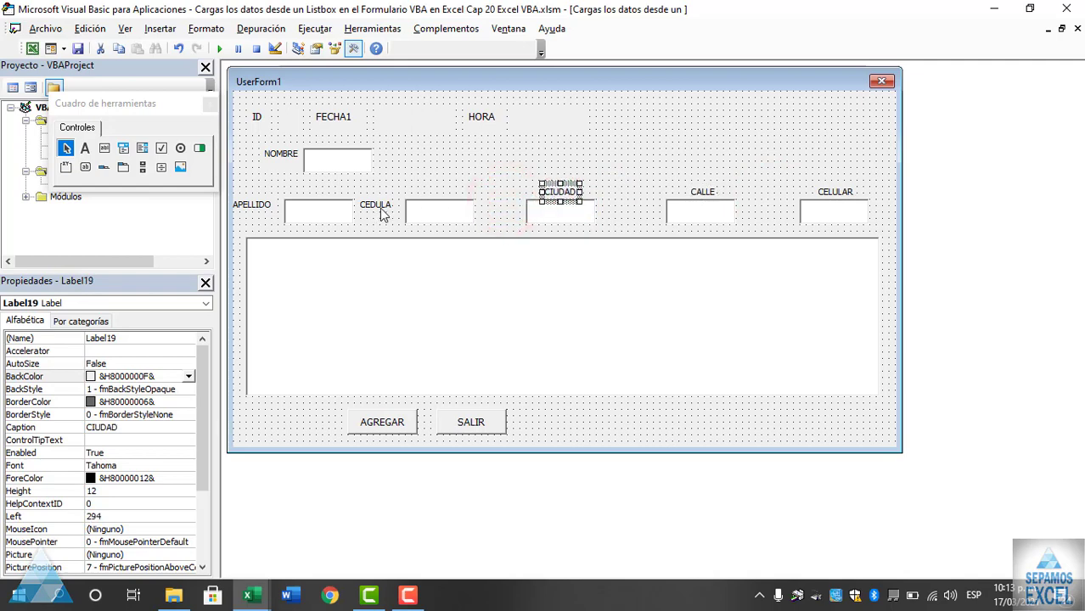
mouse_move(381, 214)
mouse_down()
mouse_move(451, 194)
mouse_move(439, 193)
mouse_up()
drag(251, 205, 318, 192)
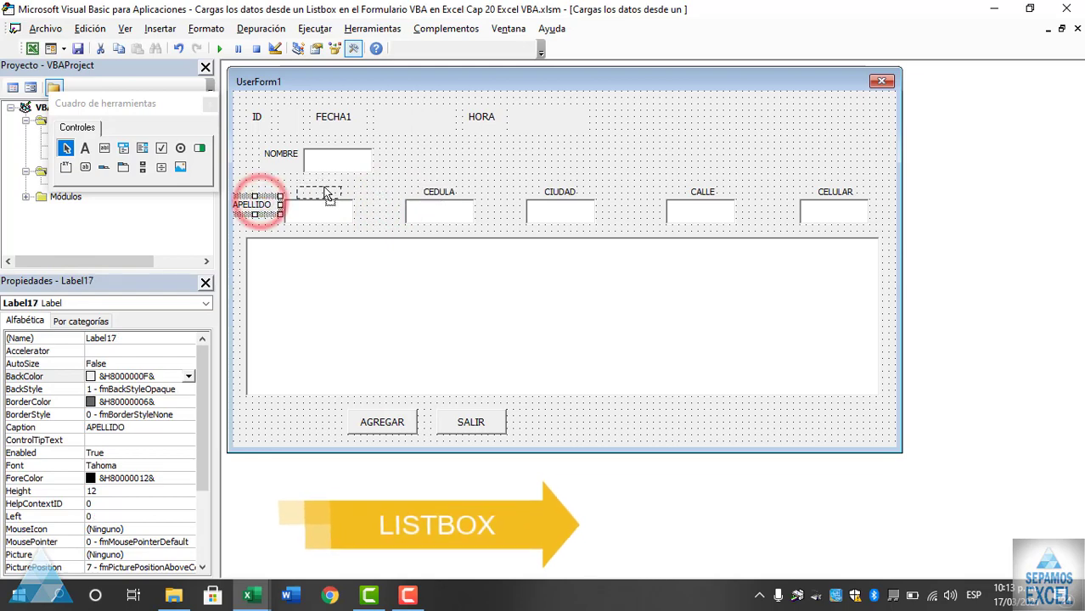
click(424, 162)
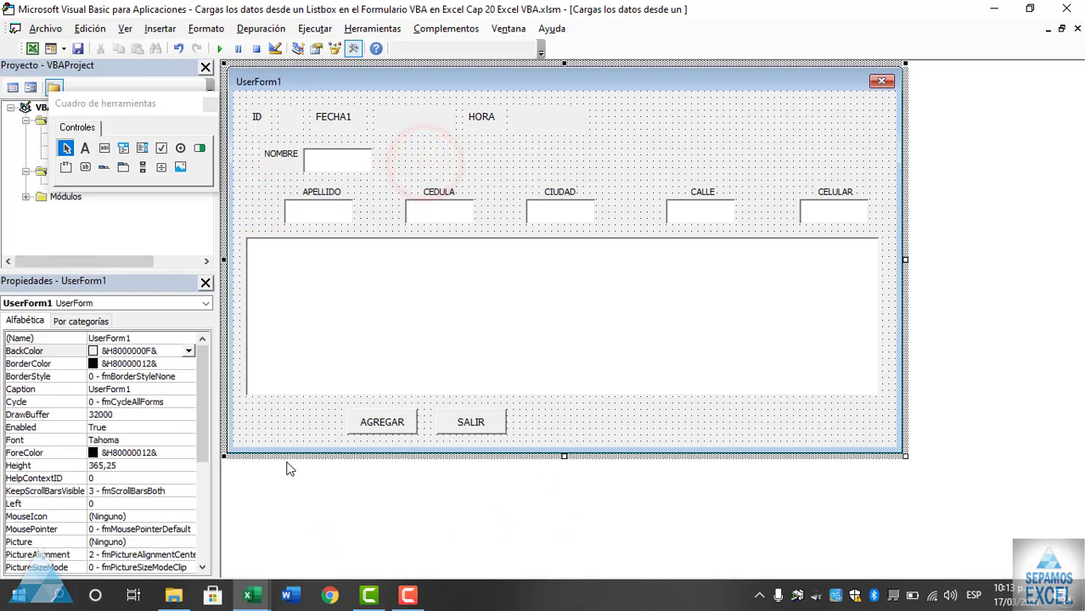
- Shift the AGREGAR and SALIR buttons to the right
drag(352, 423, 350, 423)
drag(449, 412, 556, 415)
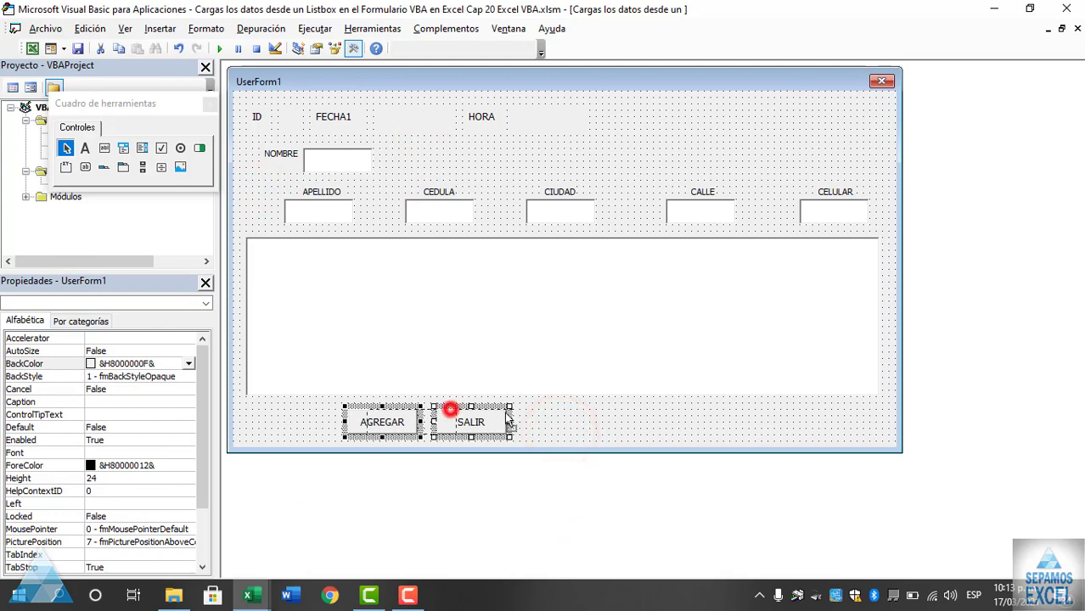
click(630, 165)
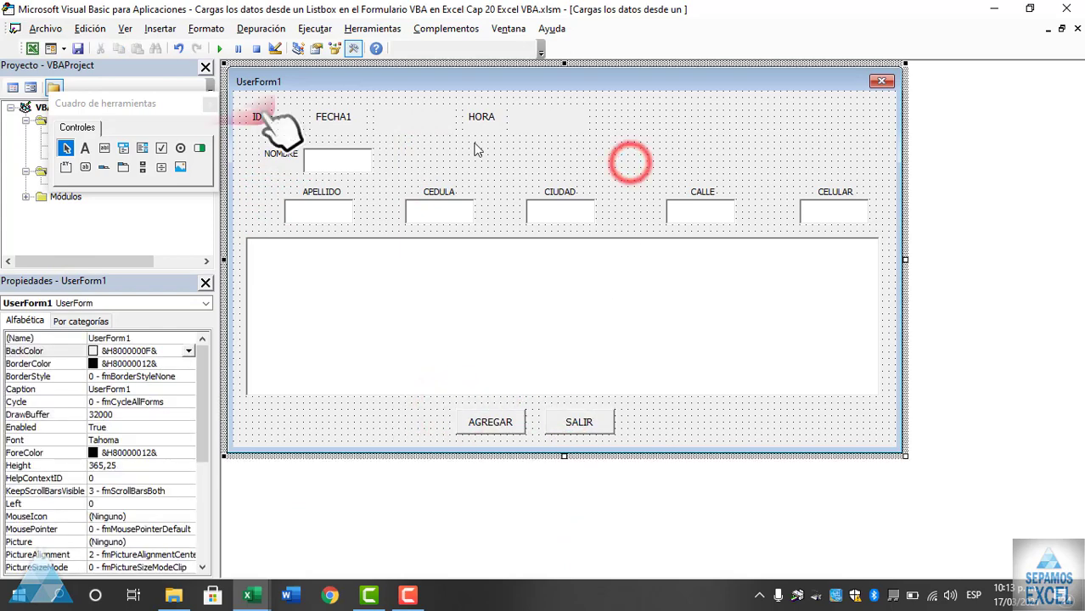
- Place the NOMBRE label and text box beside HORA in the top row
mouse_move(376, 167)
mouse_down()
mouse_move(316, 167)
mouse_move(679, 140)
mouse_up()
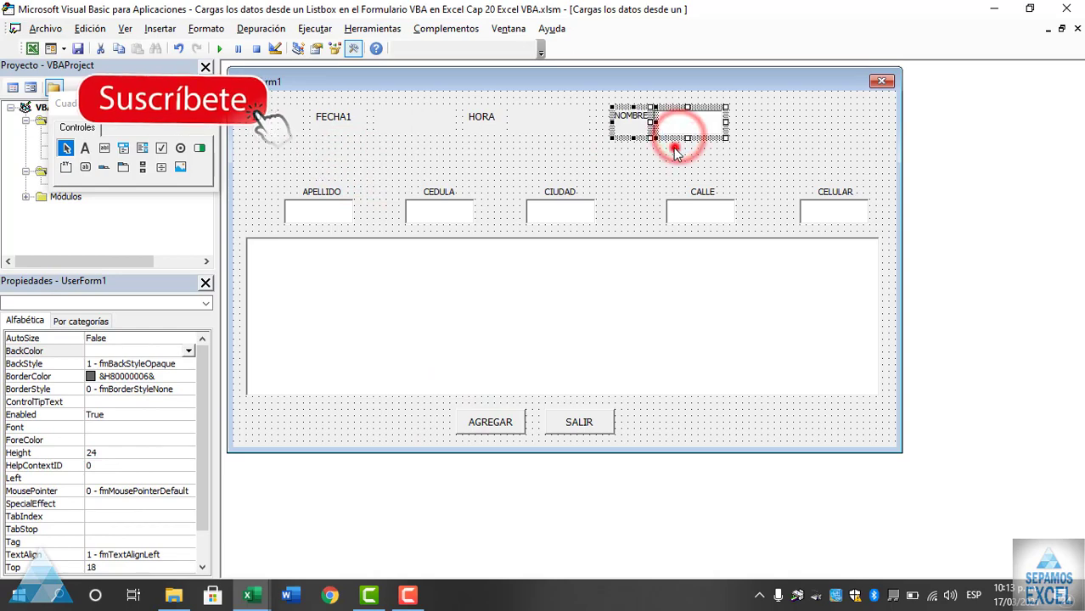
click(677, 138)
click(624, 128)
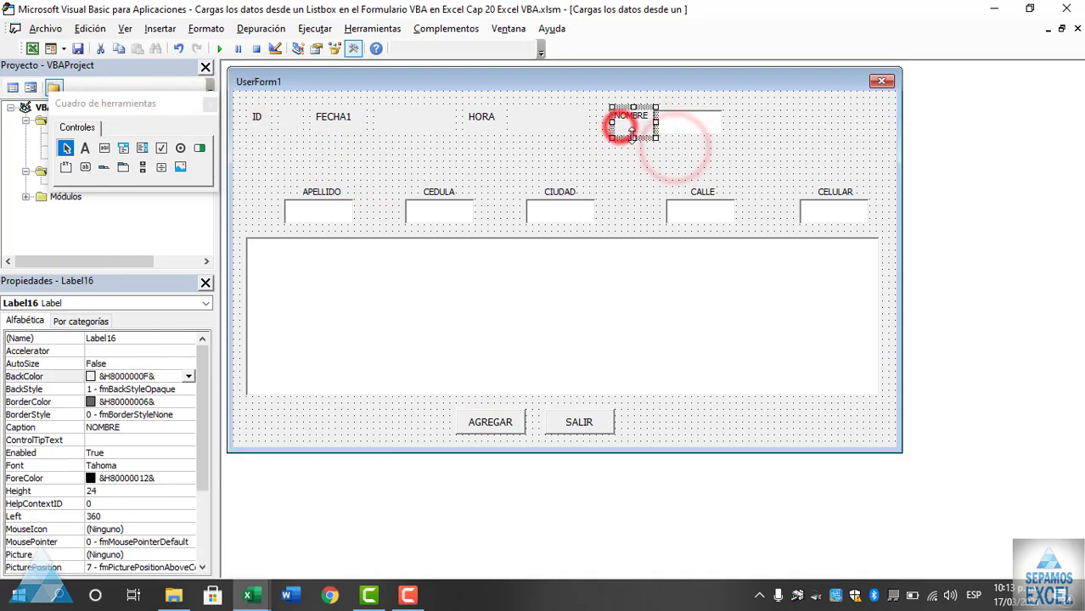
click(677, 126)
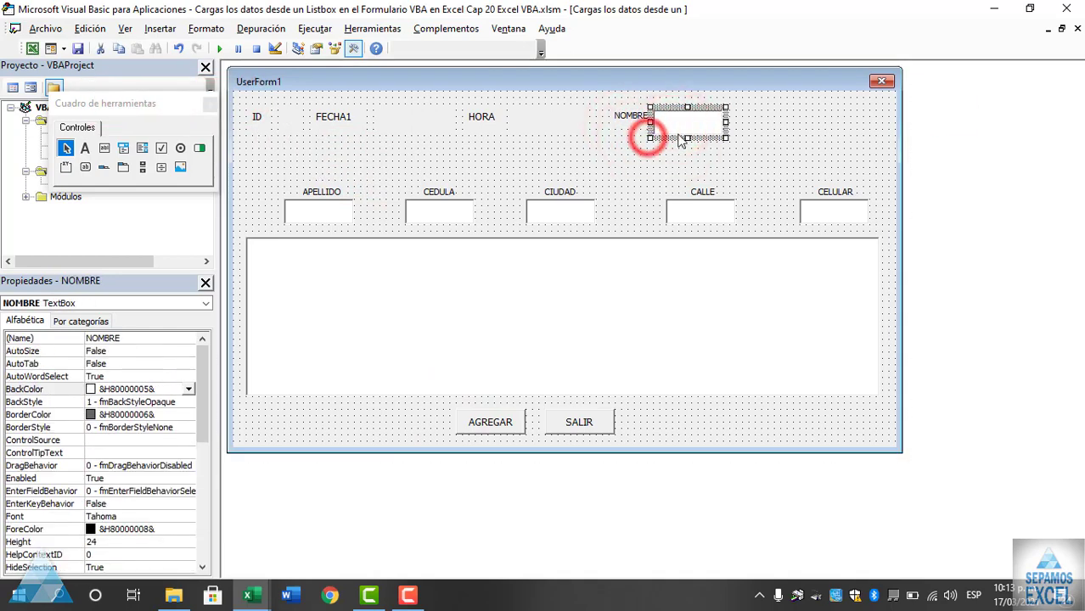
click(659, 145)
click(643, 128)
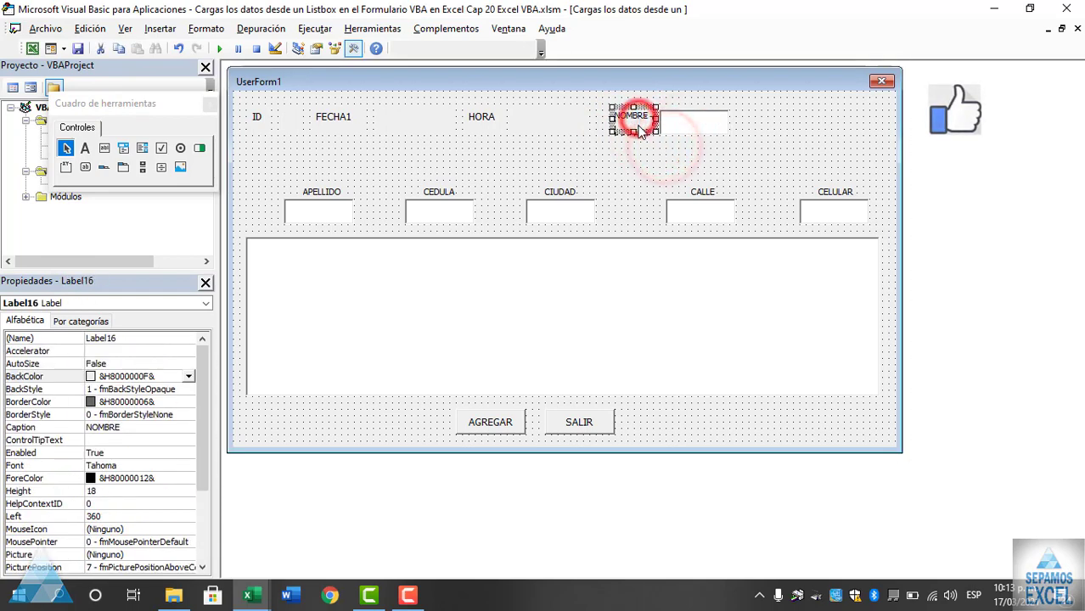
drag(641, 132, 641, 139)
click(637, 145)
- Raise the fields, list and buttons, shorten UserForm1 to height 325,5, and run it
mouse_move(853, 422)
mouse_down()
mouse_move(588, 429)
mouse_move(254, 174)
mouse_up()
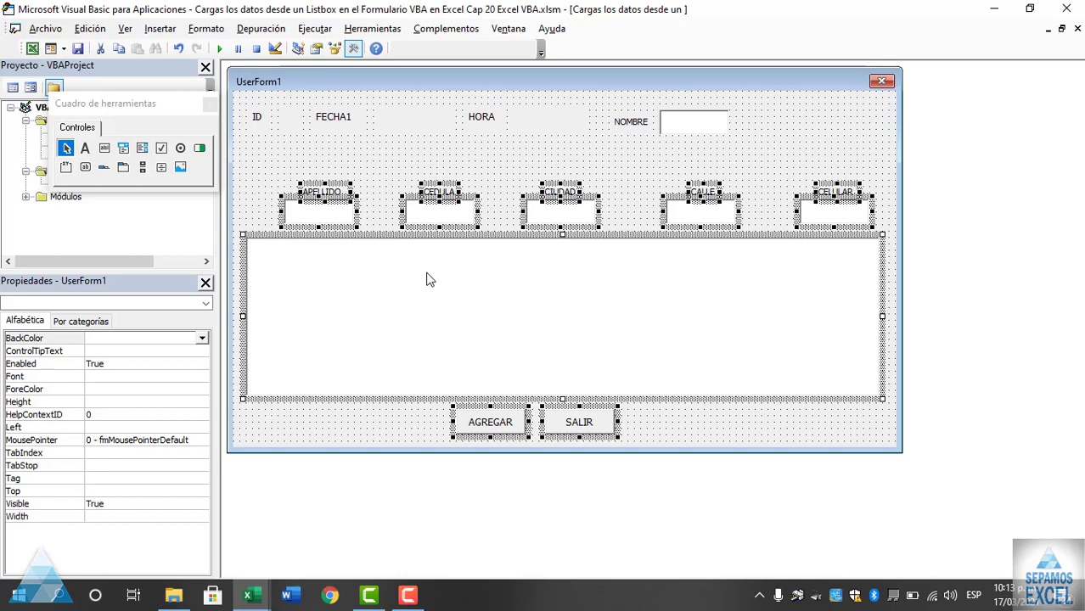
drag(428, 274, 427, 231)
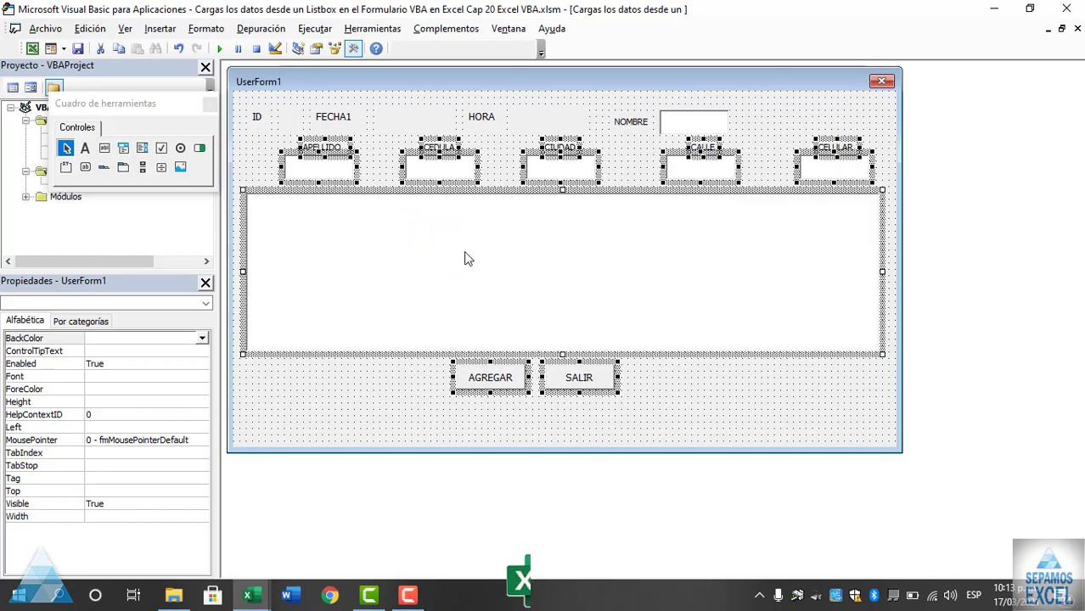
click(669, 380)
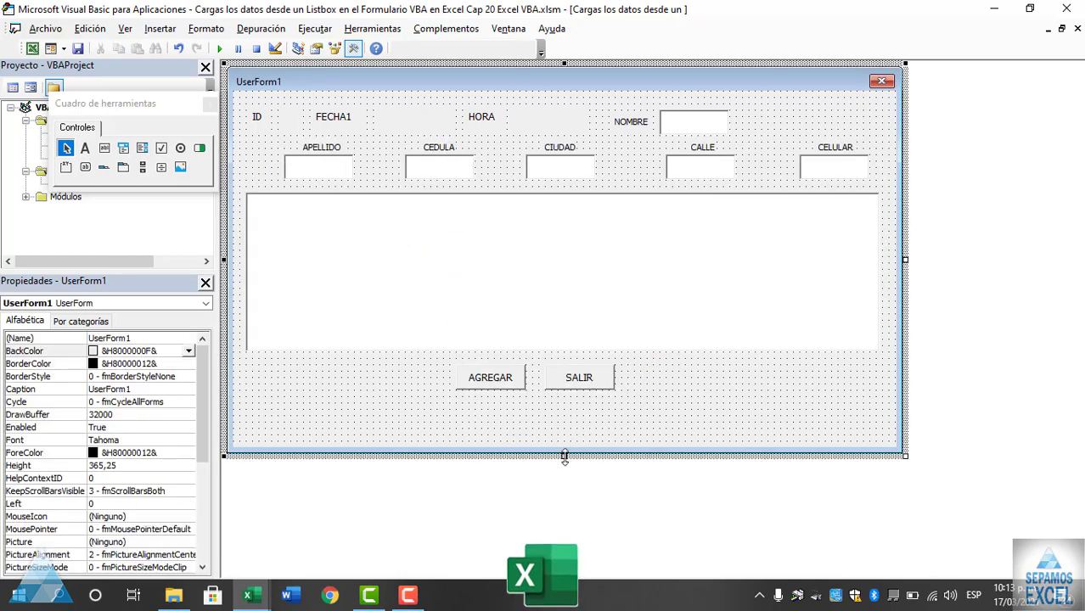
drag(564, 457, 563, 414)
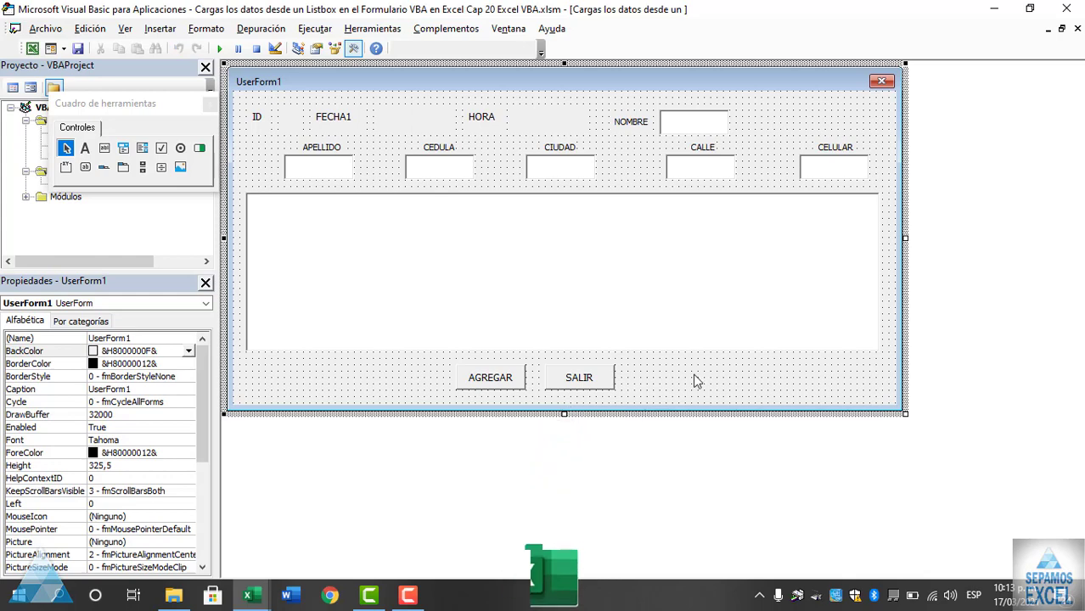
key(F5)
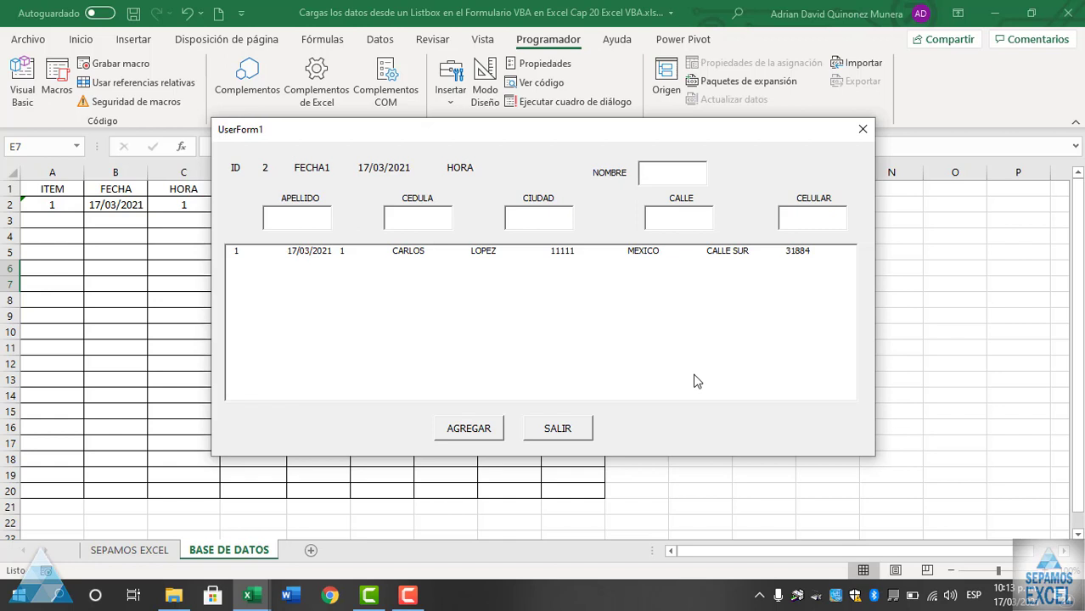
- Close the form and fill the A2:I2 BASE DE DATOS record down to row 20, giving items 1–19
click(871, 132)
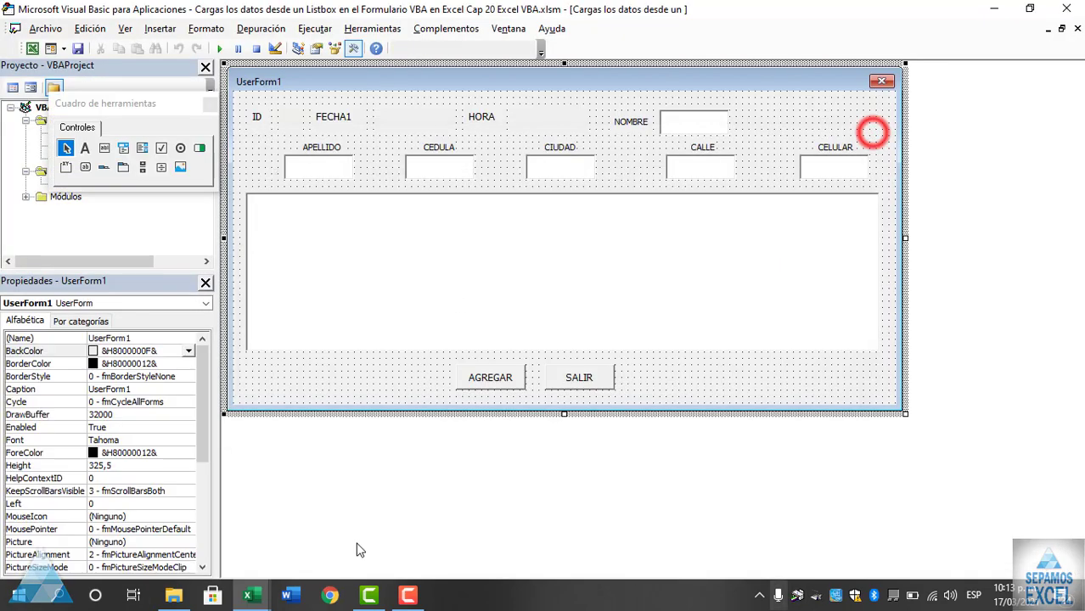
click(32, 49)
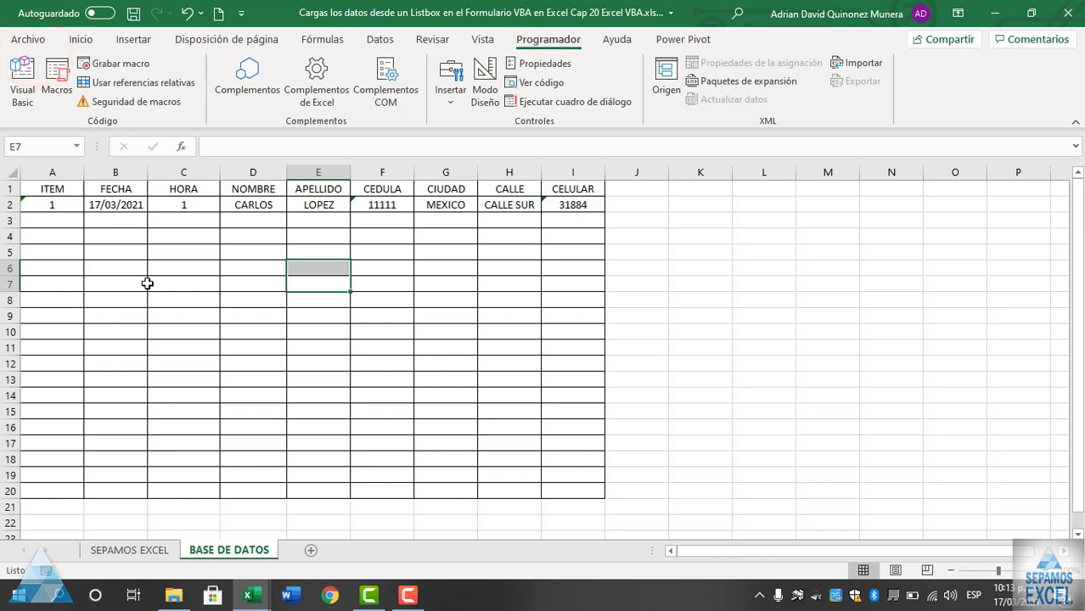
drag(50, 204, 573, 205)
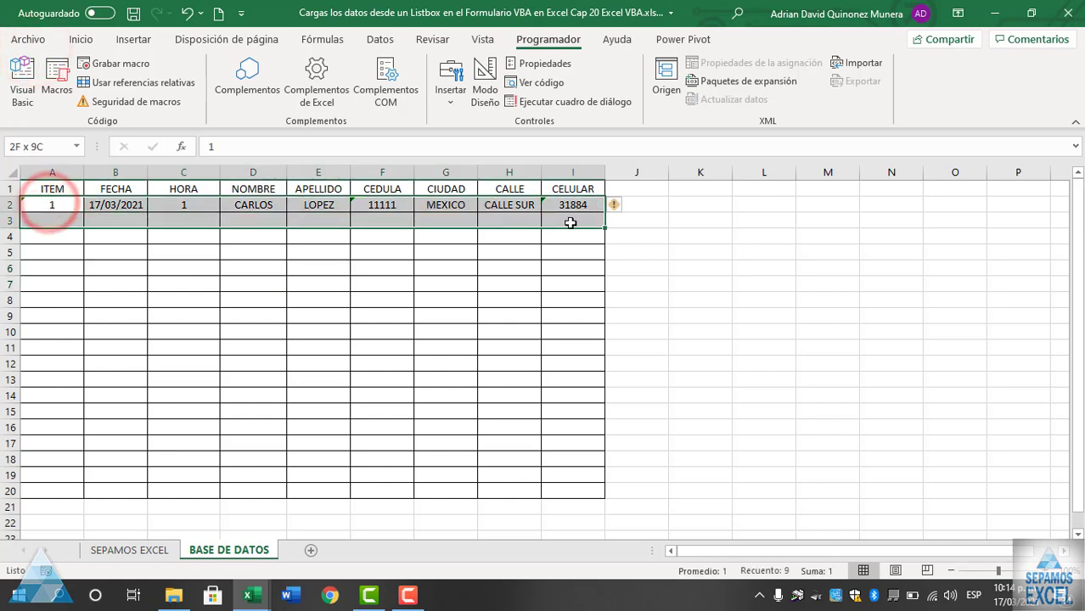
click(136, 242)
mouse_move(45, 205)
mouse_down()
mouse_move(573, 205)
mouse_move(605, 495)
mouse_up()
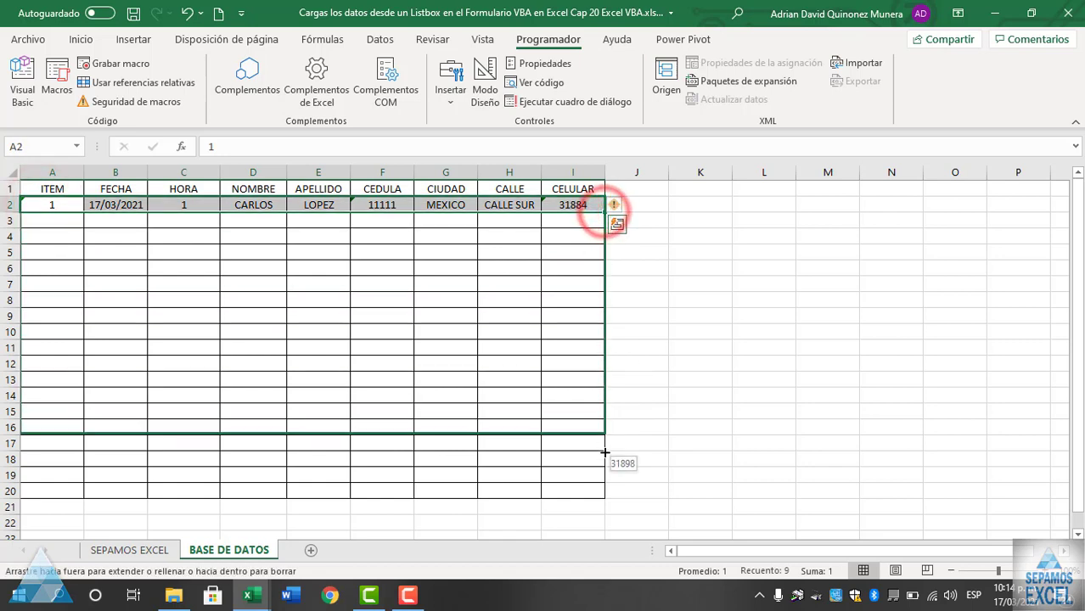
click(671, 344)
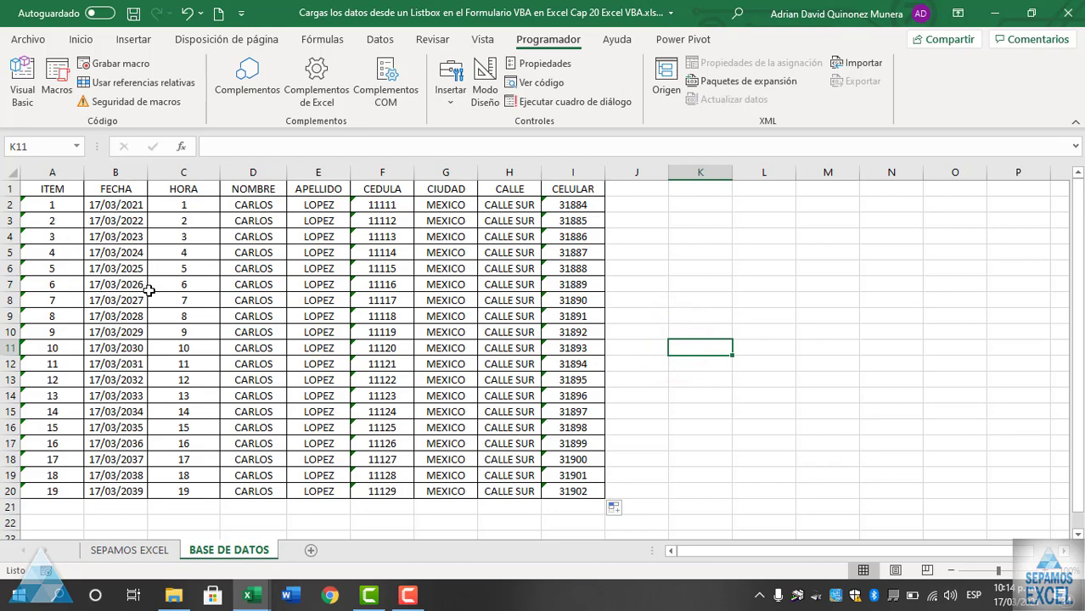
click(23, 81)
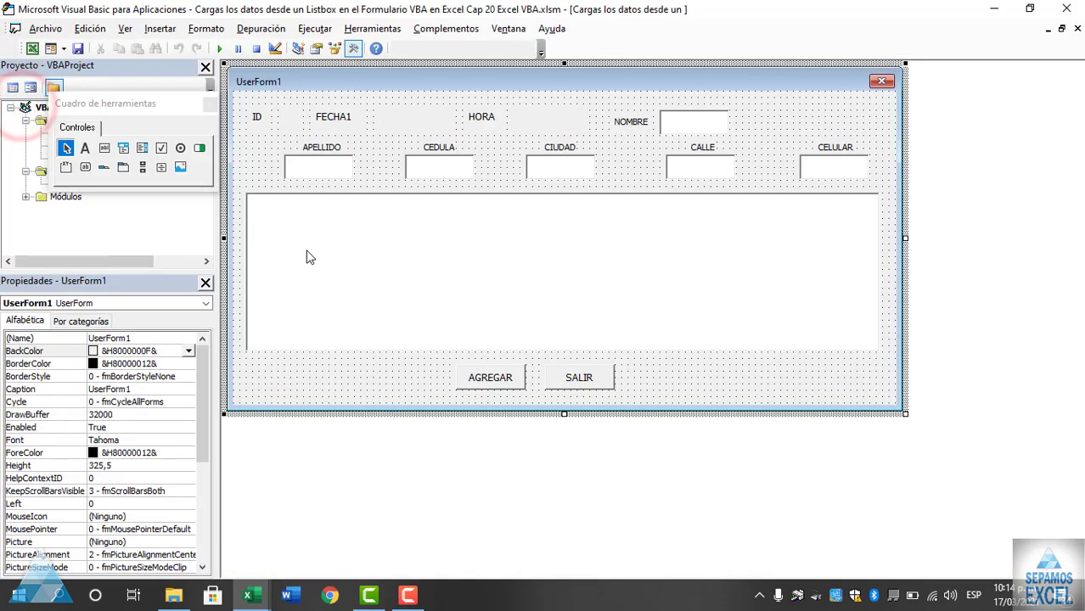
- Test-run UserForm1 to confirm ListBox1 lists all 19 records, exit with SALIR, and reopen its Initialize code
key(alt+F11)
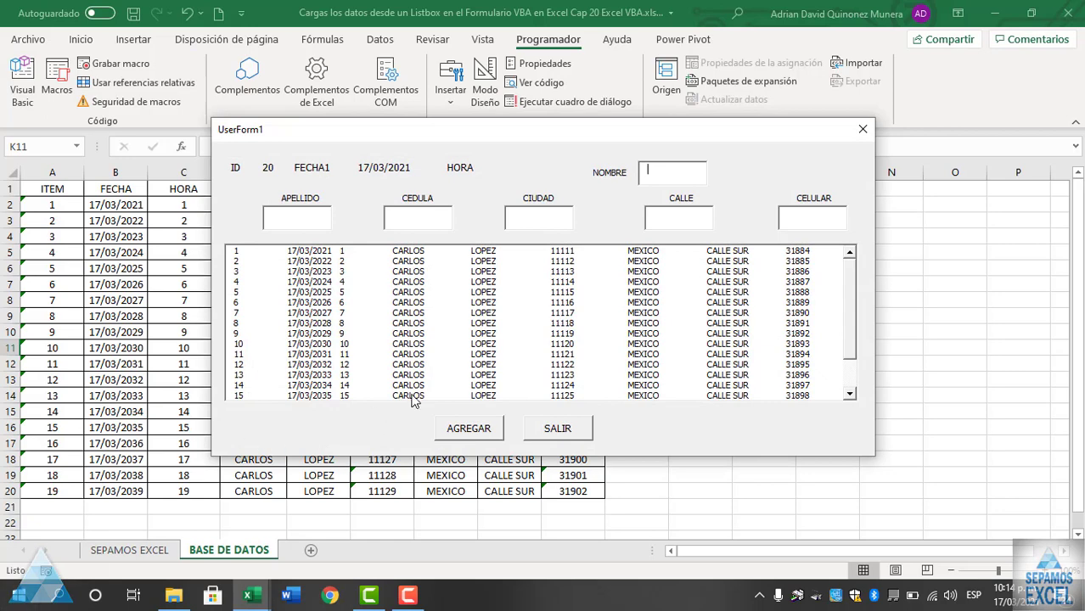
click(853, 306)
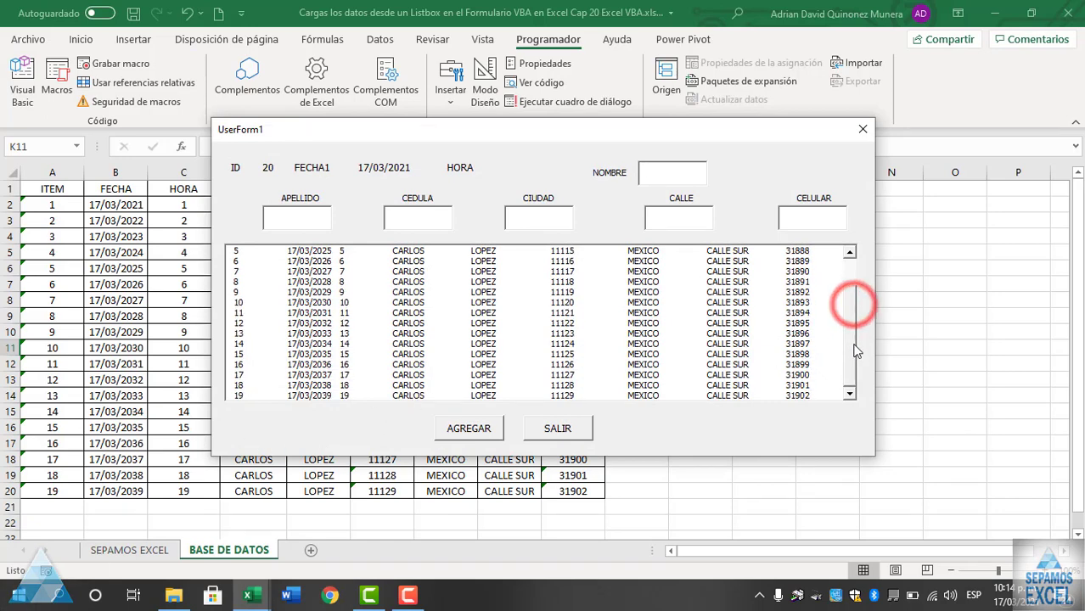
mouse_move(858, 291)
mouse_down()
mouse_move(860, 345)
mouse_move(844, 340)
mouse_move(855, 362)
mouse_up()
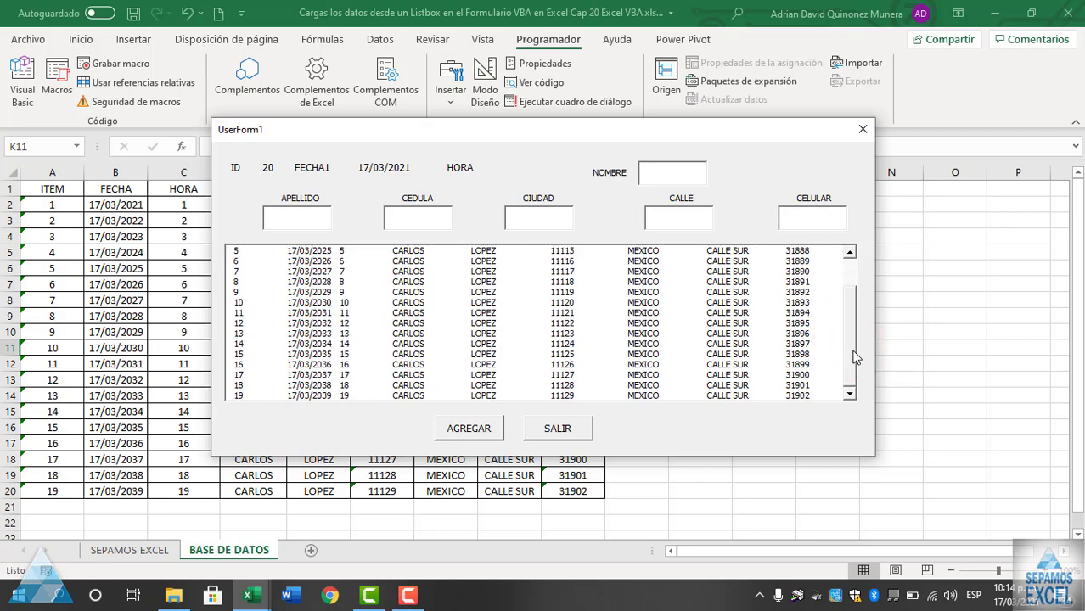
click(561, 430)
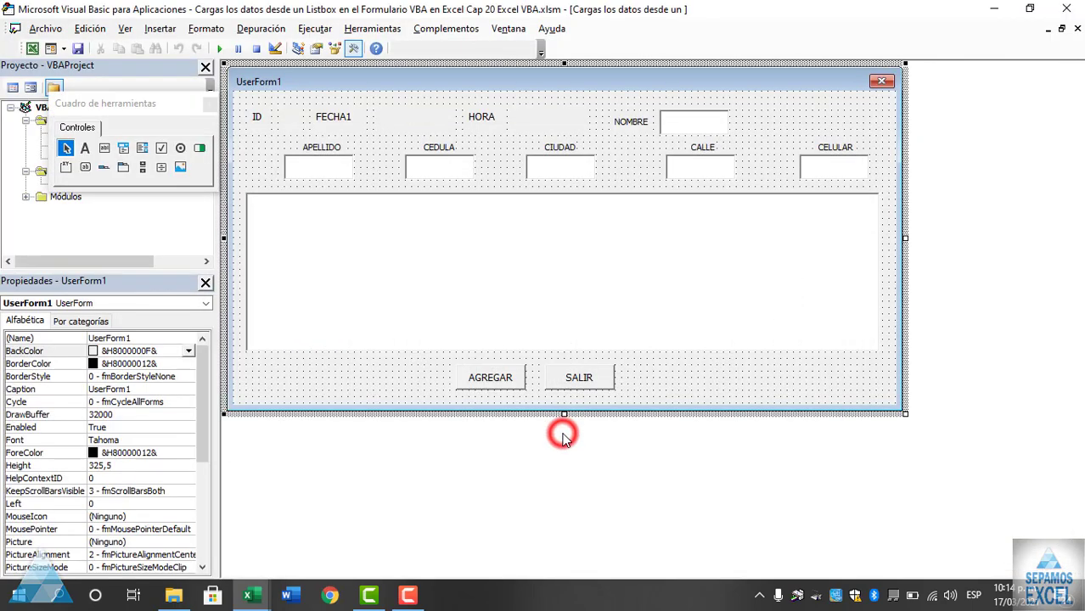
double_click(407, 381)
scroll(408, 379, down, 2)
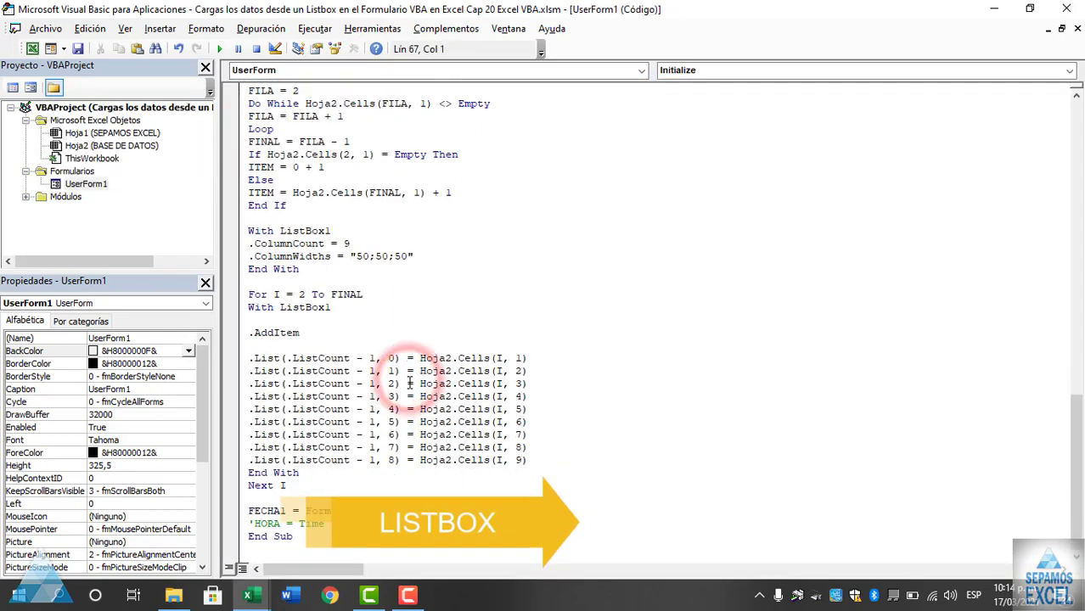
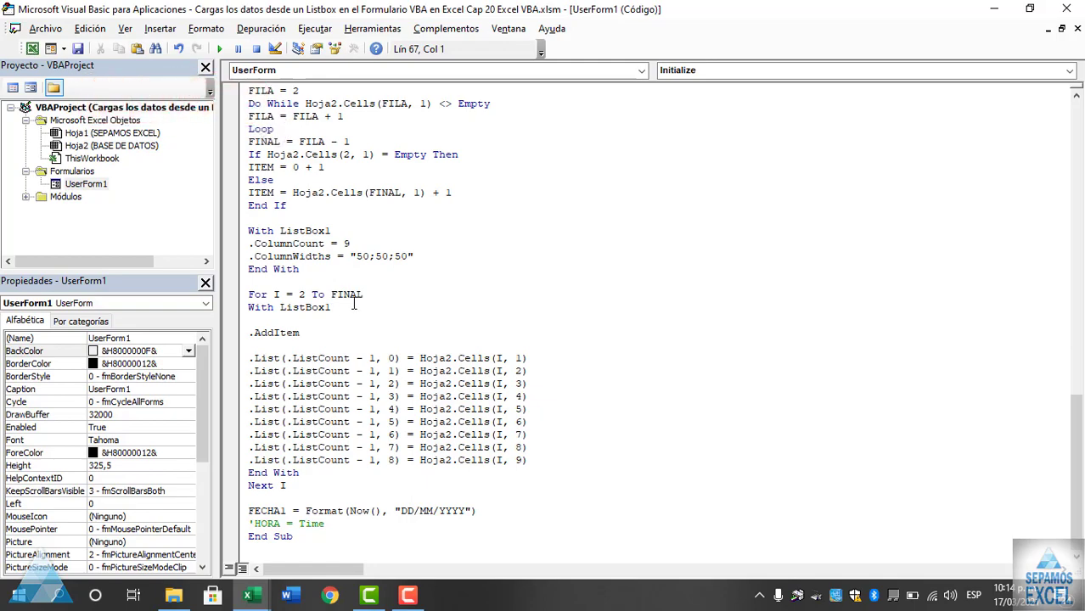
- Run the form and scroll through the loaded list of records before closing it
key(F5)
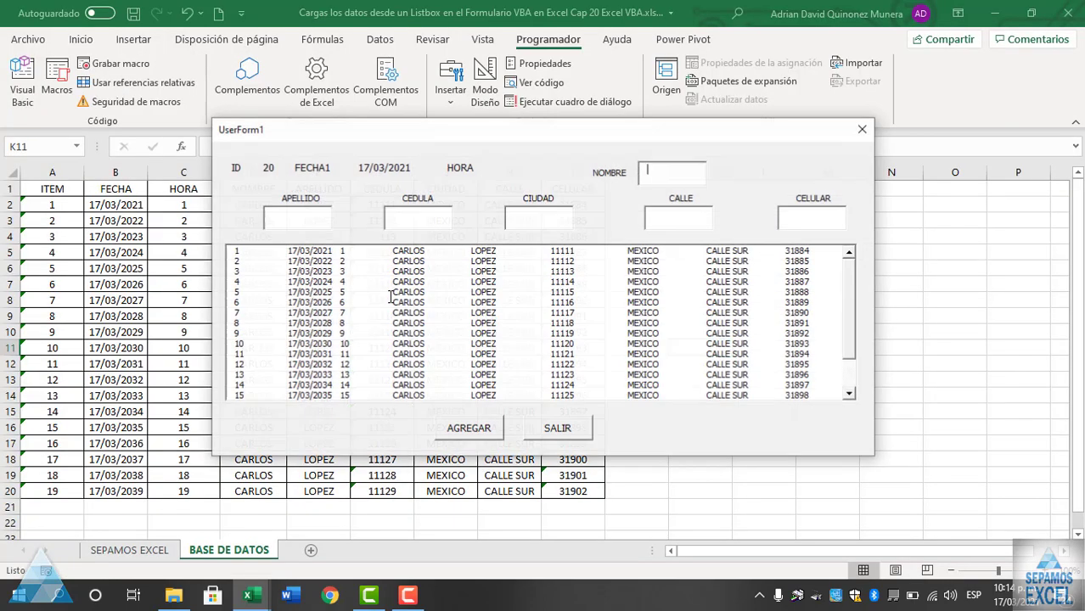
click(853, 287)
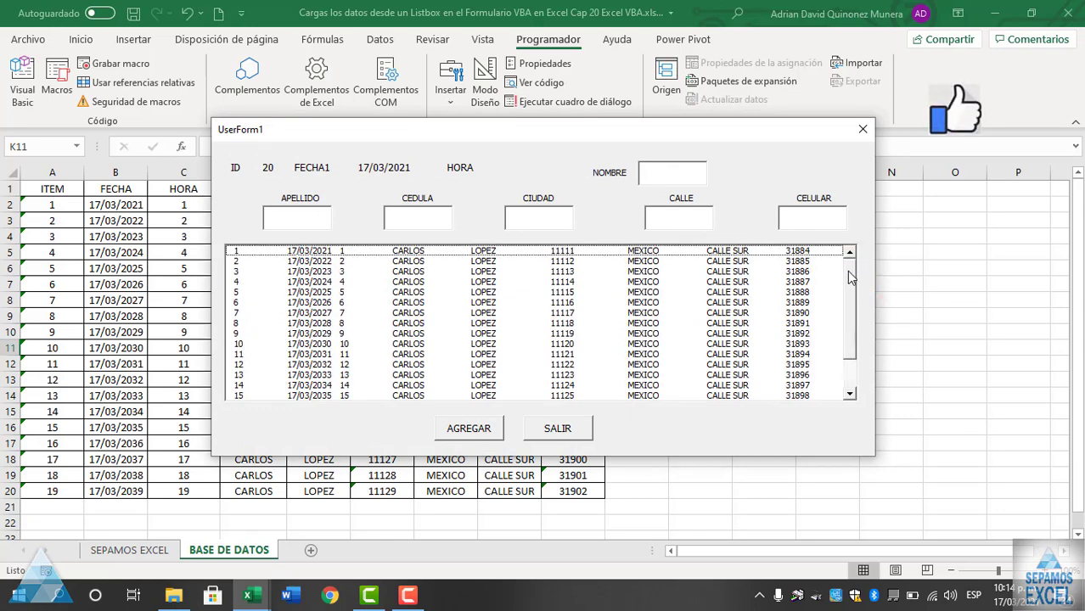
mouse_move(854, 298)
mouse_down()
mouse_move(856, 345)
mouse_move(855, 289)
mouse_move(855, 327)
mouse_up()
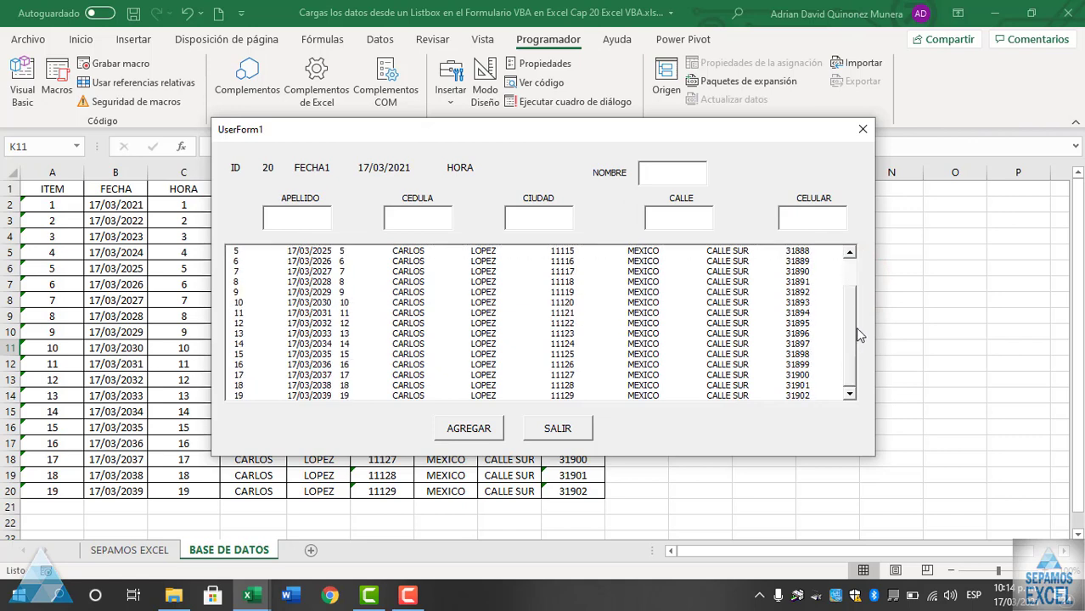
click(863, 129)
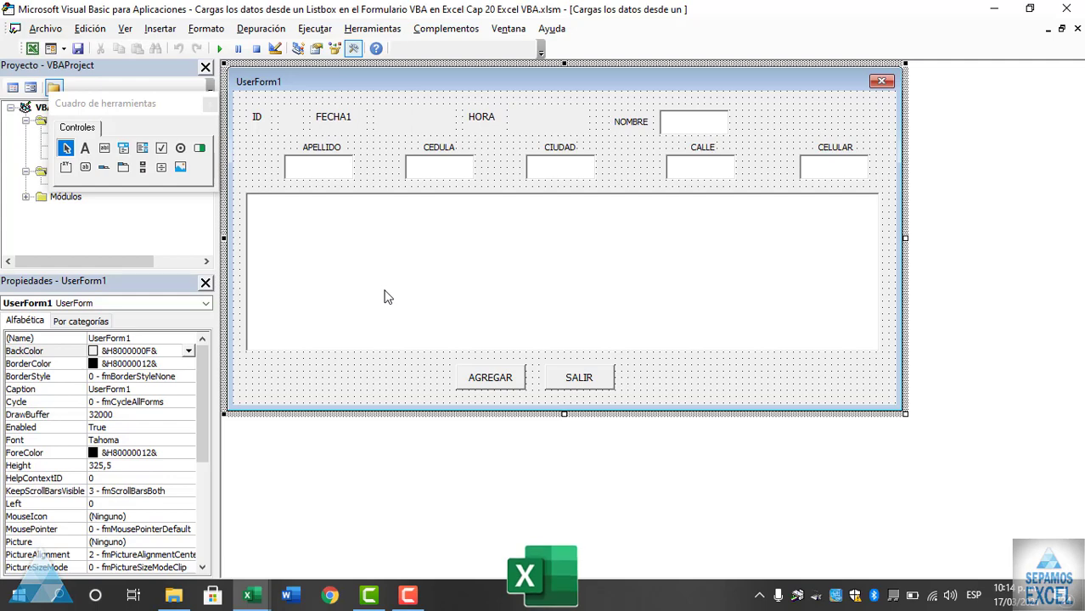
- Toggle a breakpoint on the column count line, then test the form with 10 columns
double_click(384, 366)
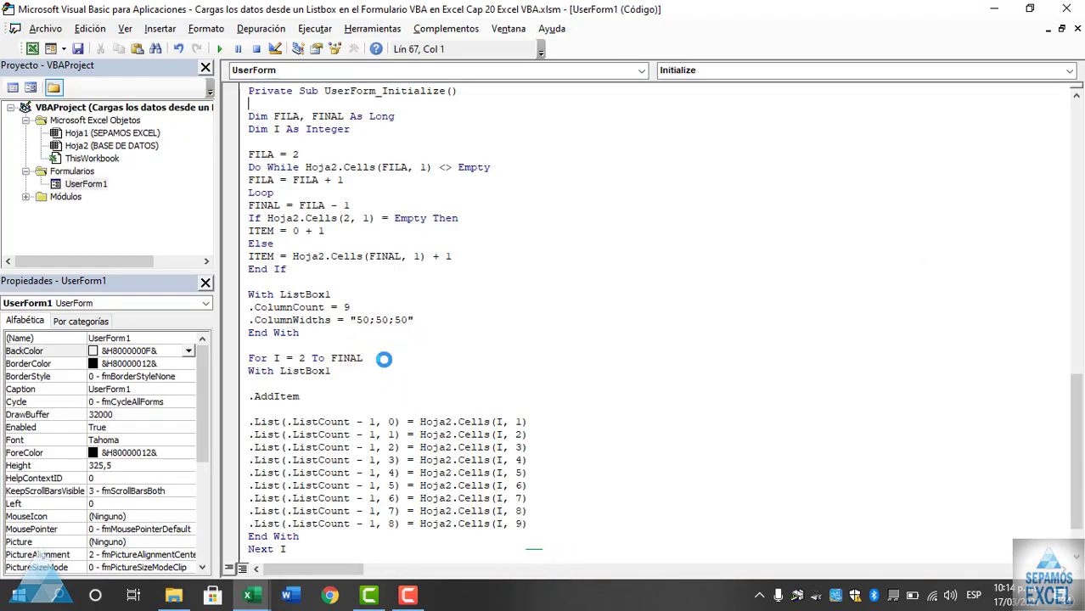
click(230, 307)
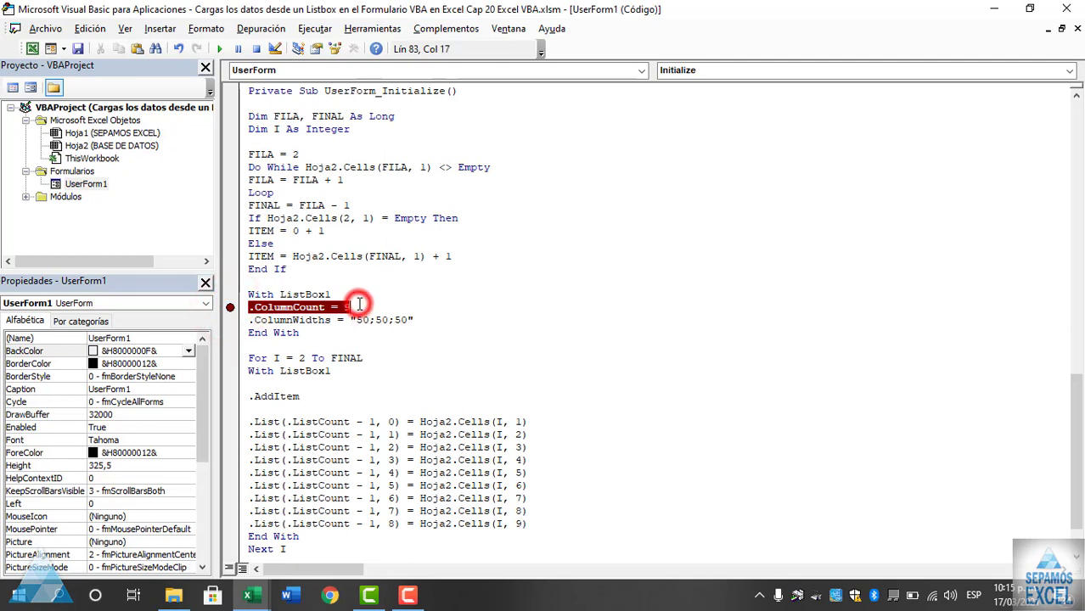
click(230, 308)
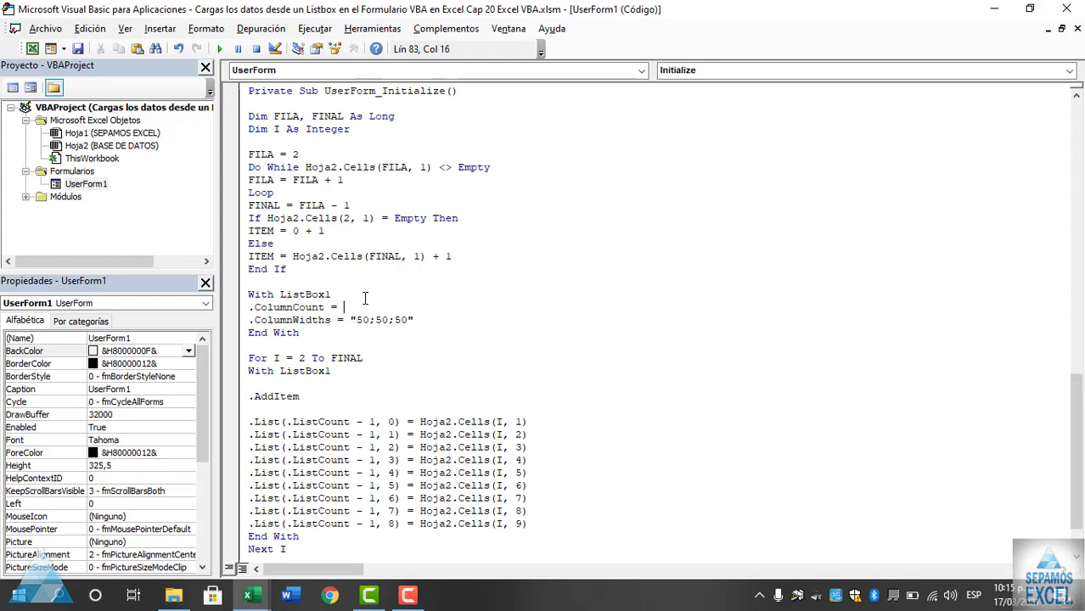
key(F5)
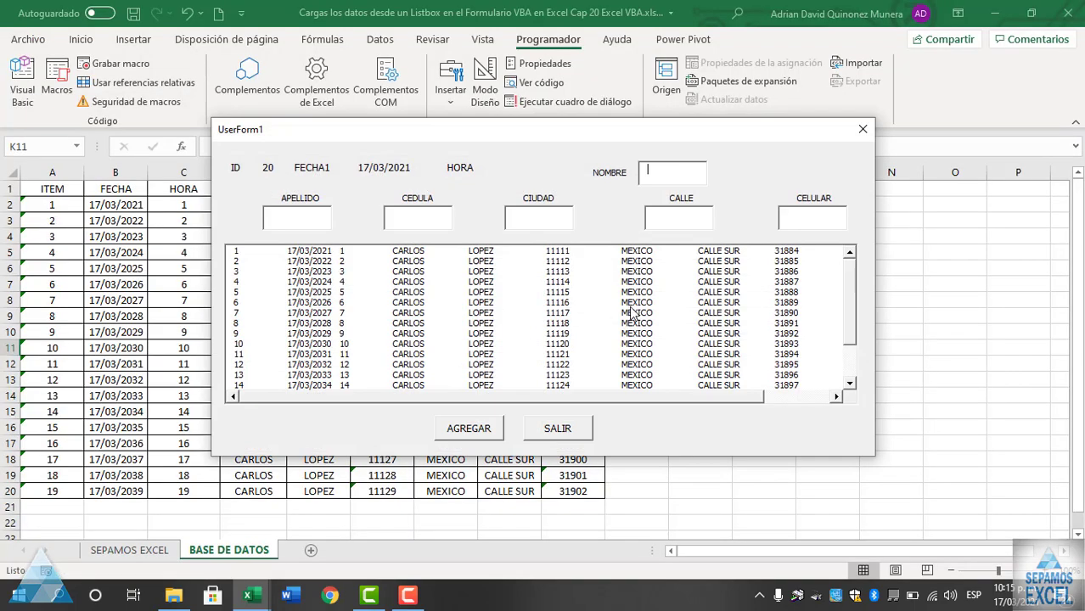
click(687, 398)
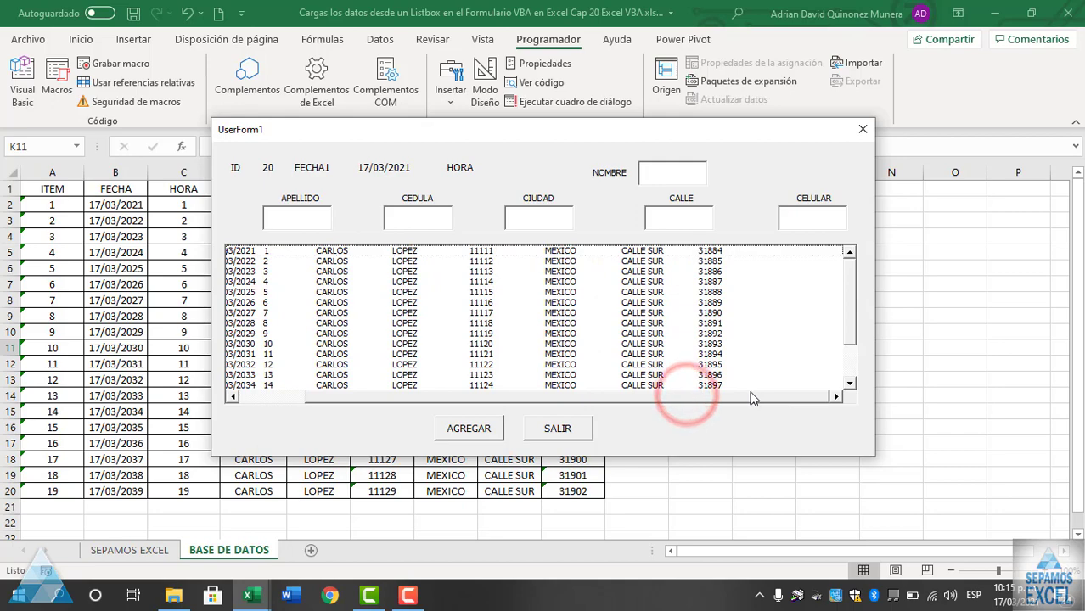
click(569, 429)
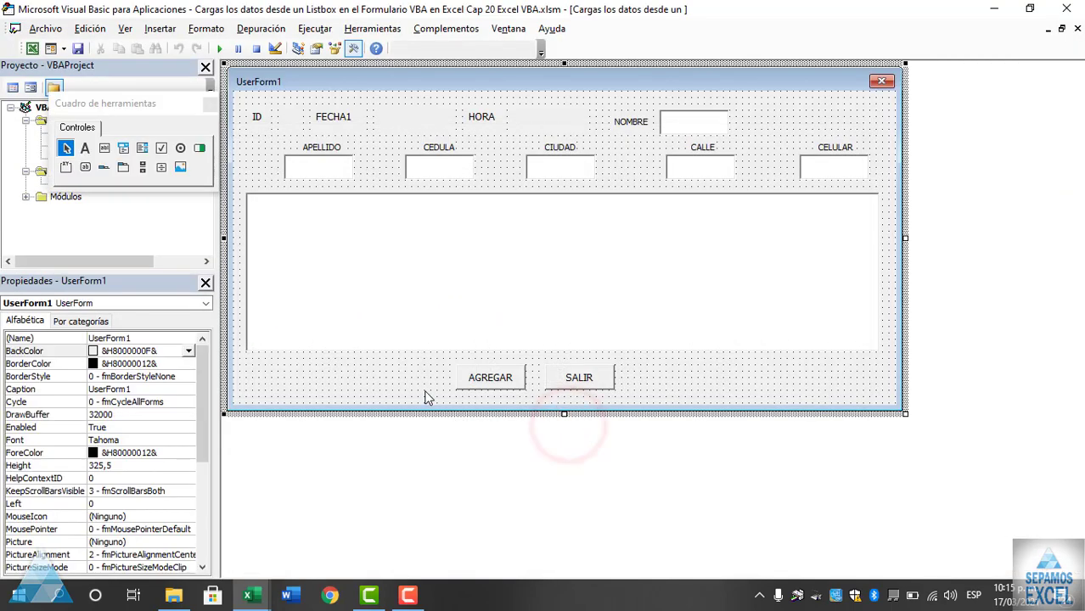
- Edit the column count value and test the form with 11 columns
double_click(425, 391)
click(369, 303)
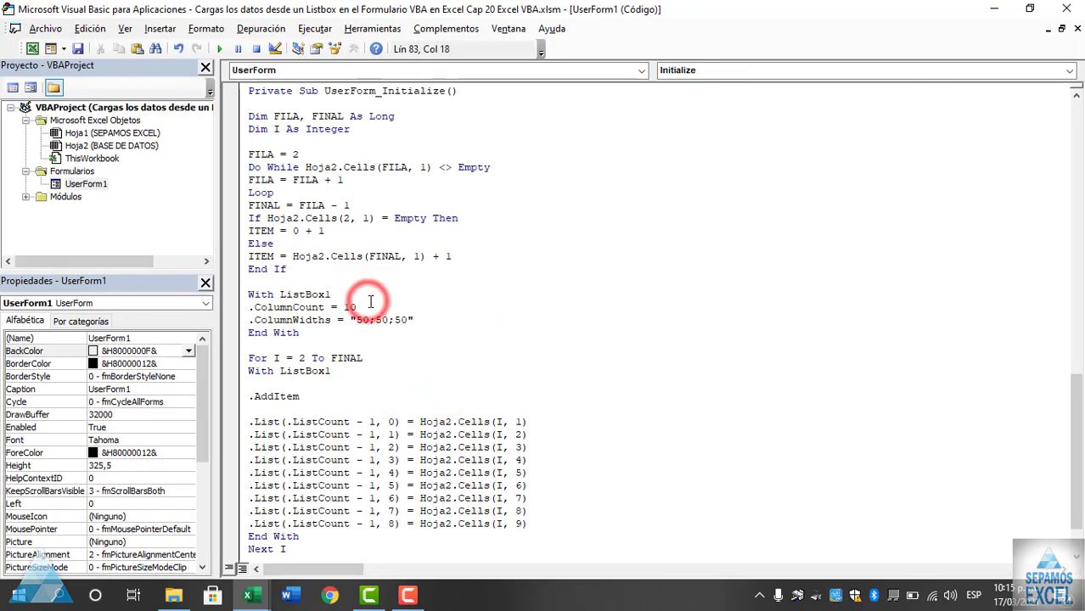
key(BackSpace)
key(F5)
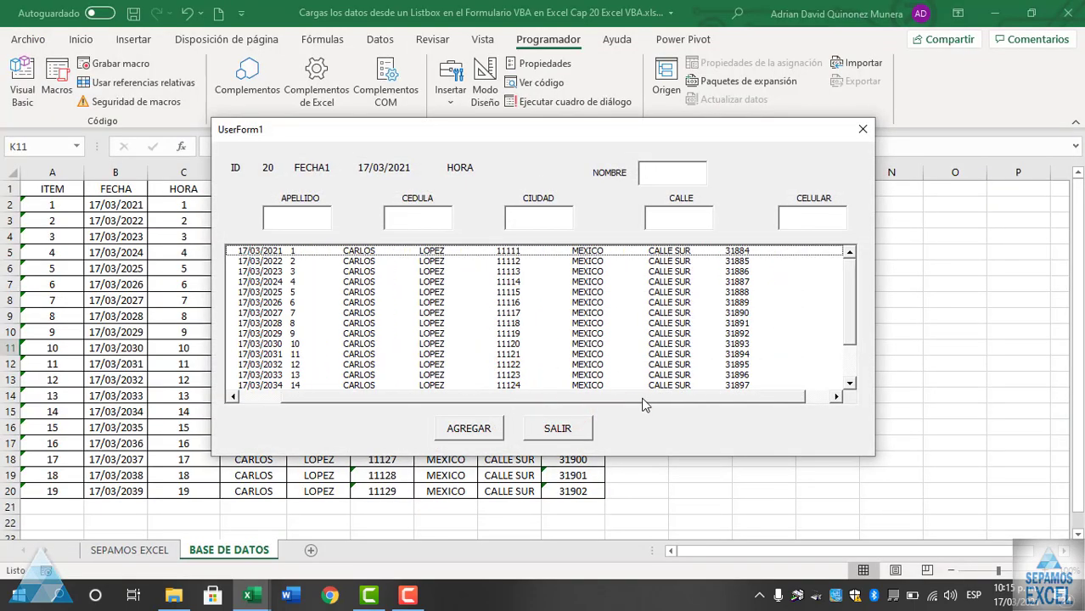
mouse_move(564, 401)
mouse_down()
mouse_move(669, 405)
mouse_move(471, 400)
mouse_up()
click(550, 429)
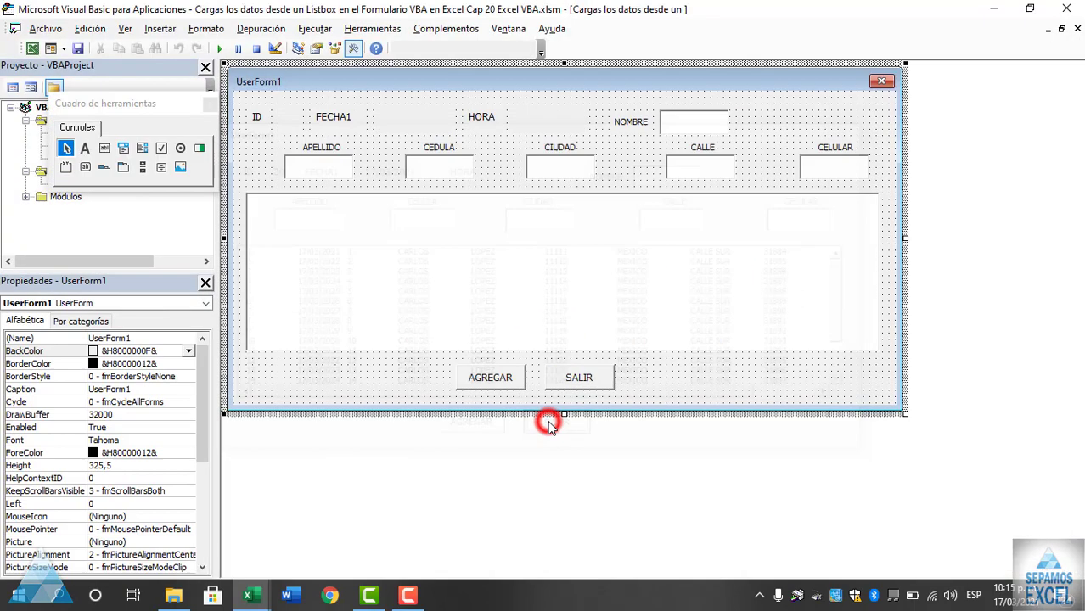
- Restore the list to 9 columns and run the form to check it
double_click(404, 377)
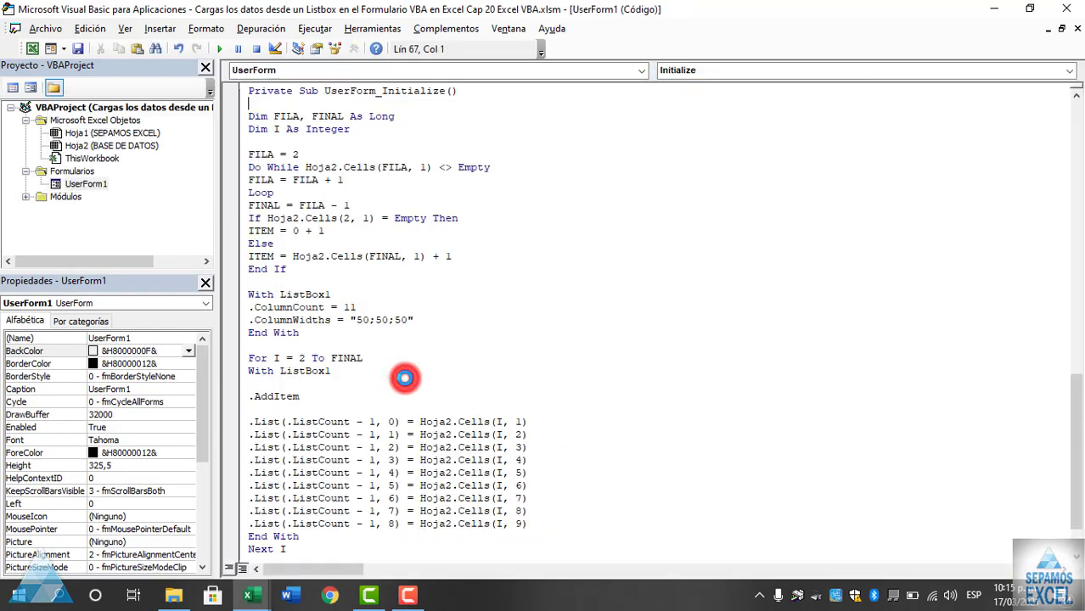
scroll(405, 377, down, 2)
scroll(411, 368, up, 1)
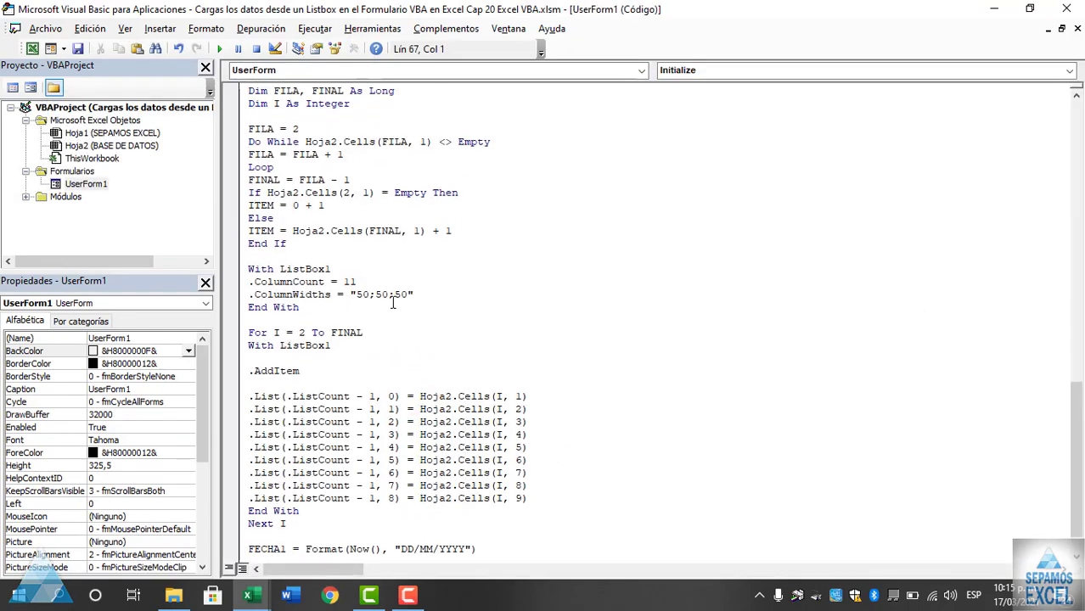
key(BackSpace)
key(BackSpace)
text(9)
scroll(451, 341, down, 1)
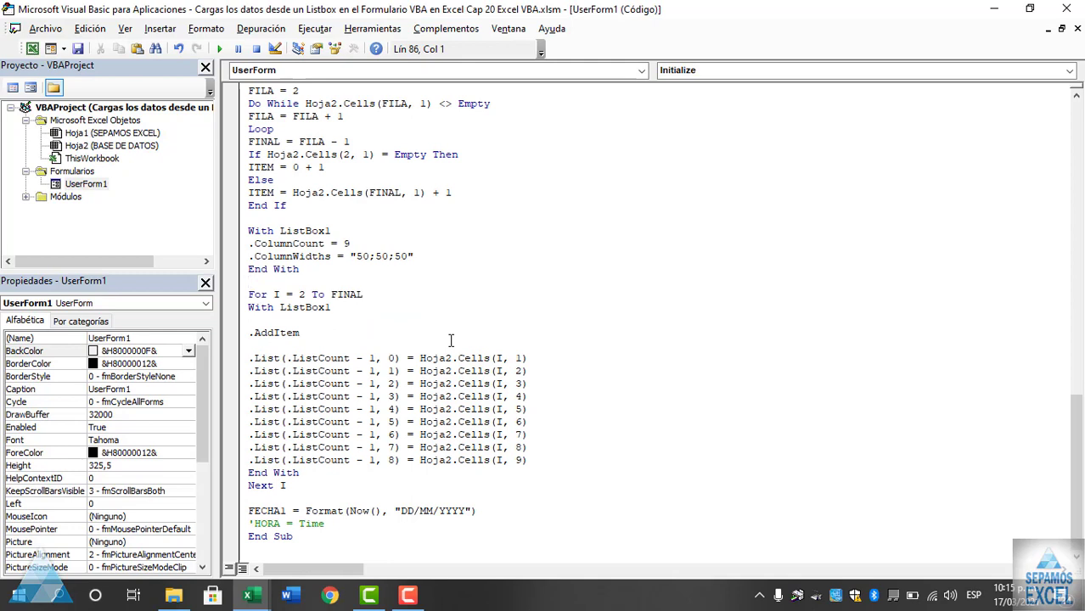
scroll(451, 340, up, 1)
scroll(451, 339, down, 1)
scroll(451, 340, up, 2)
scroll(451, 341, down, 2)
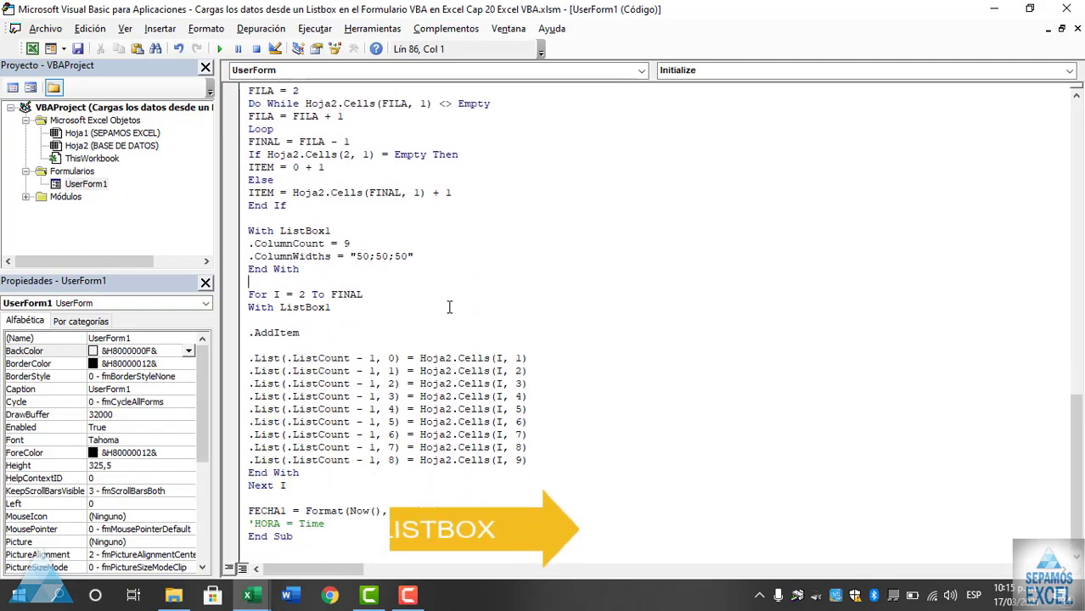
key(F5)
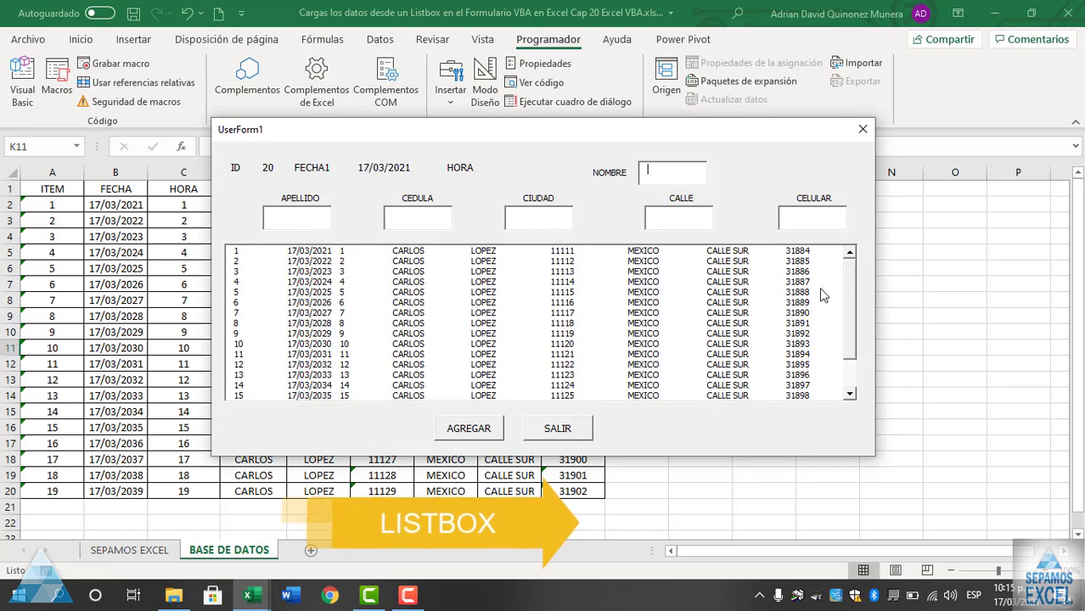
drag(849, 284, 852, 337)
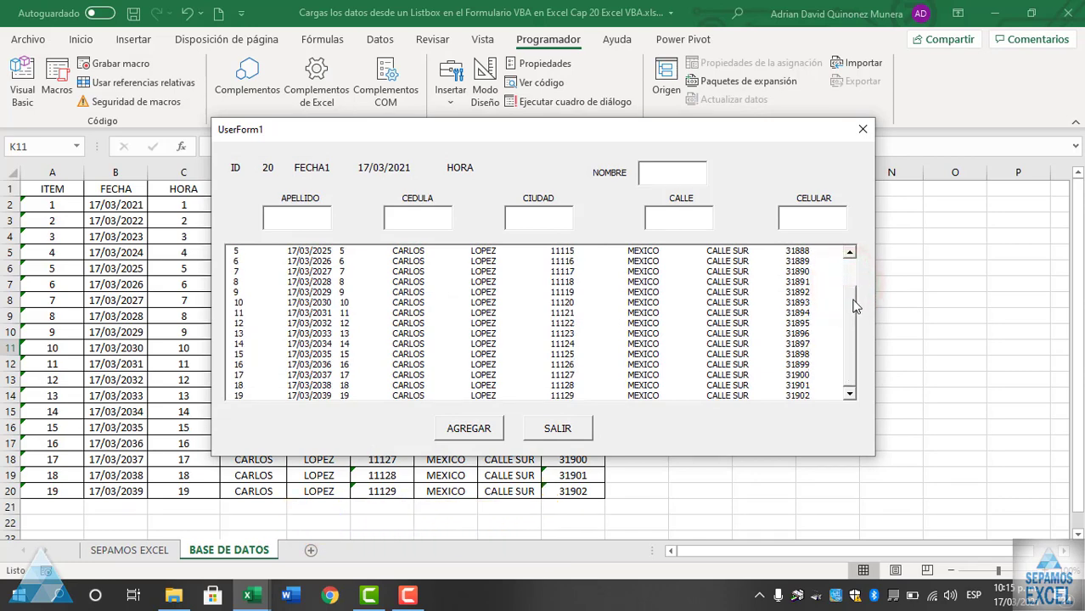
drag(852, 337, 852, 272)
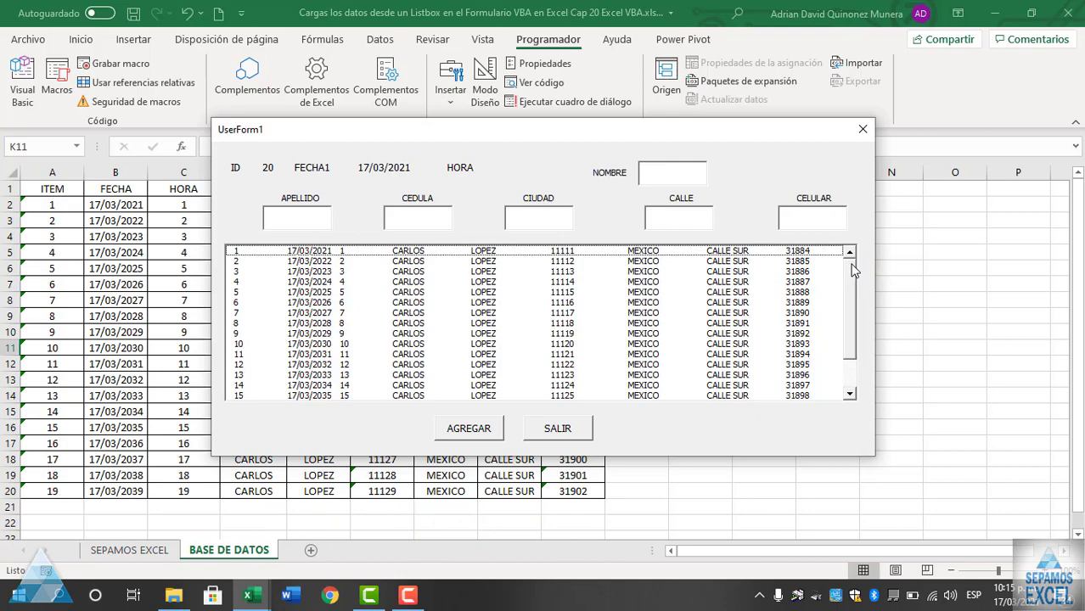
click(862, 130)
- Below the CELULAR clearing line in CommandButton3_Click, add a 'CARGAS LOS DATOS comment
double_click(417, 384)
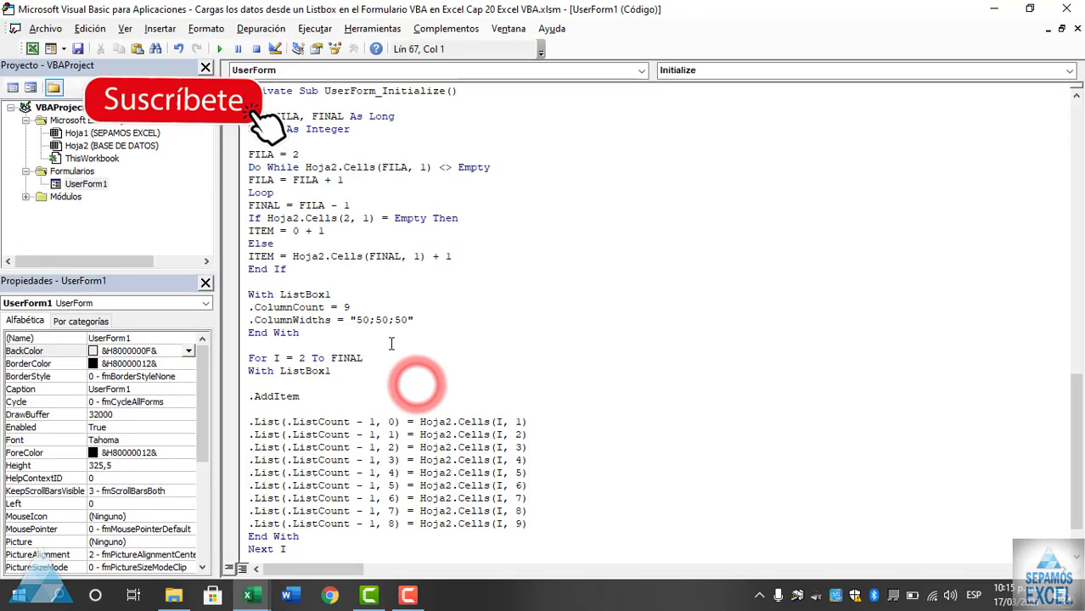
scroll(391, 343, down, 2)
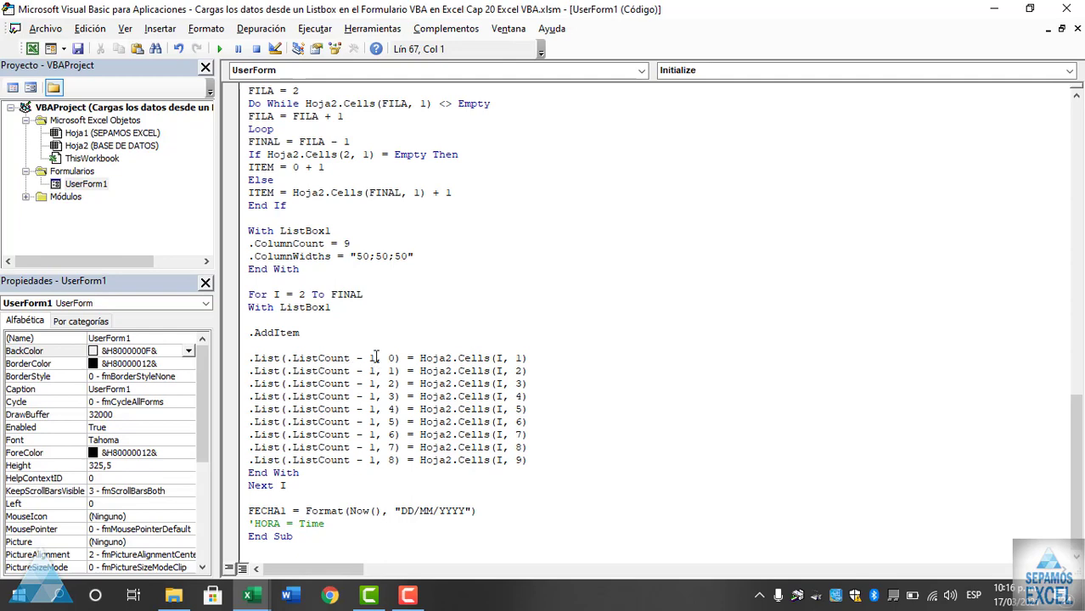
scroll(376, 357, up, 2)
scroll(376, 355, up, 5)
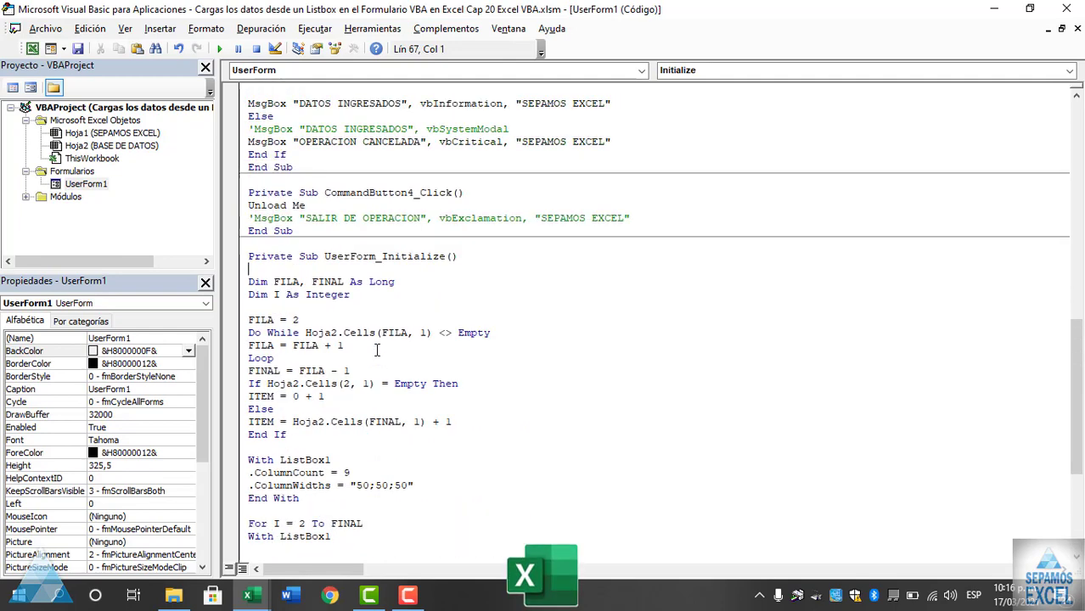
scroll(377, 350, up, 4)
scroll(376, 350, up, 3)
click(354, 387)
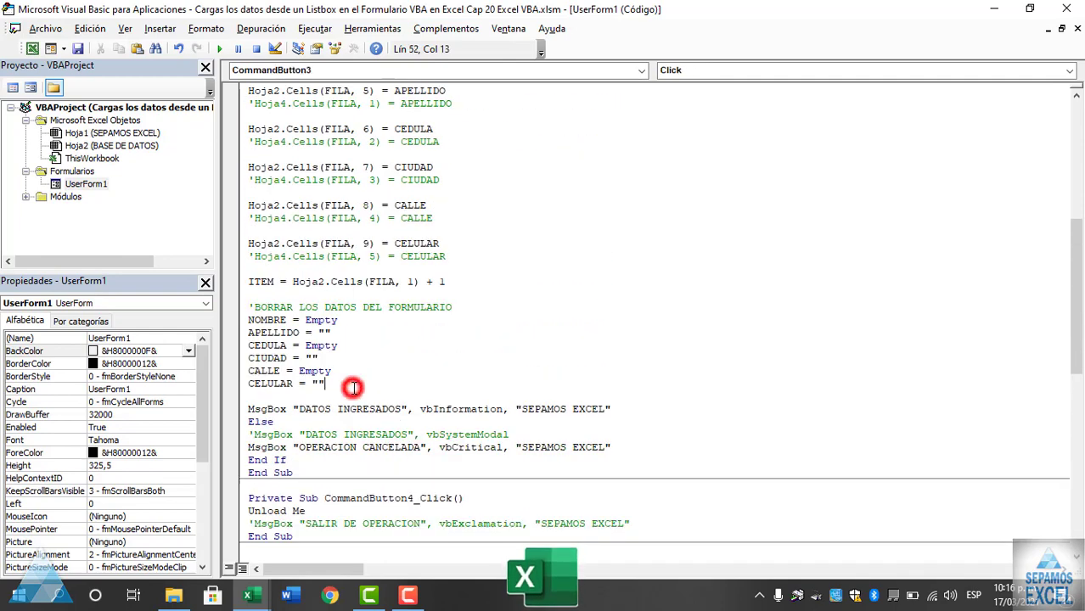
key(Return)
key(Return)
key(Return)
key(Return)
key(Return)
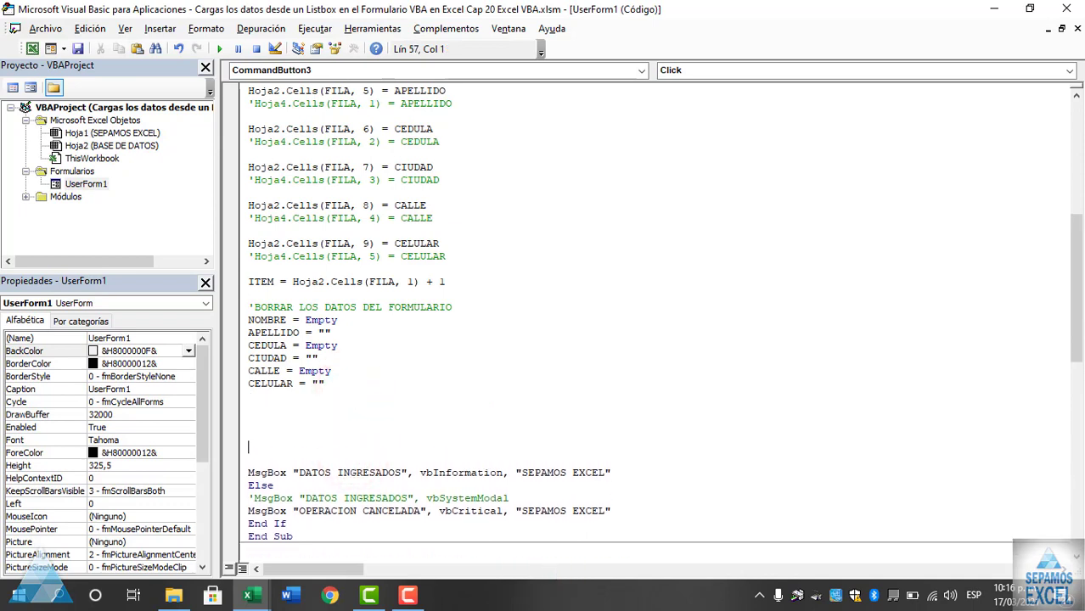
key(Return)
key(Return)
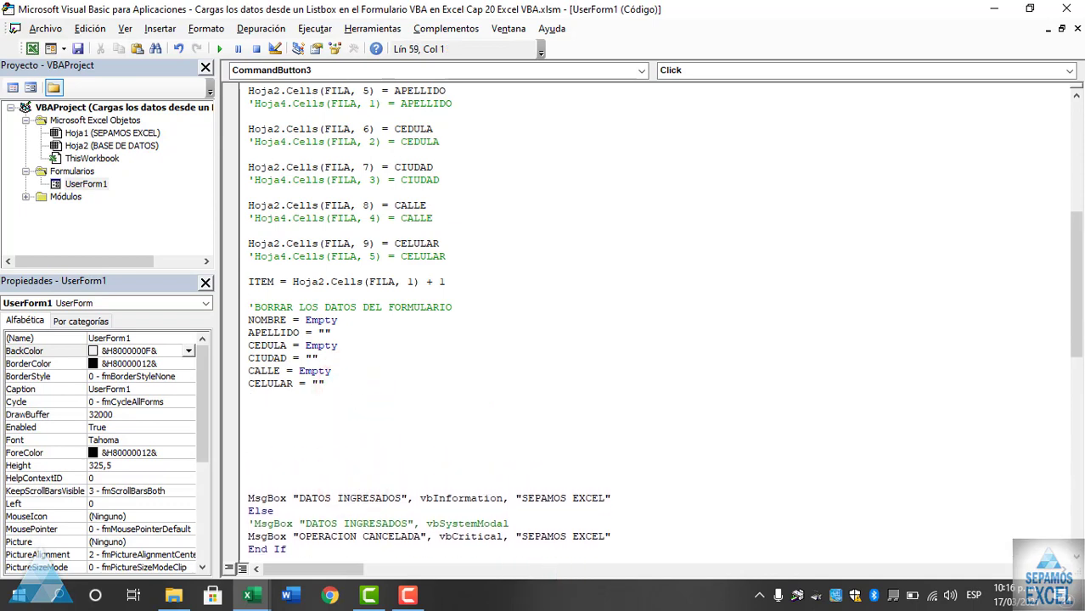
click(282, 411)
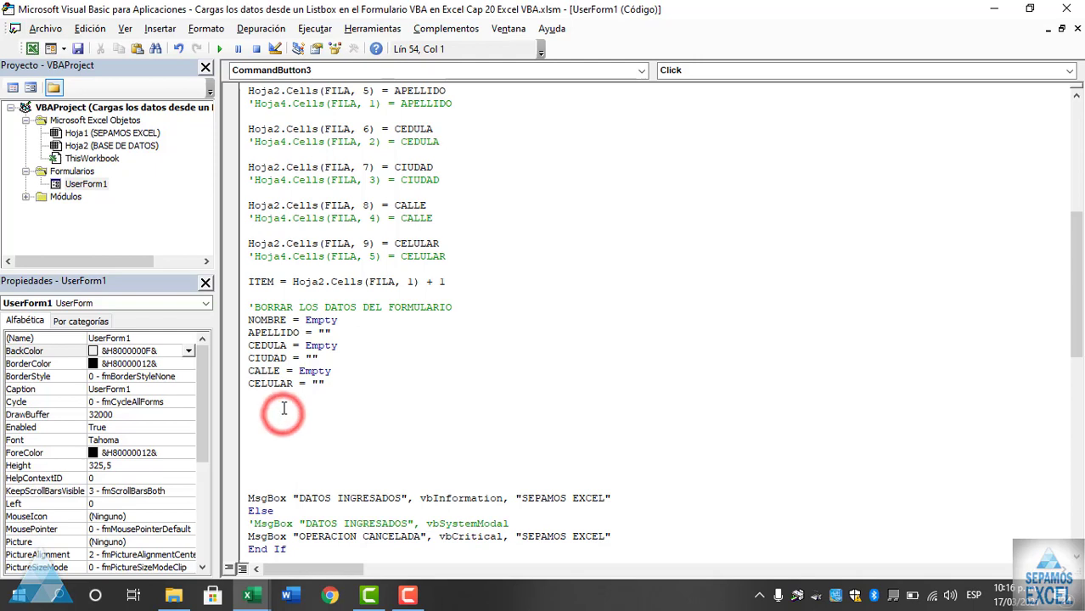
text('CARG)
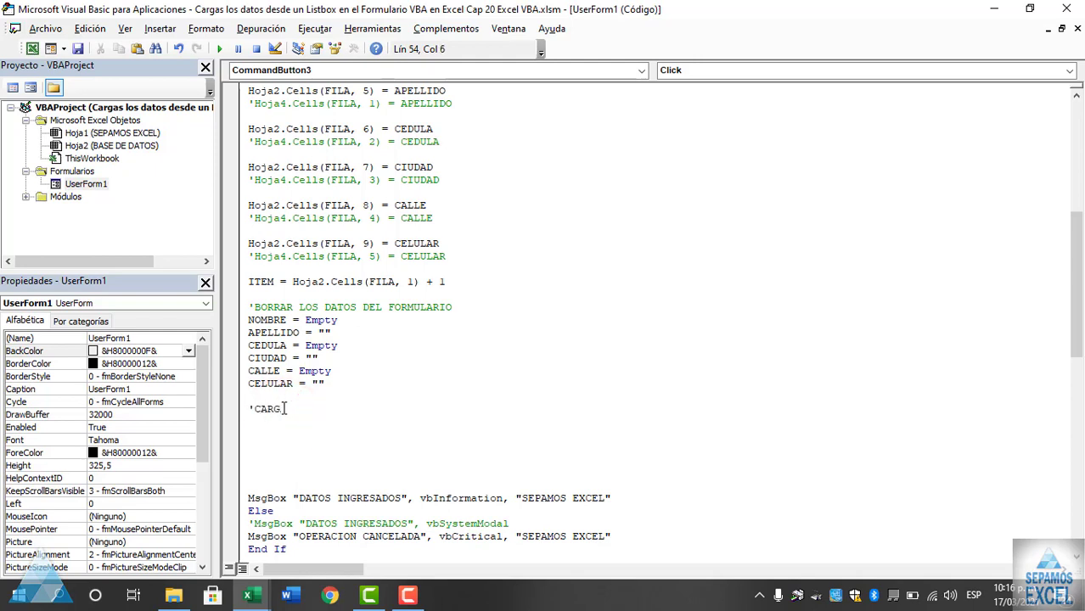
text(AS LOS DATOS)
key(Return)
text(LIST)
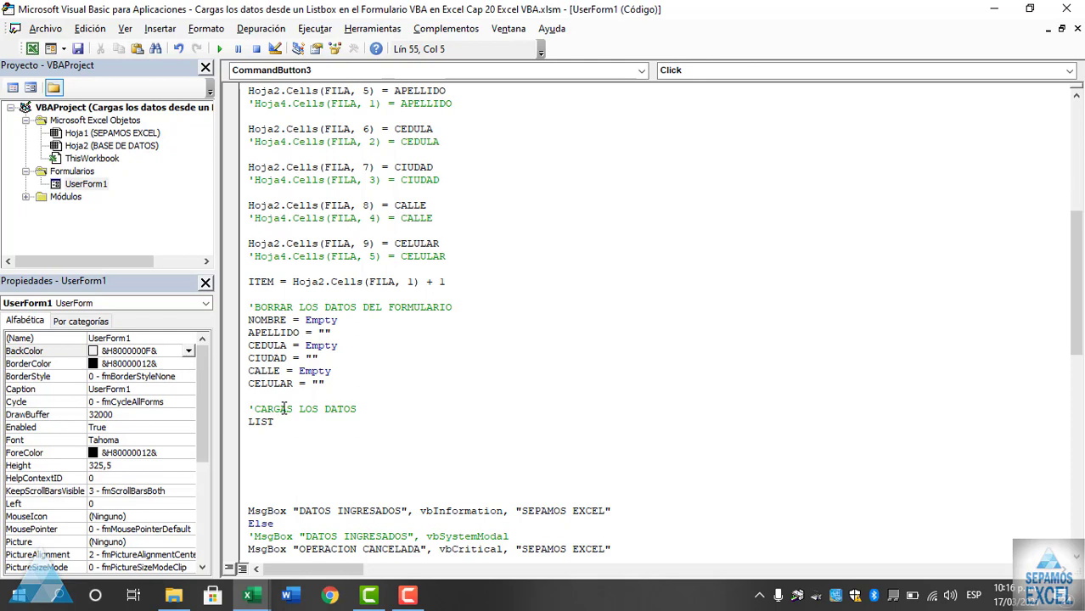
- Add ListBox1.Clear and For I = 2 To FINAL under the comment
text(BOX1)
text(.)
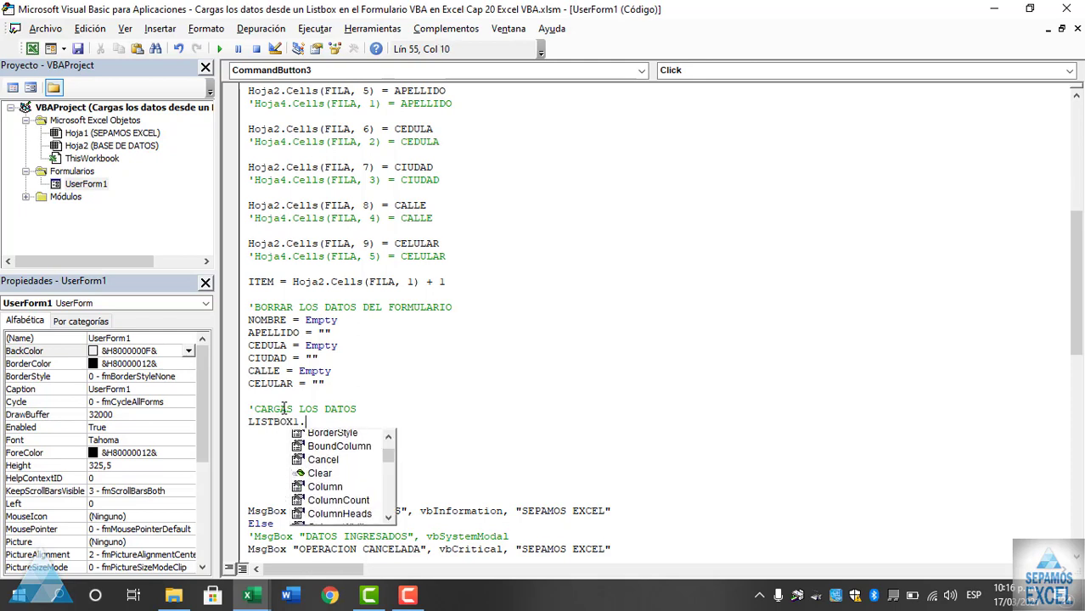
text(cl)
key(Return)
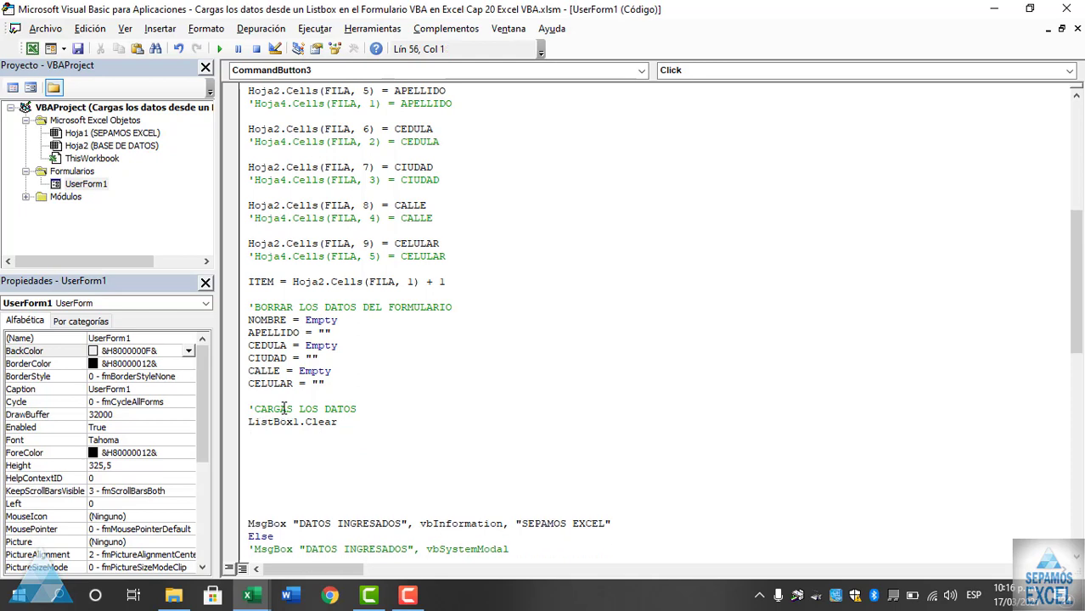
text(FOR)
text(= 2 To )
text(FINAL)
key(Return)
text(WH)
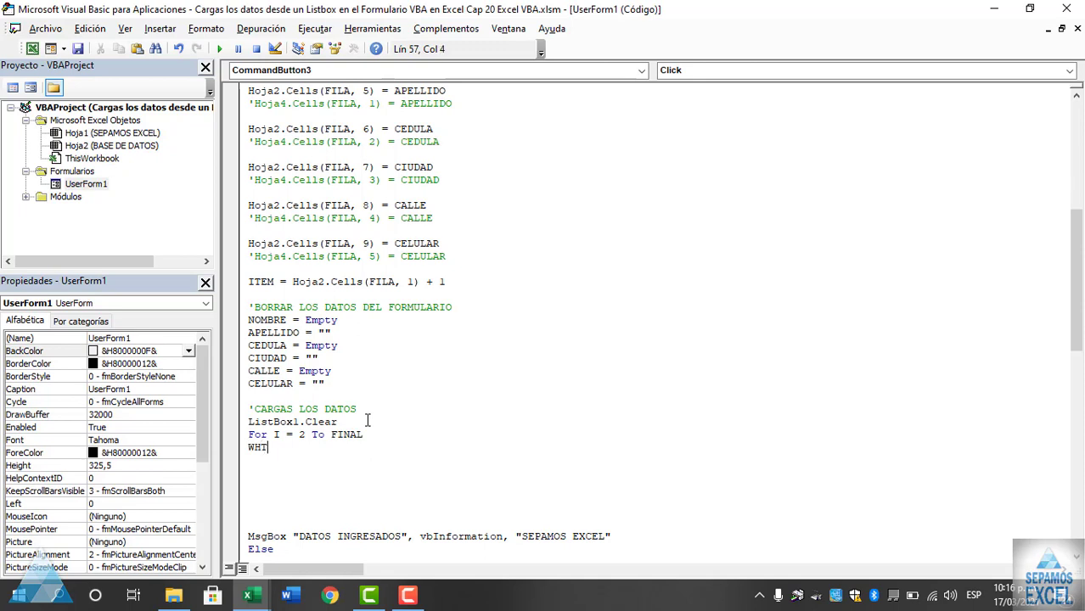
- Add With ListBox1 and .AddItem lines inside the loop
key(BackSpace)
text(I)
text(TBOX1)
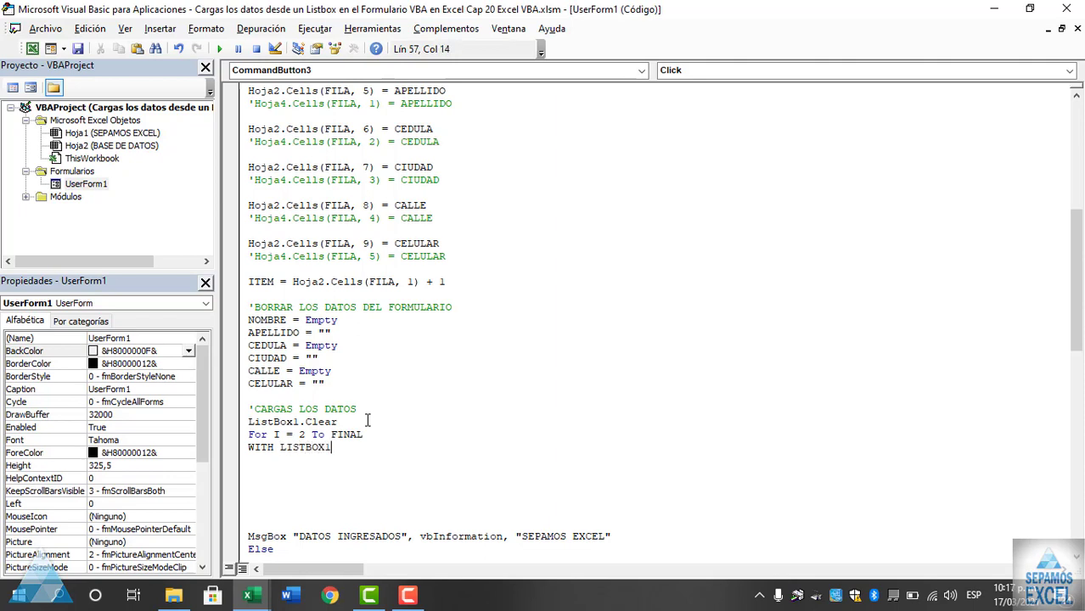
key(Return)
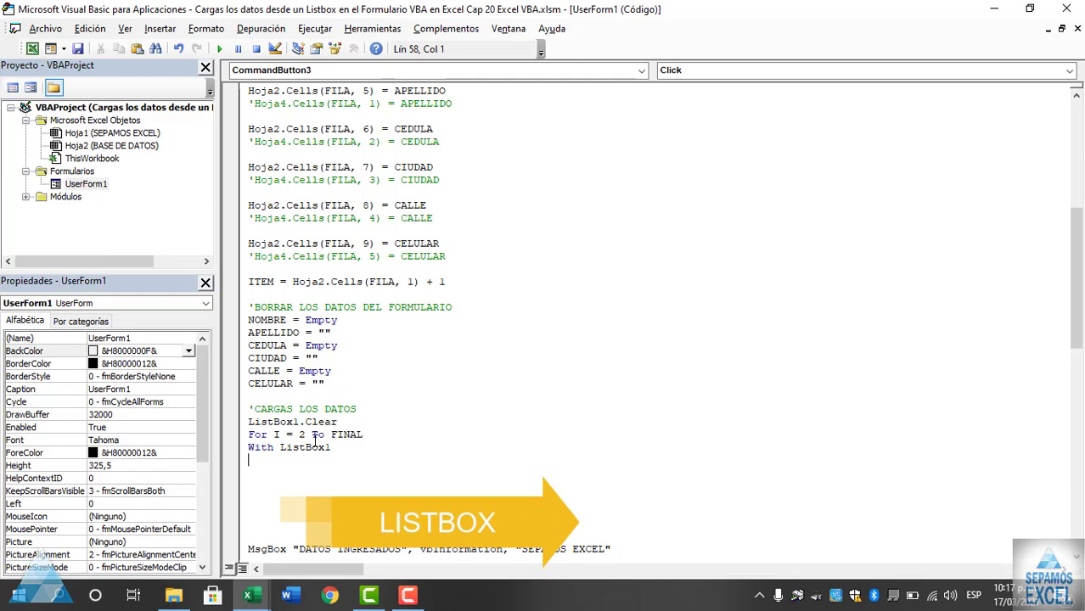
text(.AD)
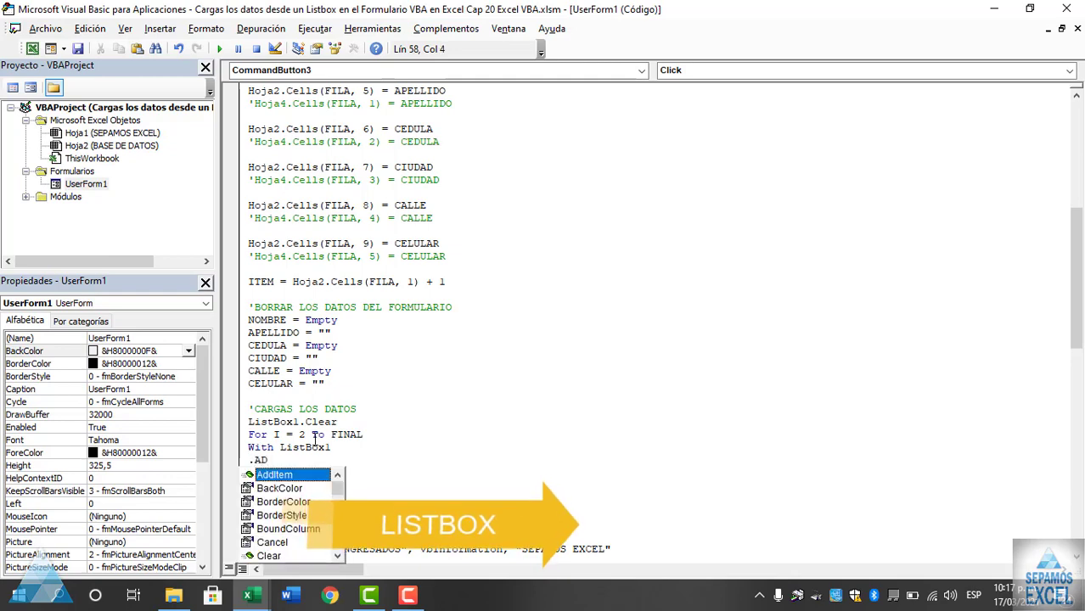
key(space)
key(Return)
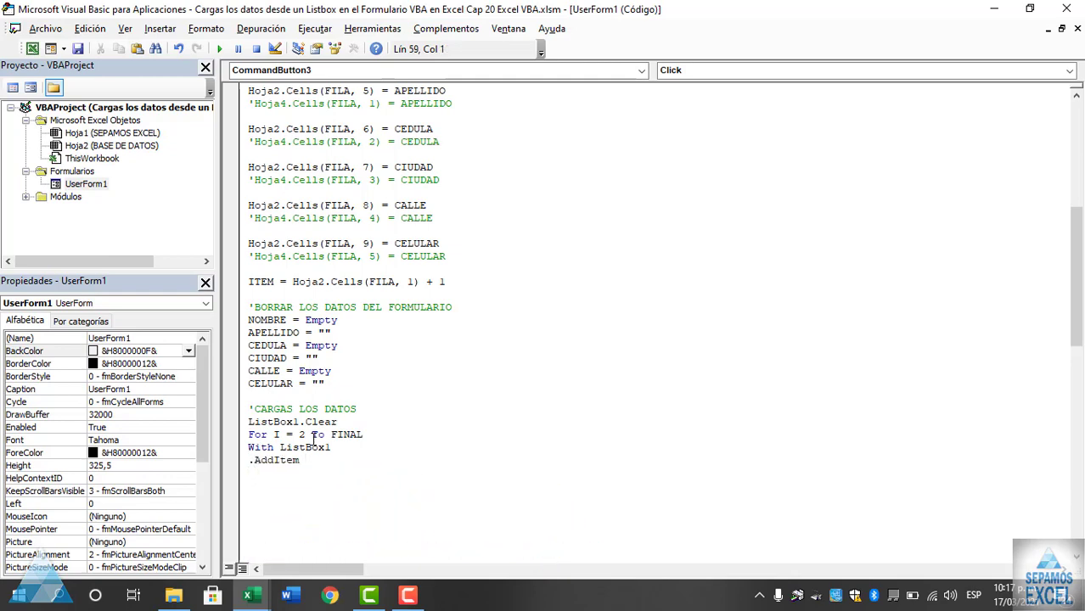
scroll(314, 439, down, 5)
scroll(314, 439, down, 7)
scroll(314, 439, down, 8)
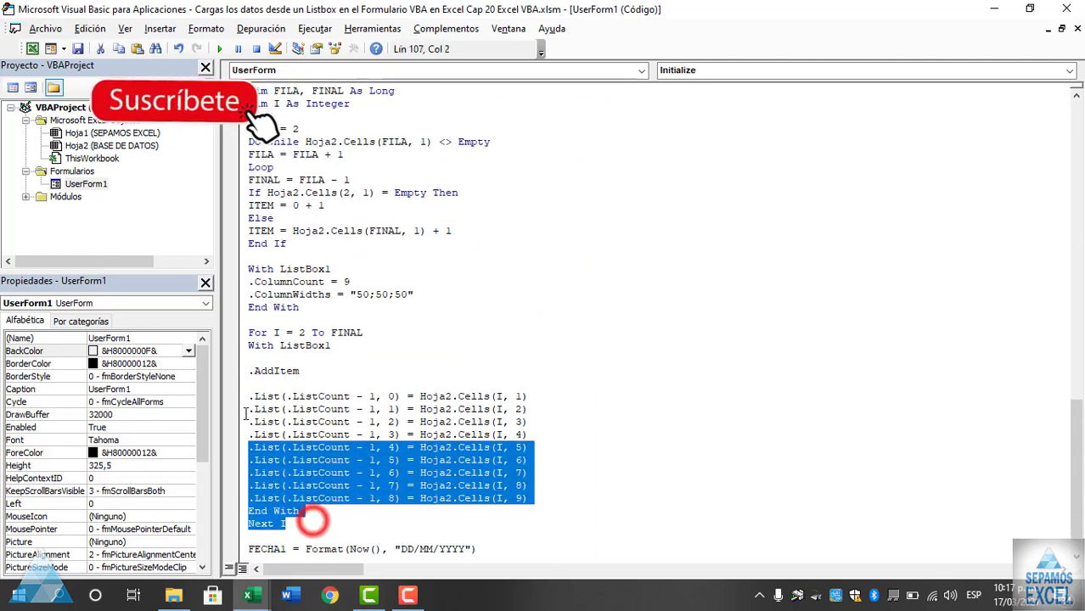
- Copy the .List column assignments through Next I from Initialize and paste them below .AddItem
drag(288, 524, 248, 396)
key(ctrl+c)
right_click(272, 427)
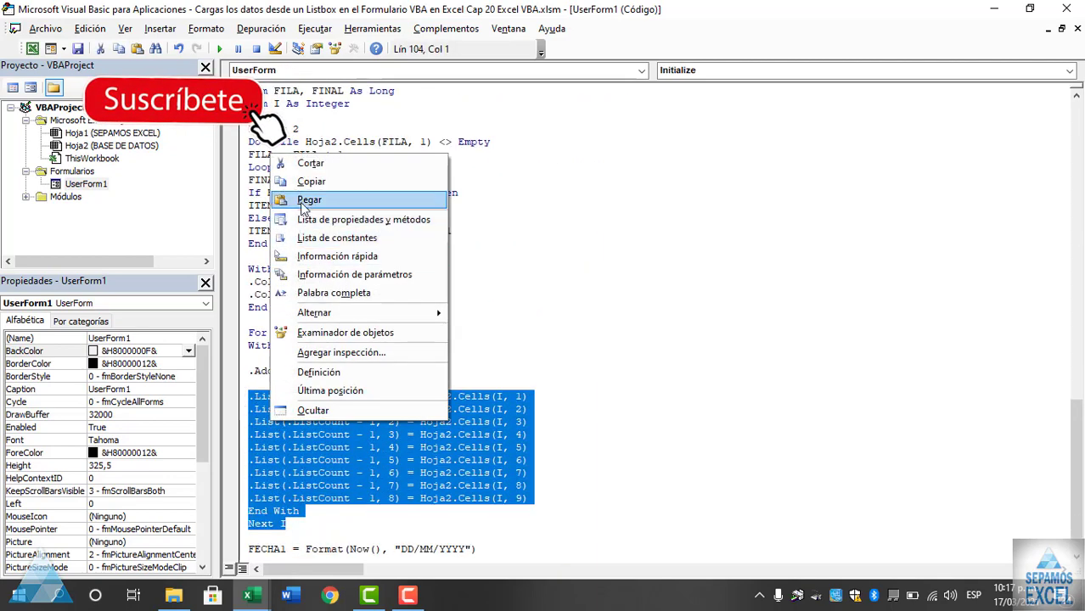
click(304, 183)
scroll(293, 182, up, 6)
scroll(290, 194, up, 5)
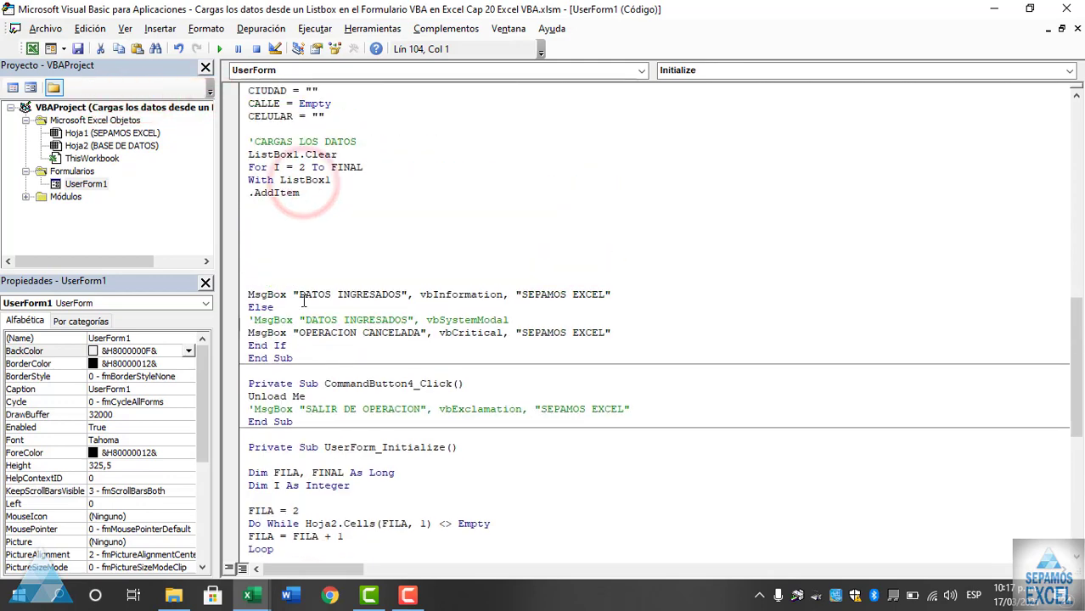
click(264, 246)
key(ctrl+v)
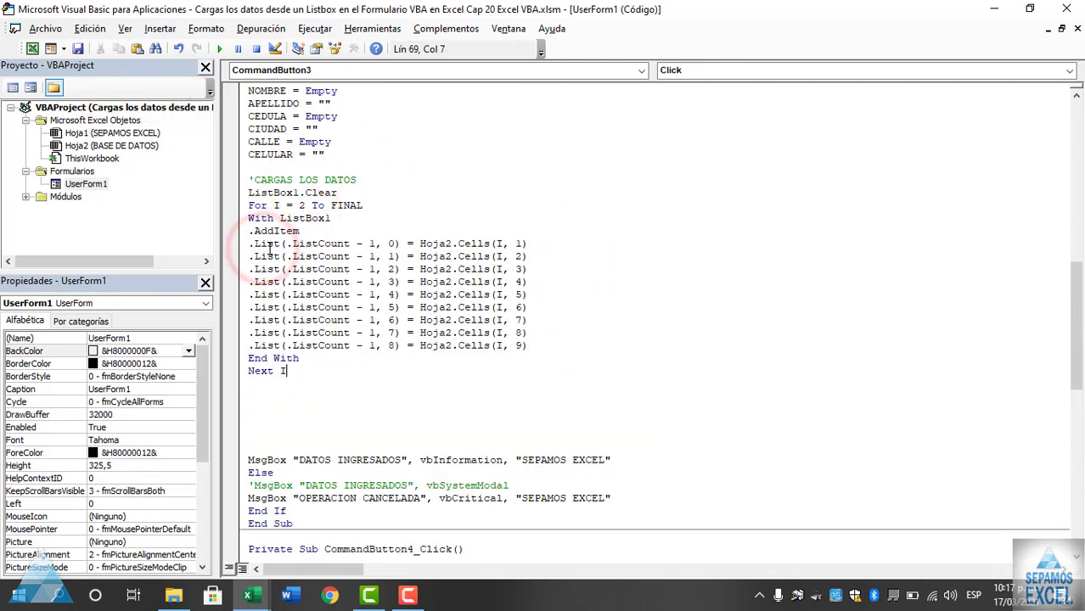
- Delete the extra blank lines after the pasted Next I and review the loop
click(283, 436)
key(BackSpace)
key(BackSpace)
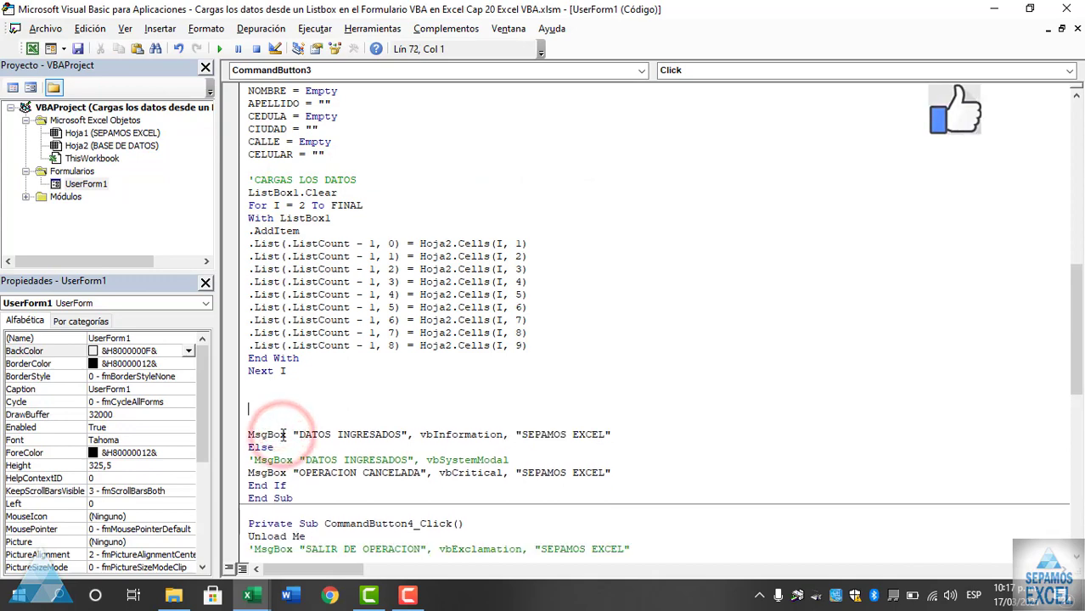
key(BackSpace)
key(BackSpace)
key(BackSpace)
scroll(288, 416, up, 7)
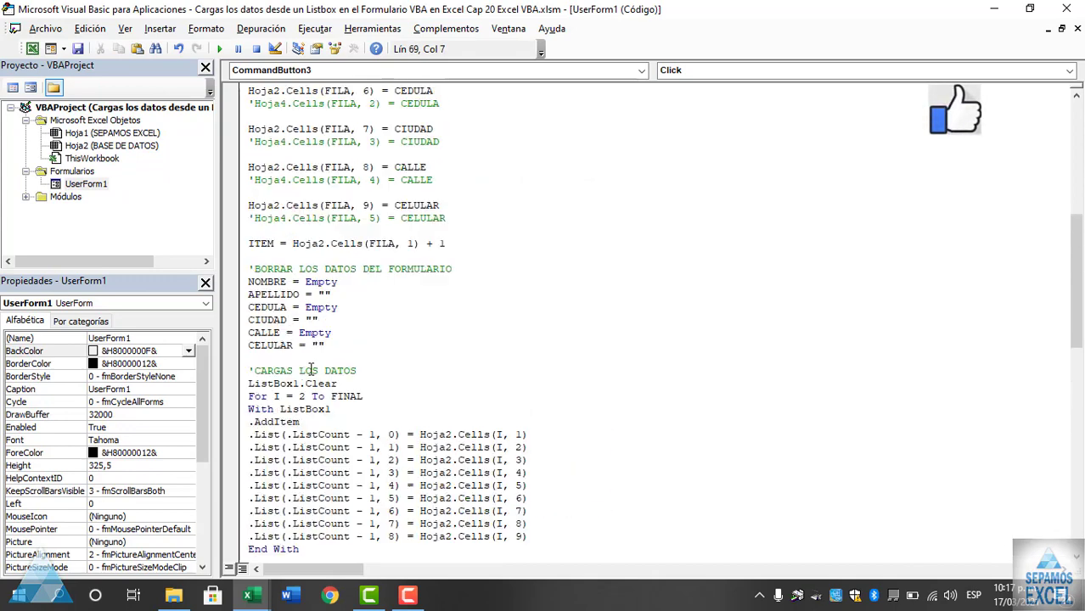
scroll(302, 391, up, 5)
scroll(312, 364, up, 4)
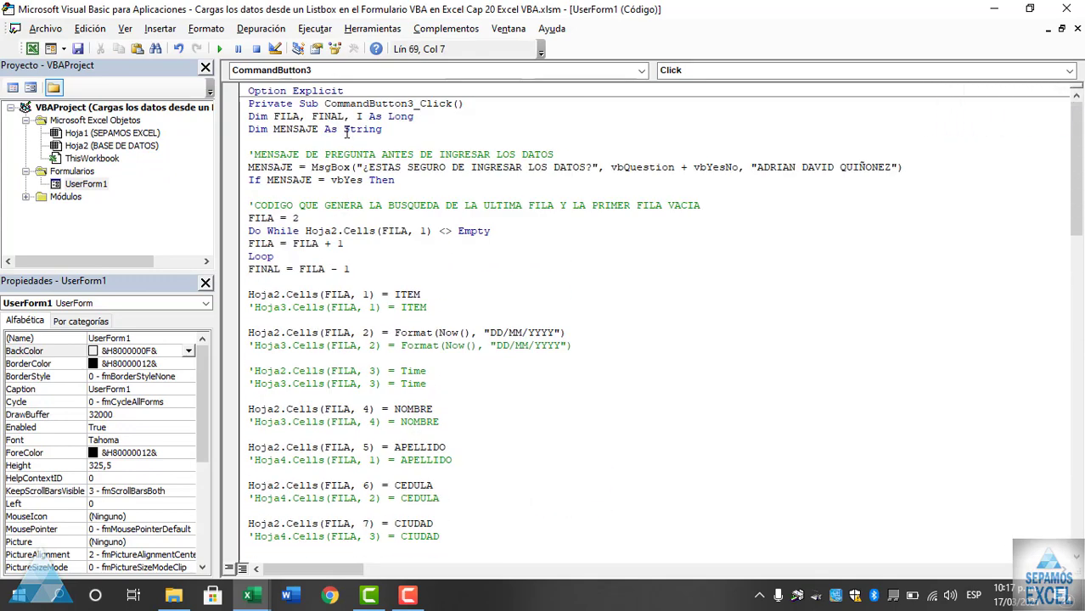
scroll(399, 186, down, 3)
scroll(416, 259, down, 6)
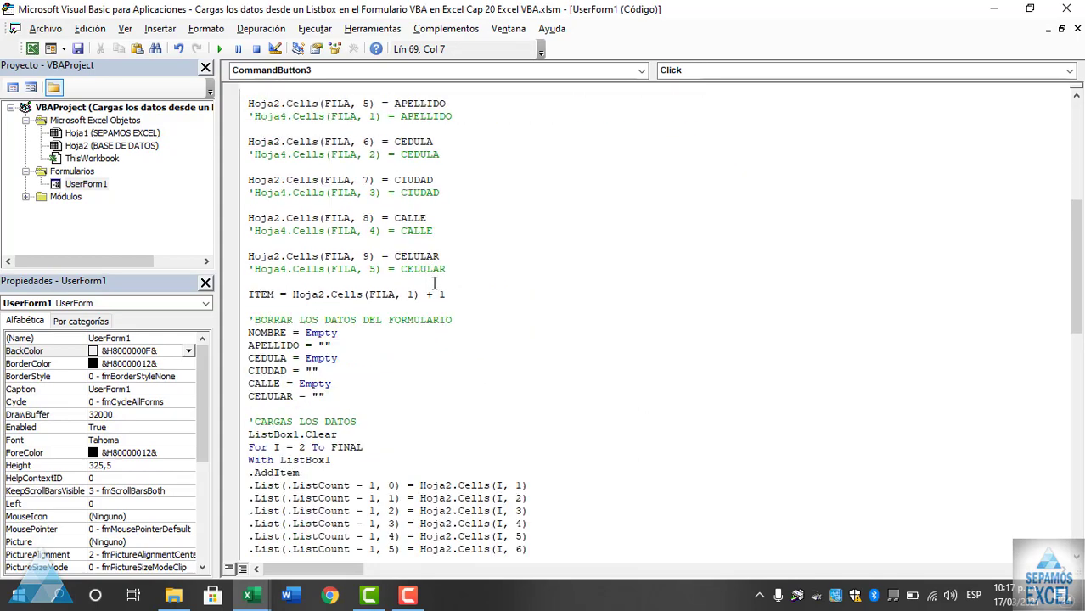
scroll(438, 306, down, 4)
- Run the form, fill in a new record's name fields, and save it with AGREGAR
key(F5)
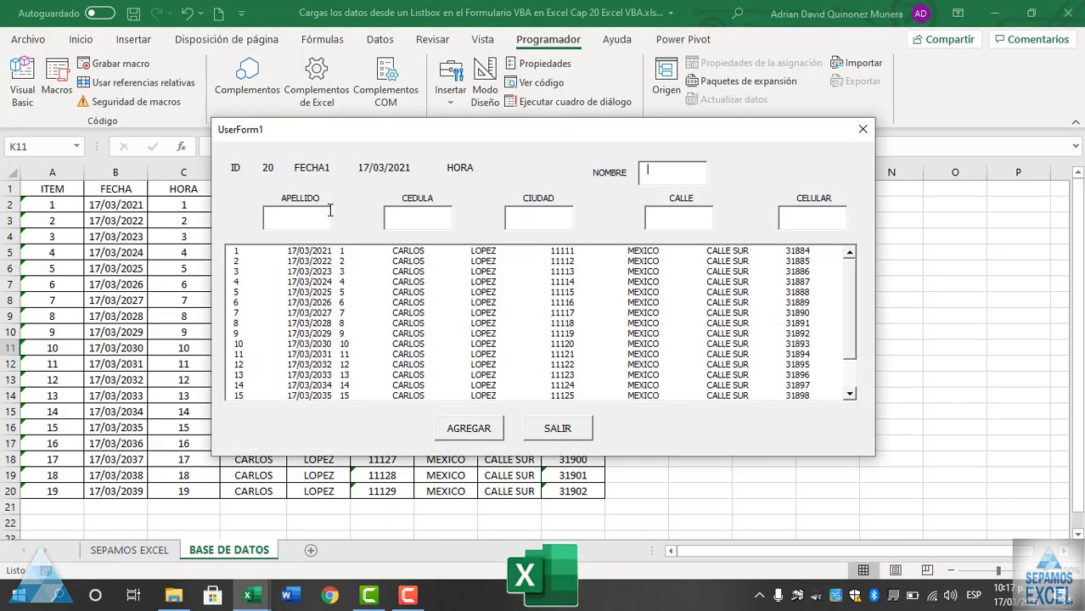
text(ADRIAN)
key(Tab)
text(LOP)
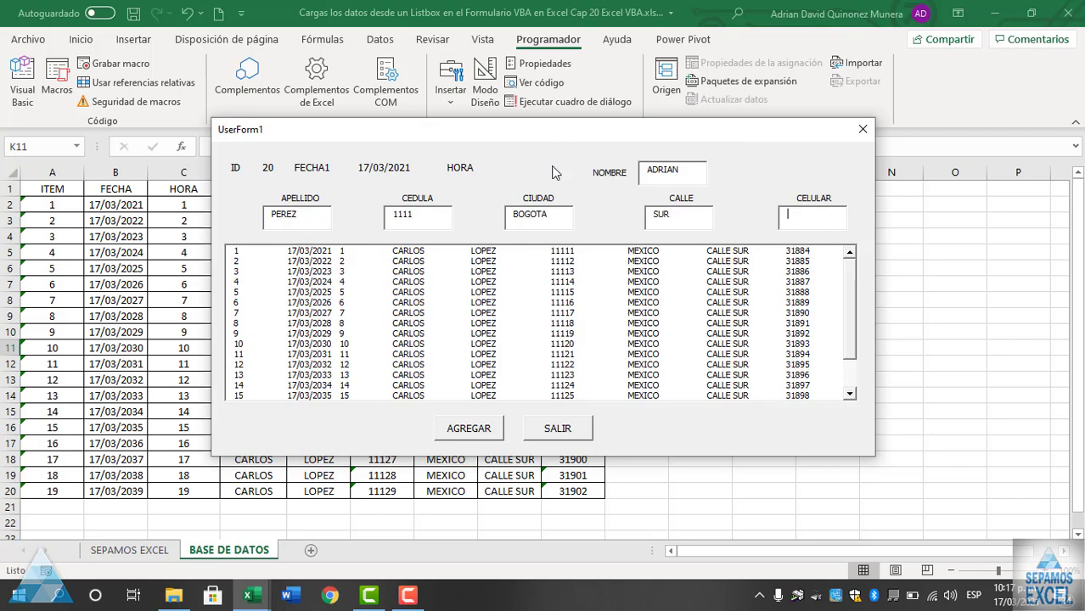
click(485, 425)
click(539, 357)
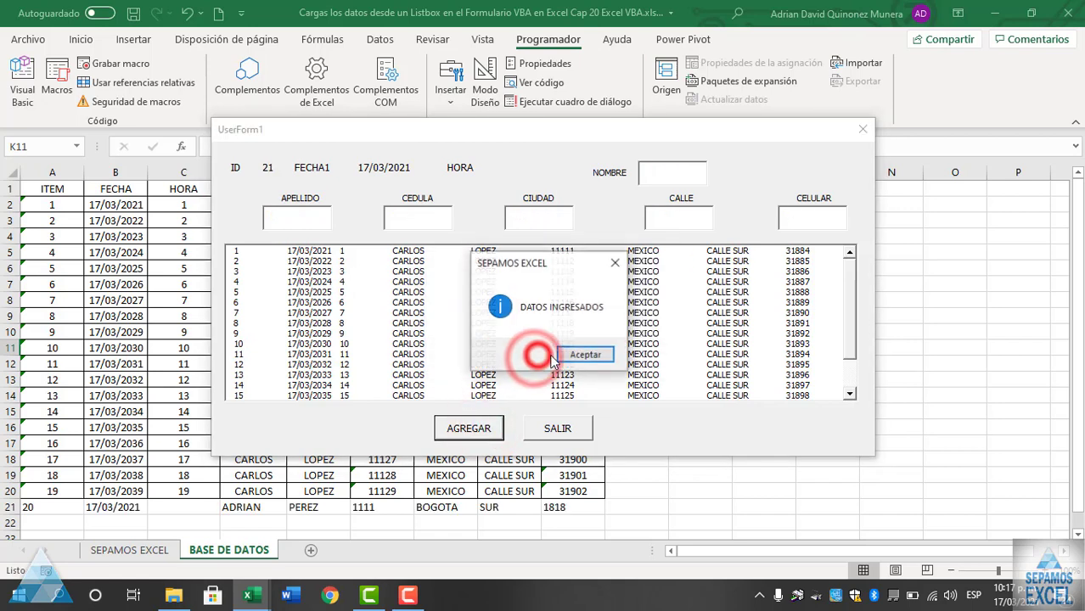
click(573, 357)
- Check the reloaded list shows the new record, rerun to verify, then reopen the code
drag(849, 305, 849, 335)
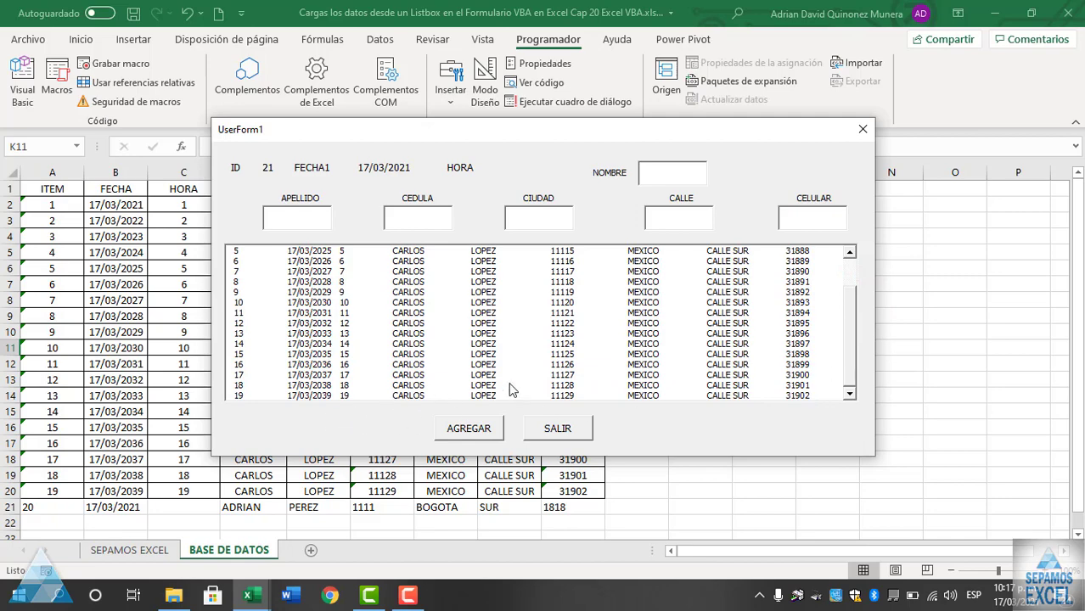
click(560, 429)
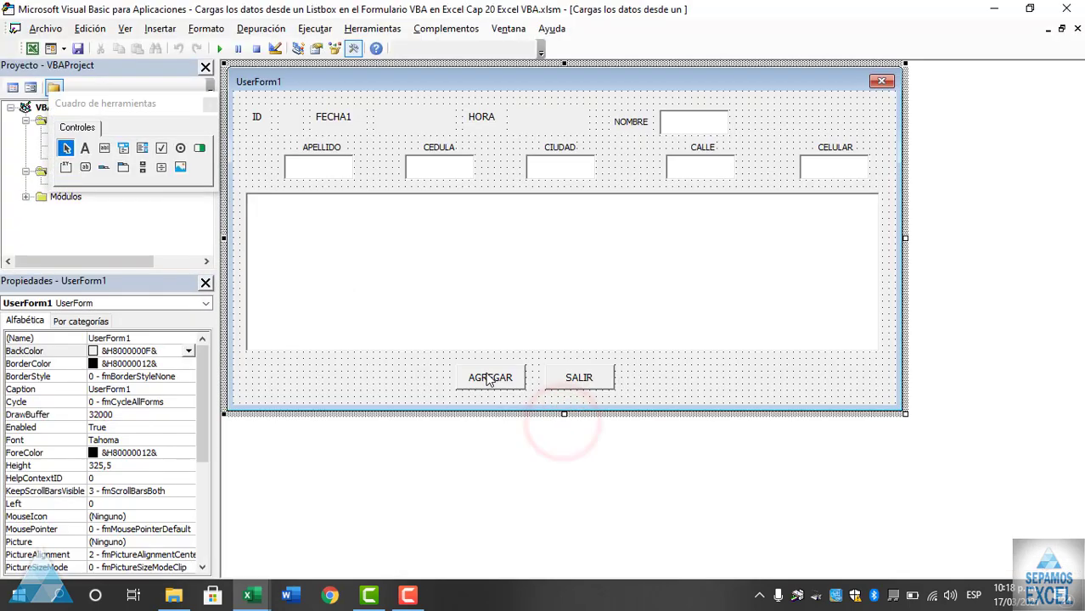
key(F5)
drag(852, 318, 851, 363)
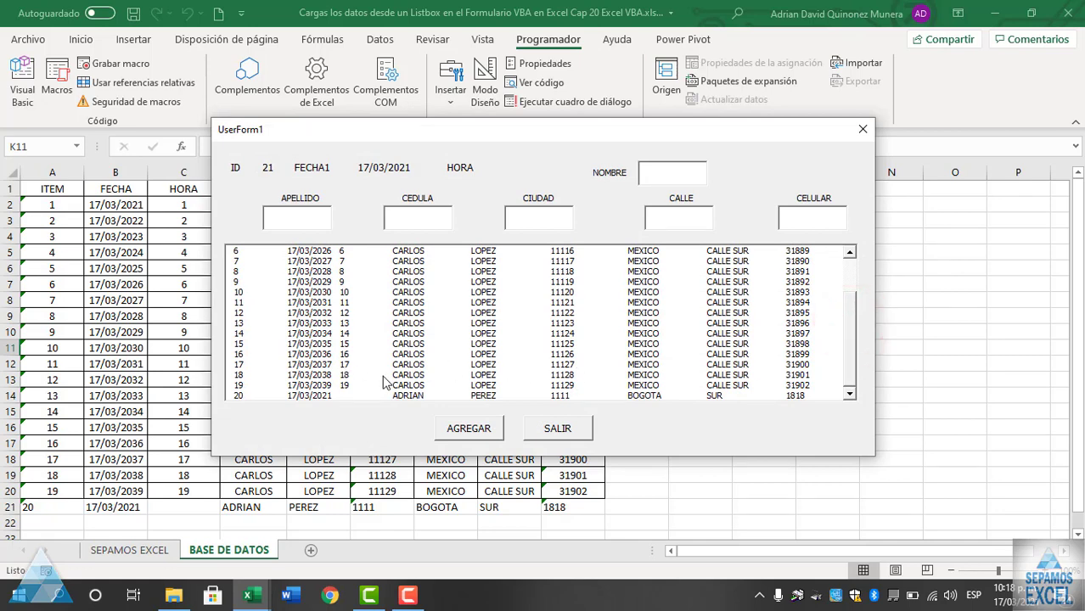
click(559, 432)
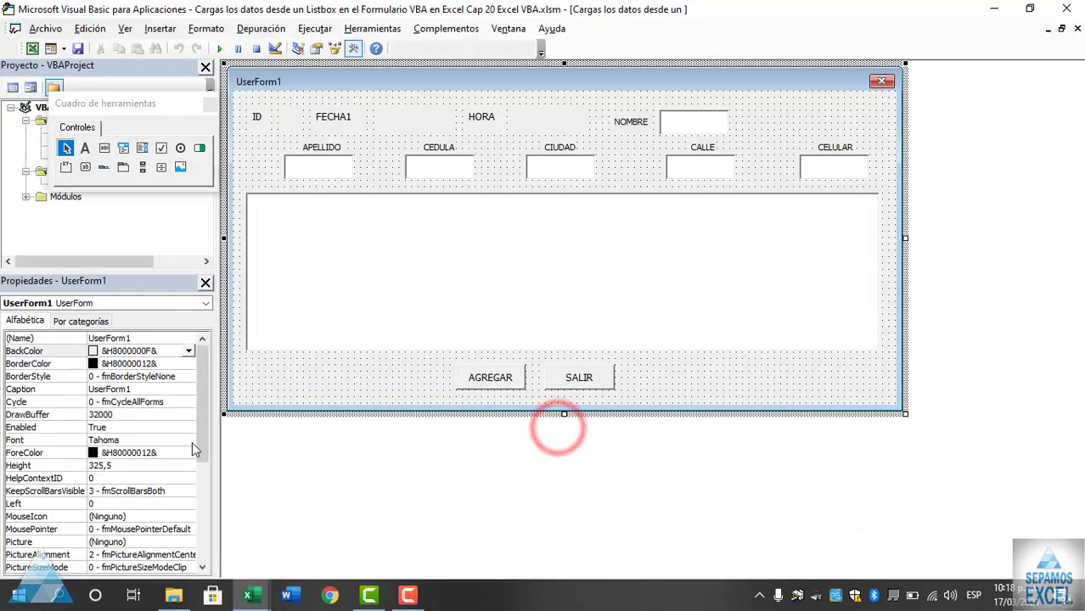
double_click(318, 390)
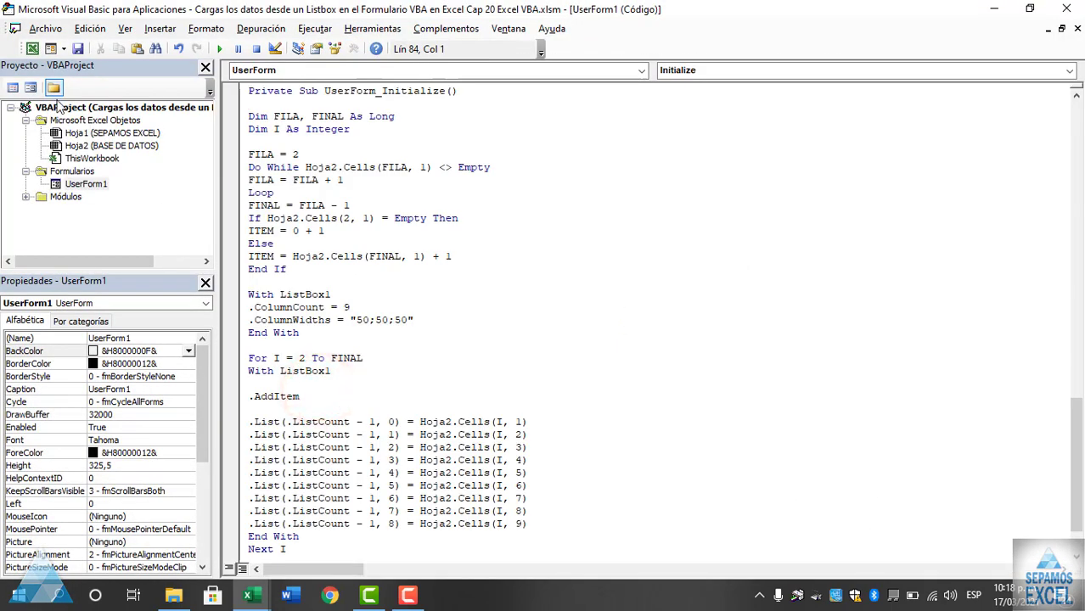
- Review the records in rows 20 and 21 of the BASE DE DATOS sheet
click(31, 48)
scroll(150, 334, down, 3)
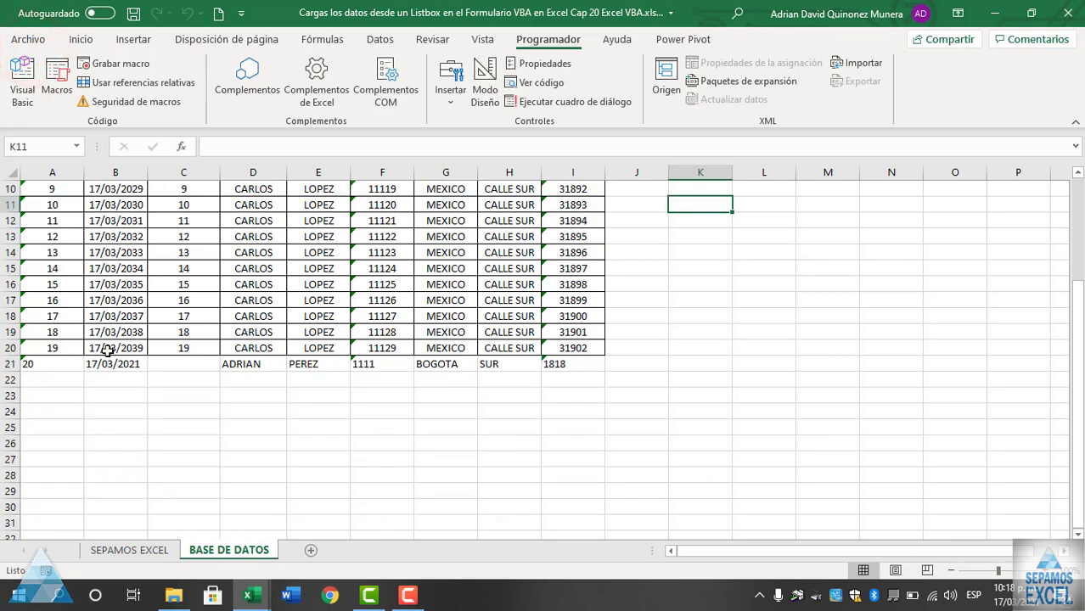
mouse_move(47, 349)
mouse_down()
mouse_move(565, 365)
mouse_move(605, 608)
mouse_move(577, 439)
mouse_up()
click(641, 409)
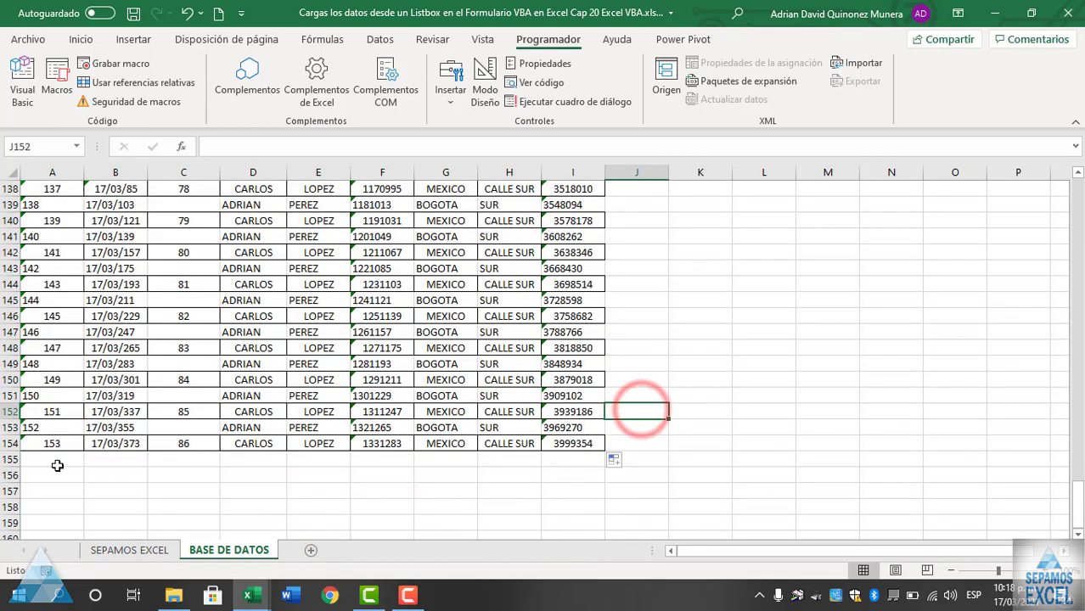
scroll(187, 404, up, 3)
scroll(186, 404, up, 13)
scroll(186, 404, up, 6)
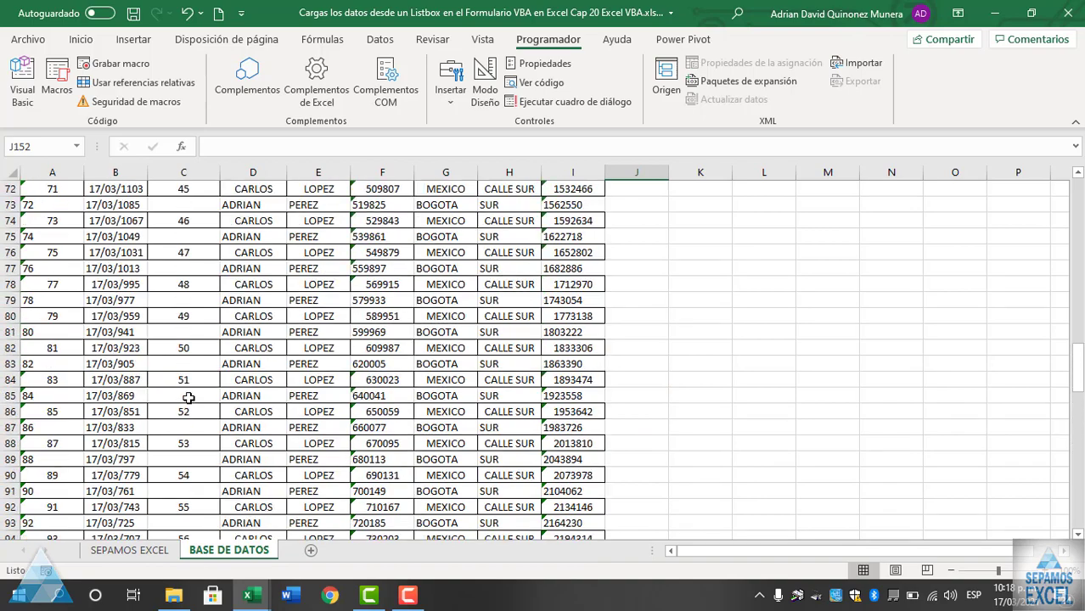
scroll(187, 405, up, 8)
scroll(187, 399, up, 7)
scroll(187, 399, up, 8)
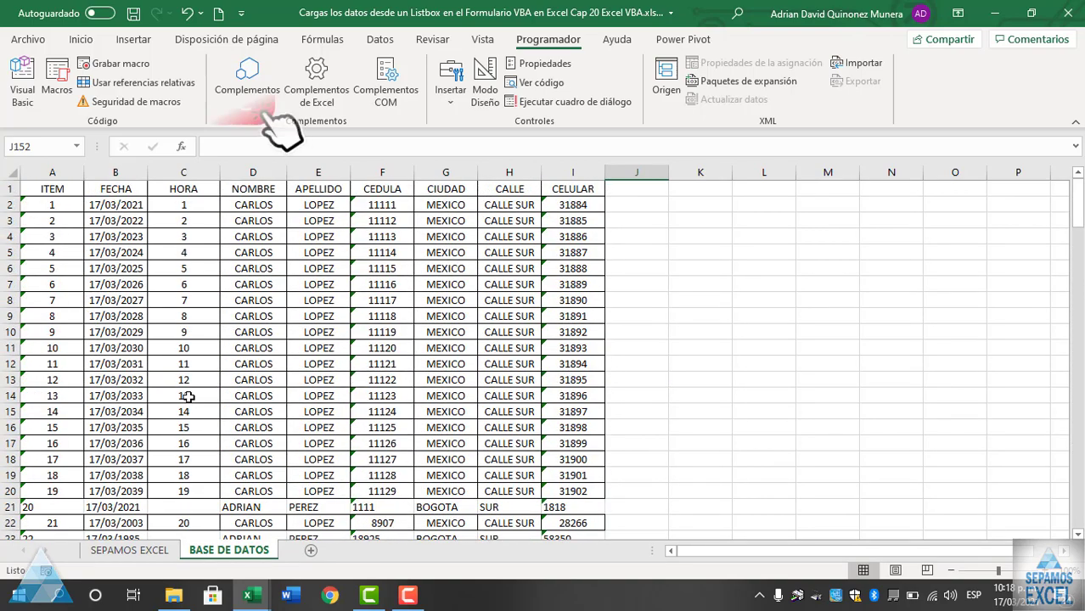
scroll(186, 397, down, 4)
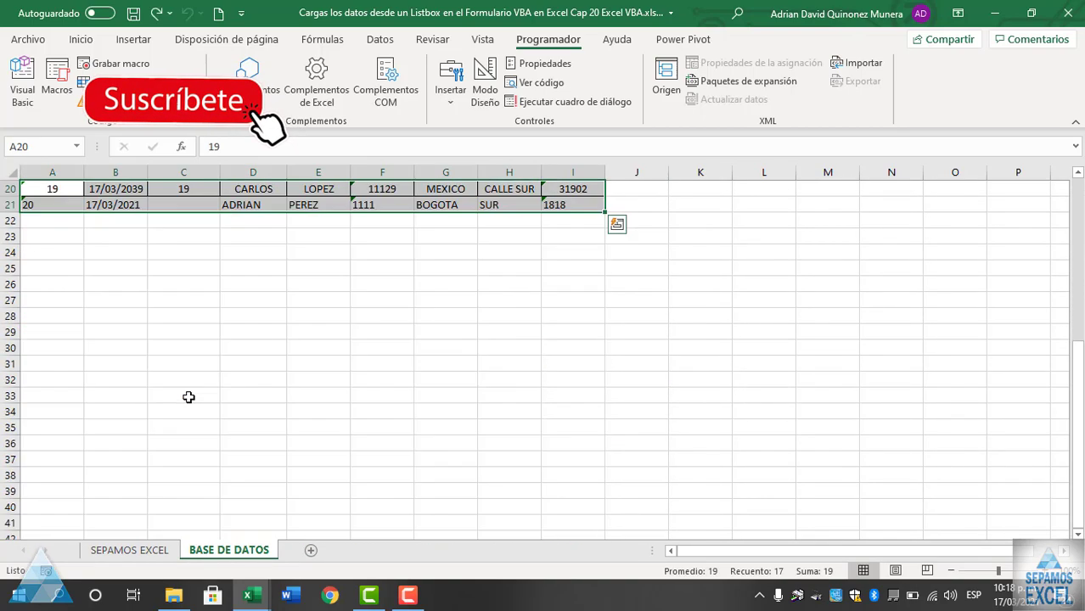
- Set the HORA value in cell C21 to 20
click(187, 382)
click(186, 300)
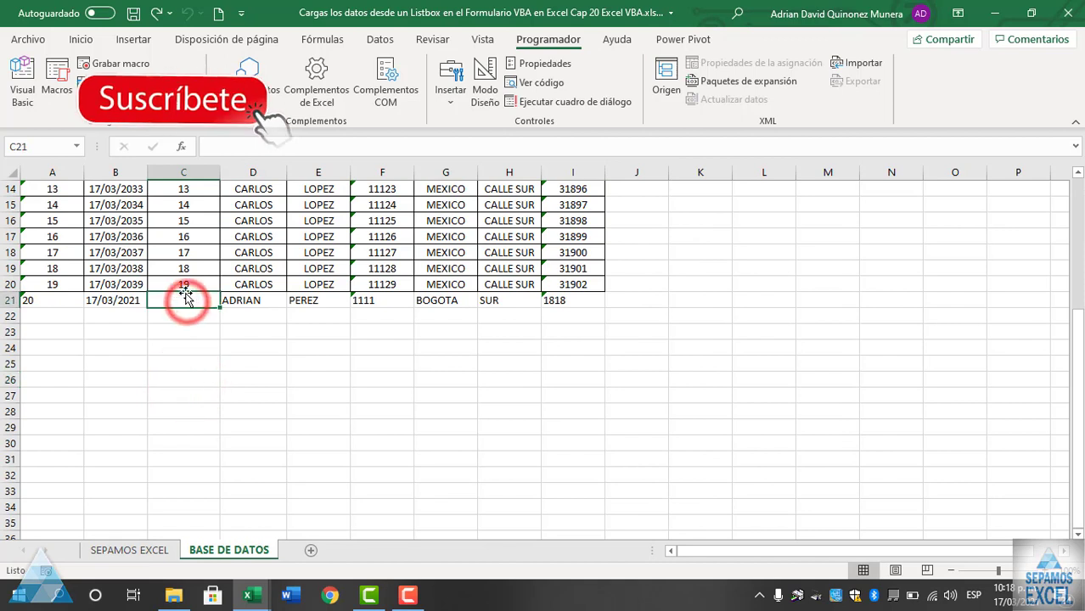
text(02)
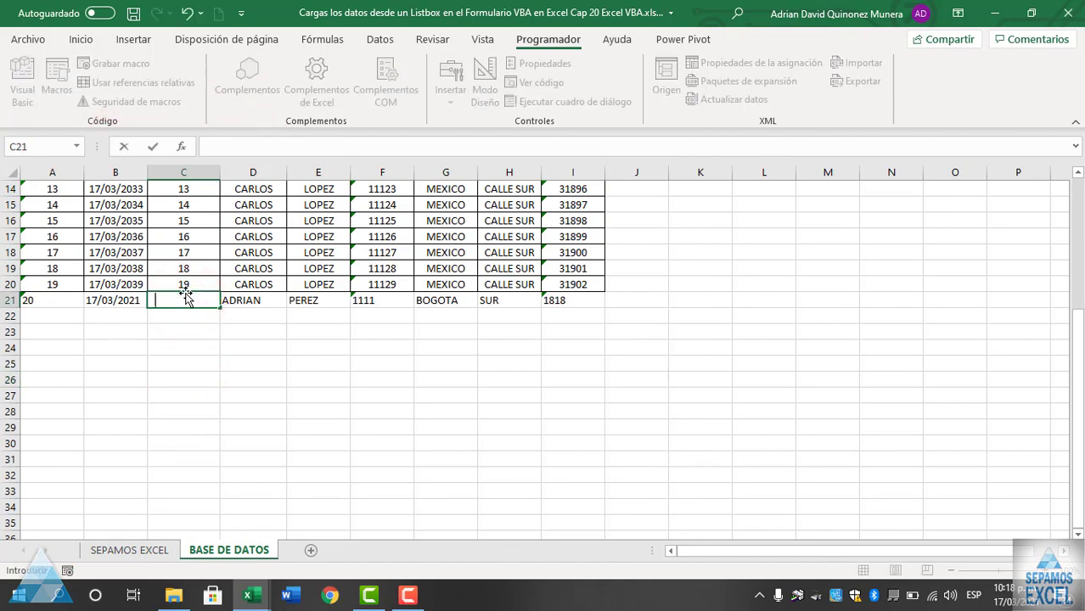
key(Return)
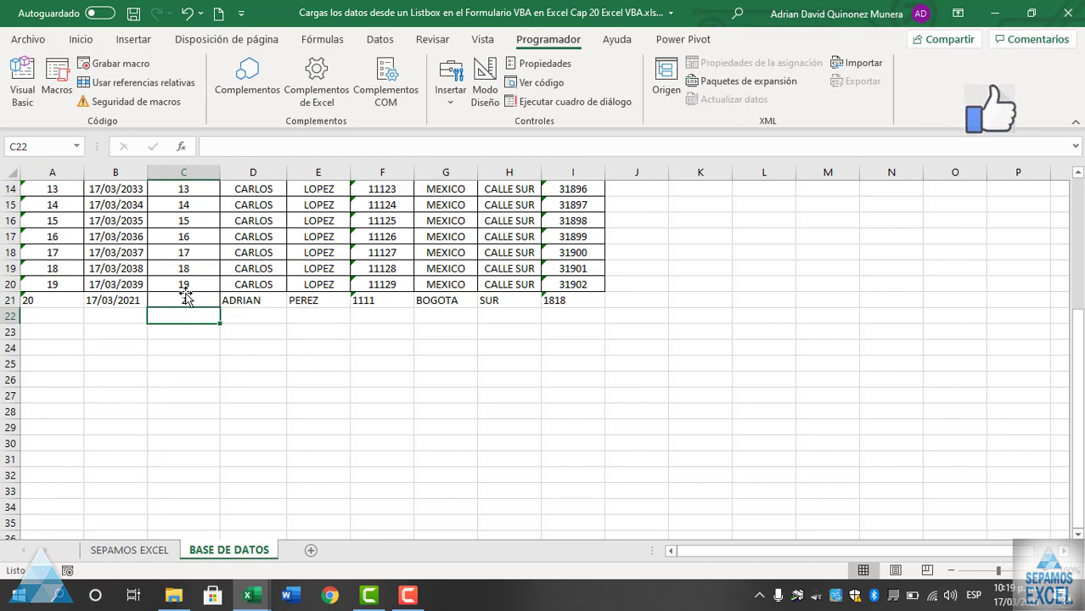
double_click(192, 299)
text(0)
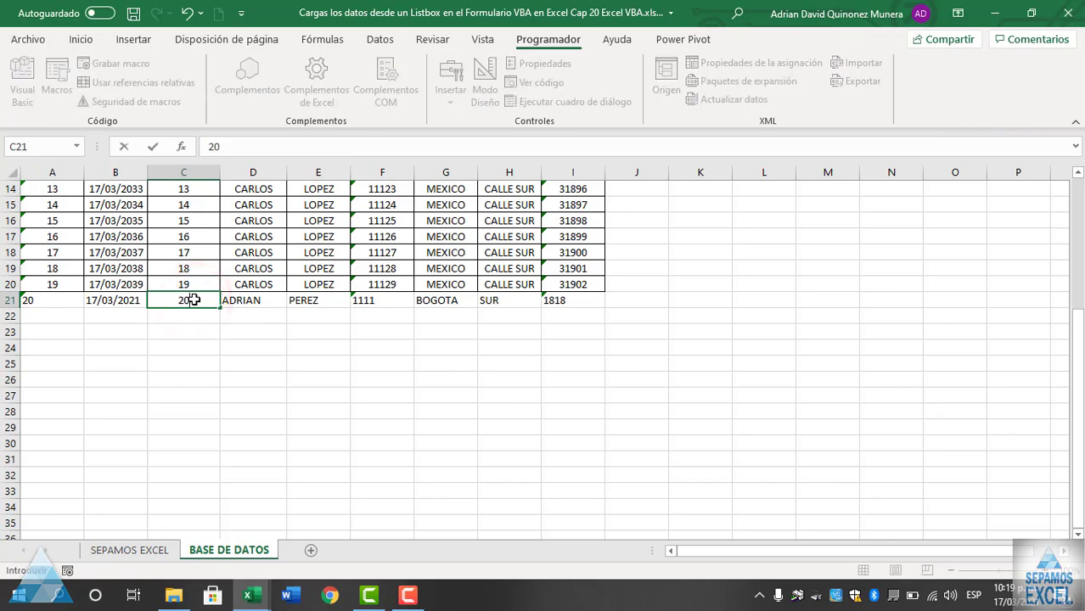
key(Return)
- Fill the last records across columns A to I down to row 130
mouse_move(52, 284)
mouse_down()
mouse_move(571, 284)
mouse_move(604, 594)
mouse_move(581, 406)
mouse_up()
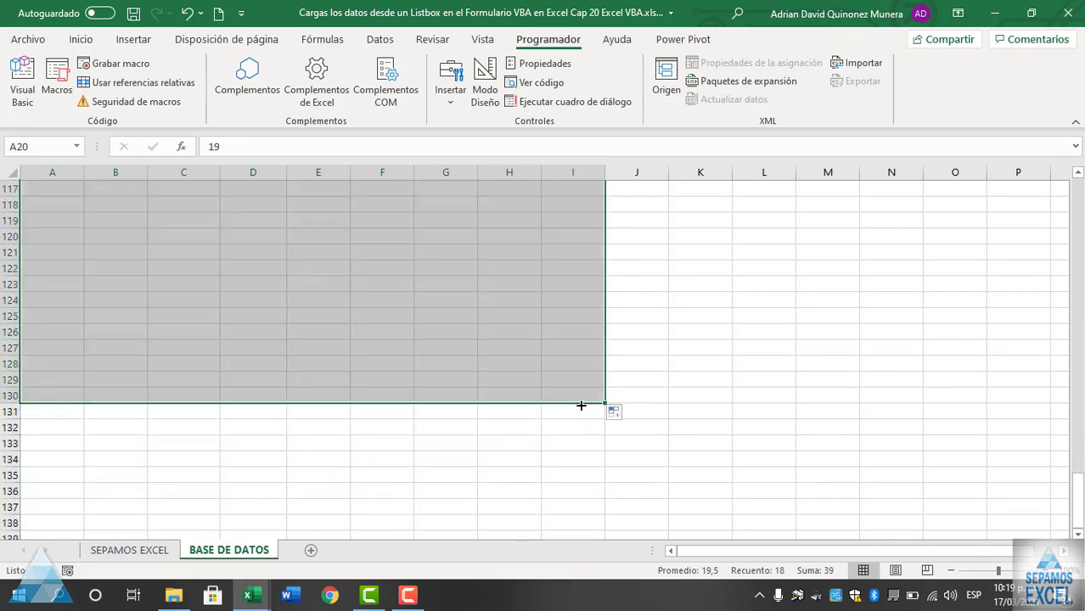
click(484, 443)
scroll(484, 442, up, 5)
scroll(458, 382, up, 5)
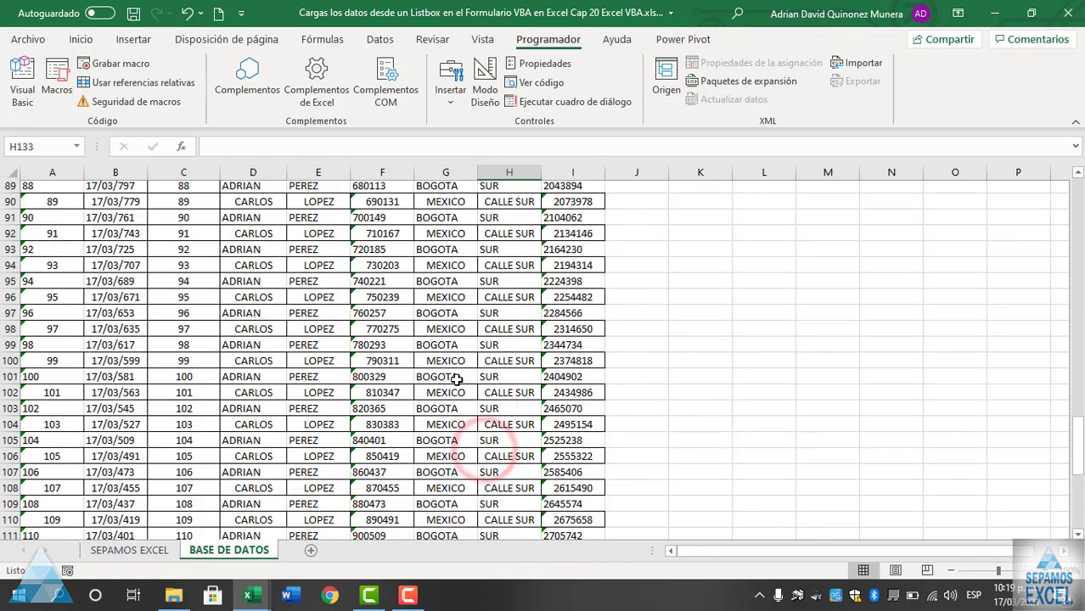
scroll(457, 379, up, 8)
scroll(457, 380, up, 9)
scroll(457, 380, up, 9)
scroll(457, 380, up, 4)
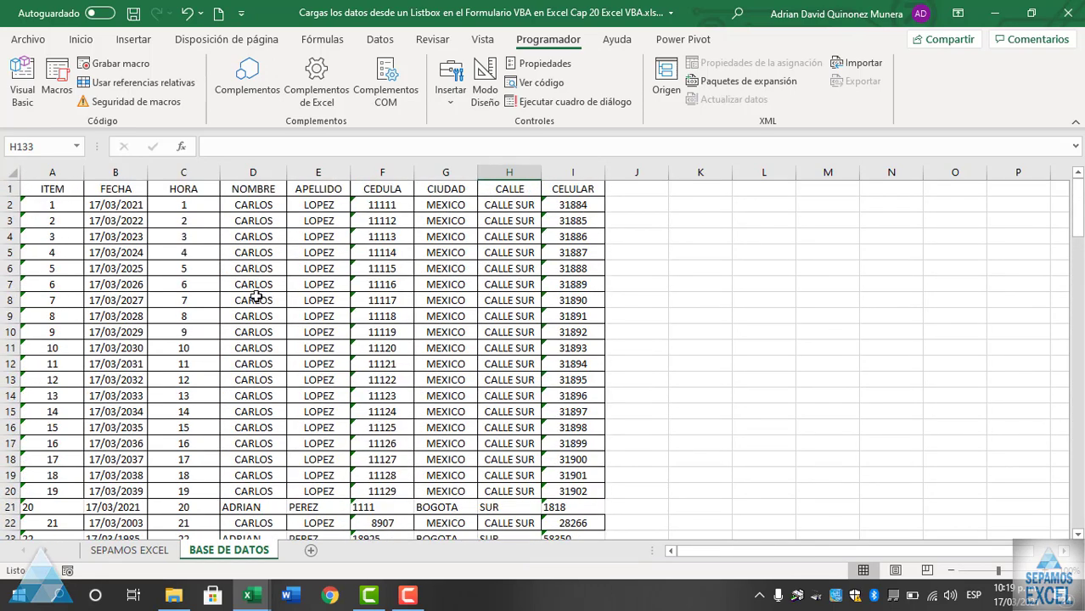
- Autofit column C to its contents
double_click(219, 173)
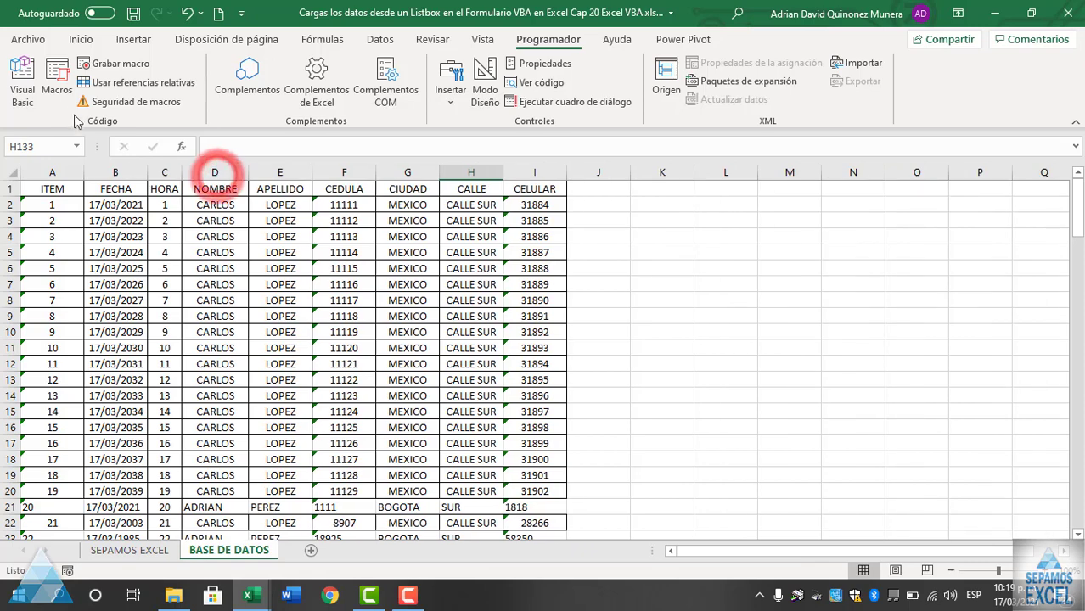
click(53, 90)
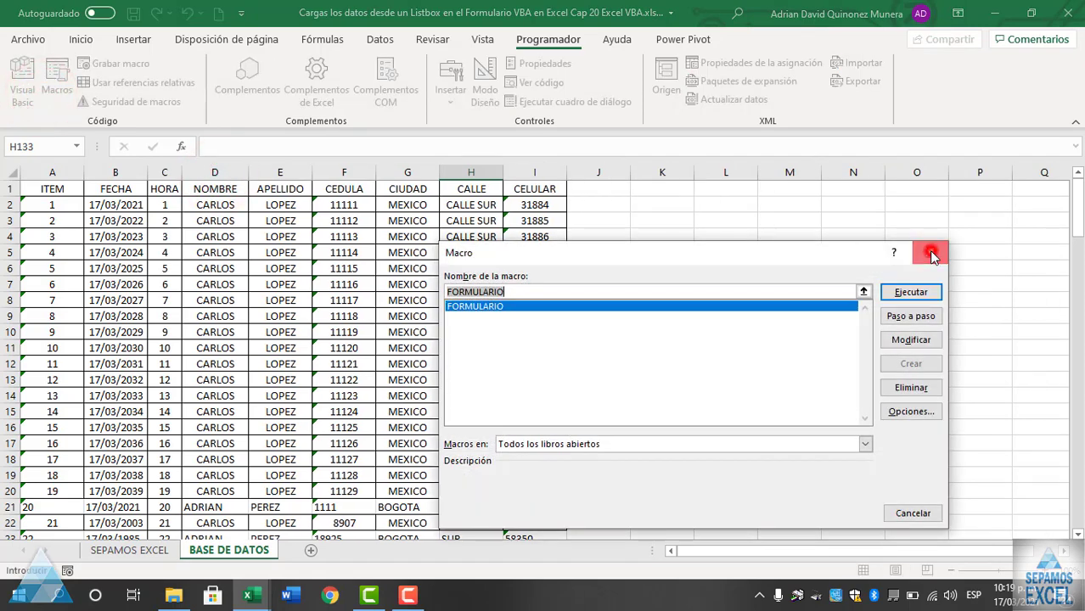
click(930, 253)
- Run UserForm1 from the VBA editor and scroll its list through item 129
click(23, 95)
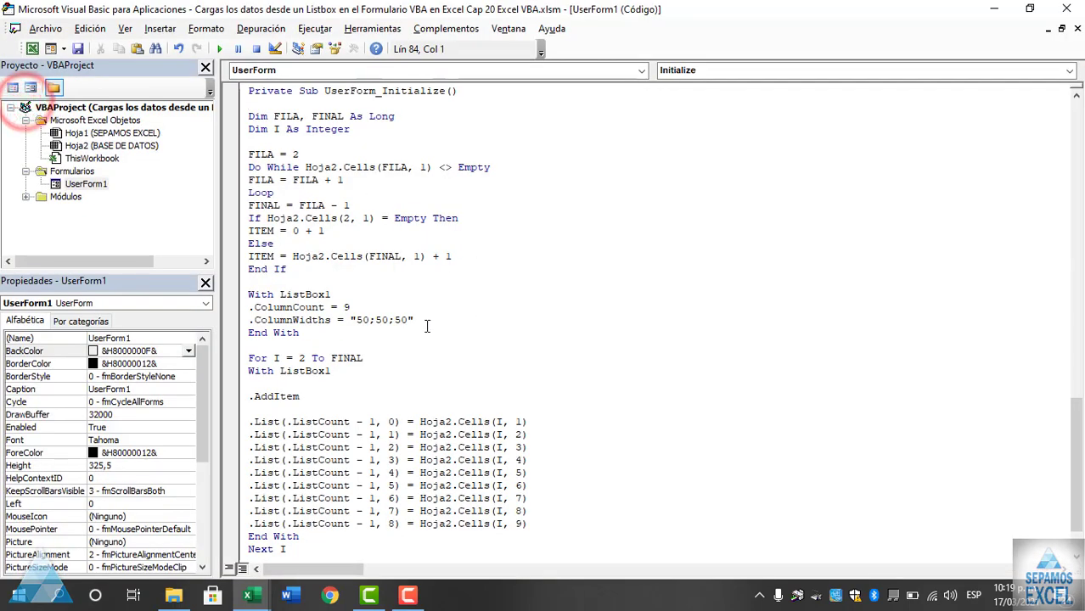
key(F5)
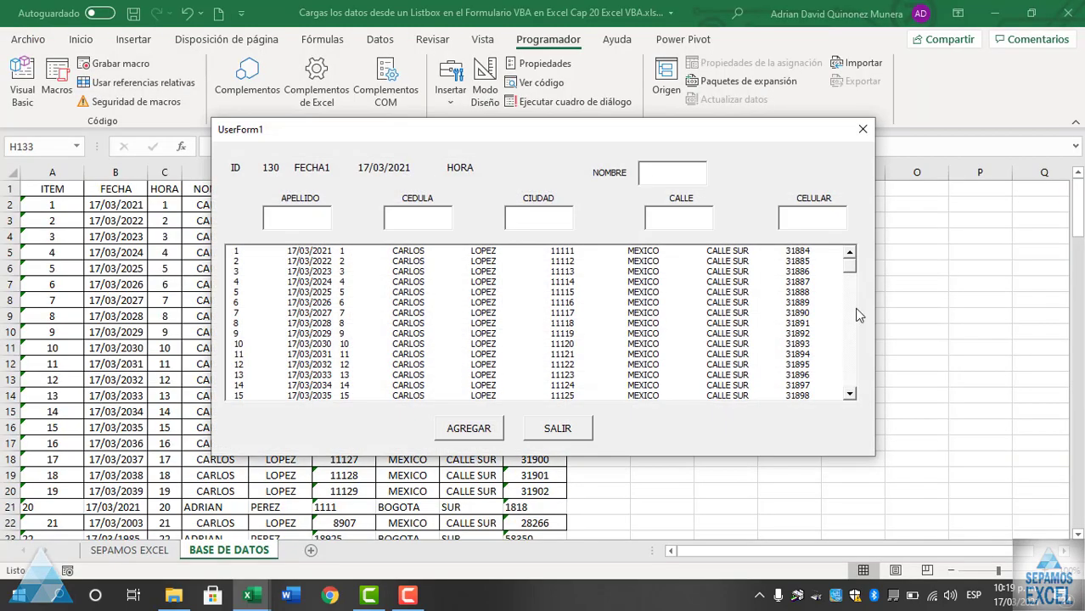
drag(850, 272, 852, 388)
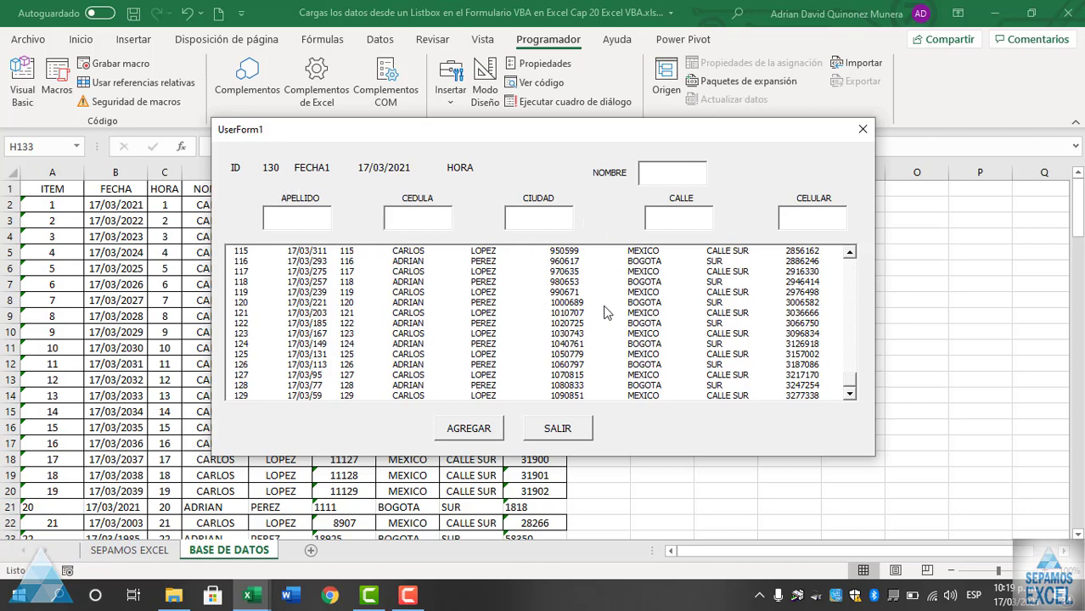
- Close the form and show CommandButton3_Click's reload loop, selecting its end through Next I
click(560, 430)
double_click(427, 394)
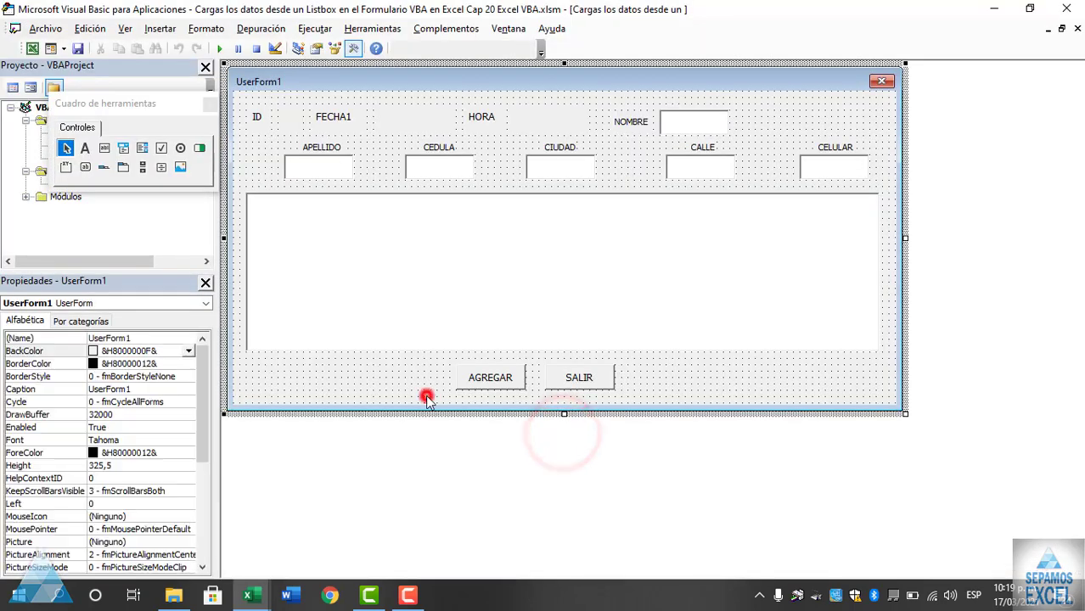
scroll(429, 392, down, 2)
scroll(428, 390, up, 6)
scroll(428, 389, up, 4)
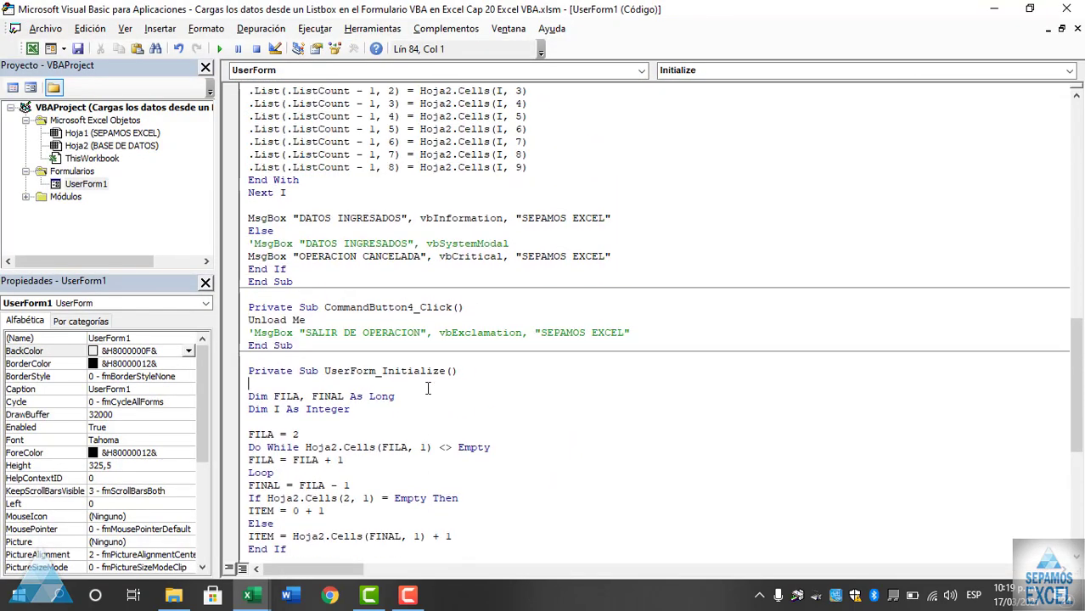
scroll(428, 386, down, 5)
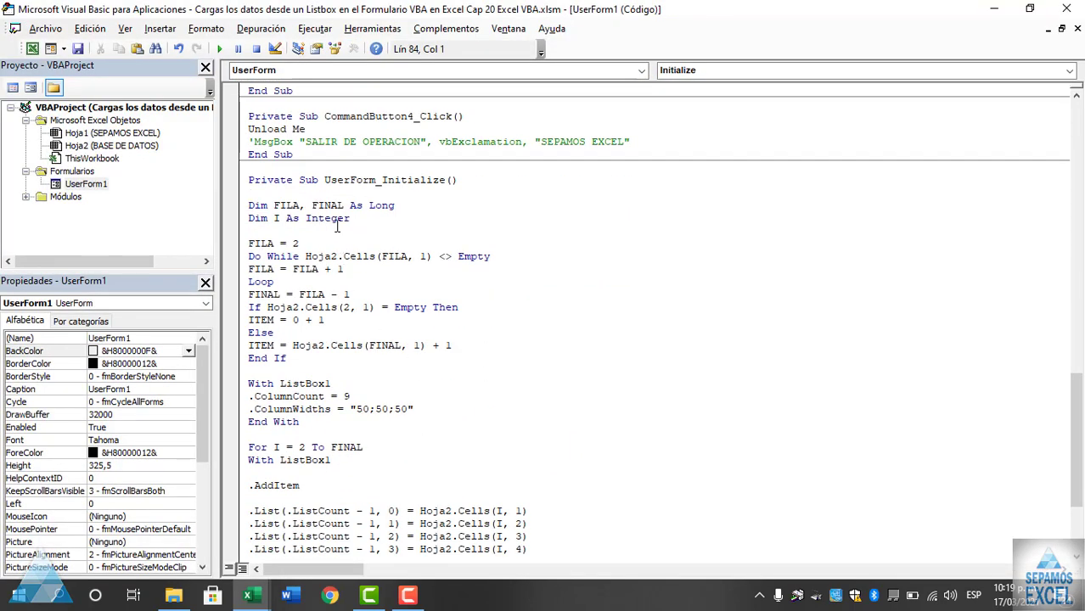
scroll(341, 223, up, 2)
scroll(342, 238, up, 2)
scroll(345, 255, up, 8)
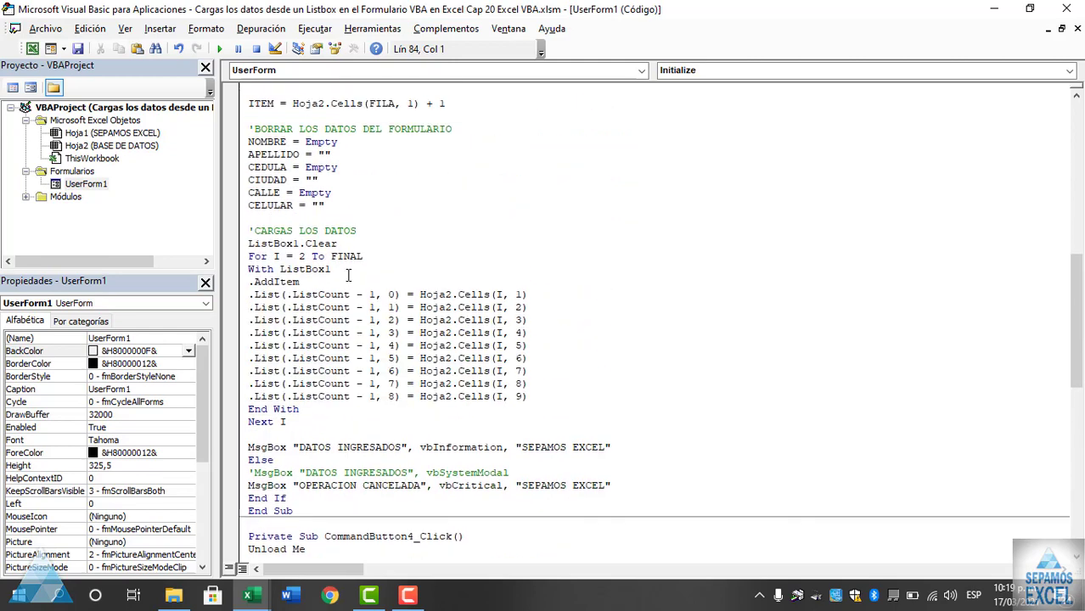
scroll(348, 275, up, 10)
scroll(348, 272, up, 6)
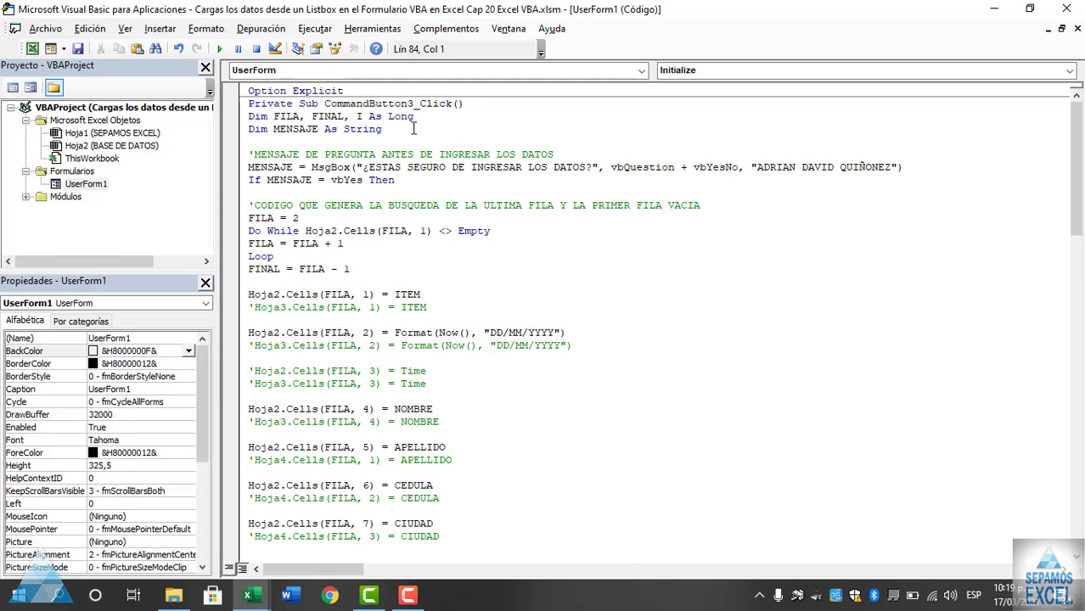
scroll(412, 136, down, 5)
scroll(407, 153, down, 6)
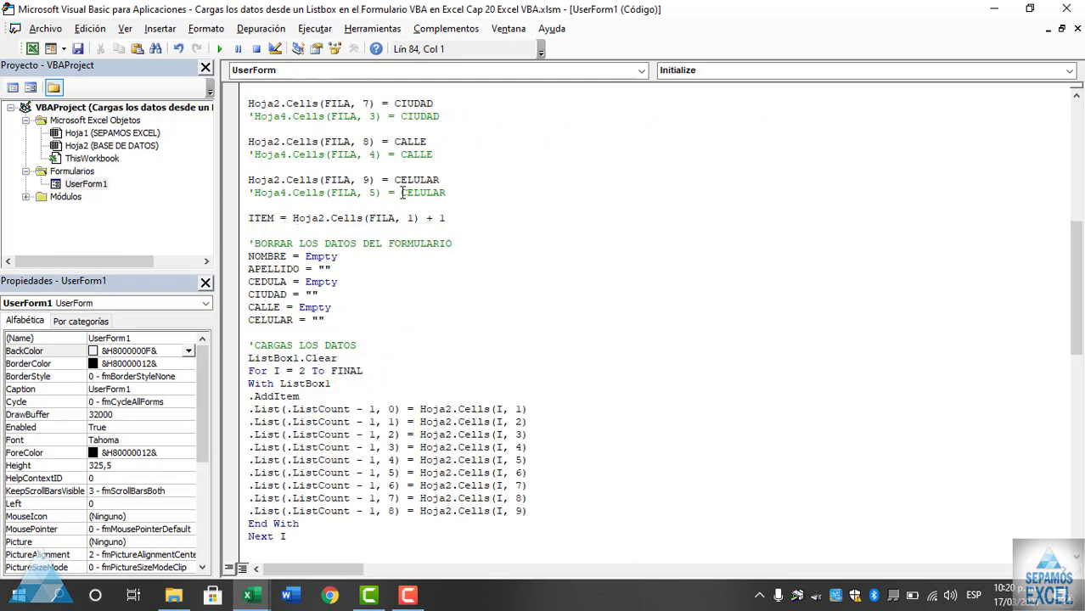
scroll(400, 174, down, 5)
scroll(395, 195, down, 7)
scroll(386, 254, down, 3)
scroll(383, 275, down, 4)
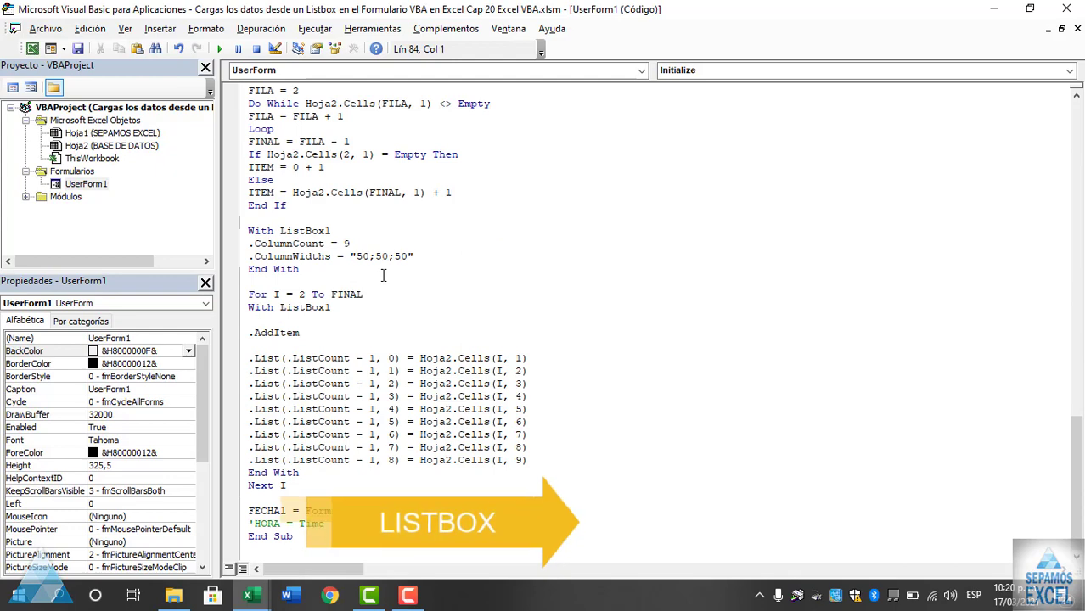
scroll(383, 275, up, 6)
scroll(383, 276, up, 7)
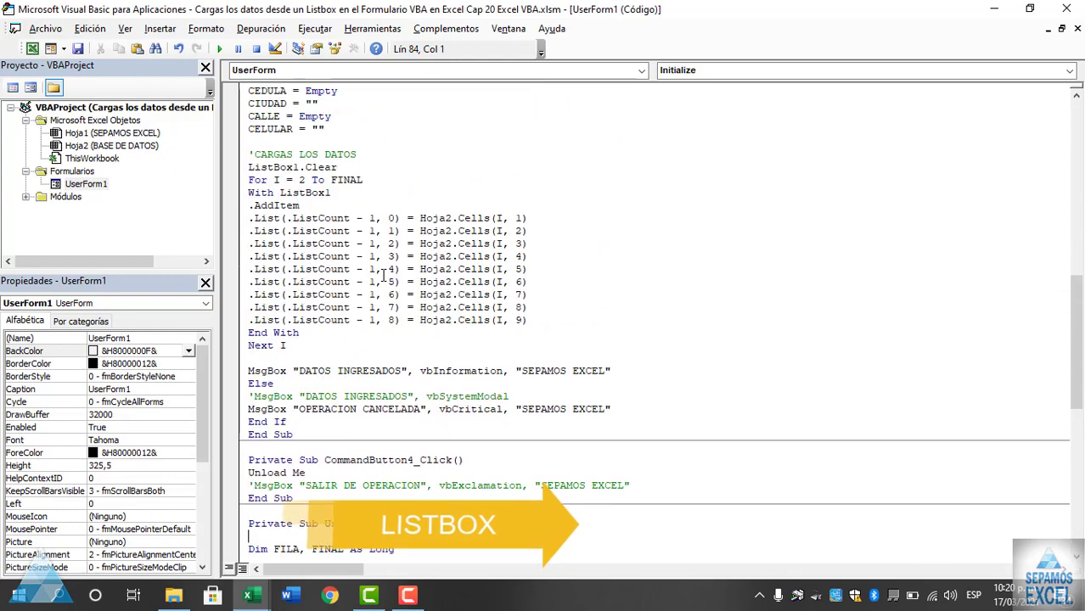
mouse_move(314, 350)
mouse_down()
mouse_move(275, 300)
mouse_move(274, 344)
mouse_move(249, 347)
mouse_up()
- Comment out Next I, End With and the .List lines above them in CommandButton3's reload block
click(248, 346)
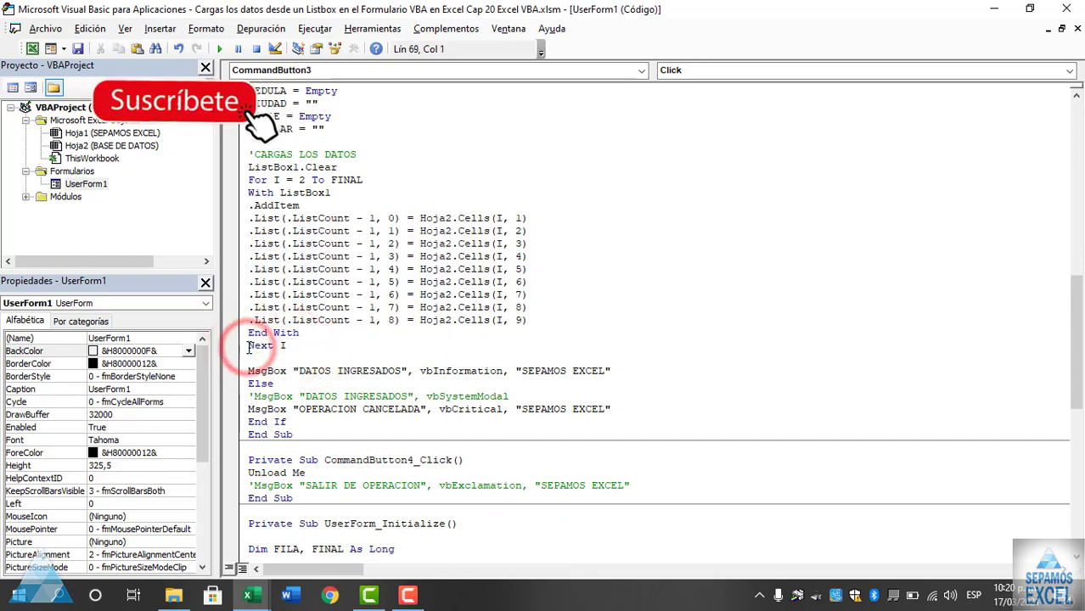
text(')
key(Up)
key(Home)
text(')
key(Up)
key(Home)
text(')
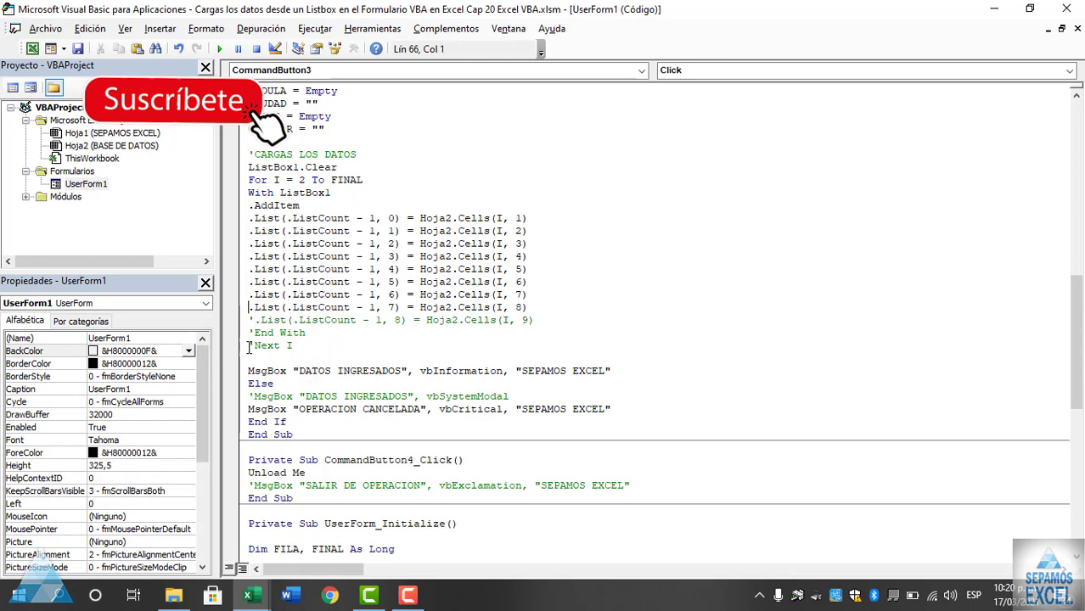
text(')
key(Up)
key(Home)
text(')
key(Up)
key(Home)
text('')
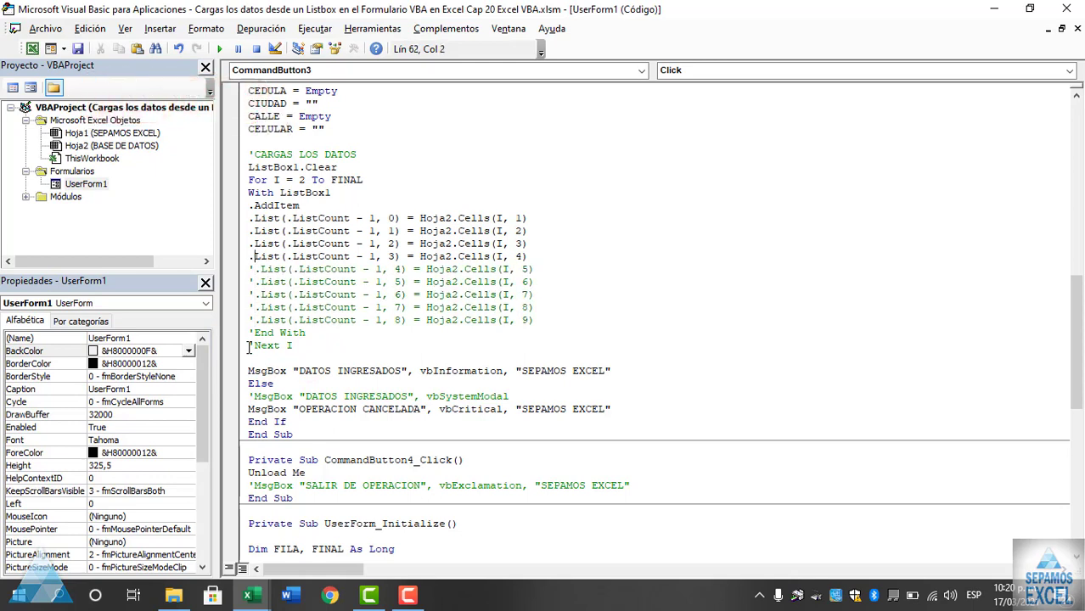
text('')
key(Up)
key(Home)
text(')
key(Up)
key(Home)
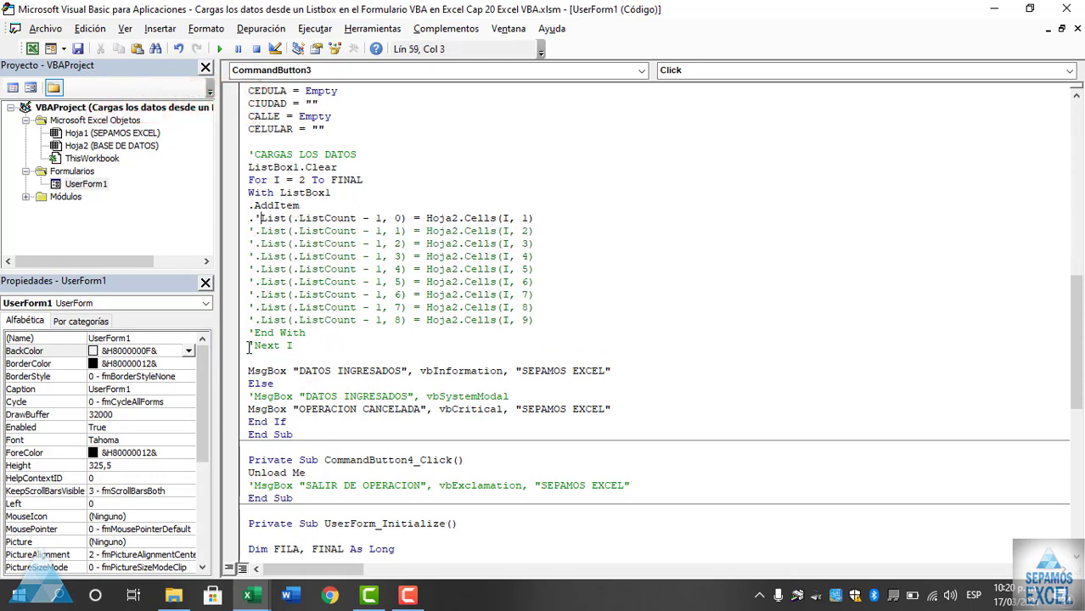
text(')
key(Up)
- Dismiss the compile error, fix the misplaced apostrophe on the first .List line, and reach With ListBox1
key(Return)
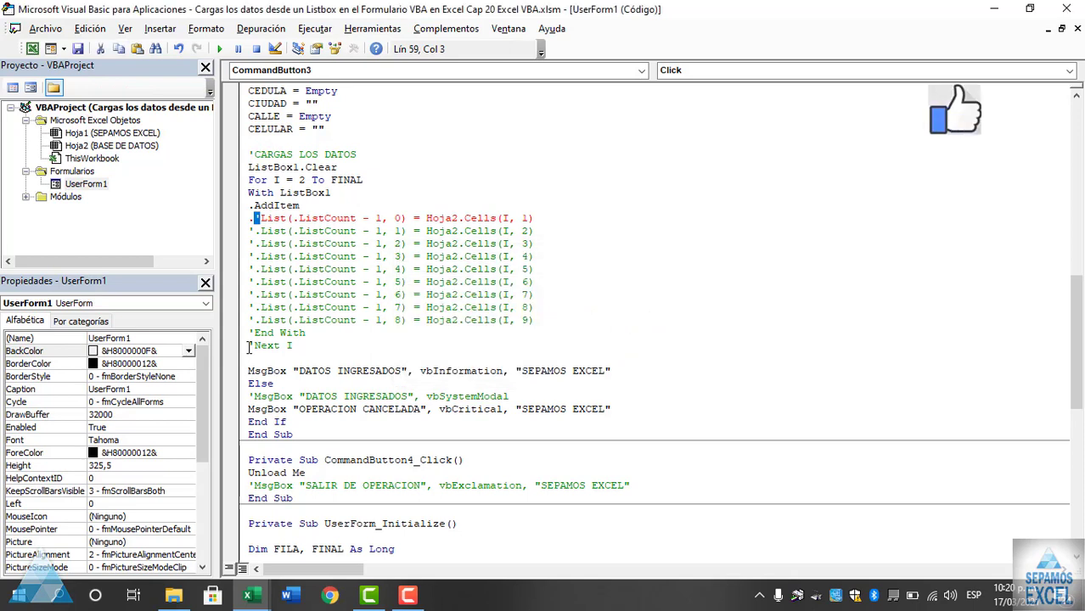
key(BackSpace)
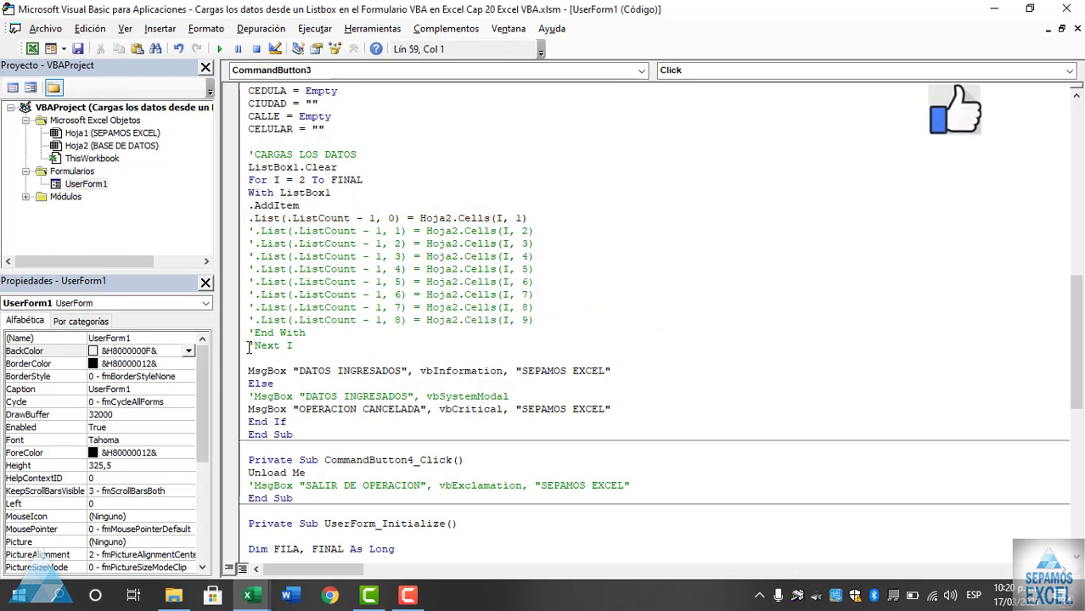
text(')
key(Up)
key(End)
key(Up)
key(Left)
key(Left)
key(Left)
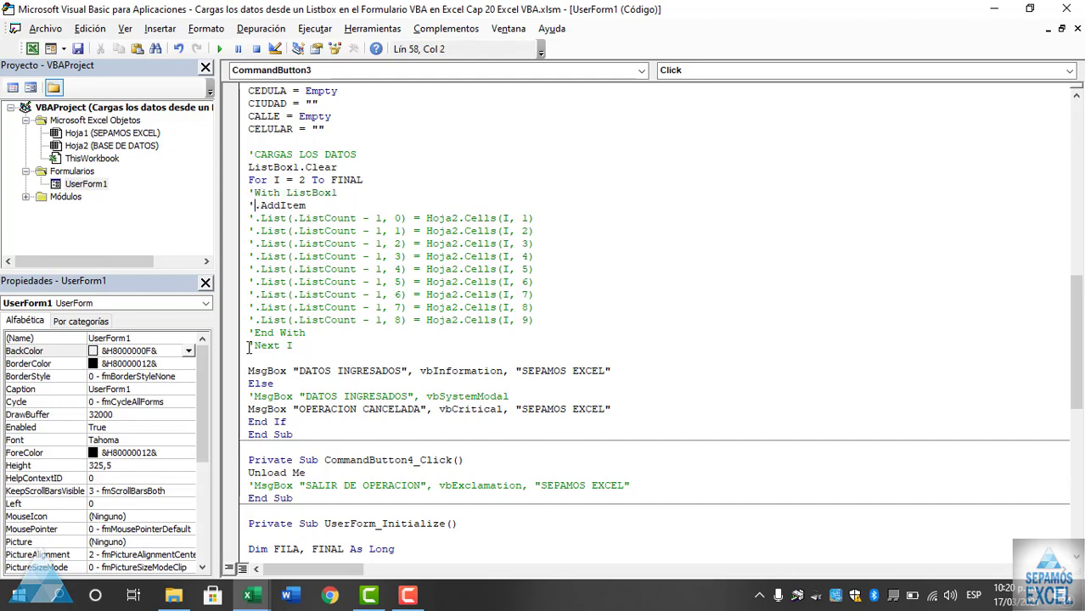
- Comment out the With ListBox1 line, then change Dim I to Dim A in UserForm_Initialize
text(')
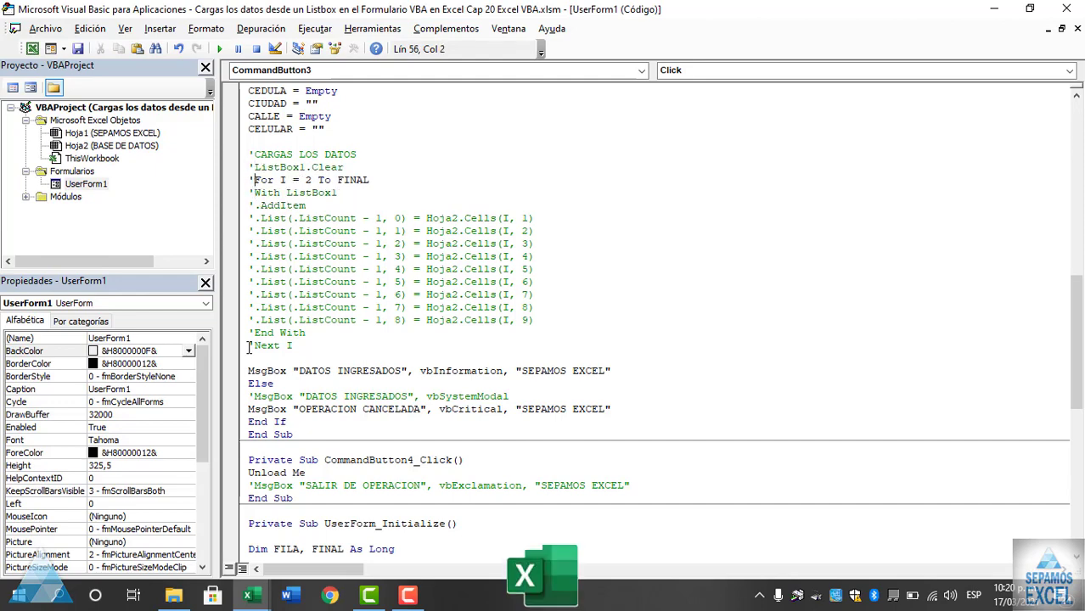
scroll(297, 340, down, 5)
scroll(371, 330, down, 5)
scroll(371, 330, down, 1)
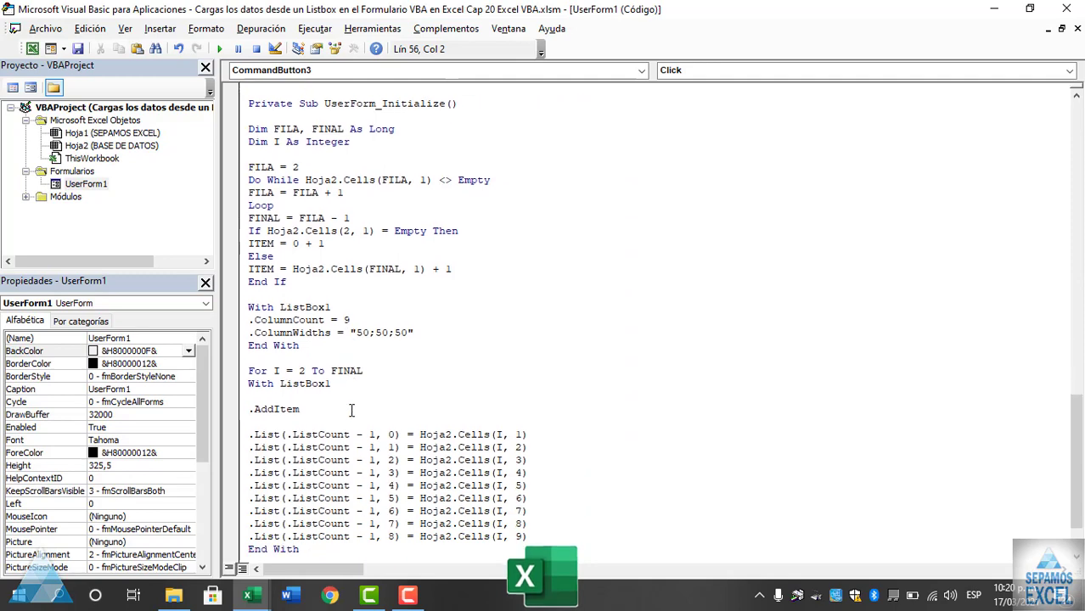
click(371, 321)
scroll(371, 357, down, 2)
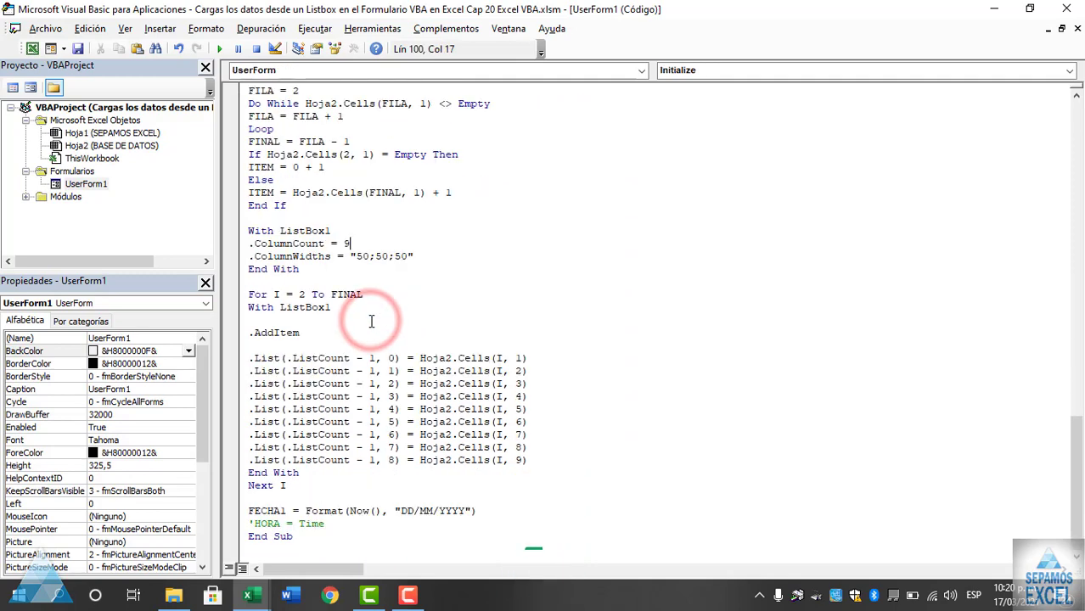
scroll(423, 328, up, 8)
scroll(422, 322, down, 3)
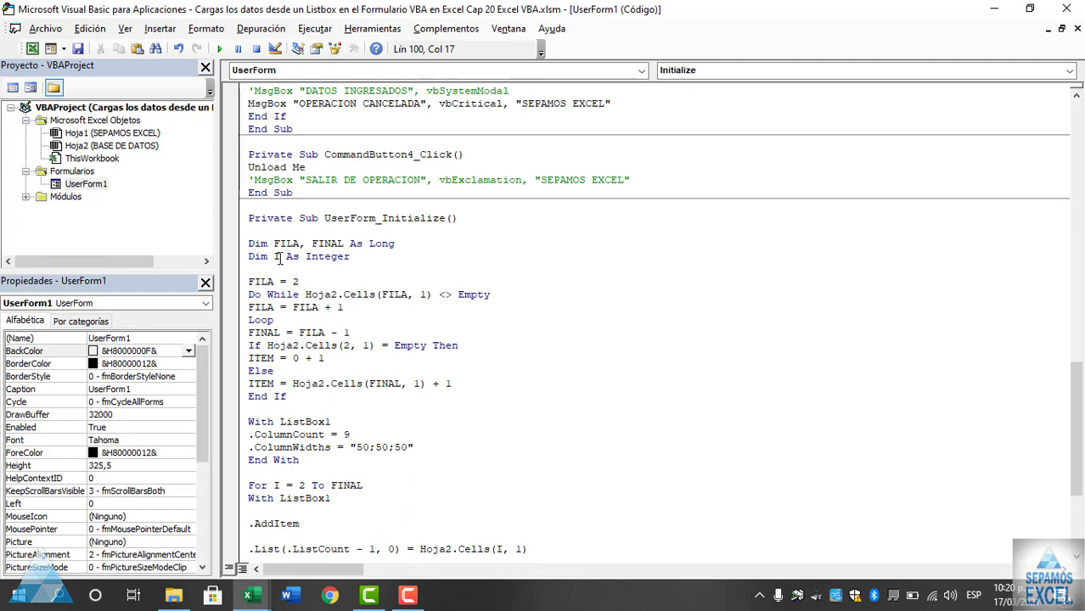
click(279, 259)
key(BackSpace)
text(A)
- Change For I and Next I to A, and the first Cells(I, …) reference to Cells(A, …)
scroll(301, 316, down, 3)
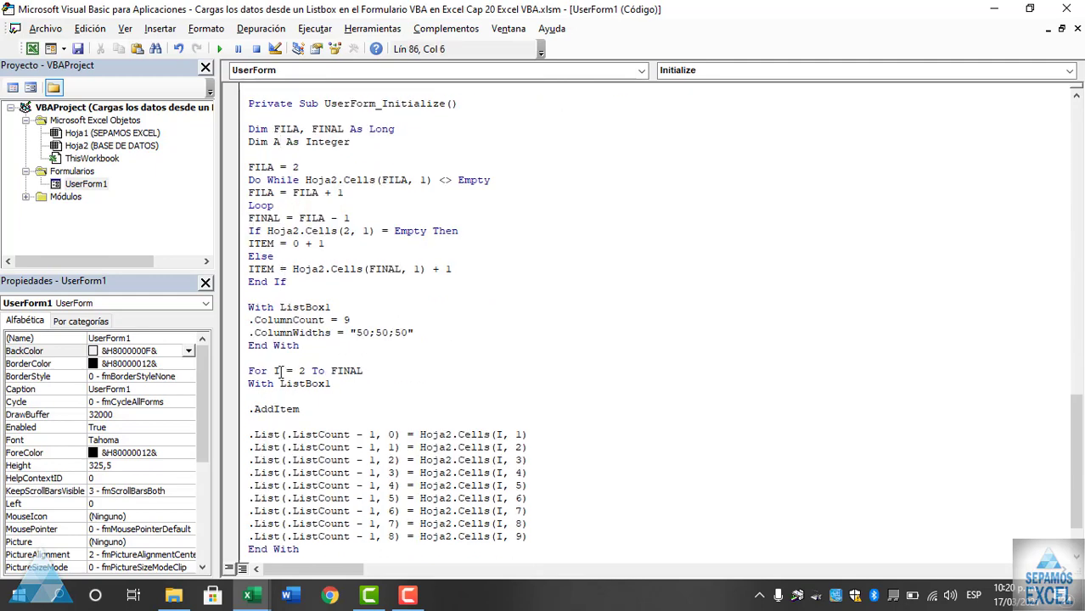
click(279, 372)
key(BackSpace)
text(A)
scroll(290, 348, down, 2)
click(291, 486)
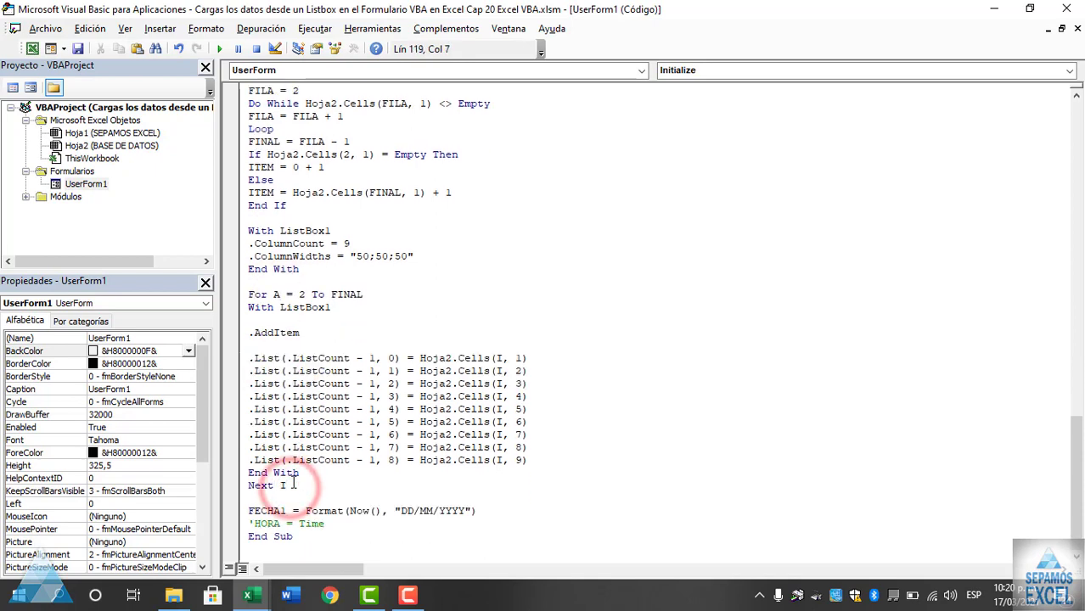
key(BackSpace)
text(A)
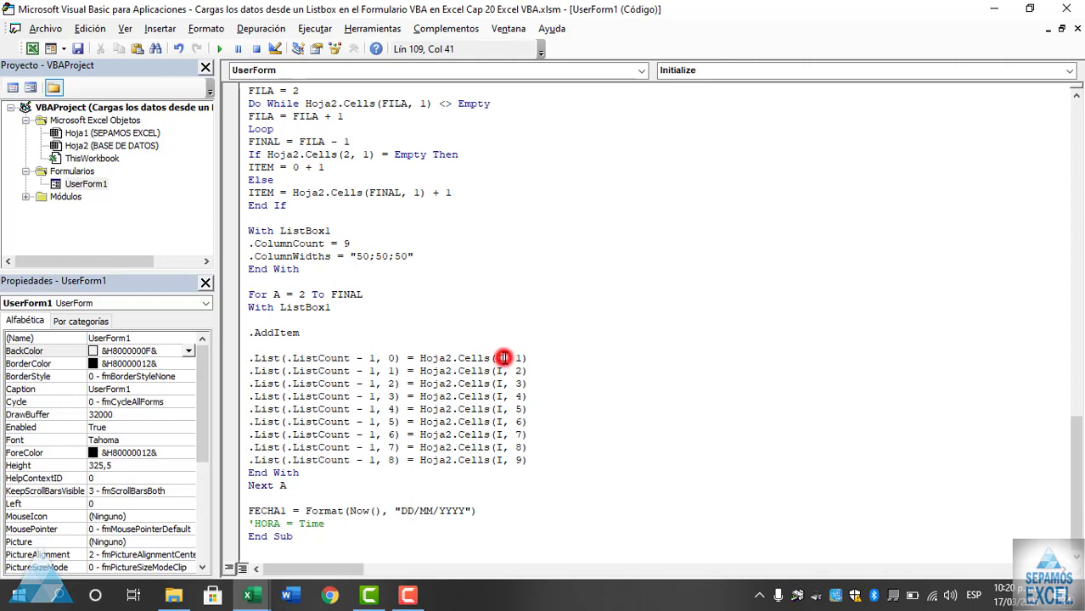
key(BackSpace)
text(A)
key(Down)
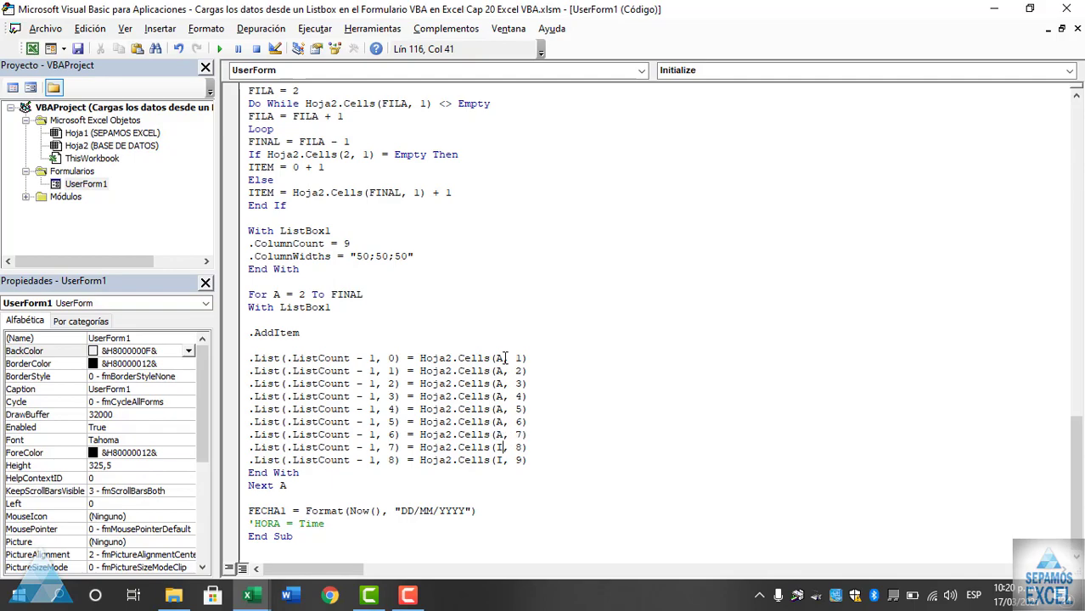
- Run the form, fill in record 130 for PERU, and add it with AGREGAR, confirming Sí
key(F5)
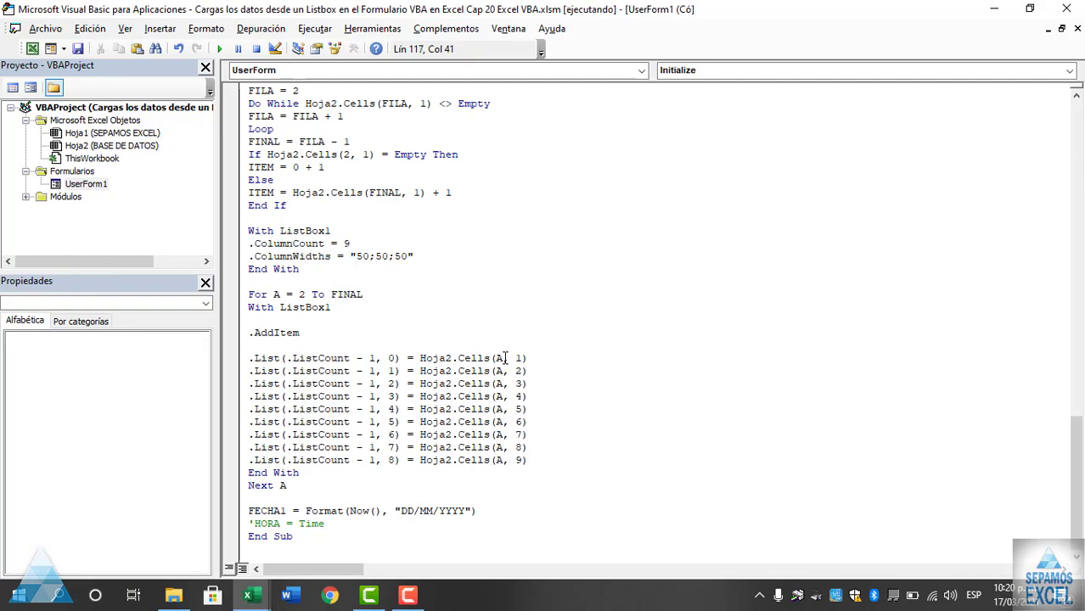
drag(850, 272, 858, 386)
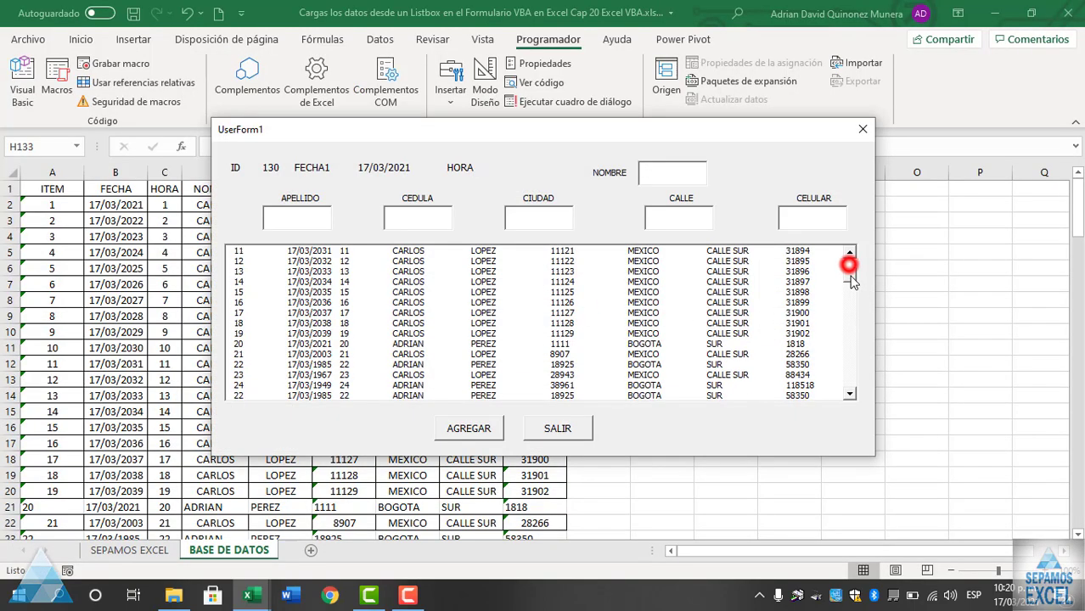
scroll(500, 263, up, 1)
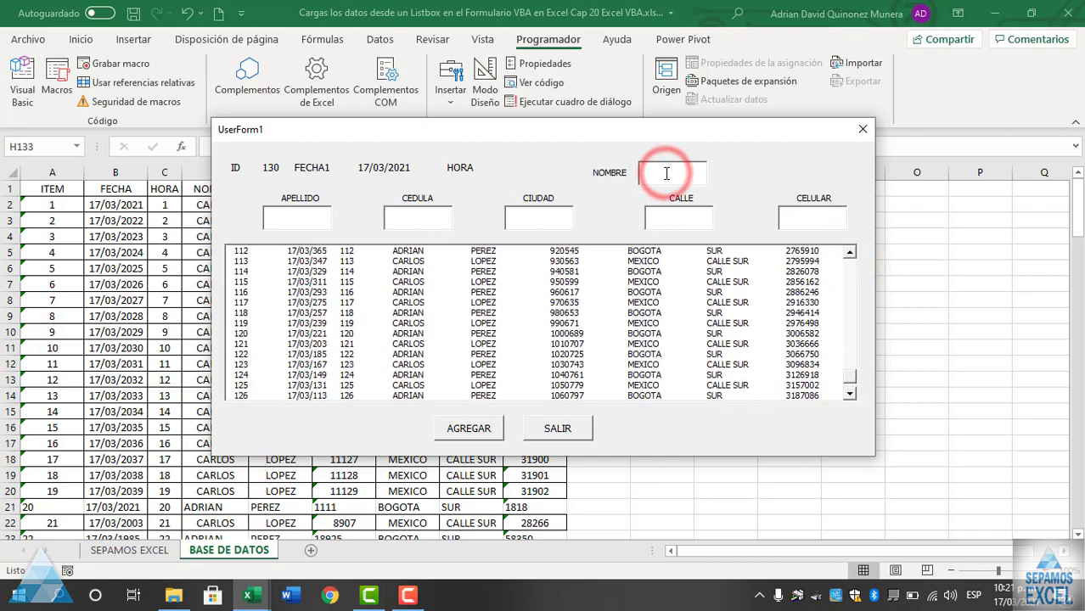
text(JUANITA)
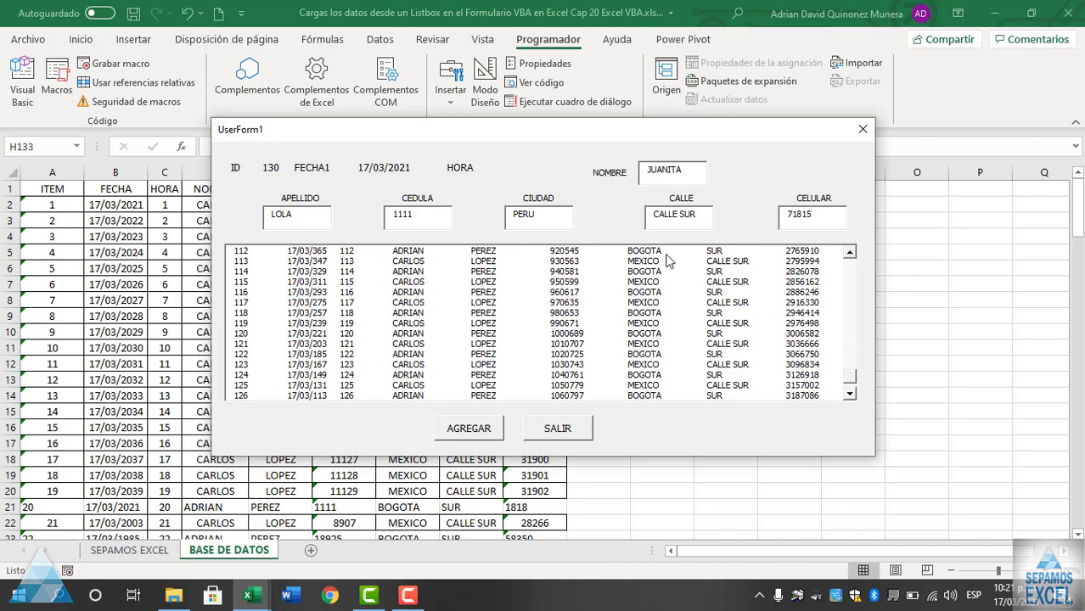
click(474, 429)
click(564, 357)
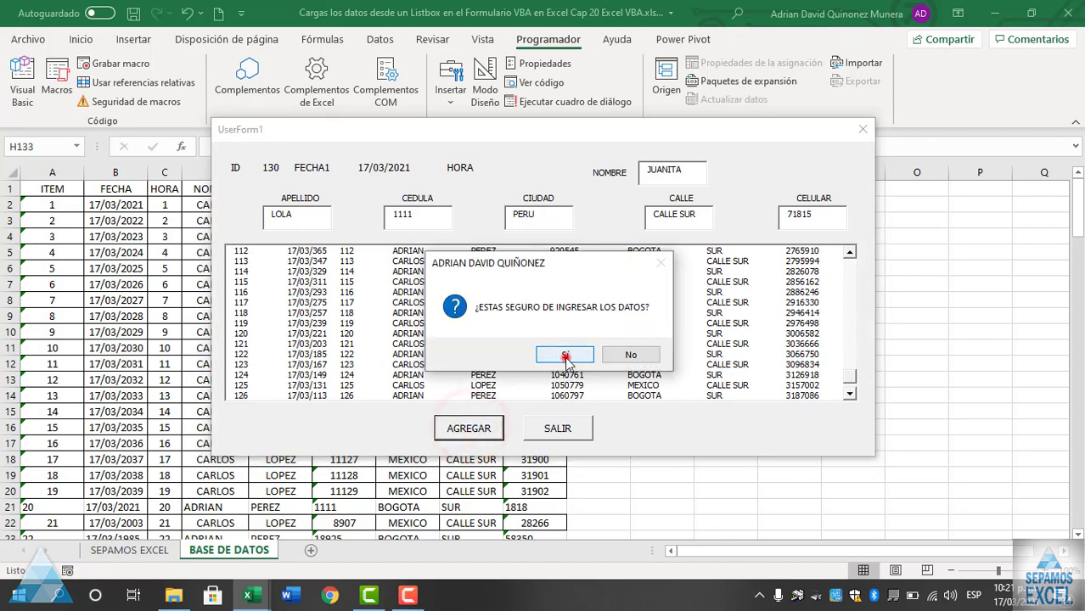
click(568, 358)
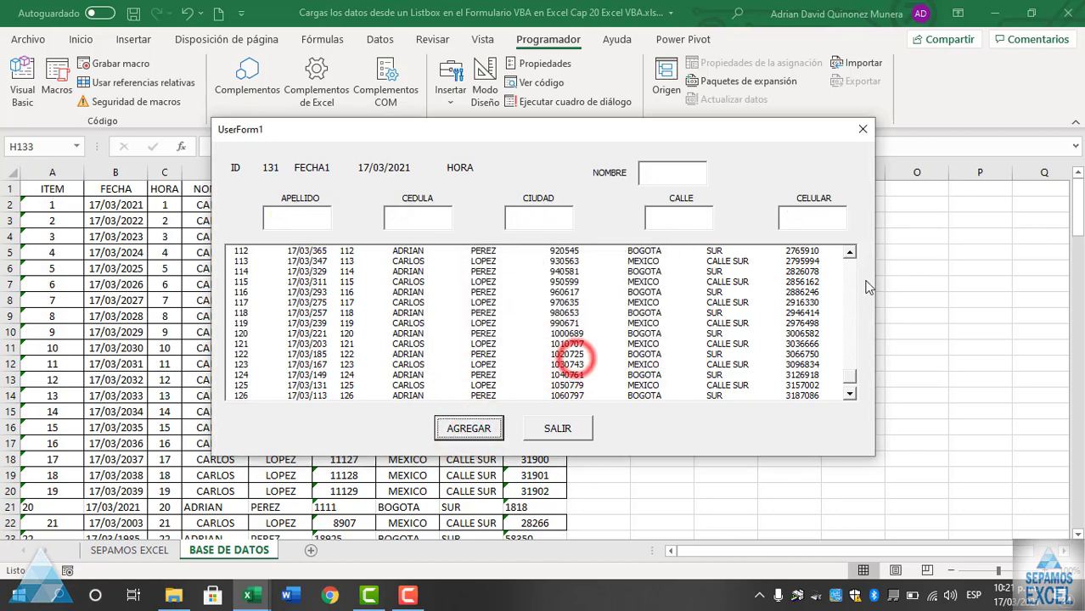
- Exit with SALIR, rerun the form, and confirm record 130 is the last row in the list
click(850, 384)
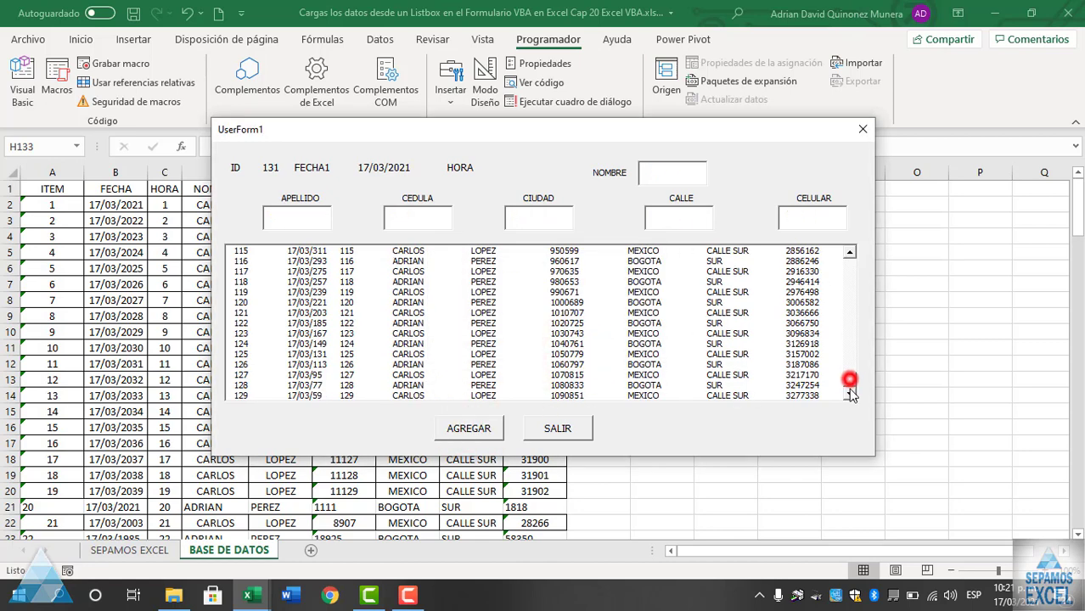
click(577, 429)
key(F5)
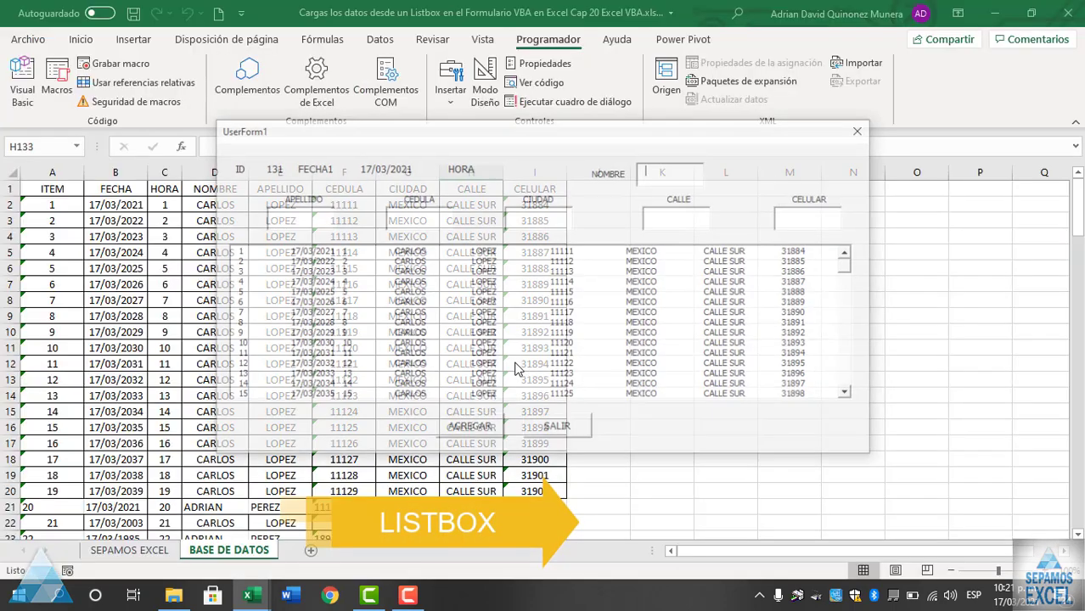
drag(850, 265, 847, 397)
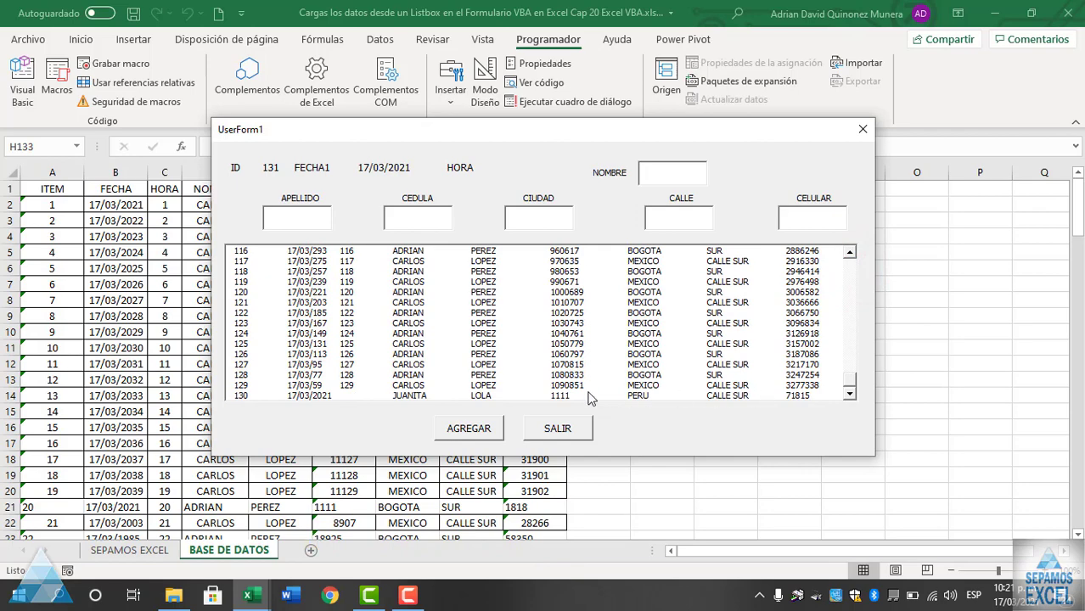
click(558, 428)
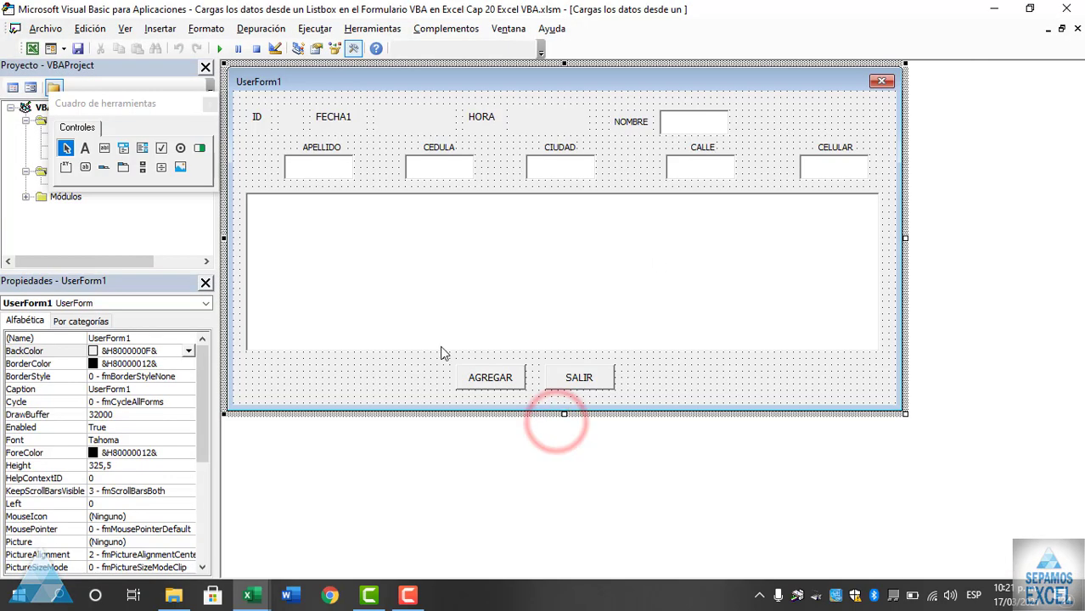
- Open UserForm1's code, find ListBox1's .ColumnCount = 9 line, and select the value 9
double_click(424, 369)
scroll(427, 371, down, 2)
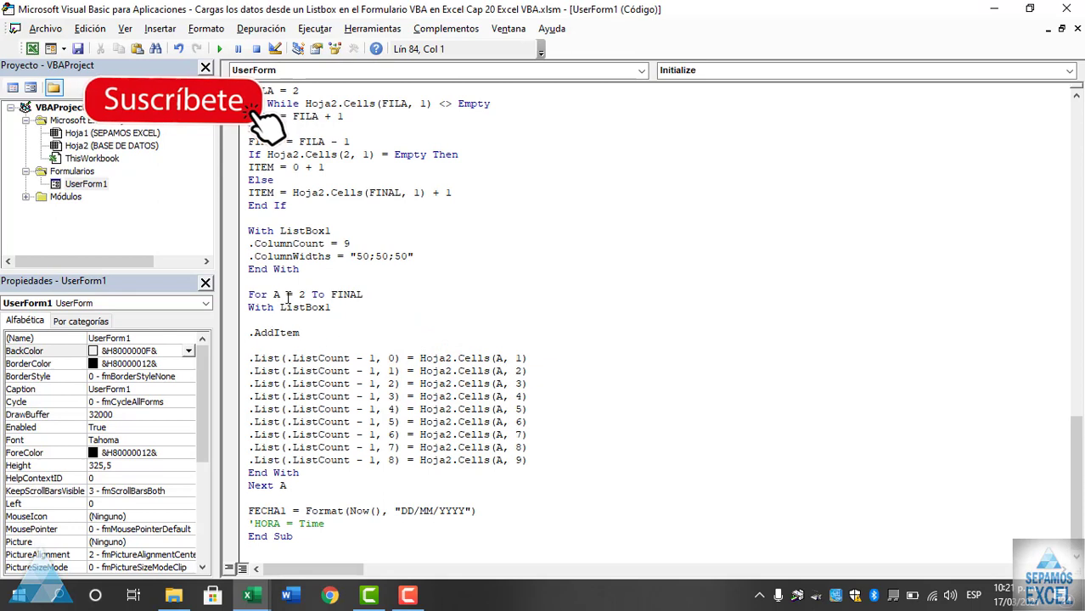
scroll(287, 303, up, 3)
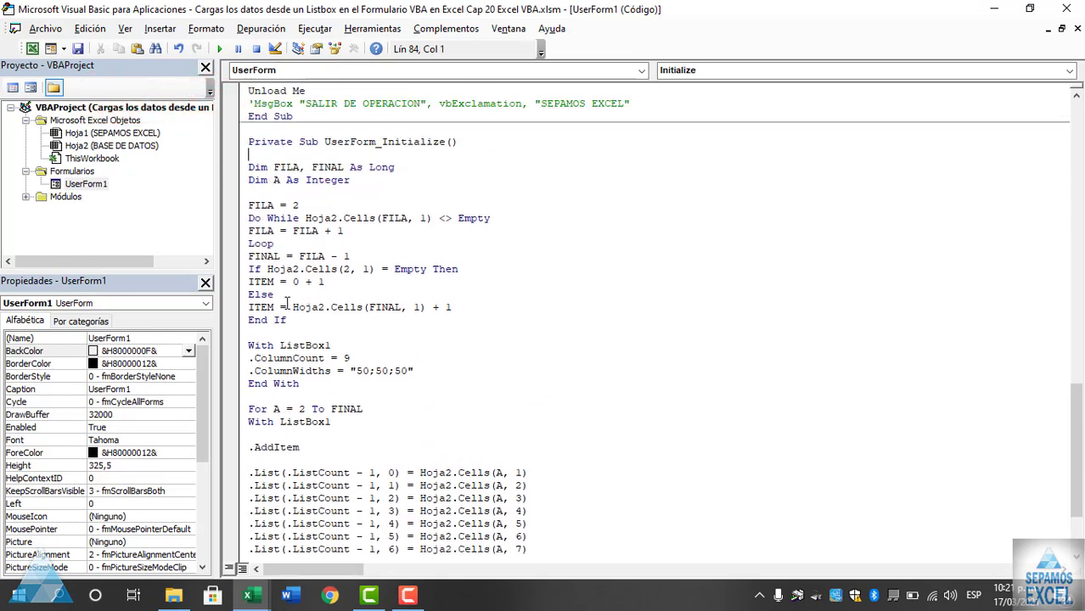
scroll(287, 303, down, 3)
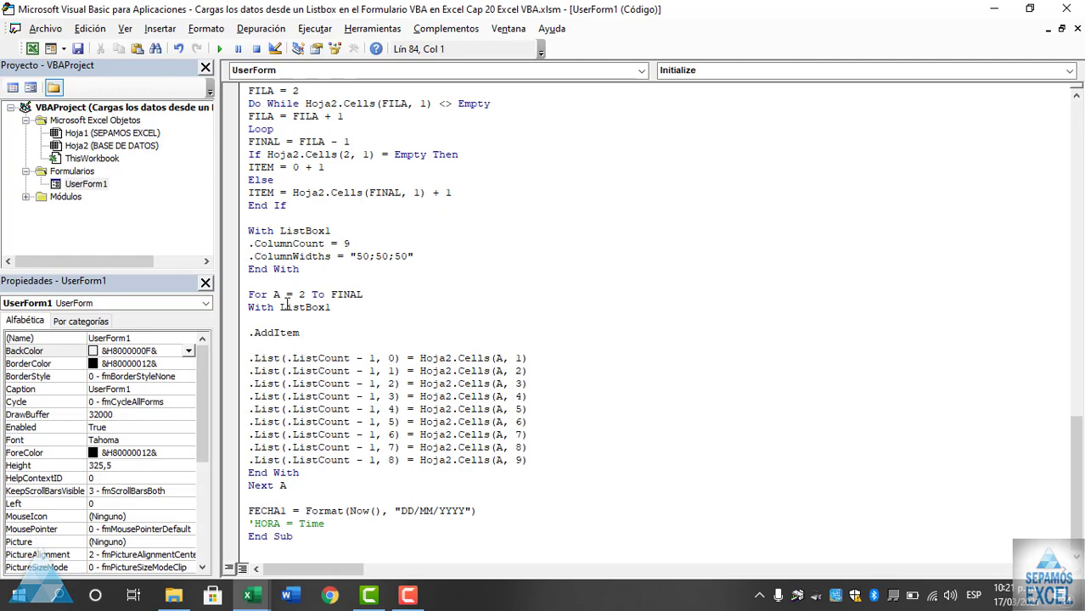
scroll(335, 395, up, 5)
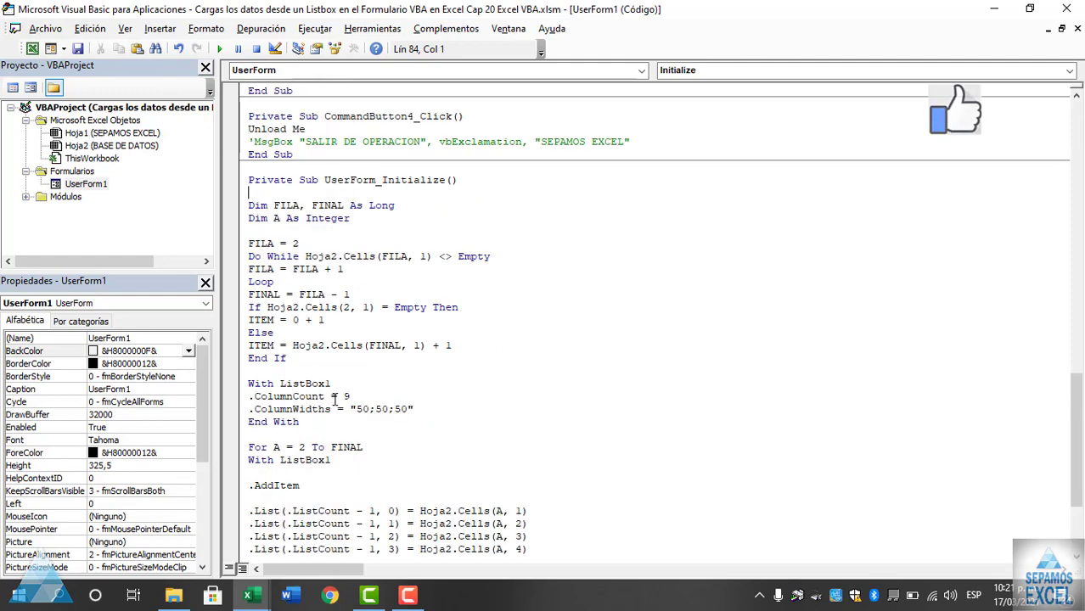
scroll(335, 392, up, 5)
scroll(335, 388, down, 2)
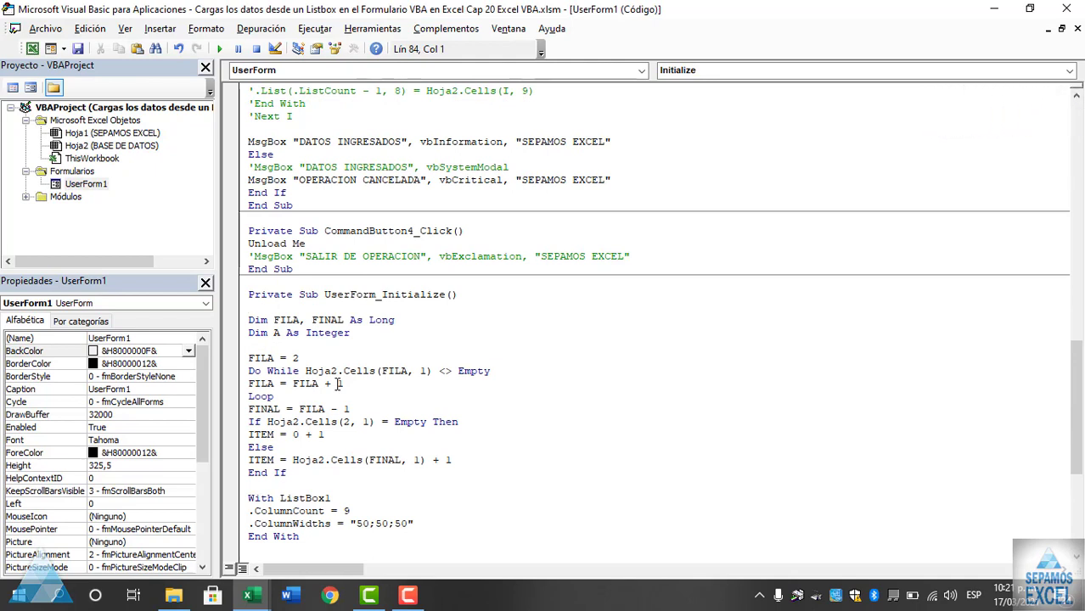
scroll(352, 365, down, 5)
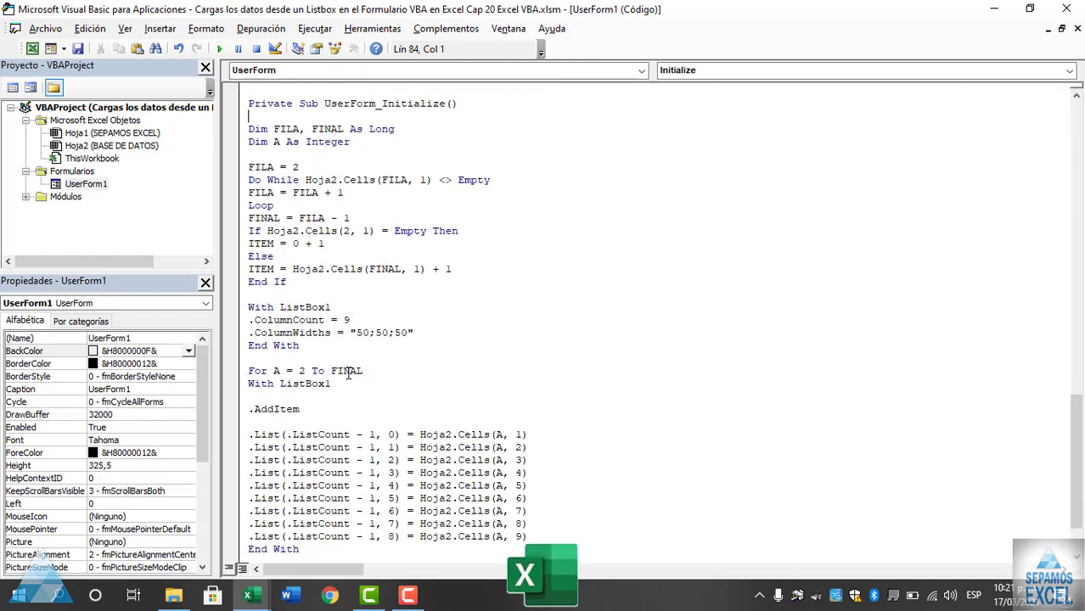
double_click(348, 321)
- Set ColumnCount to 1 and run the form to test a single-column list
text(1)
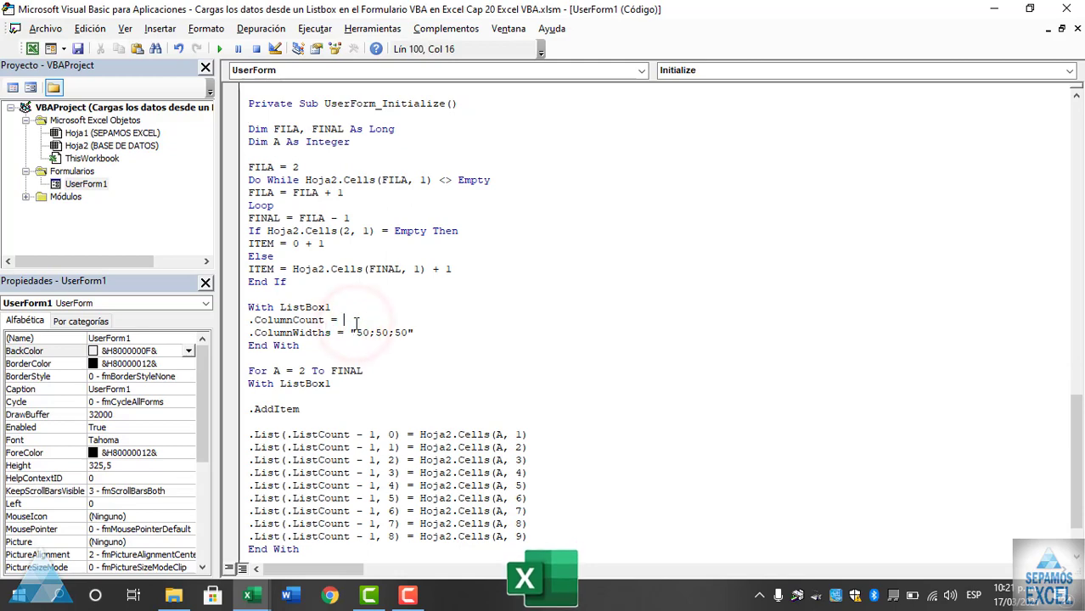
key(F5)
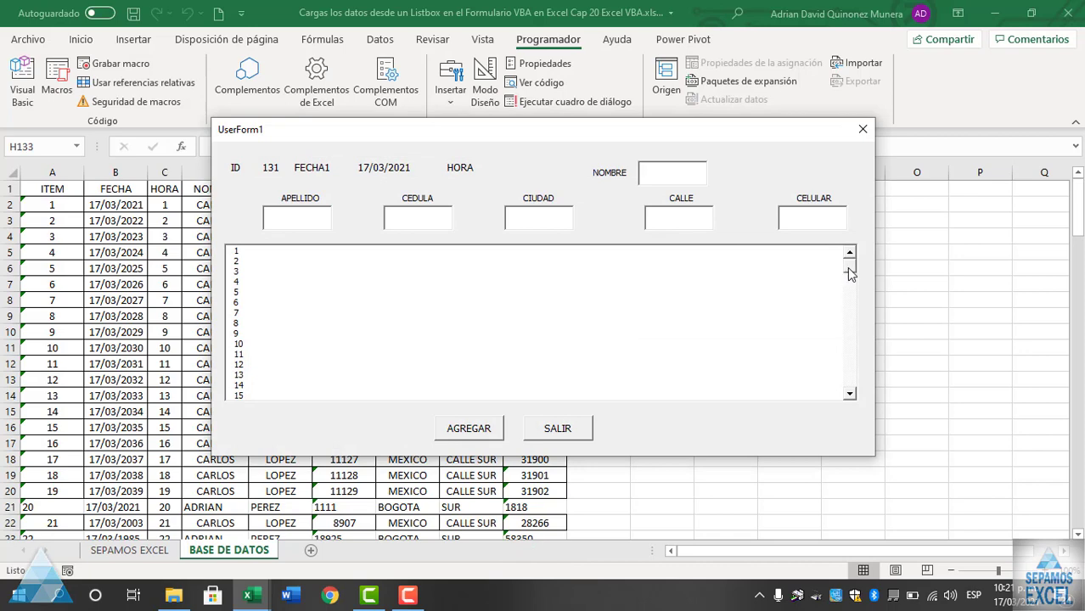
mouse_move(850, 270)
mouse_down()
mouse_move(853, 376)
mouse_move(849, 274)
mouse_up()
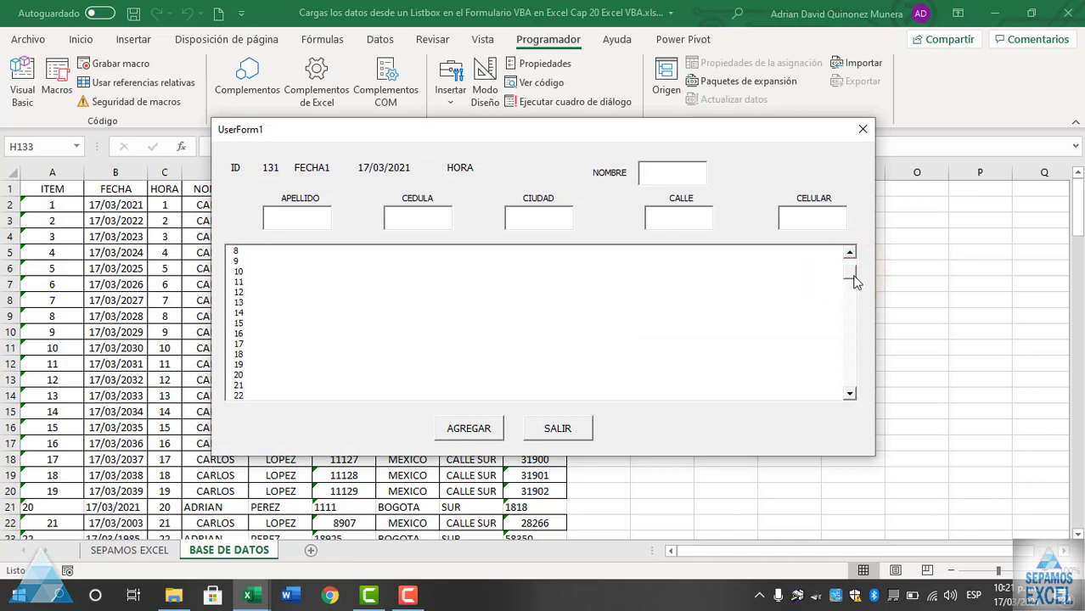
click(861, 132)
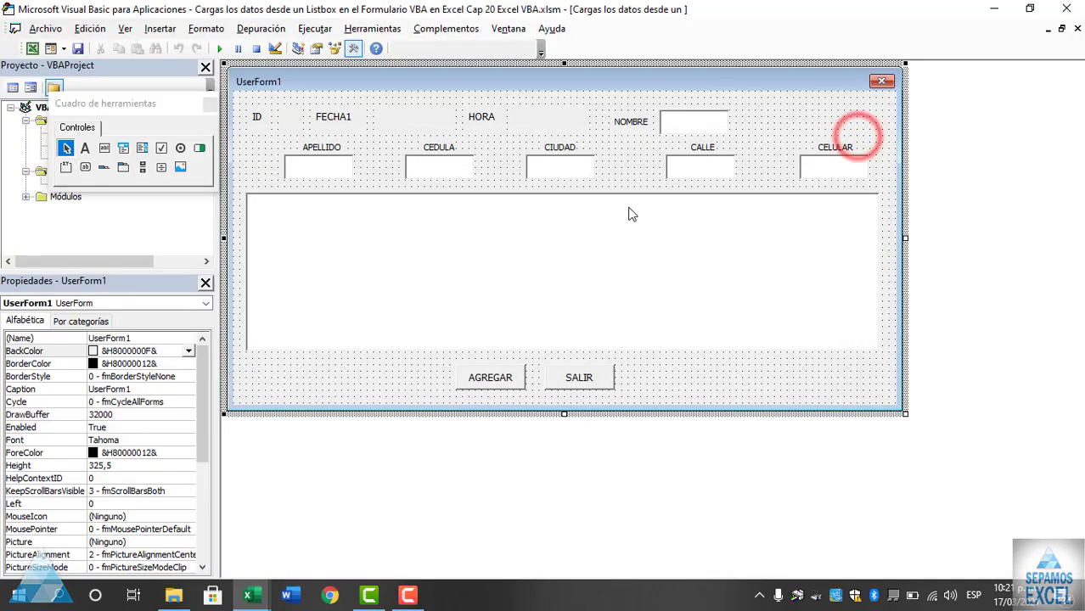
- Change ColumnCount to 2 and run the form to test two columns
double_click(371, 360)
drag(345, 308, 367, 316)
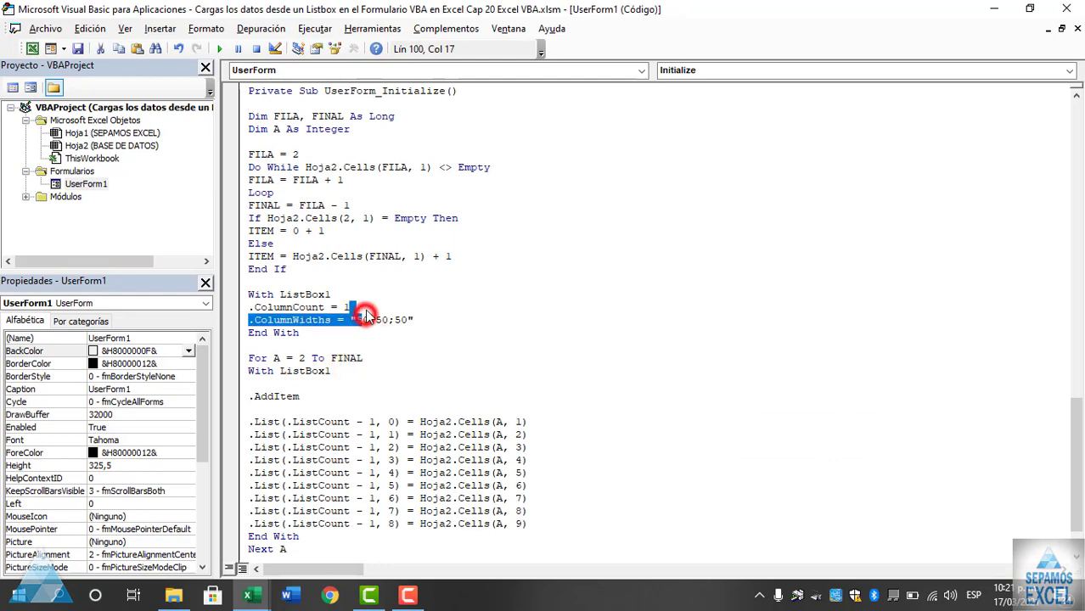
click(365, 307)
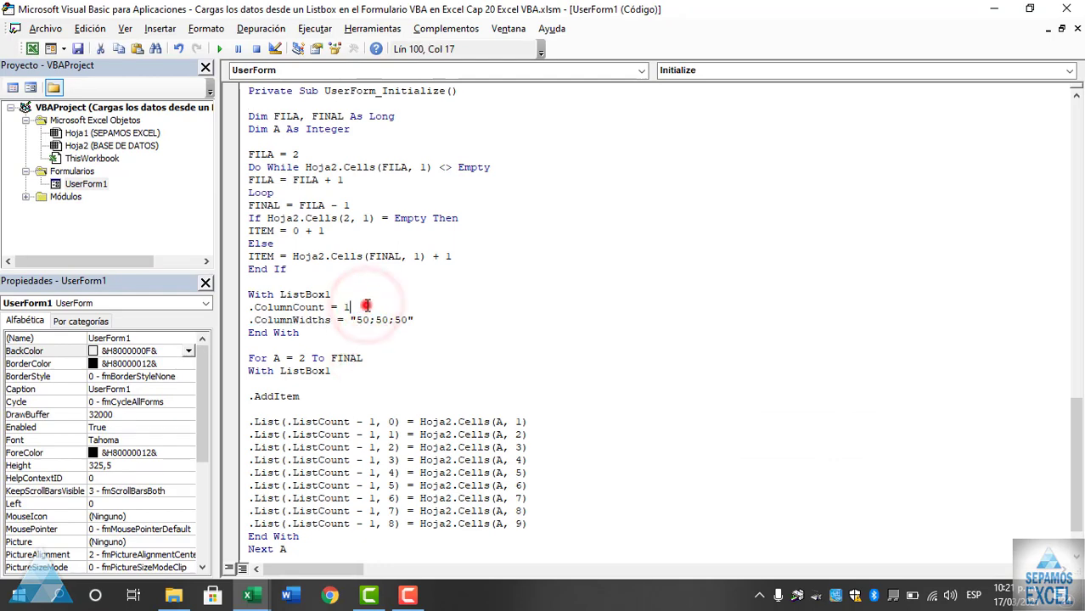
key(BackSpace)
text(2)
key(F5)
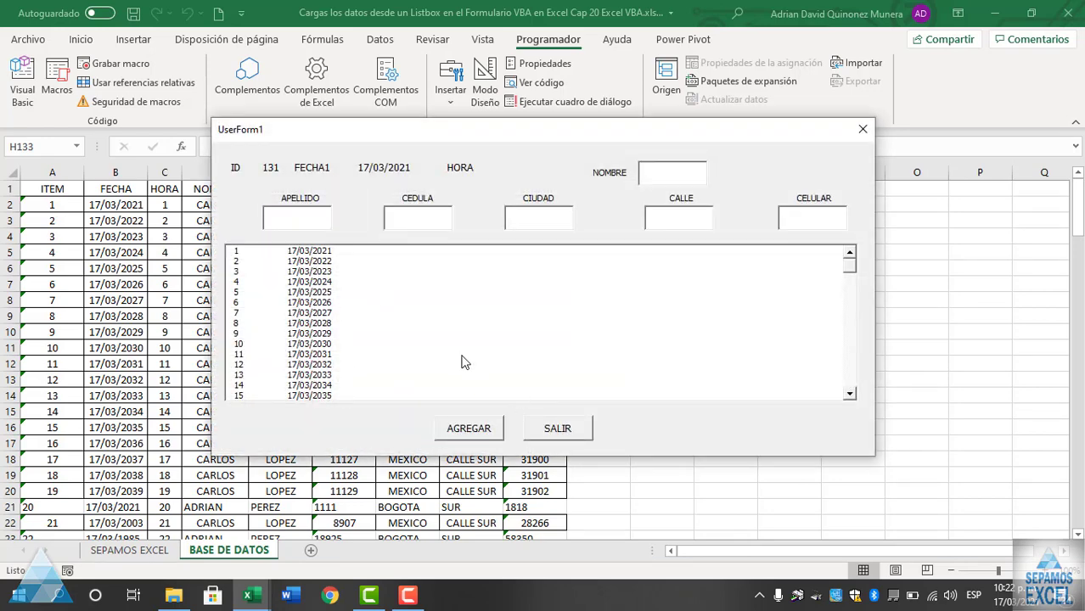
click(553, 429)
- Test the form with ColumnCount 3, then return to the ColumnCount value in the code
click(357, 371)
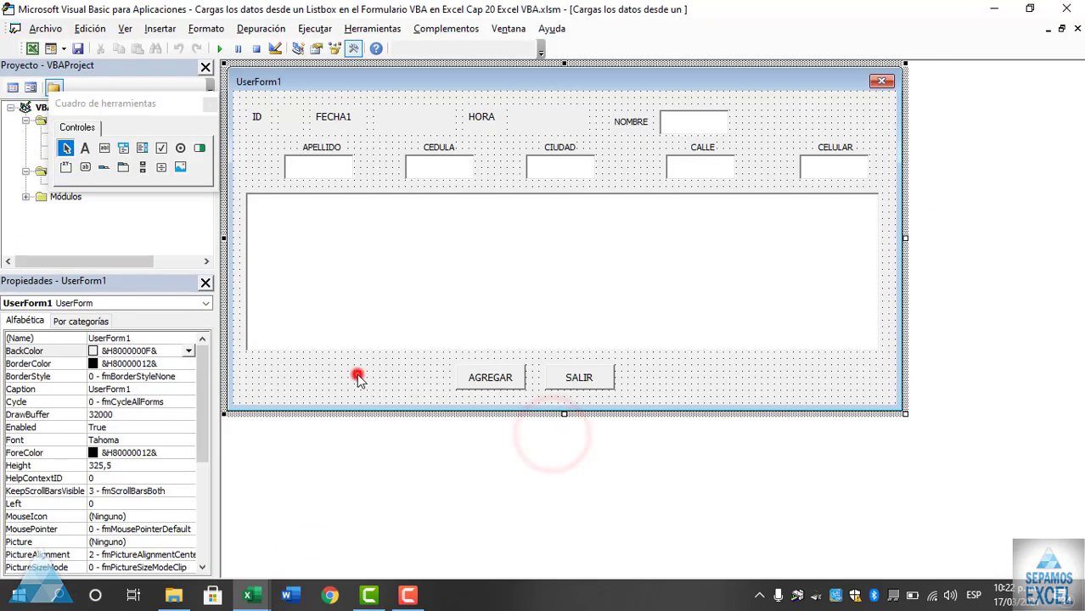
click(364, 309)
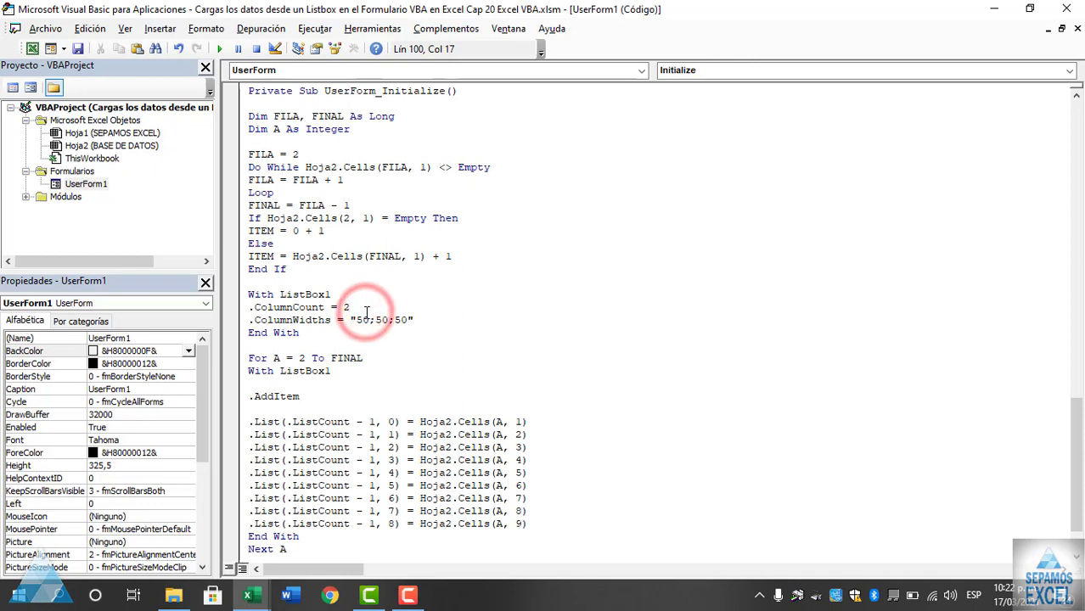
key(F5)
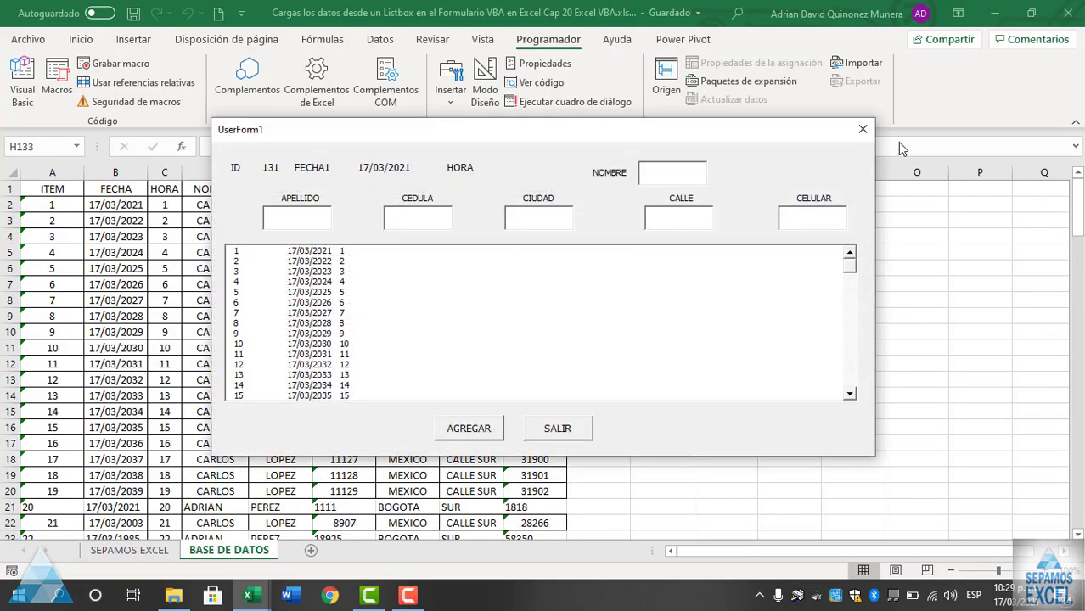
click(864, 130)
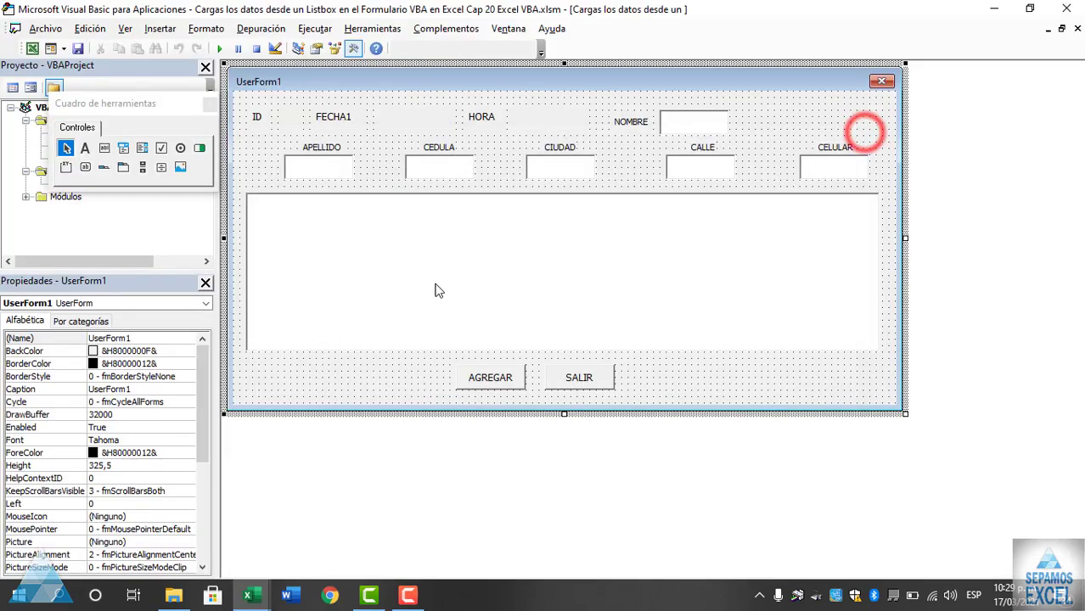
double_click(411, 384)
click(385, 310)
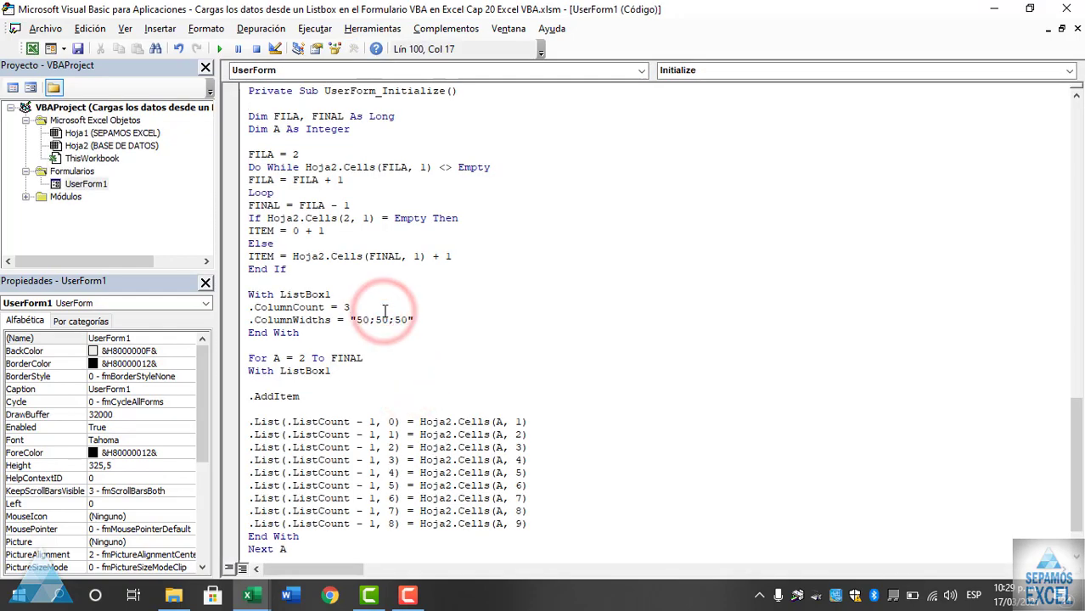
- Try ColumnCount 6 and then 7, running the form to test each
key(BackSpace)
text(6)
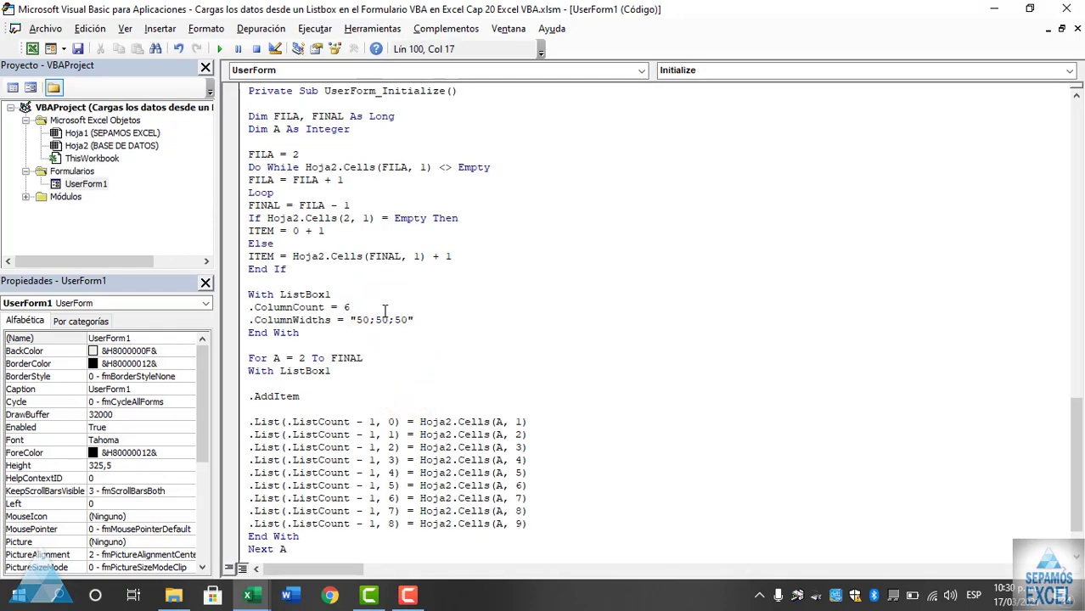
key(F5)
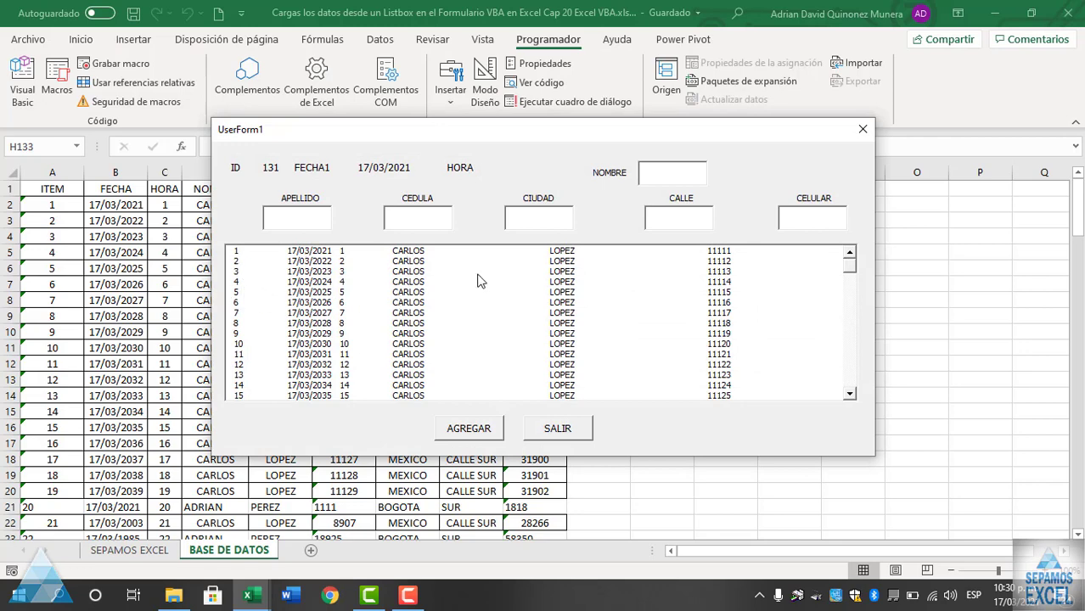
click(586, 429)
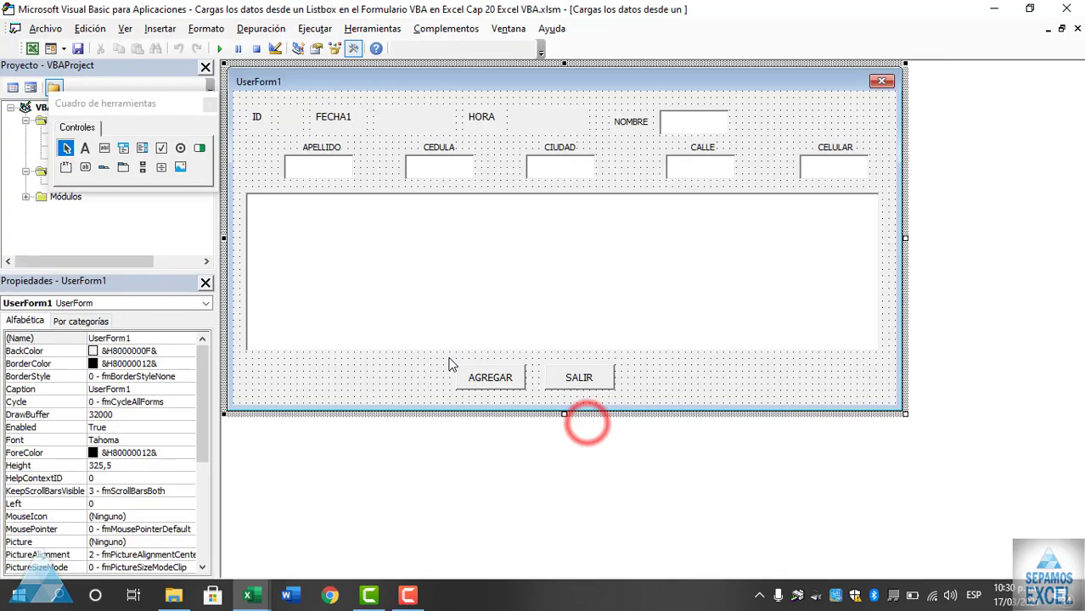
double_click(443, 382)
click(391, 302)
key(BackSpace)
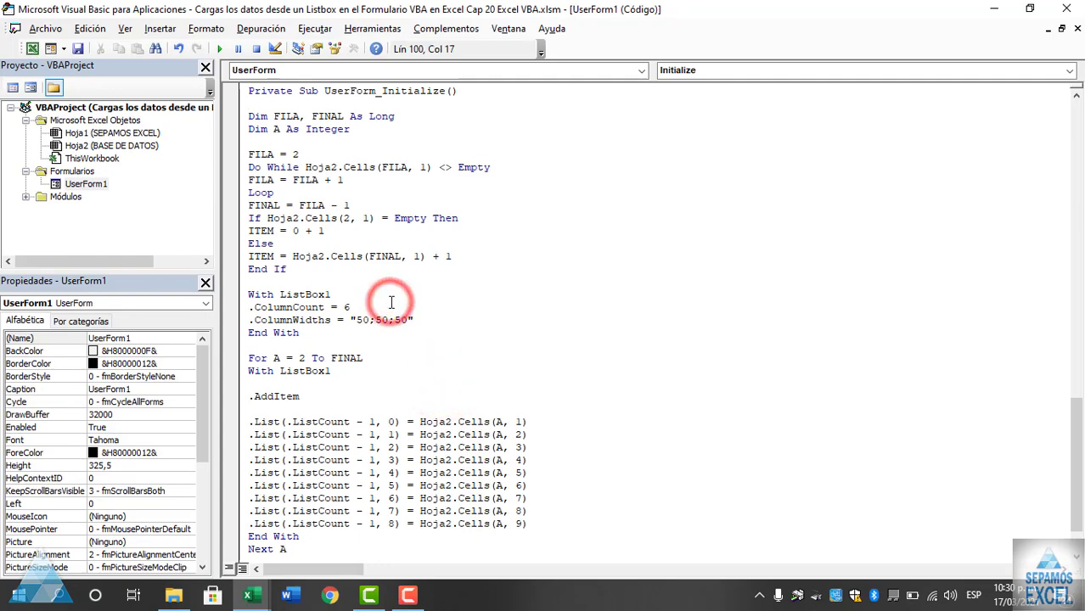
text(7)
key(F5)
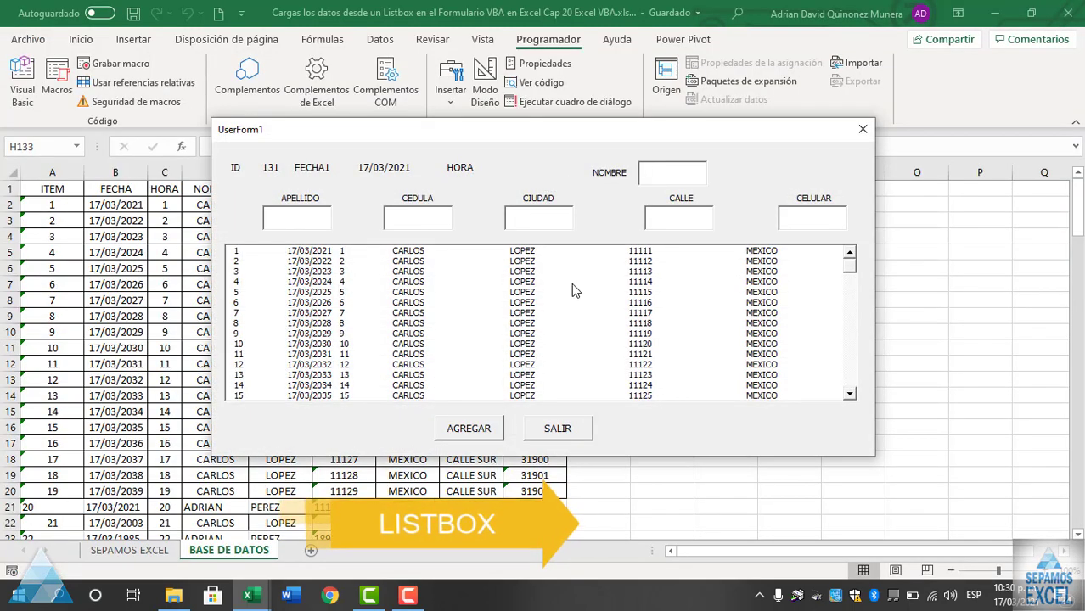
click(568, 430)
- Set ColumnCount to 9, run the form and scroll the list to check all nine fields
double_click(429, 375)
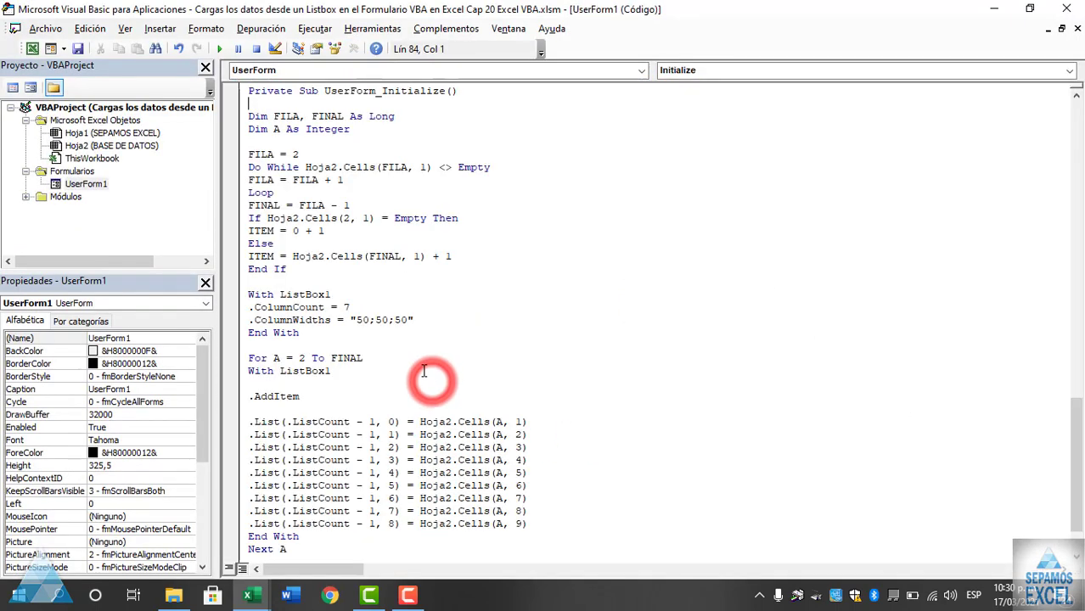
click(384, 308)
key(BackSpace)
text(9)
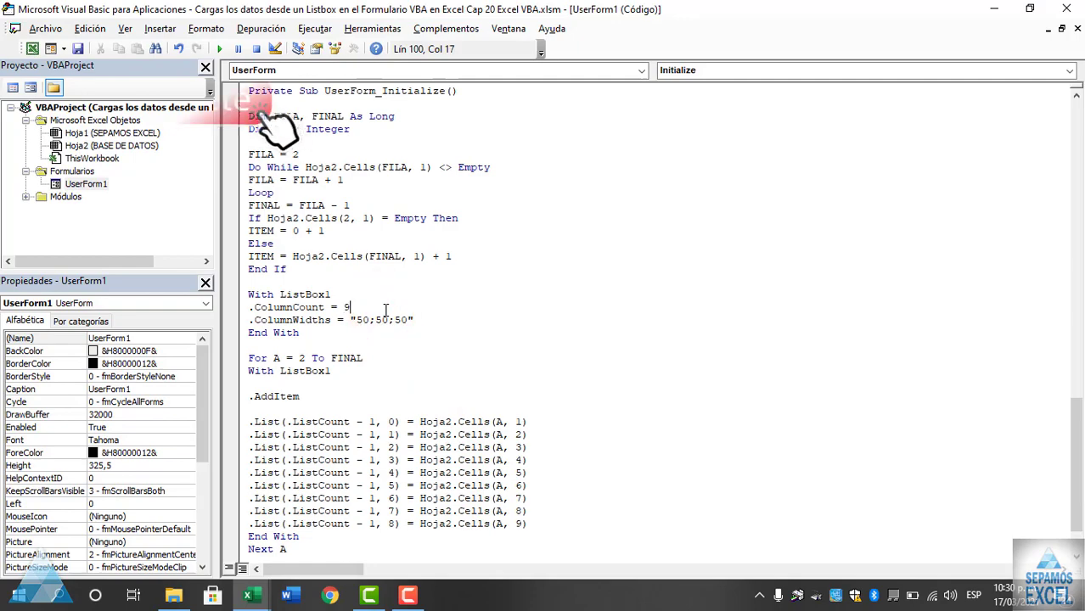
key(F5)
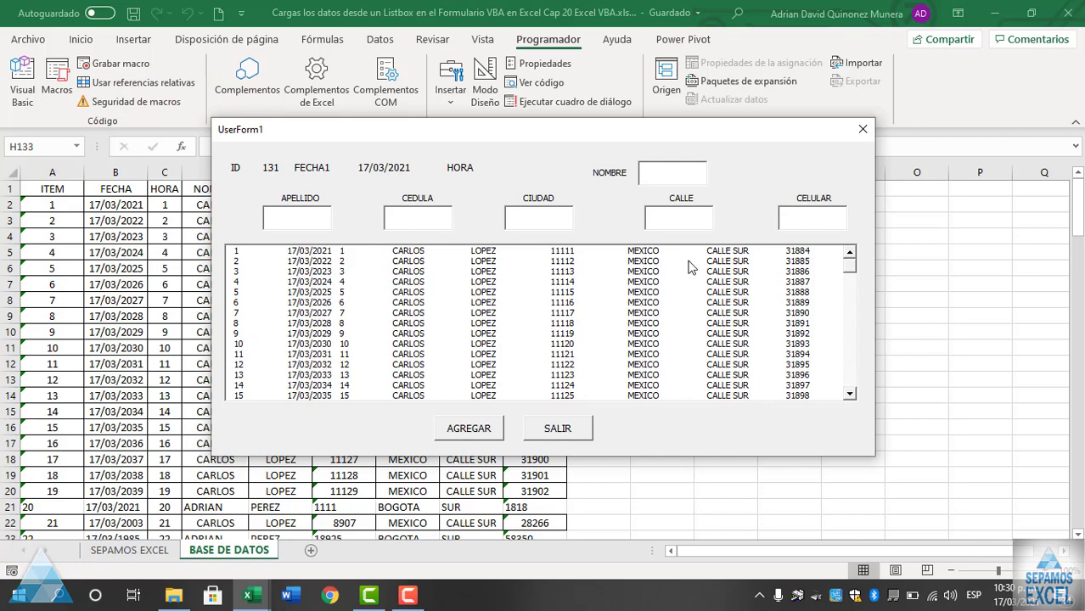
drag(853, 280, 855, 389)
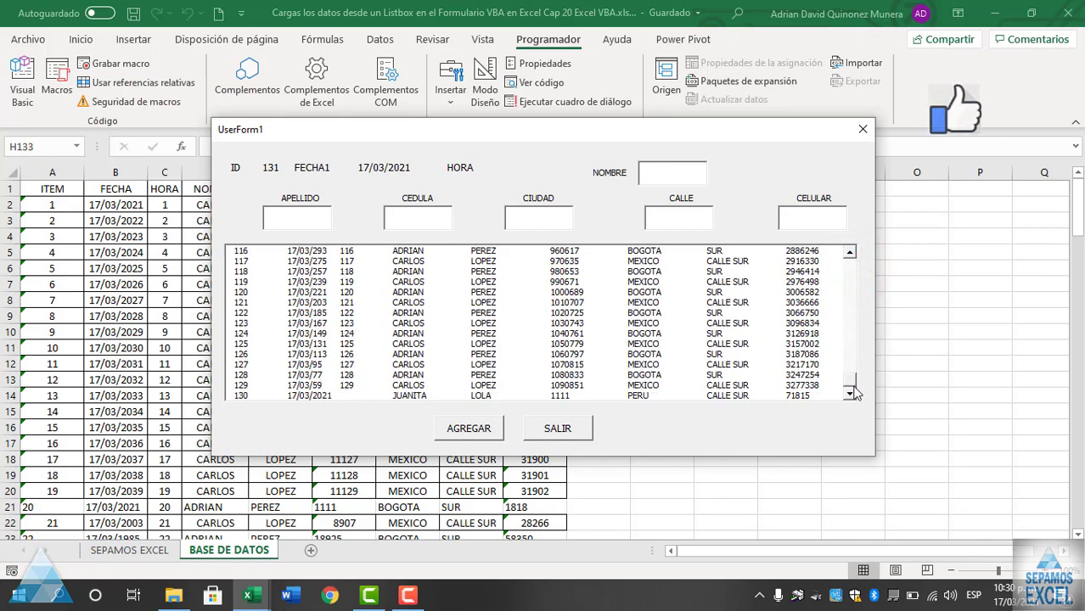
drag(855, 389, 850, 259)
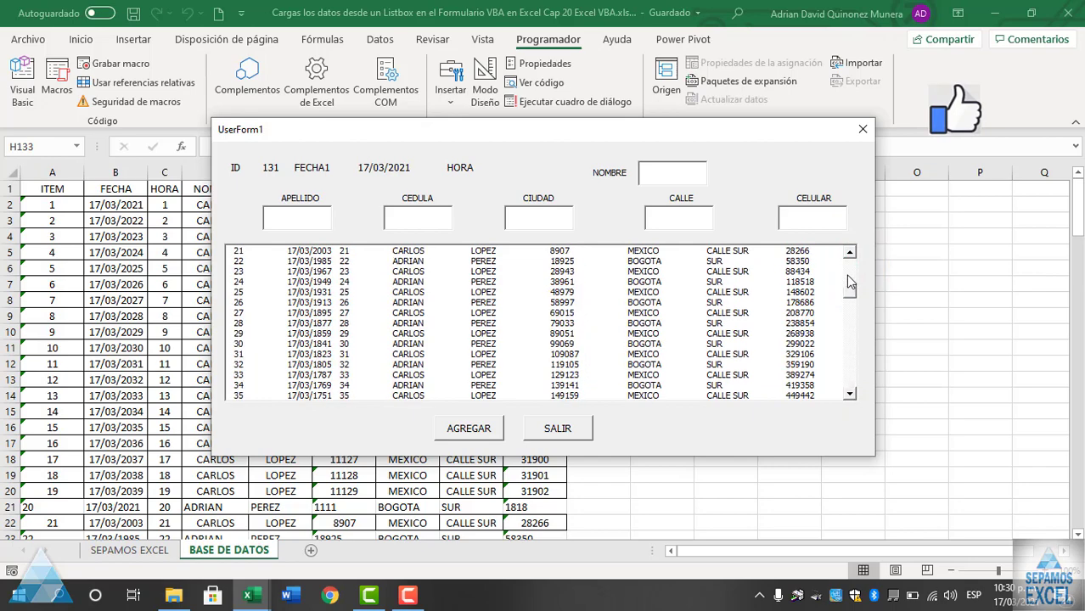
click(535, 433)
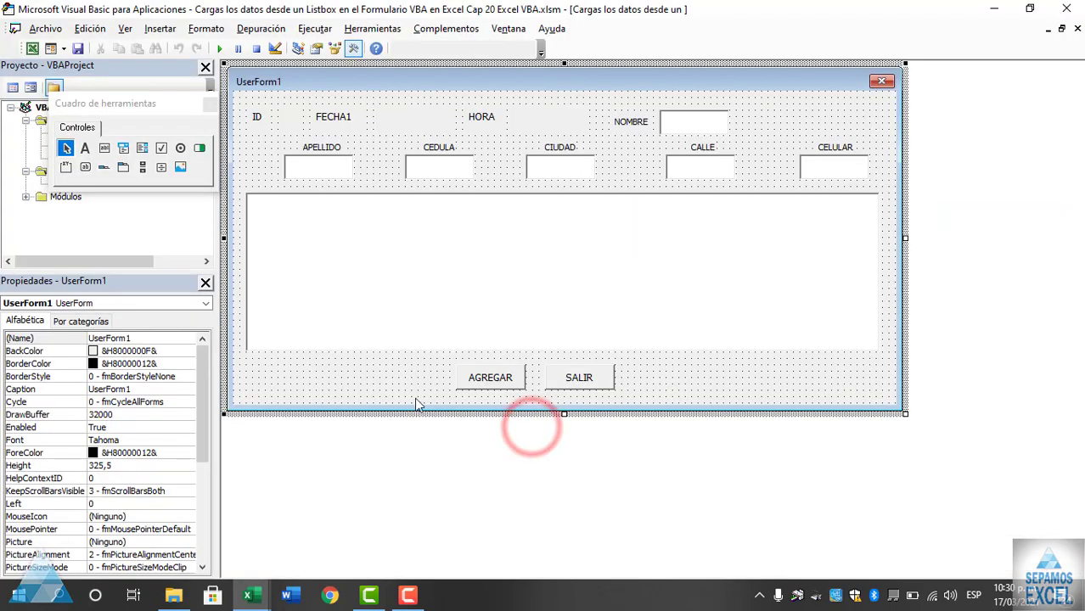
- Review the UserForm_Initialize code, selecting the With ListBox1 through Next A loading block
double_click(406, 374)
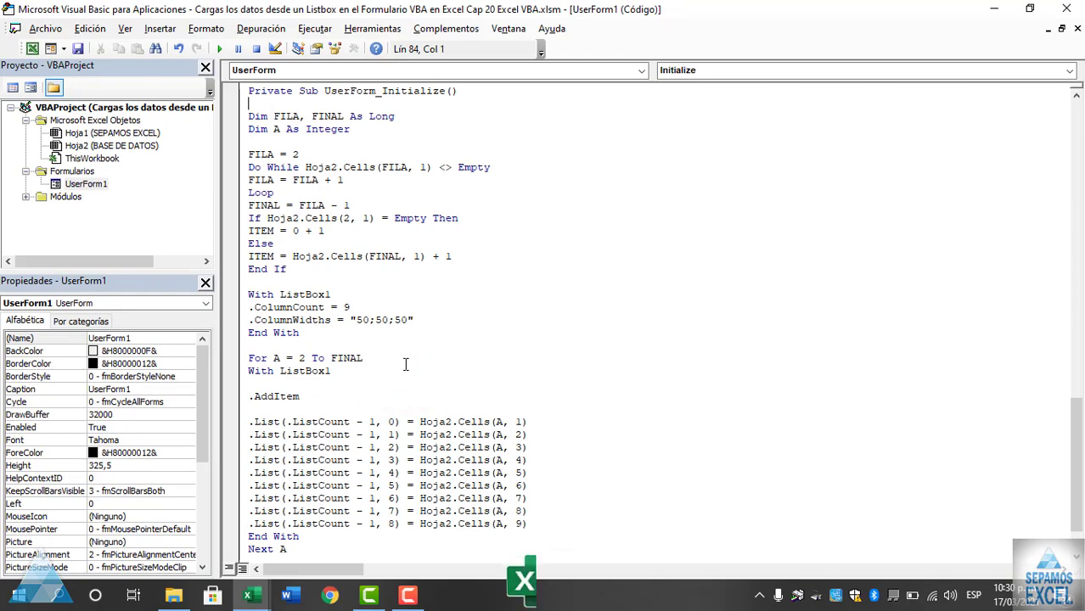
scroll(404, 374, down, 2)
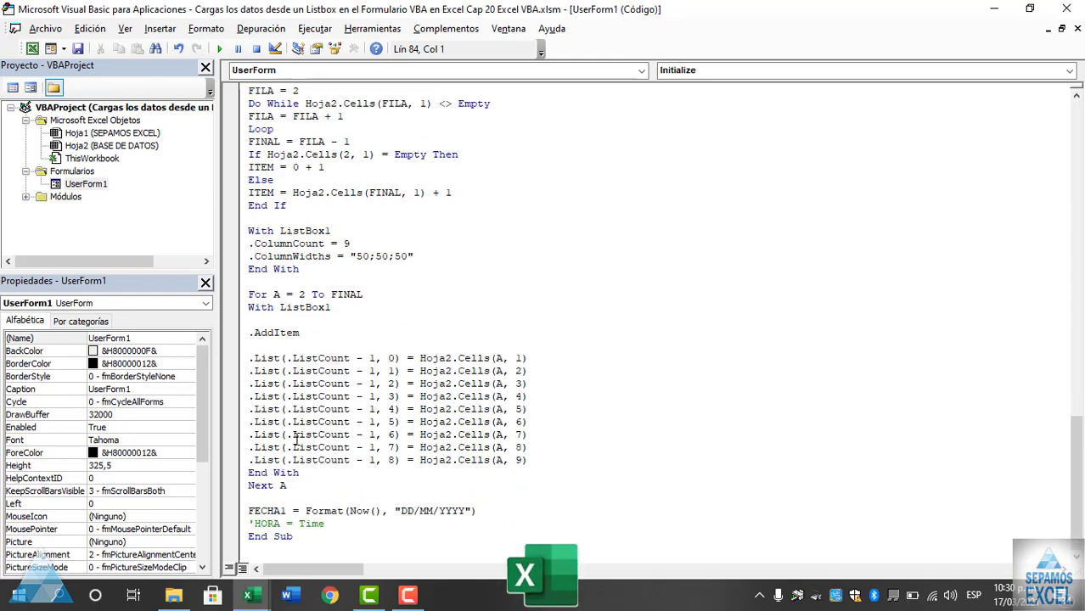
scroll(301, 451, up, 4)
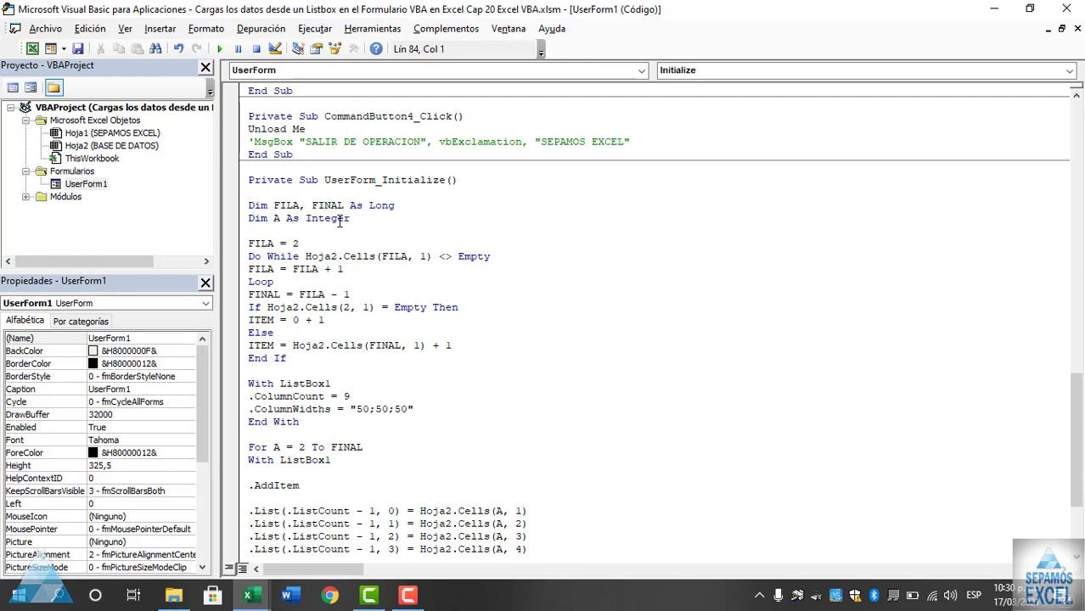
scroll(340, 221, down, 1)
scroll(339, 230, down, 2)
scroll(346, 245, down, 1)
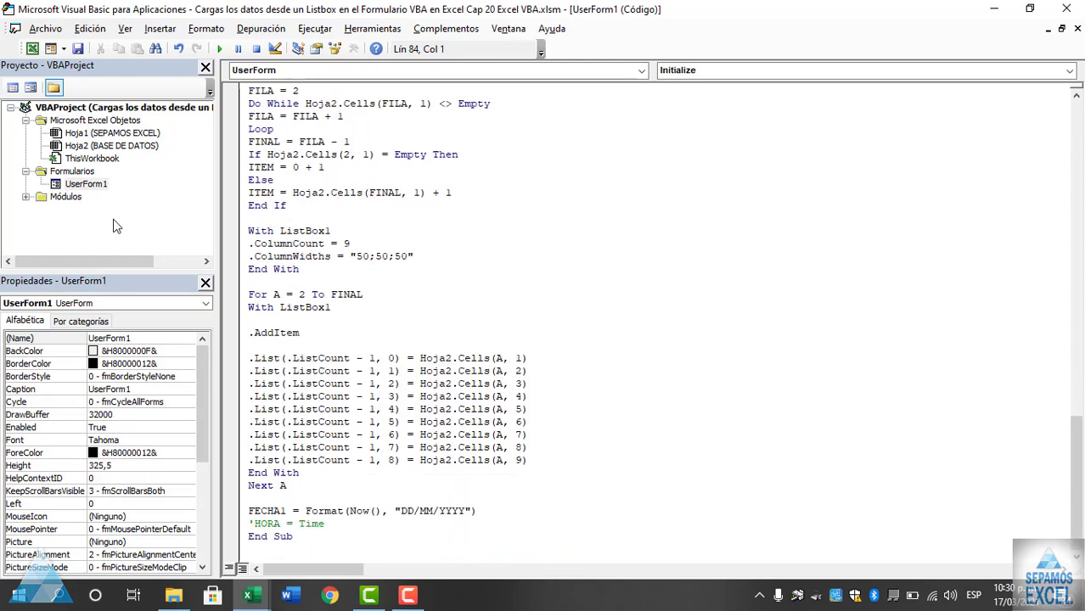
double_click(92, 184)
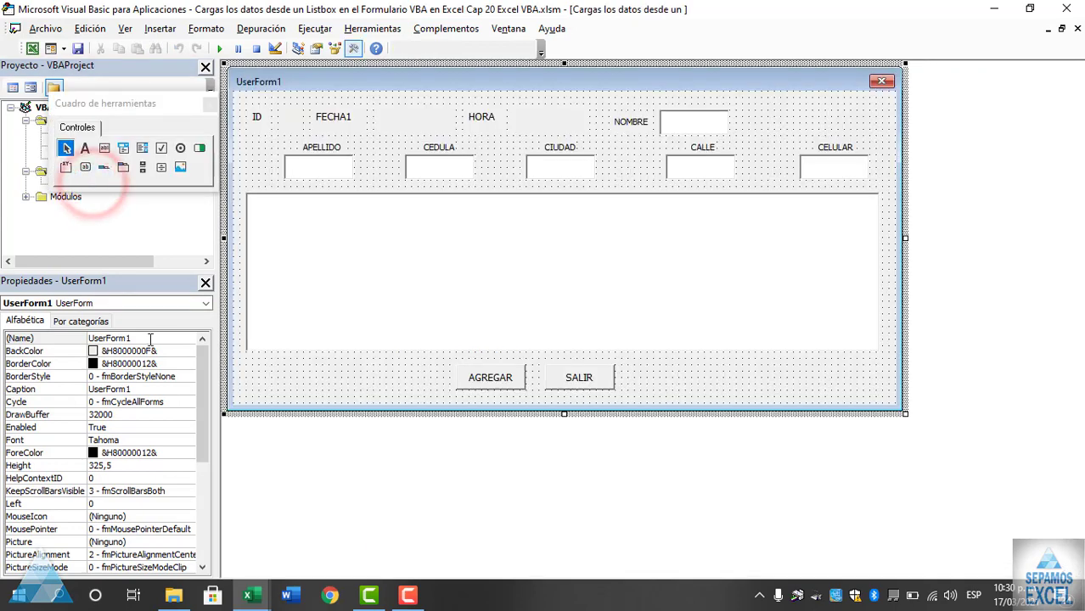
double_click(289, 368)
scroll(289, 369, down, 2)
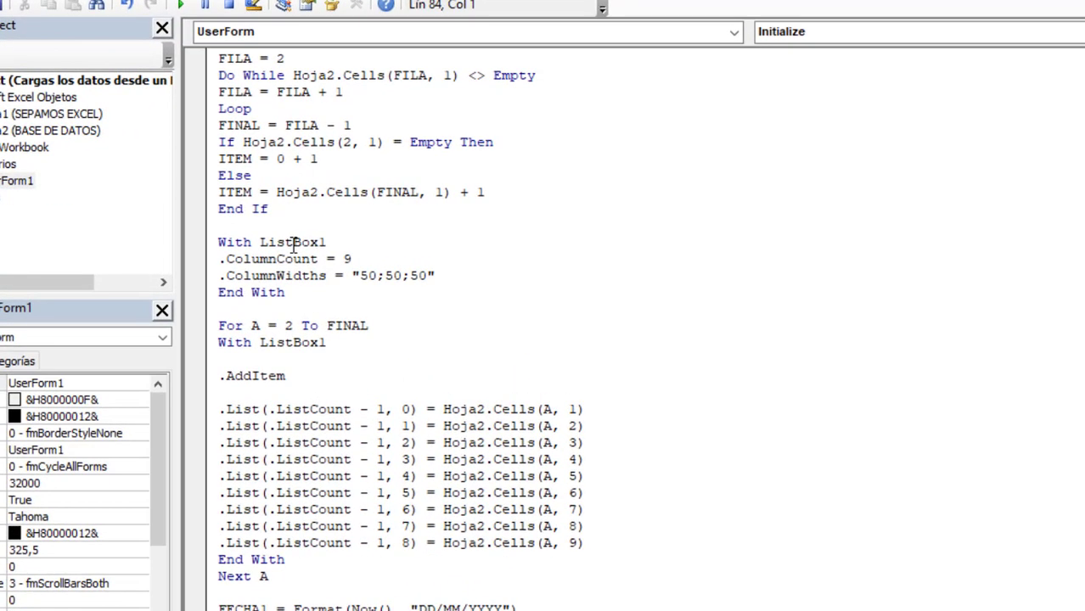
scroll(339, 438, up, 3)
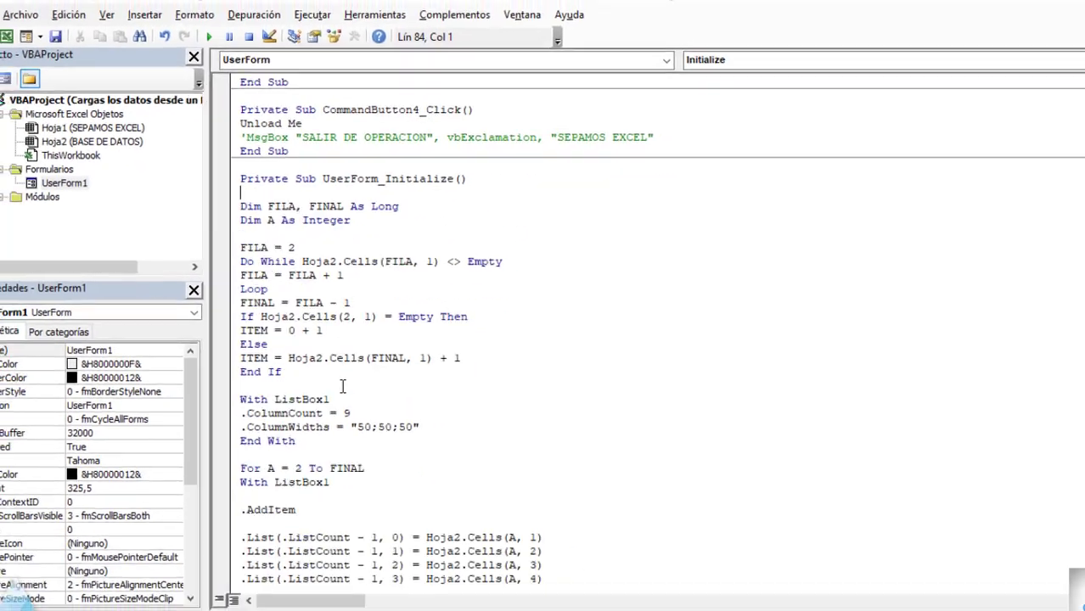
scroll(343, 378, down, 4)
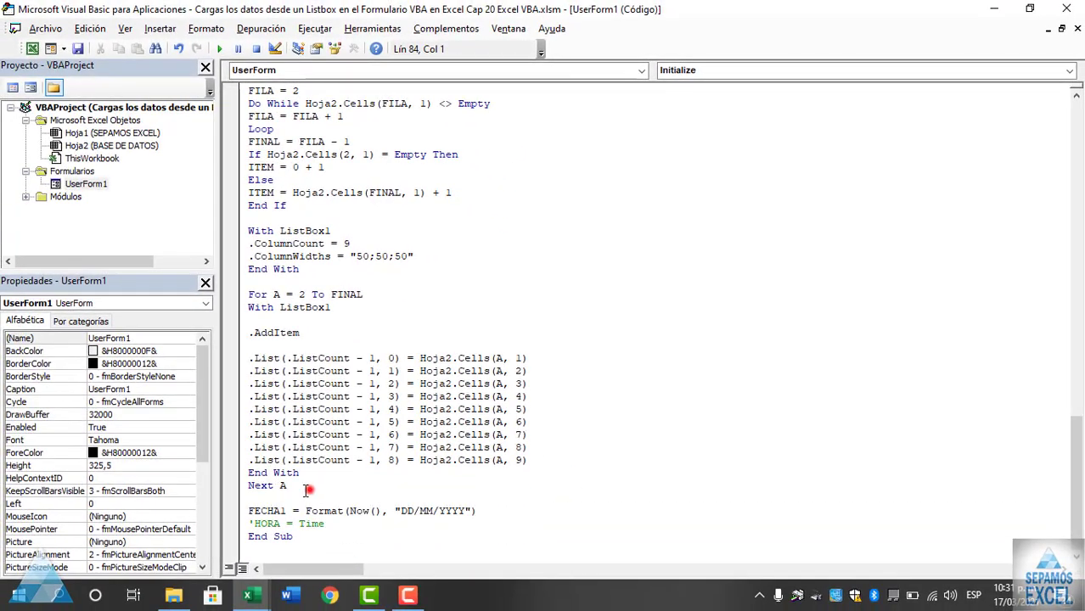
drag(310, 488, 241, 229)
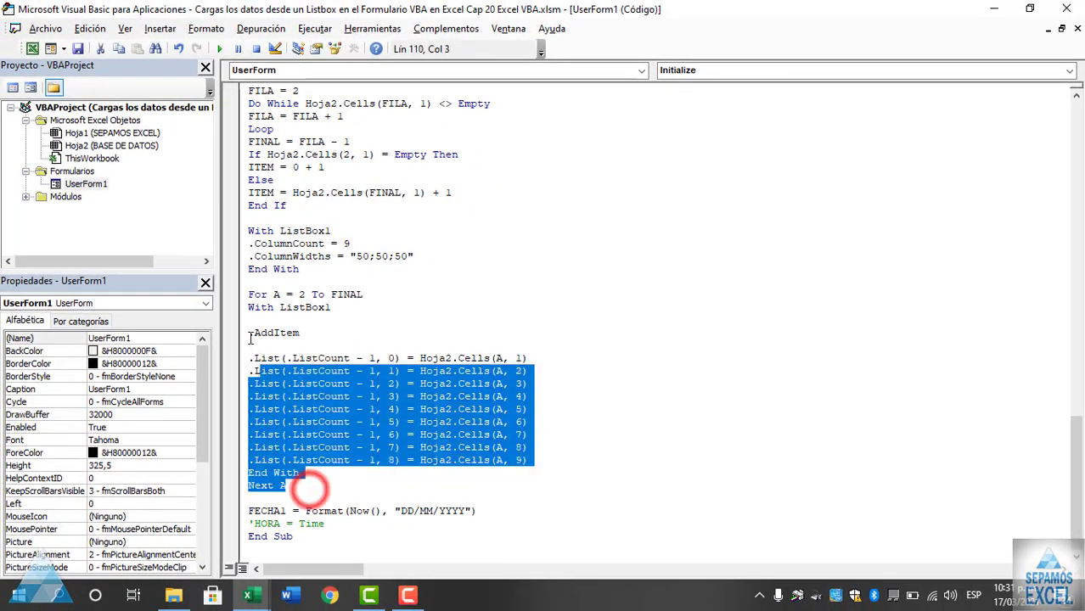
click(392, 321)
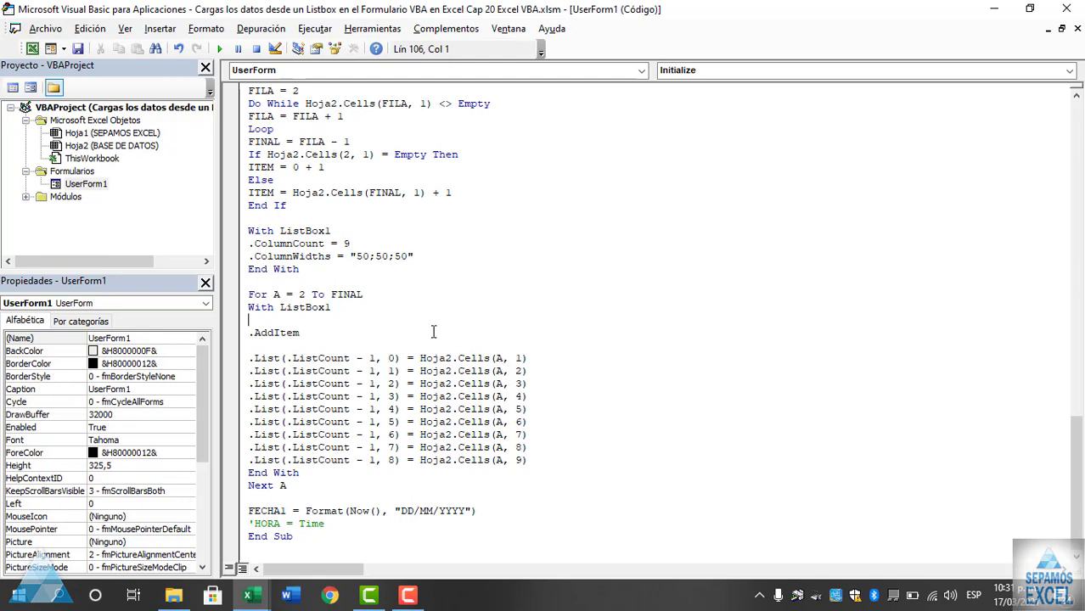
- Run UserForm1 from its designer to show ID 131 and the nine-column list
double_click(85, 183)
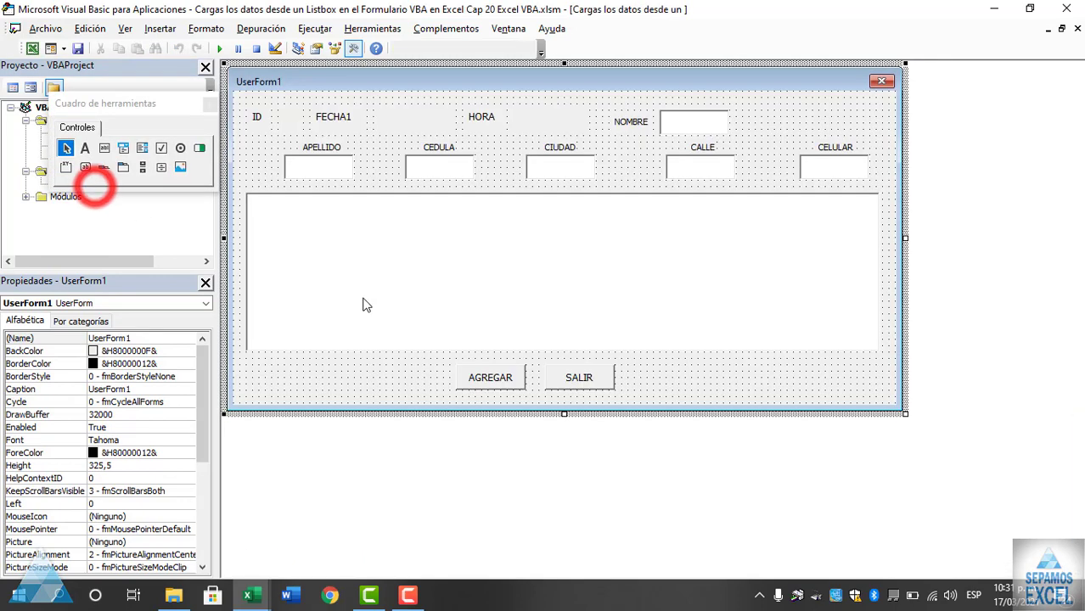
key(F5)
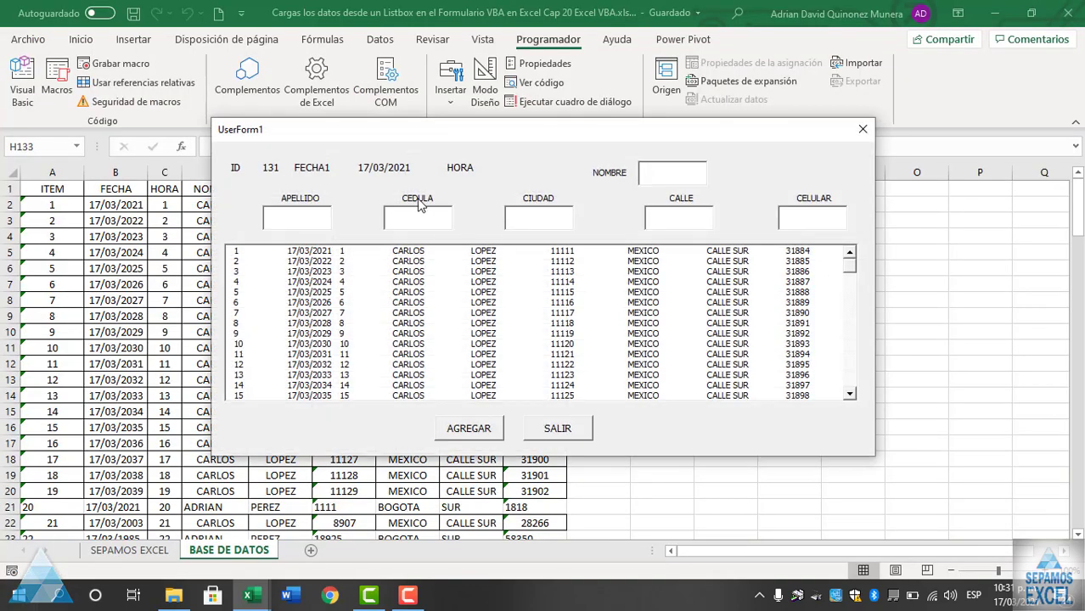
drag(528, 136, 528, 152)
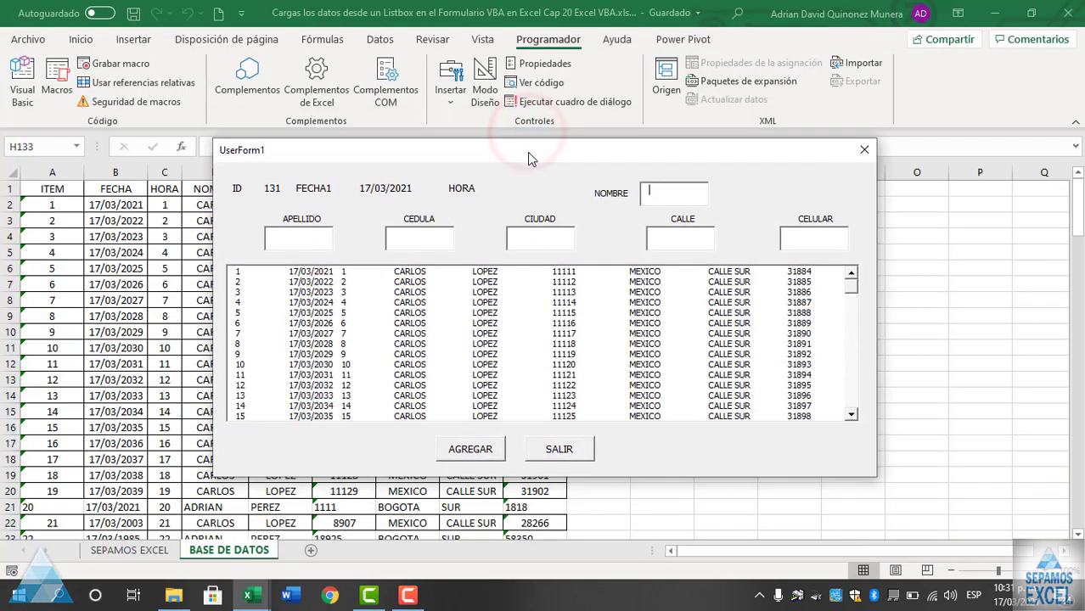